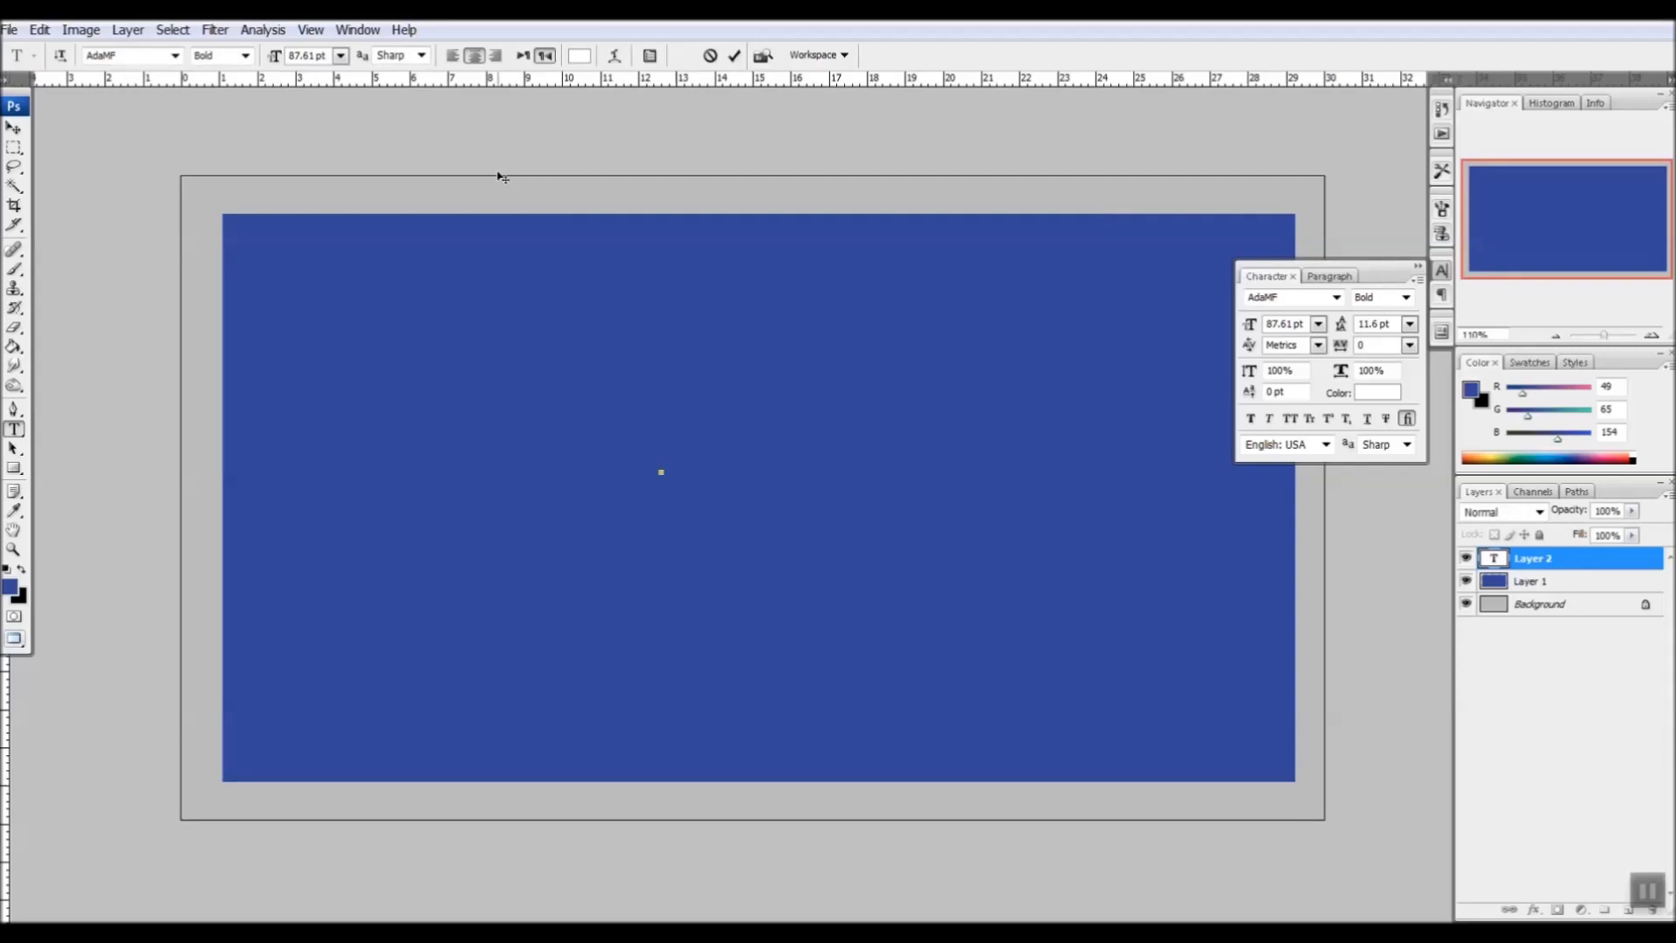
Enter the text "Folds" over the blue rectangle and set its font to Forte
text(Folds)
key(ctrl+Return)
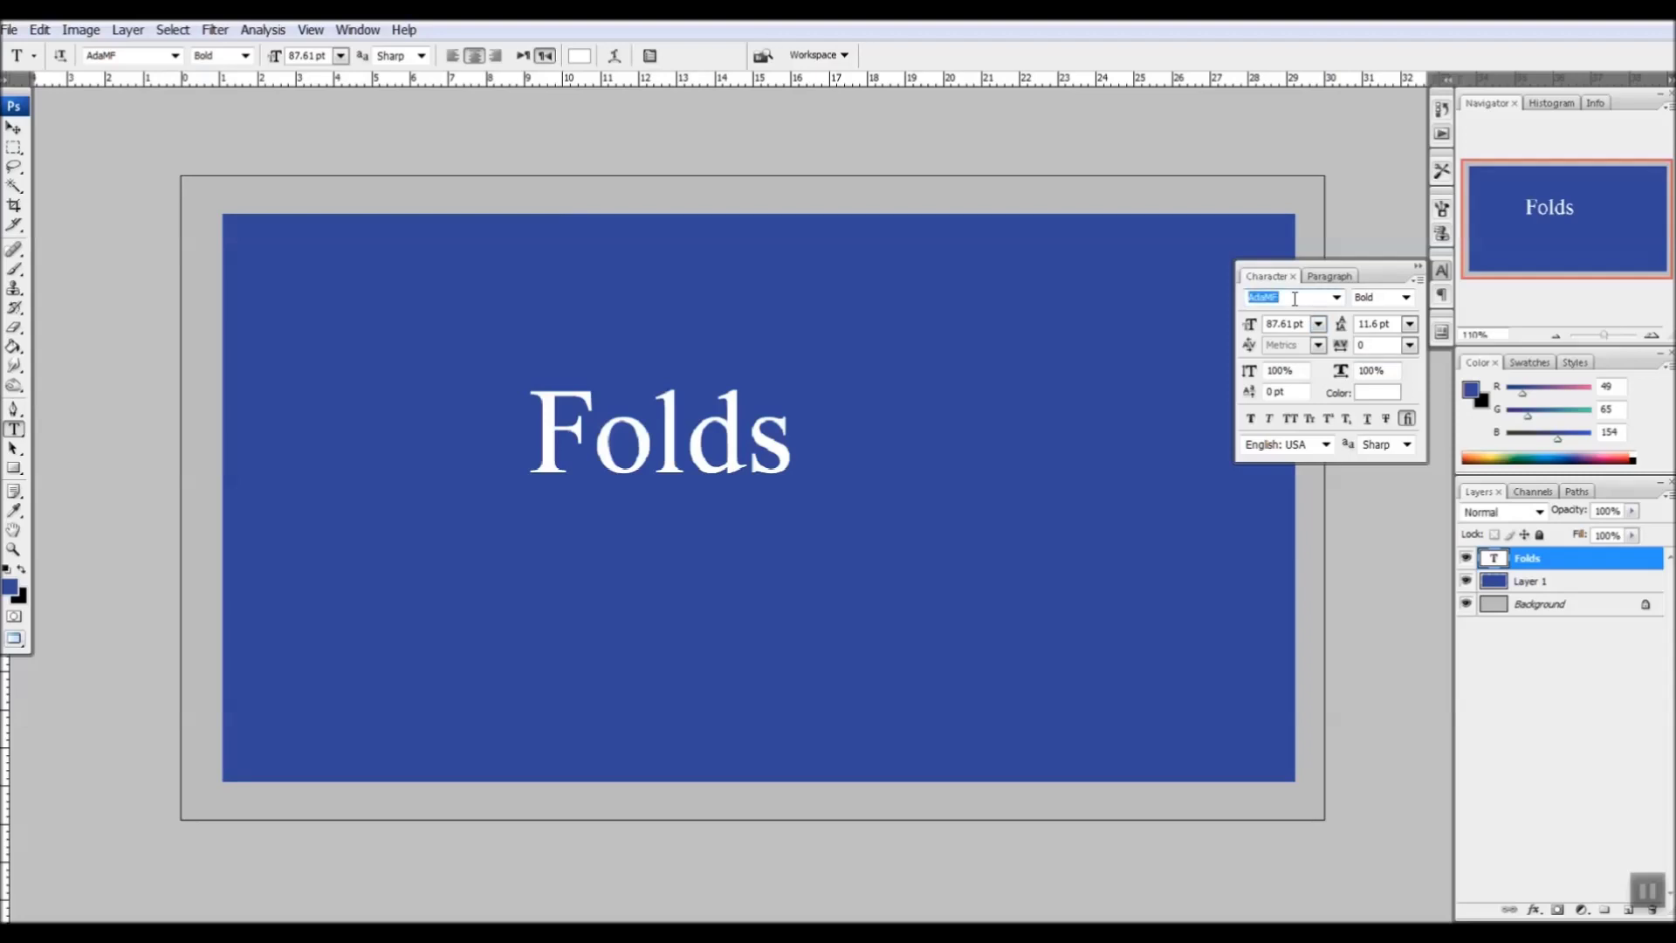
text(F)
key(Return)
Scale the "Folds" text up proportionally to about 268% and collapse the character settings
key(ctrl+t)
drag(808, 493, 1161, 659)
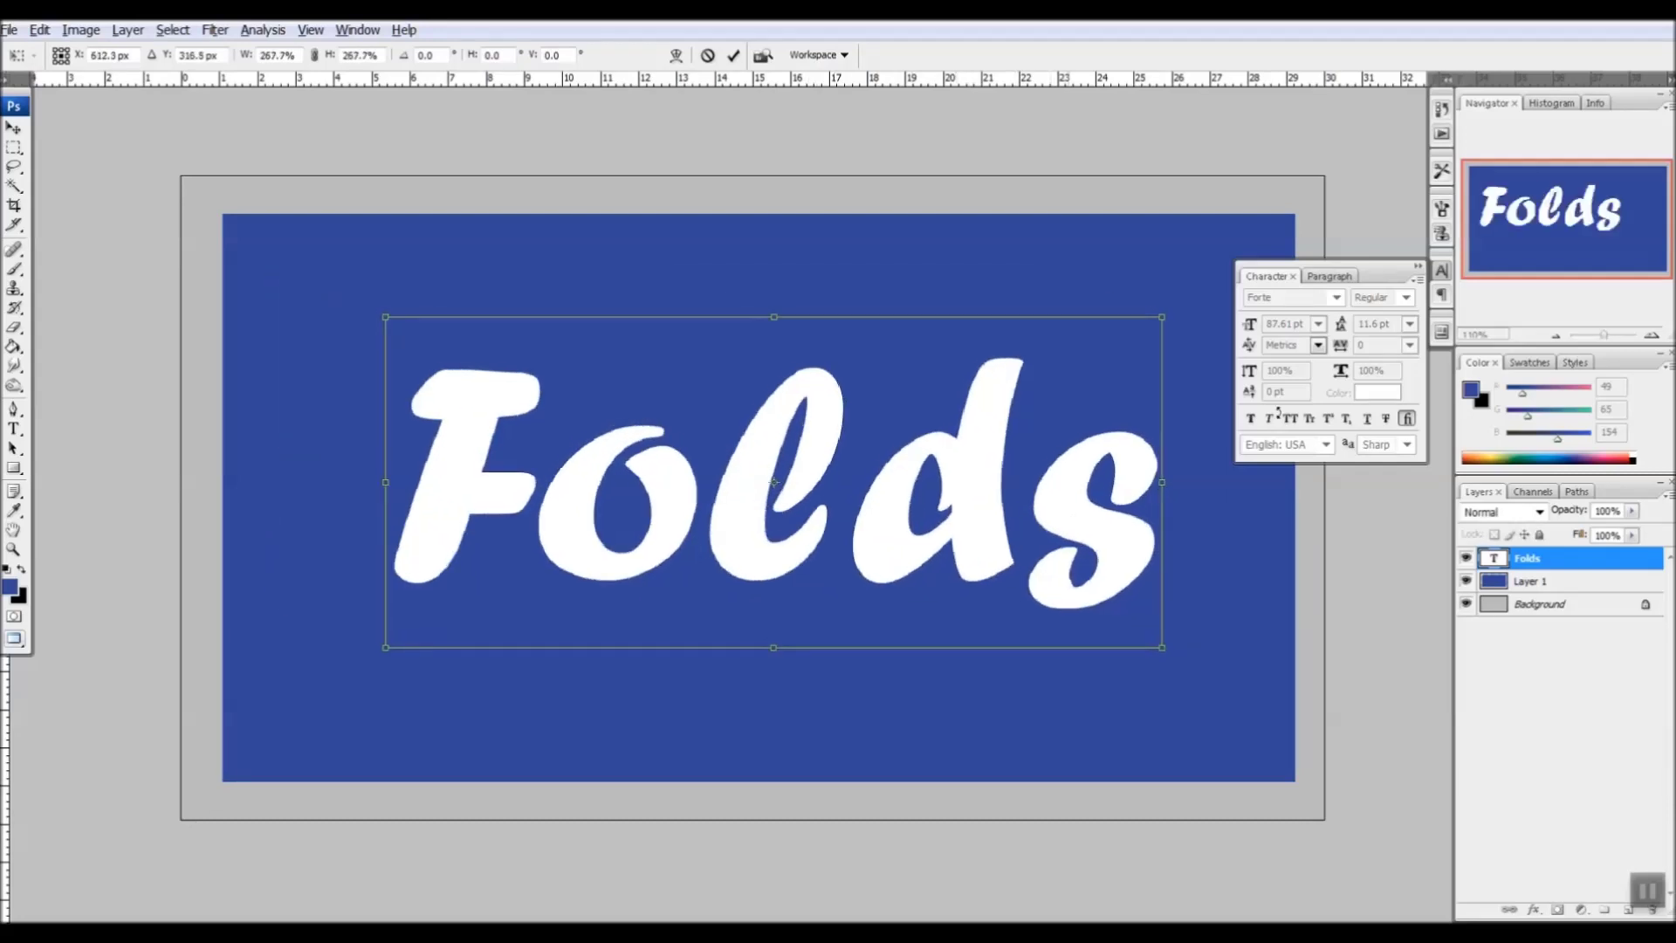
key(Return)
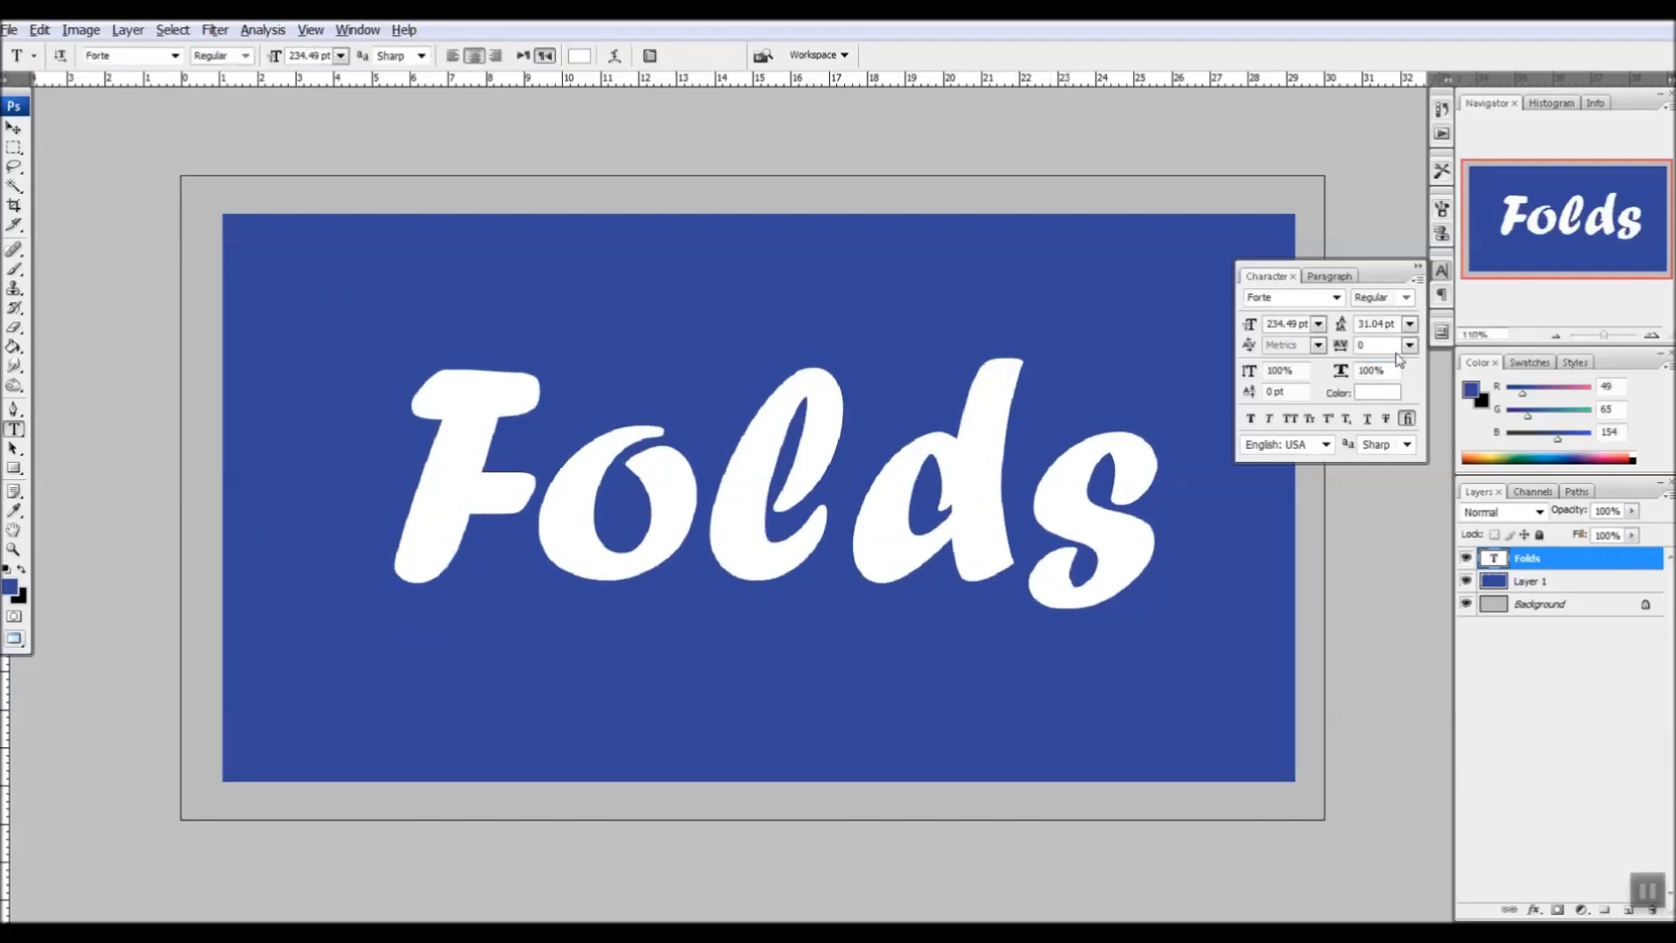
click(1417, 270)
Align the "Folds" text and the blue rectangle on their vertical and horizontal centers
key(v)
shift+click(1002, 553)
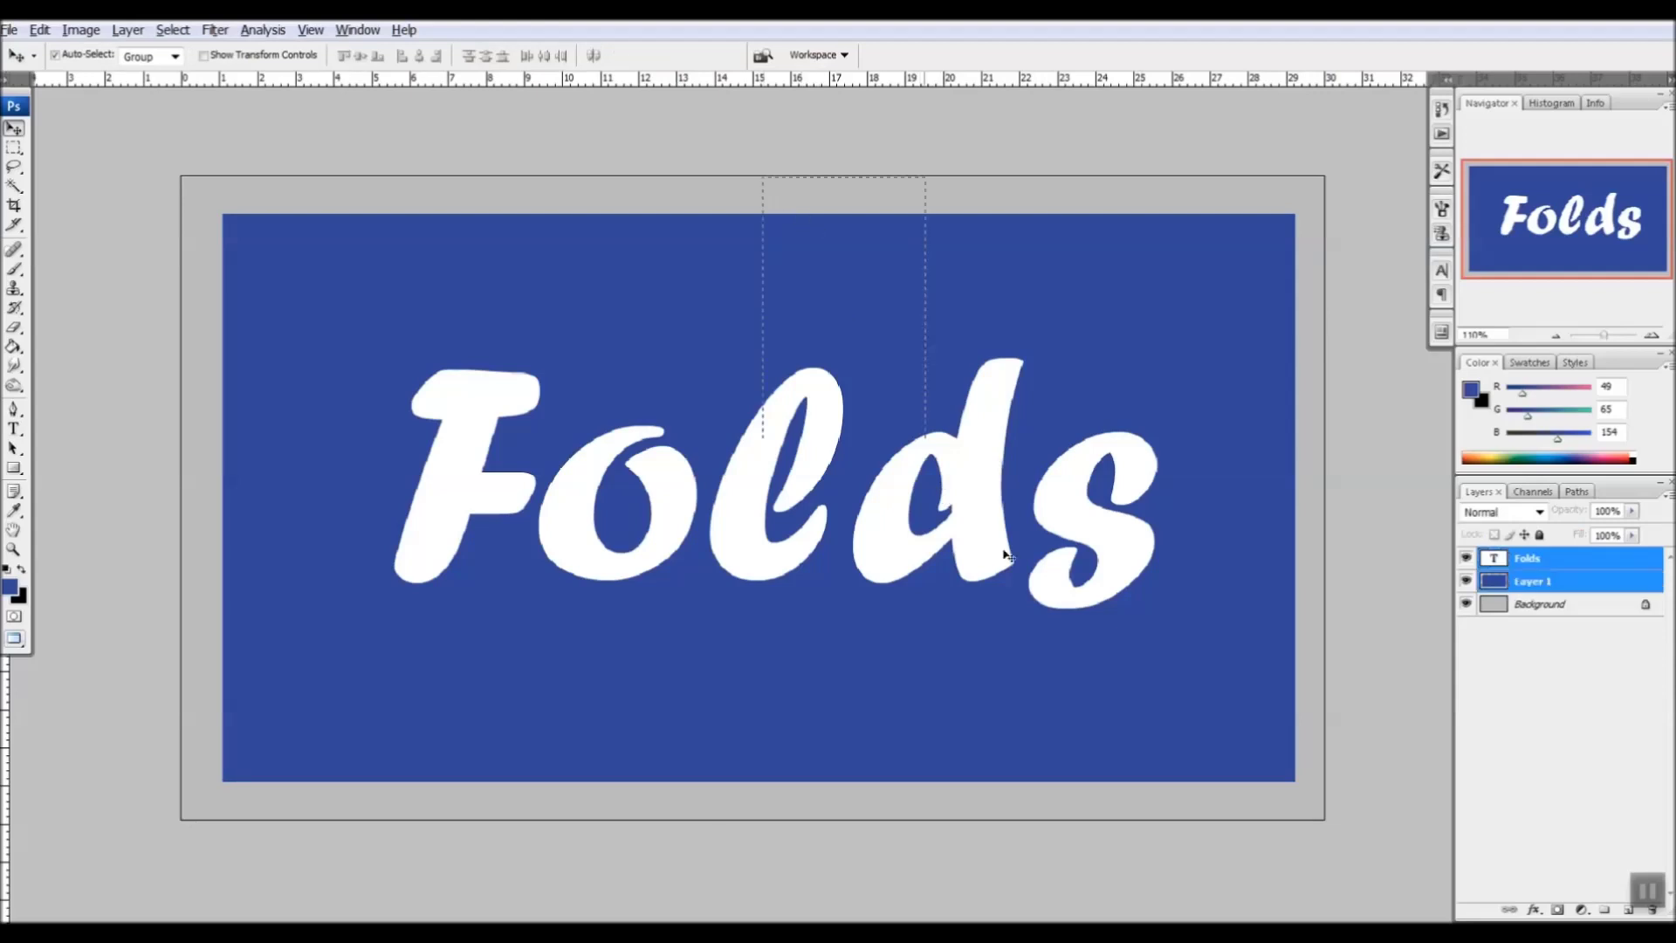
click(358, 58)
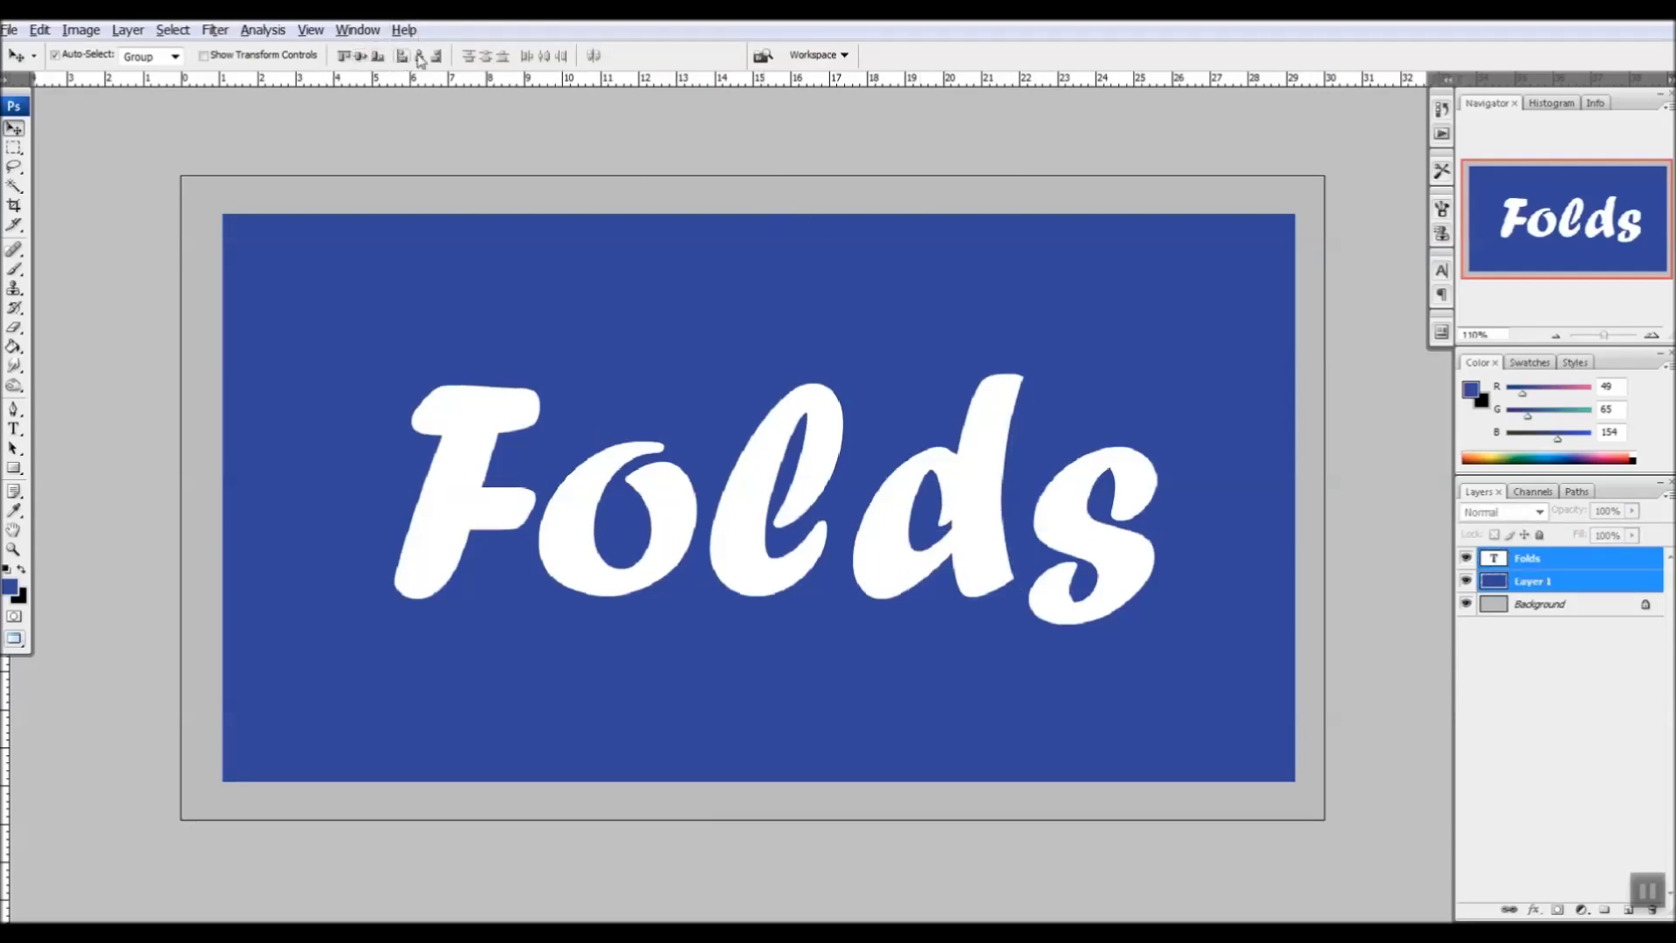
click(420, 55)
click(651, 161)
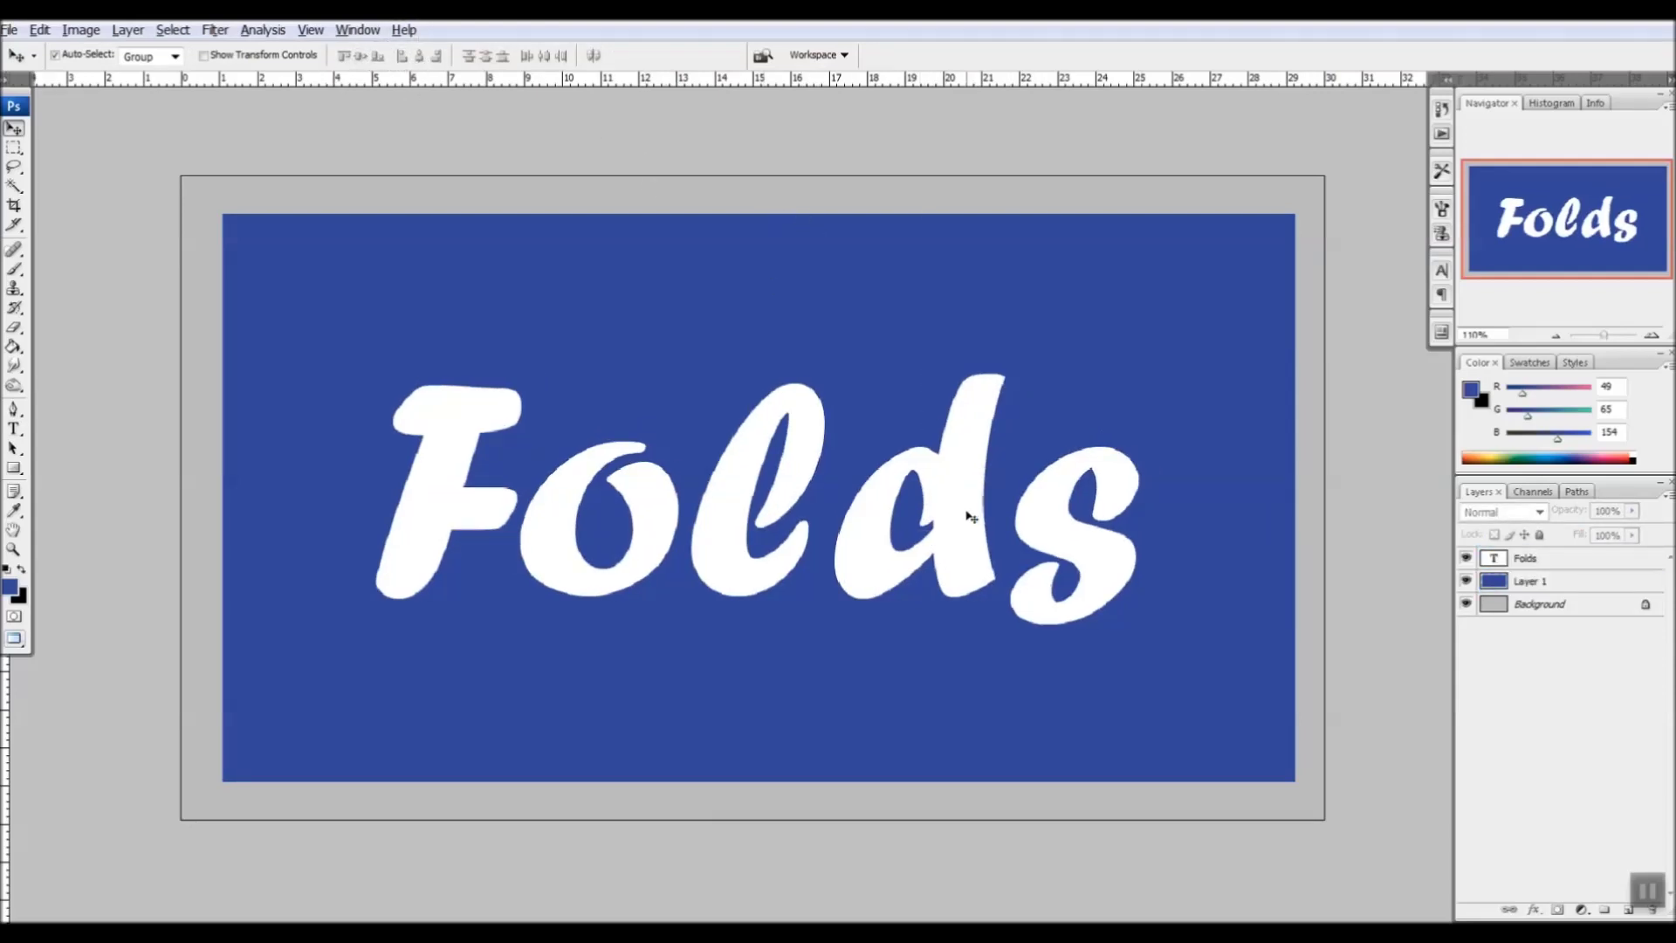
Scale the "Folds" text down to about 91.3% around its center and merge it with the blue rectangle layer
click(969, 517)
key(ctrl+t)
drag(1144, 333, 1110, 347)
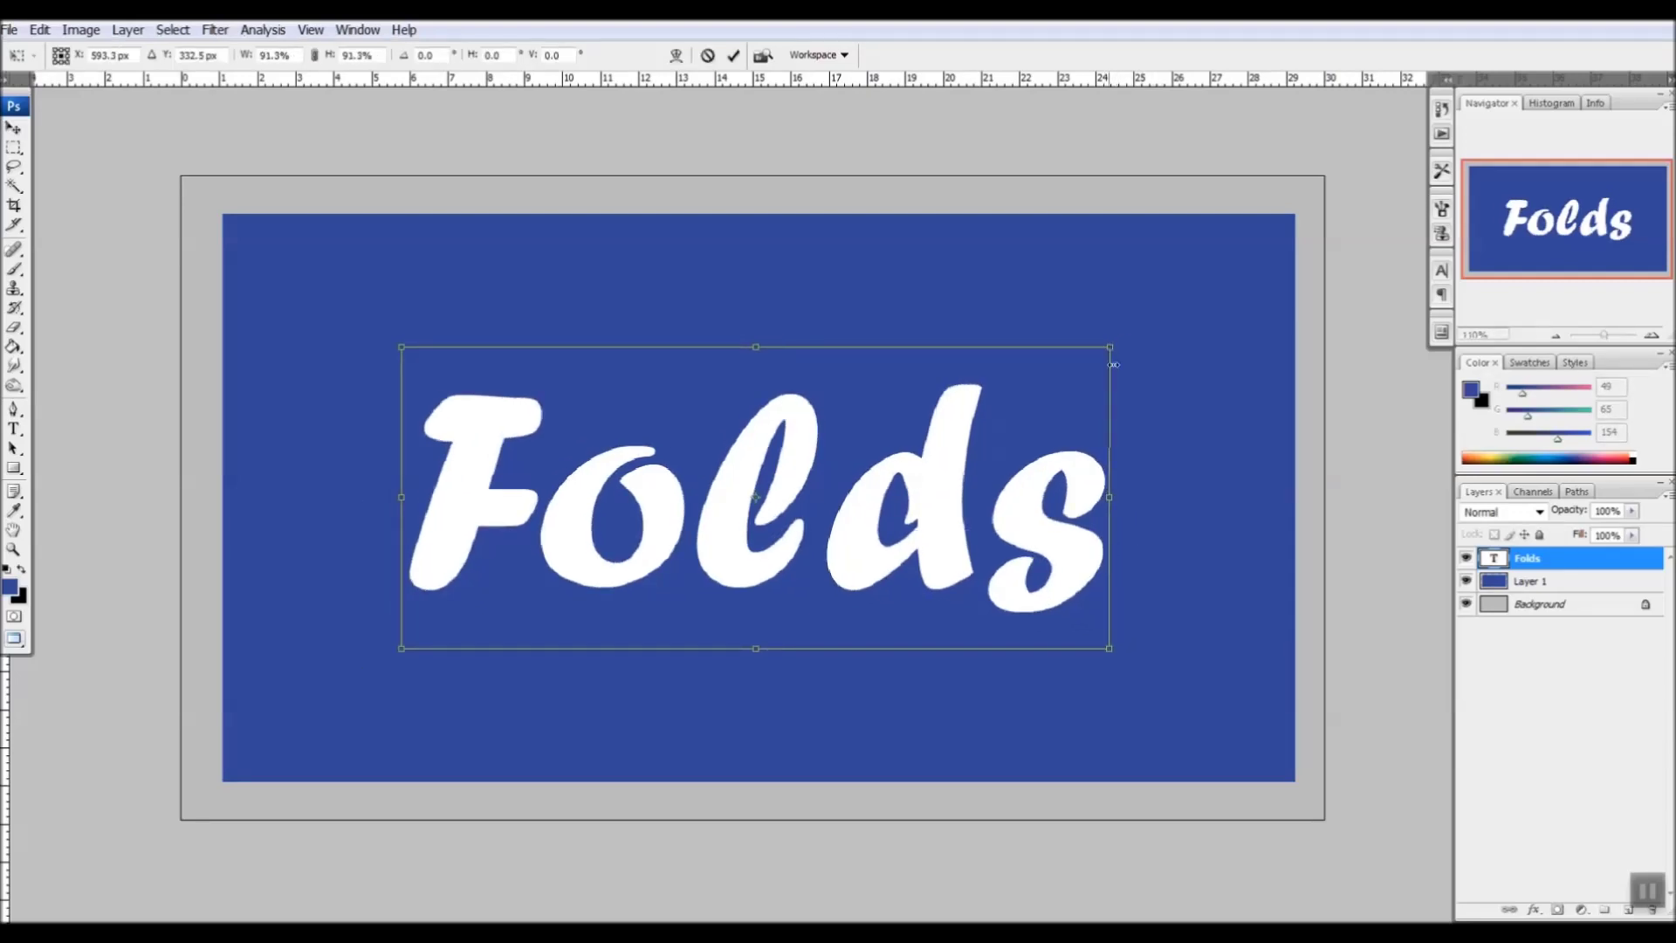
key(Return)
shift+click(1082, 688)
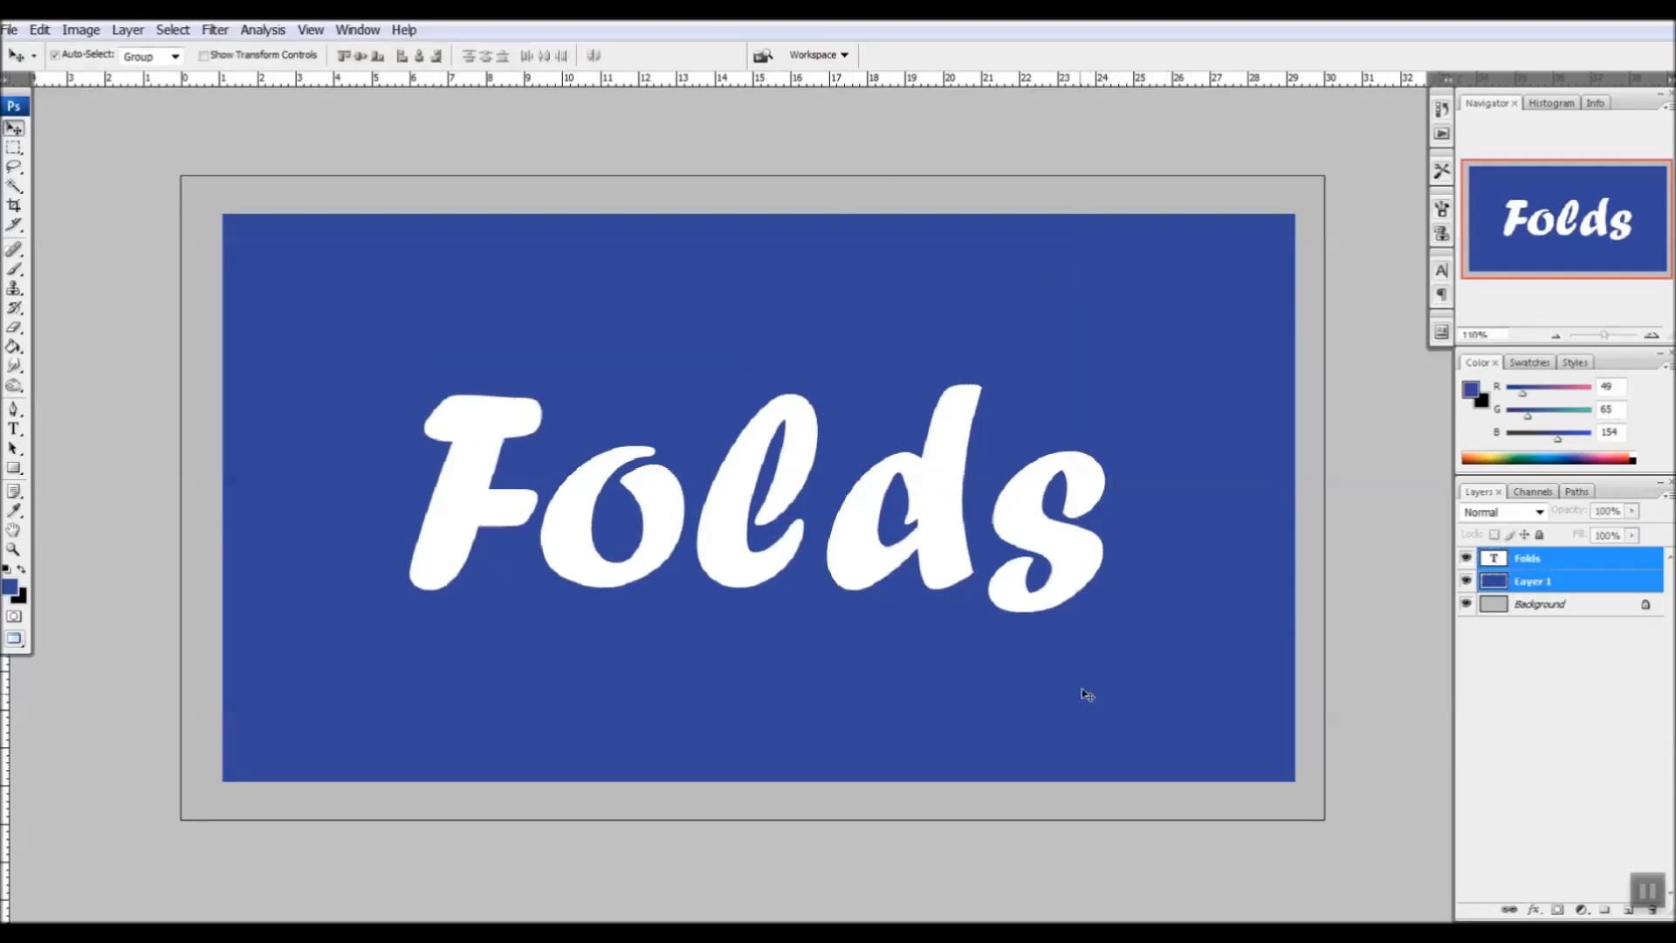
key(ctrl+e)
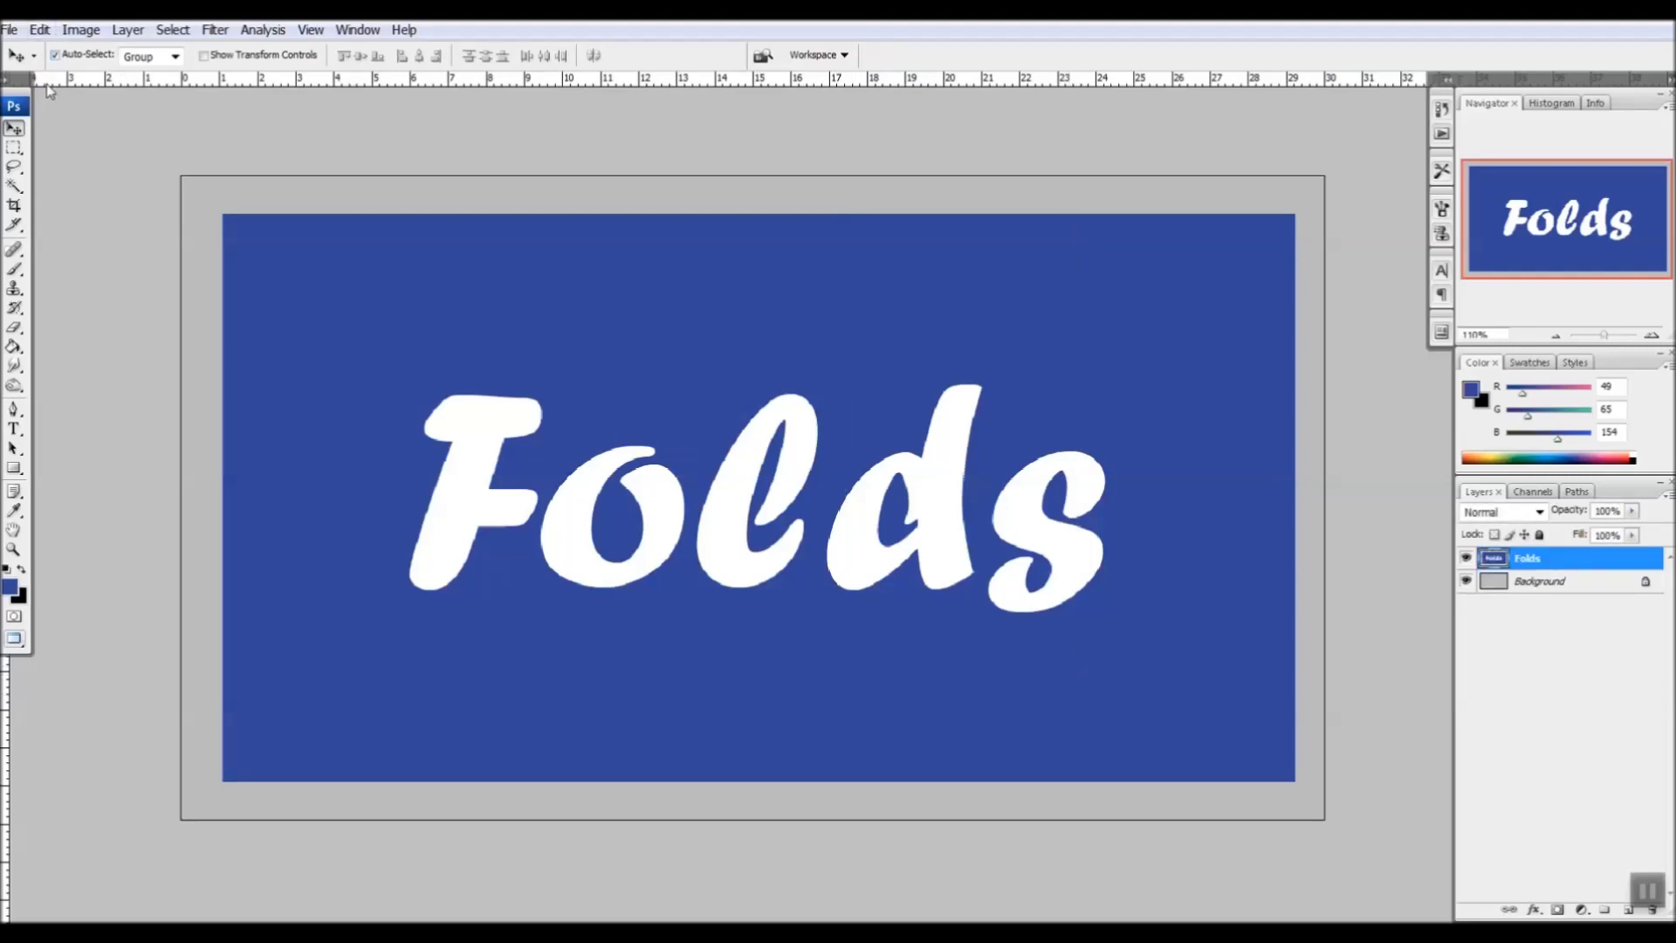
Open the Liquify filter on the merged layer and push waves into the blue banner's top and bottom edges
click(231, 28)
click(234, 149)
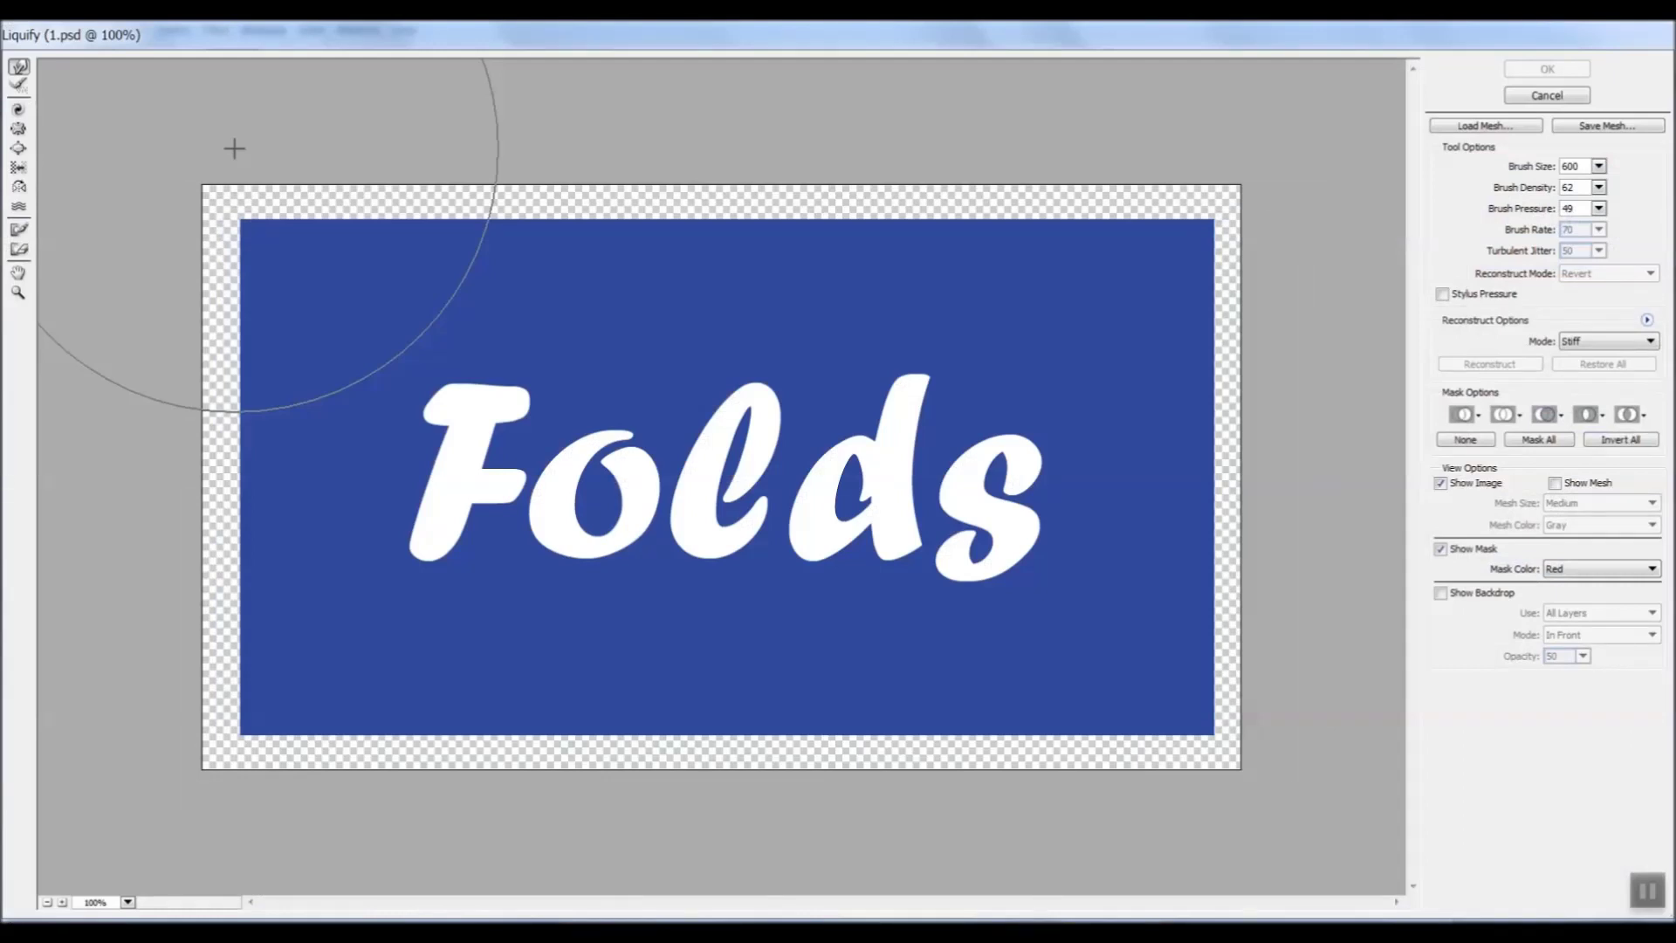
drag(1406, 177, 1301, 191)
mouse_move(338, 234)
mouse_down()
mouse_move(432, 388)
mouse_move(495, 214)
mouse_move(640, 276)
mouse_move(659, 224)
mouse_move(710, 257)
mouse_move(831, 219)
mouse_move(953, 257)
mouse_move(965, 209)
mouse_up()
mouse_move(1149, 756)
mouse_down()
mouse_move(1102, 731)
mouse_move(906, 731)
mouse_move(860, 691)
mouse_move(853, 562)
mouse_move(750, 435)
mouse_move(799, 496)
mouse_move(808, 560)
mouse_move(779, 541)
mouse_up()
mouse_move(871, 723)
mouse_down()
mouse_move(631, 727)
mouse_move(549, 699)
mouse_move(426, 735)
mouse_move(377, 694)
mouse_up()
Reduce the Liquify brush size to 166 and push waves into the banner's left edge
key(bracketright)
key(bracketright)
key(bracketright)
key(bracketright)
key(bracketright)
key(bracketright)
key(bracketright)
key(bracketright)
key(bracketright)
key(bracketright)
key(bracketleft)
key(bracketleft)
key(bracketleft)
key(bracketleft)
key(bracketleft)
key(bracketleft)
key(bracketleft)
key(bracketleft)
key(bracketleft)
key(bracketleft)
key(bracketleft)
key(bracketleft)
key(bracketleft)
key(bracketleft)
key(bracketleft)
key(bracketleft)
key(bracketleft)
key(bracketleft)
key(bracketleft)
key(bracketleft)
mouse_move(247, 349)
mouse_down()
mouse_move(258, 454)
mouse_move(233, 469)
mouse_move(278, 611)
mouse_move(257, 662)
mouse_move(285, 699)
mouse_up()
Undo a trial warp on the letter F and push the bottom of the letter o upward
mouse_move(463, 370)
mouse_down()
mouse_move(446, 408)
mouse_move(478, 467)
mouse_up()
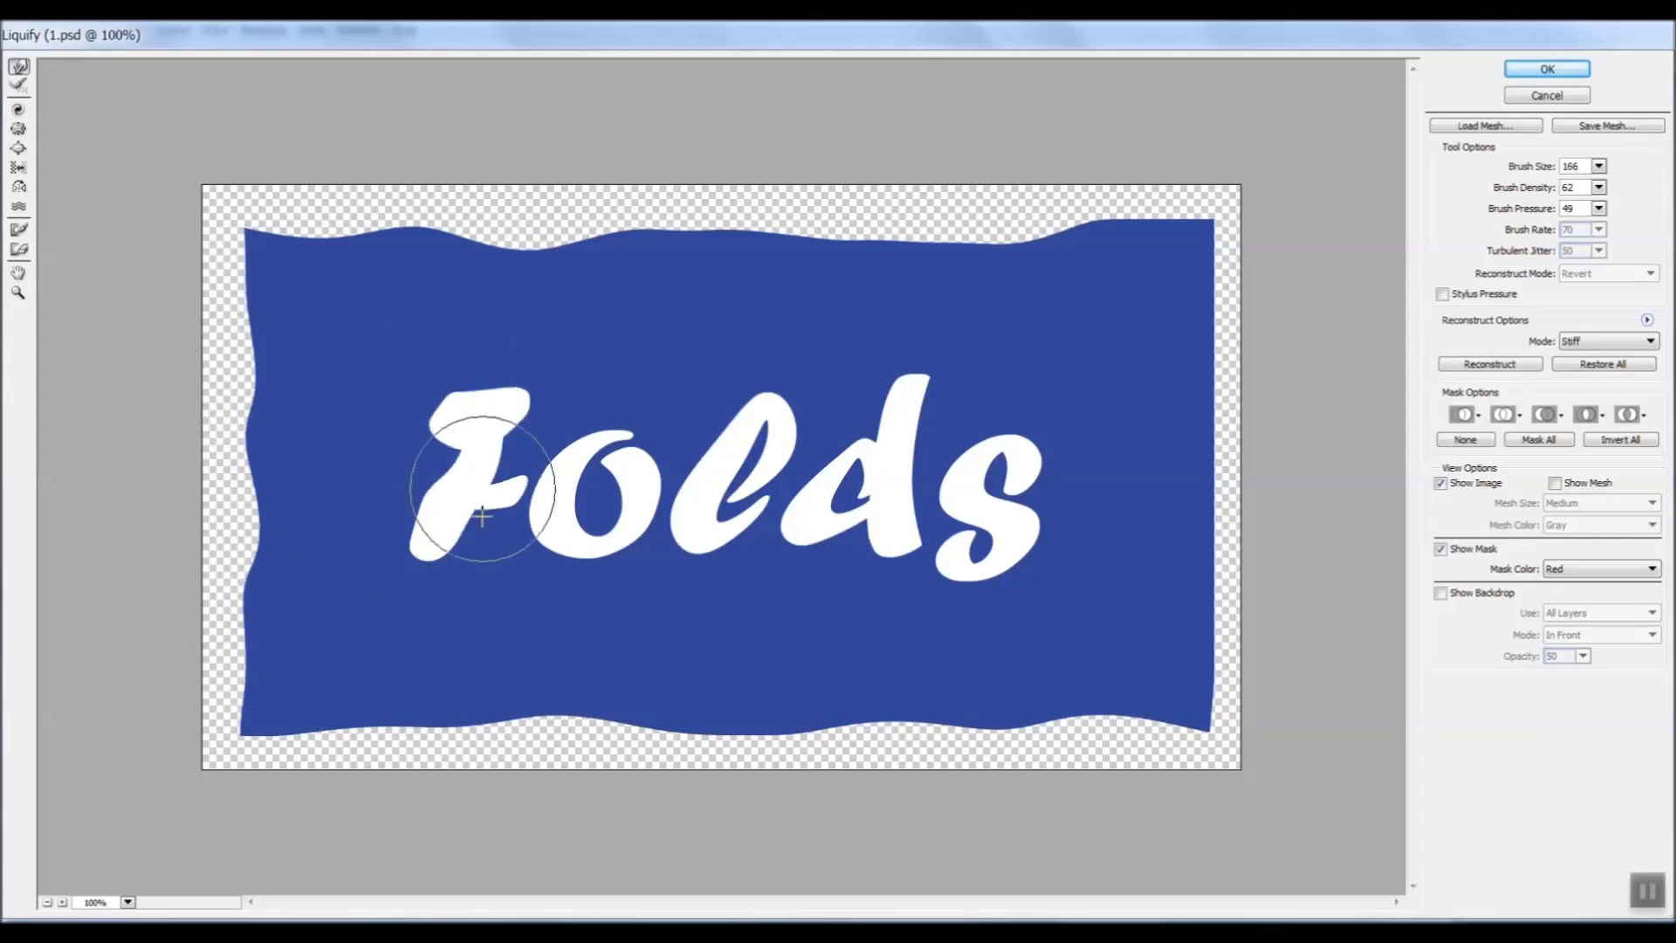
key(ctrl+z)
drag(609, 582, 564, 493)
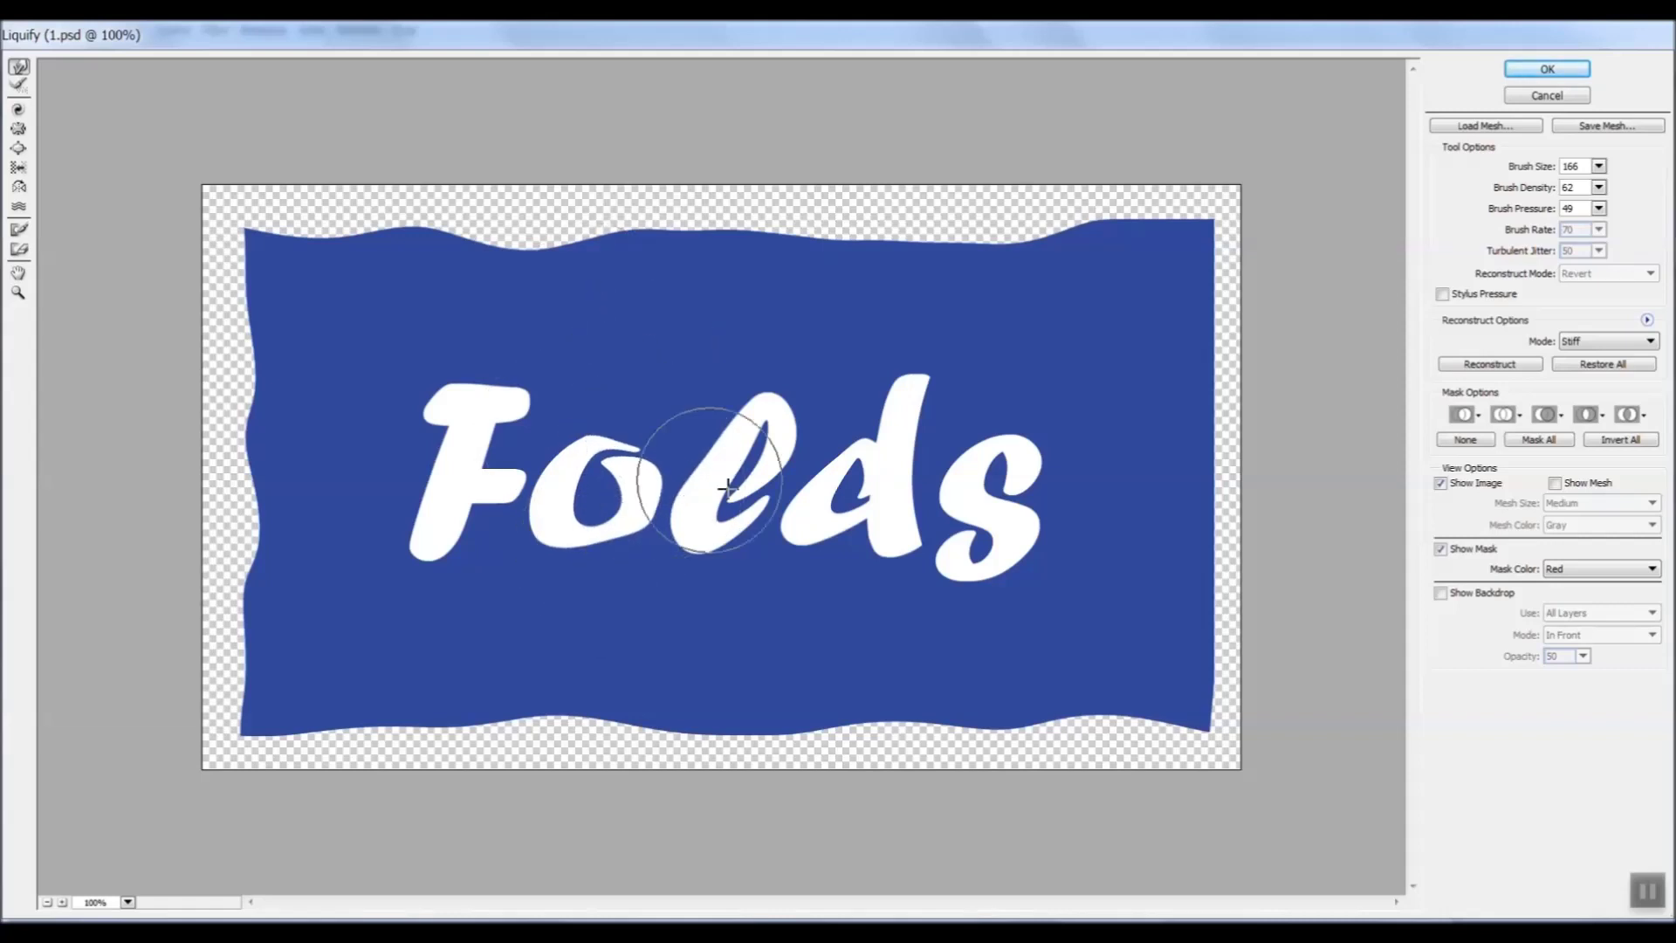
drag(672, 397, 722, 494)
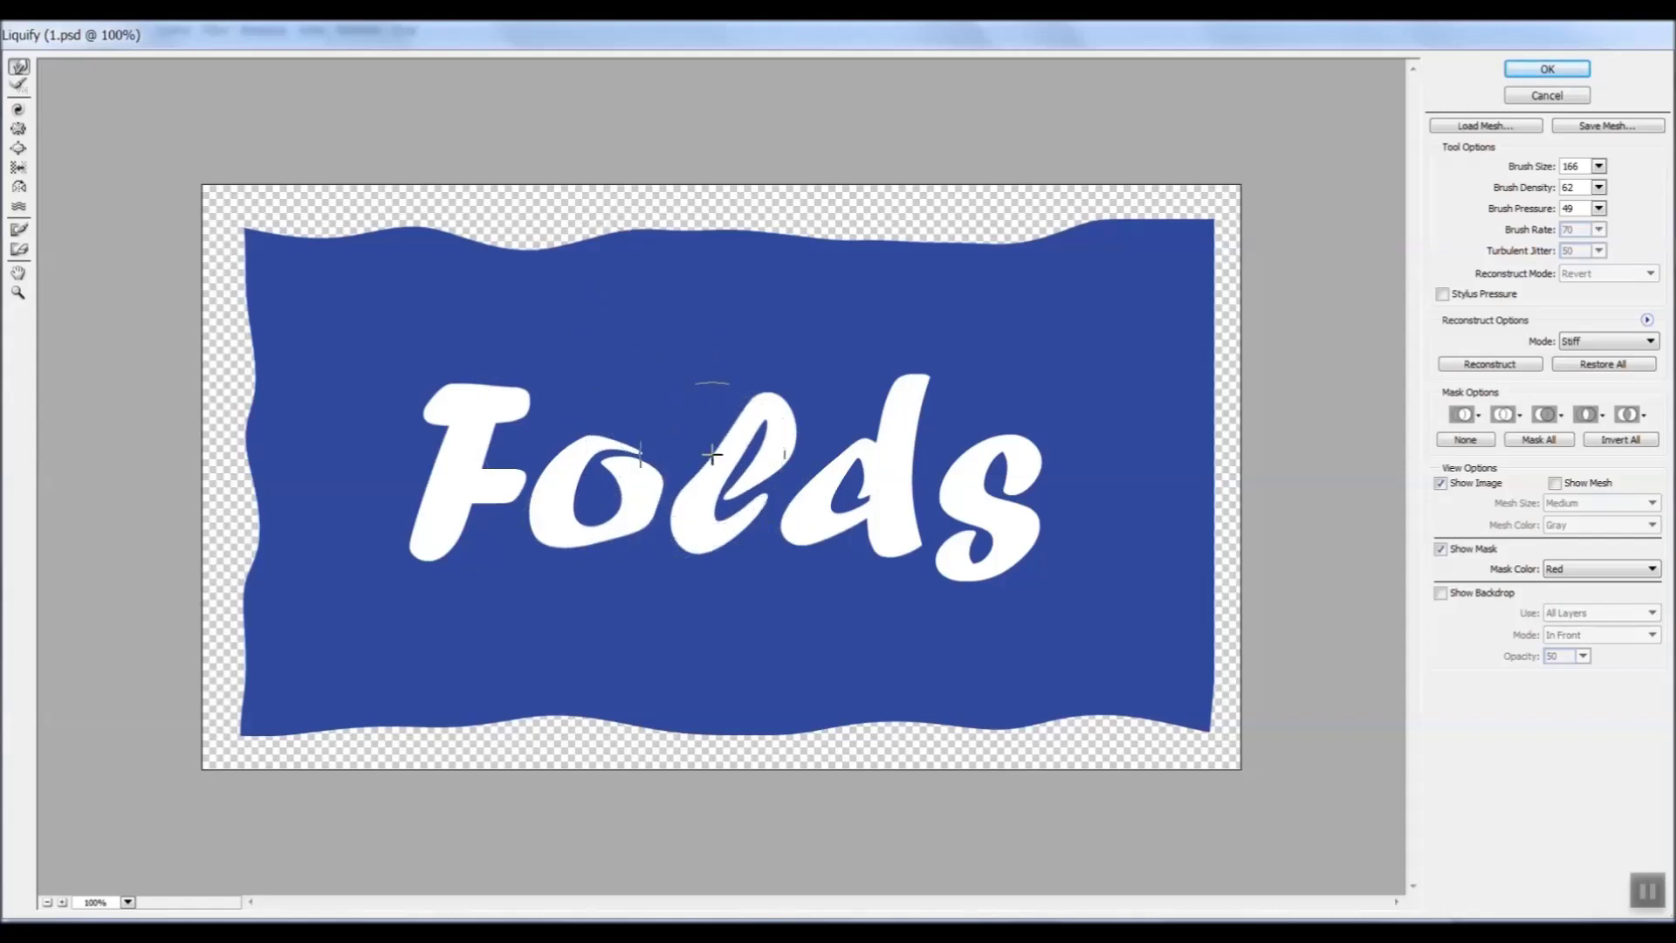
Warp the bottom edge below the letters l and d, the letter d, and the right half of the top edge
drag(853, 734, 839, 660)
drag(792, 737, 702, 736)
drag(853, 652, 937, 487)
drag(995, 262, 943, 315)
mouse_move(1190, 206)
mouse_down()
mouse_move(1110, 257)
mouse_move(1110, 207)
mouse_move(952, 227)
mouse_move(1003, 253)
mouse_move(903, 225)
mouse_move(874, 242)
mouse_move(864, 225)
mouse_move(657, 289)
mouse_up()
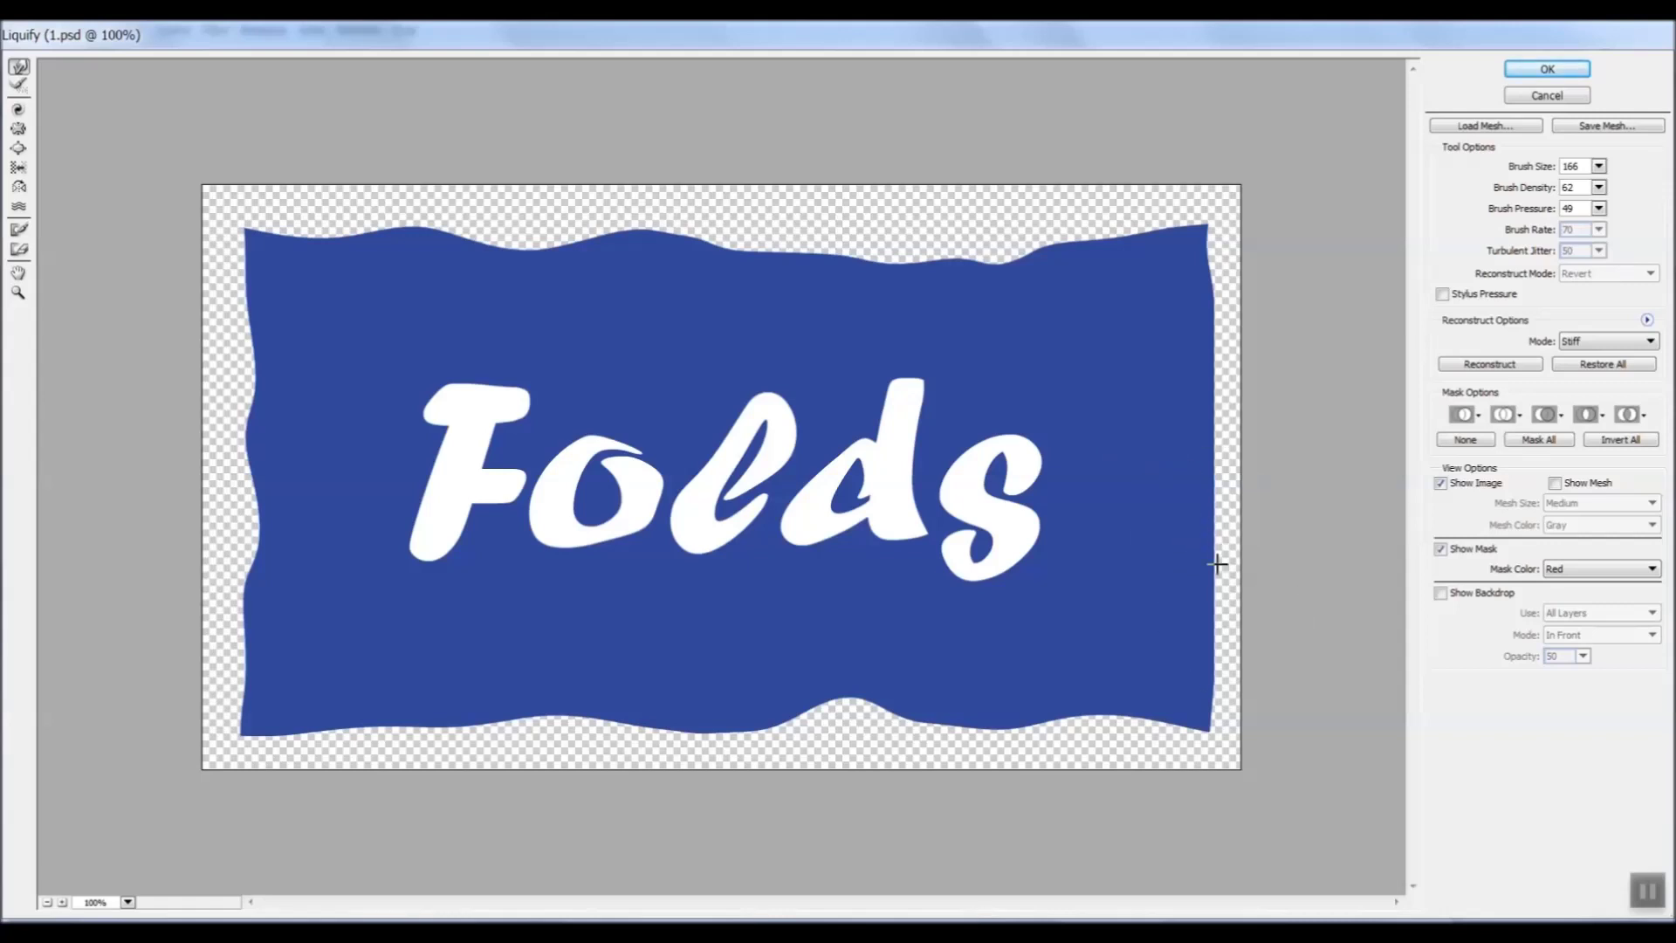
Push inward waves into the banner's right edge and the upper part of its left edge
drag(1219, 565, 1189, 528)
drag(1217, 389, 1187, 319)
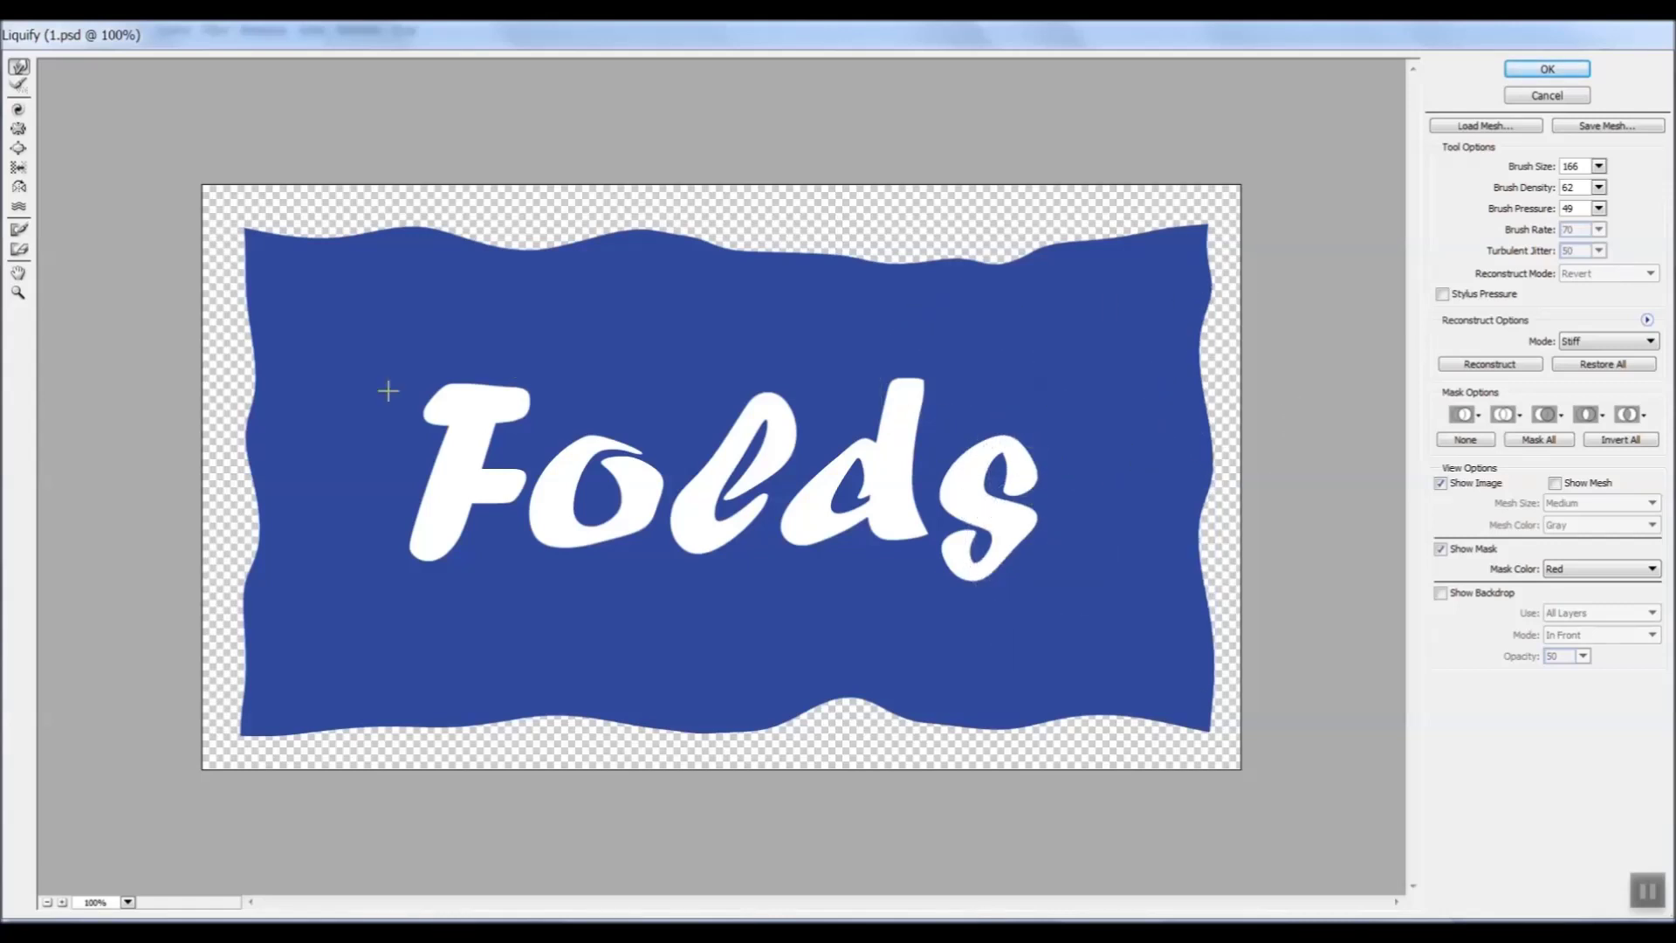
drag(280, 449, 265, 456)
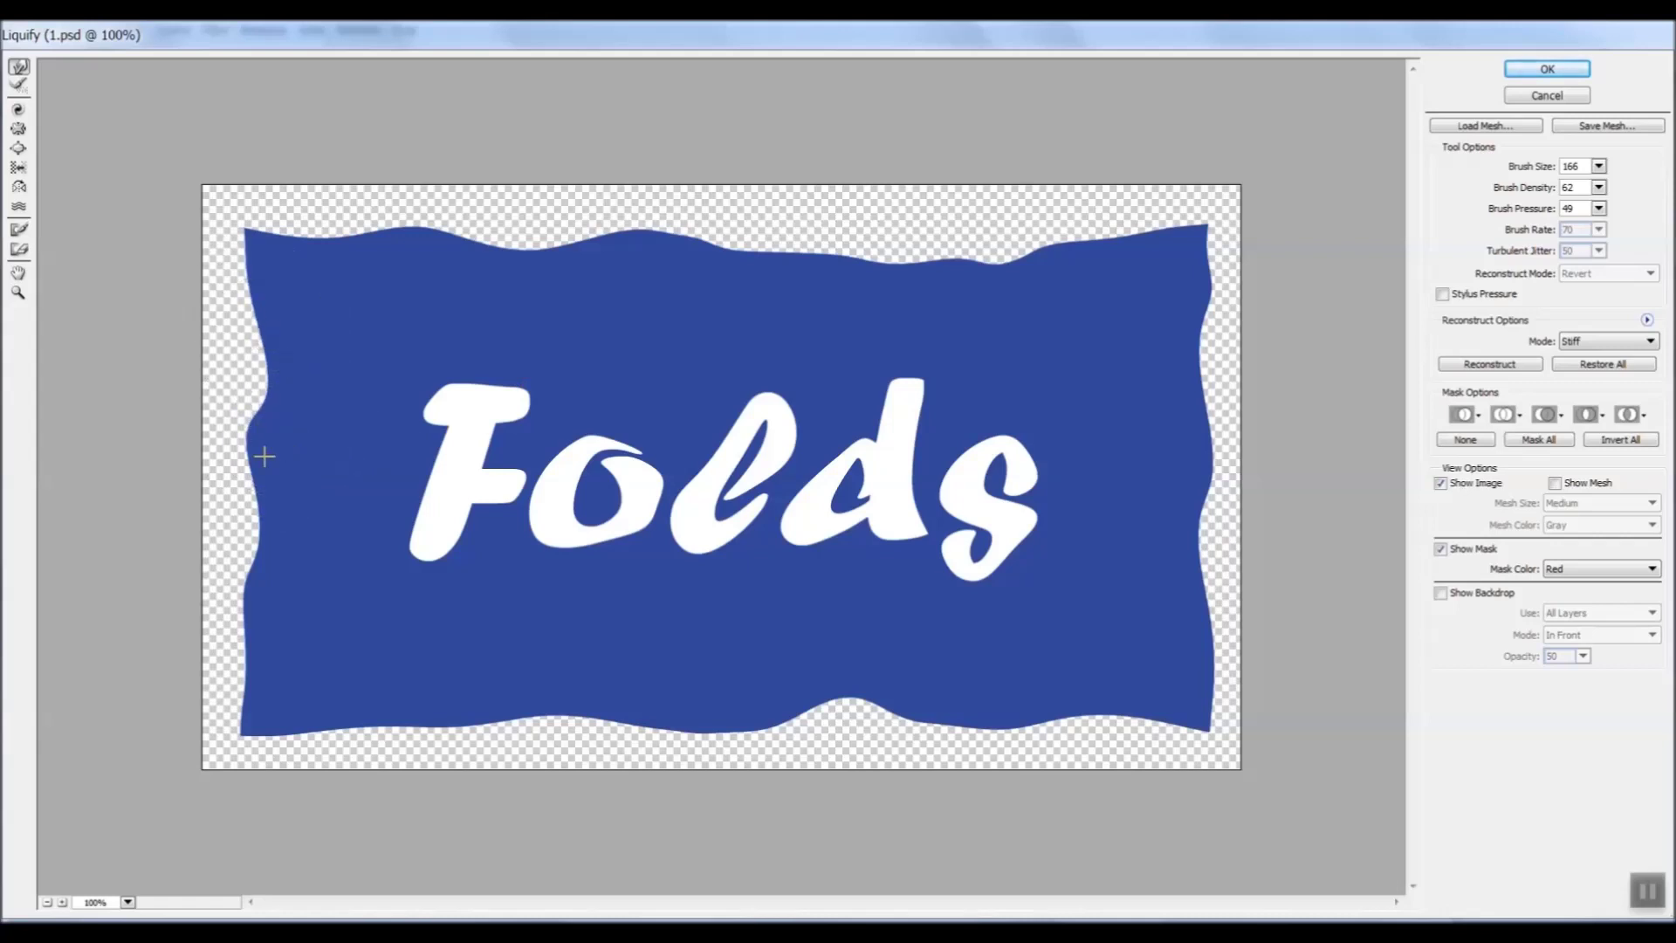
Enlarge the Liquify brush to 290 and deepen the waves along the banner's top, bottom and right edges
key(bracketright)
key(bracketright)
key(bracketright)
drag(495, 262, 587, 401)
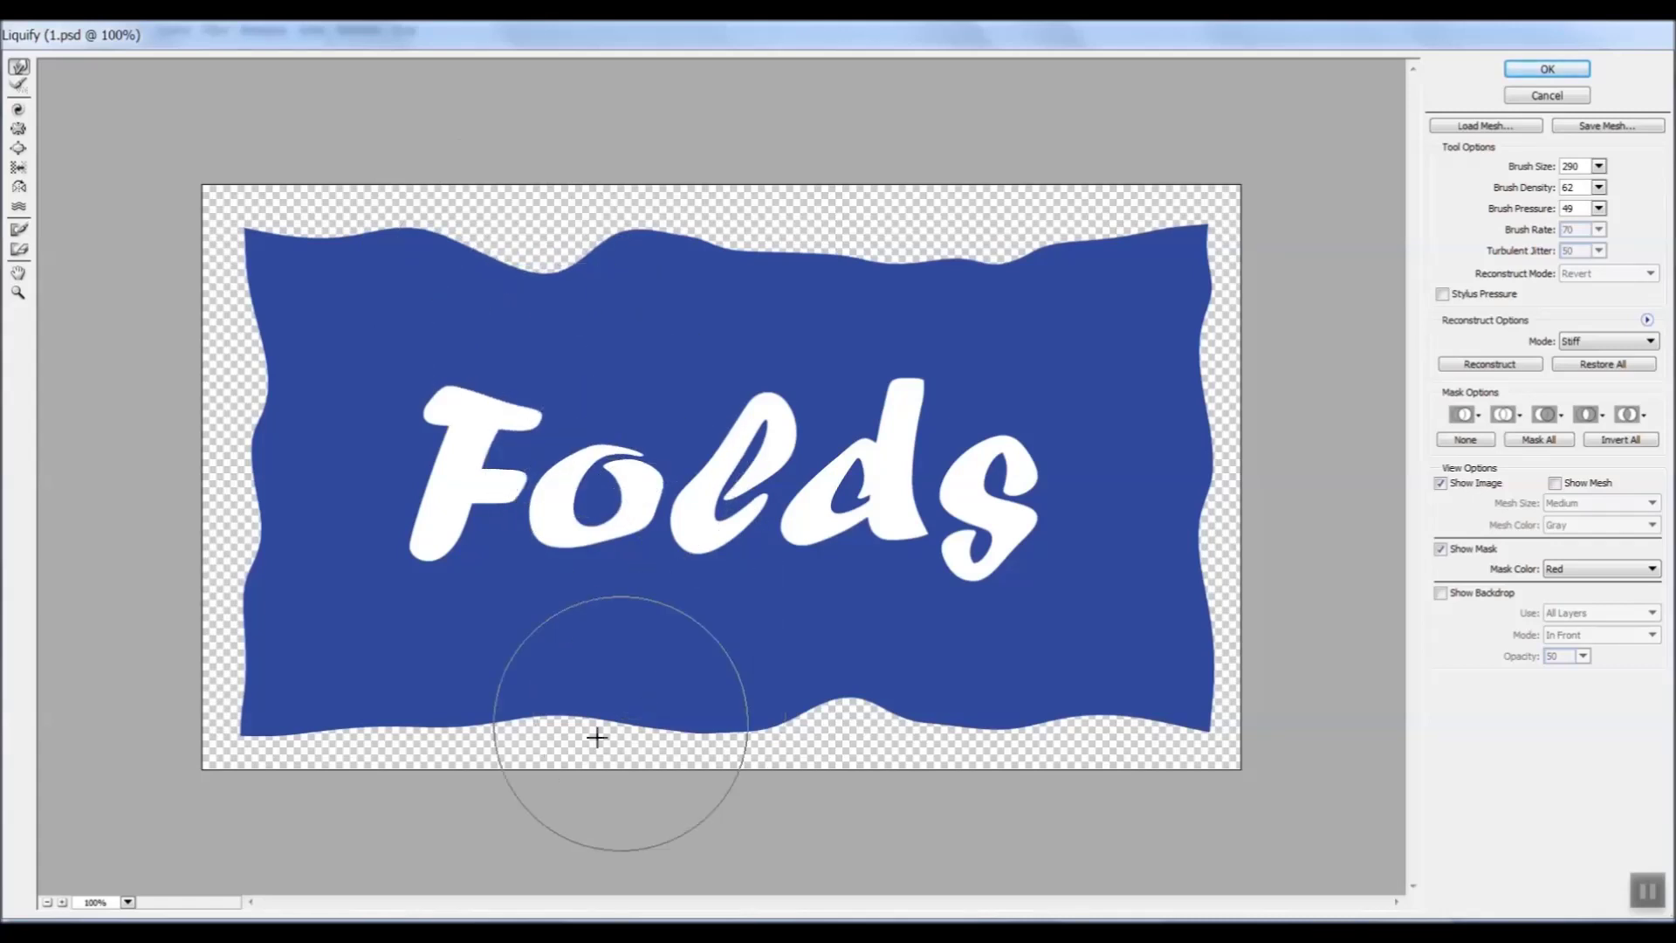
mouse_move(647, 704)
mouse_down()
mouse_move(558, 732)
mouse_move(505, 671)
mouse_up()
mouse_move(471, 733)
mouse_down()
mouse_move(489, 663)
mouse_move(522, 635)
mouse_up()
drag(650, 740, 695, 707)
drag(843, 707, 860, 624)
drag(1213, 454, 1175, 450)
drag(856, 218, 629, 253)
drag(305, 725, 333, 647)
Reduce the Liquify brush to 224, push the sides, corners and bottom edge further inward, and apply the filter
key(bracketleft)
mouse_move(515, 625)
mouse_down()
mouse_move(491, 683)
mouse_move(410, 662)
mouse_up()
drag(1218, 292, 1157, 292)
drag(817, 295, 825, 243)
drag(237, 511, 282, 508)
drag(224, 288, 286, 297)
drag(993, 758, 989, 718)
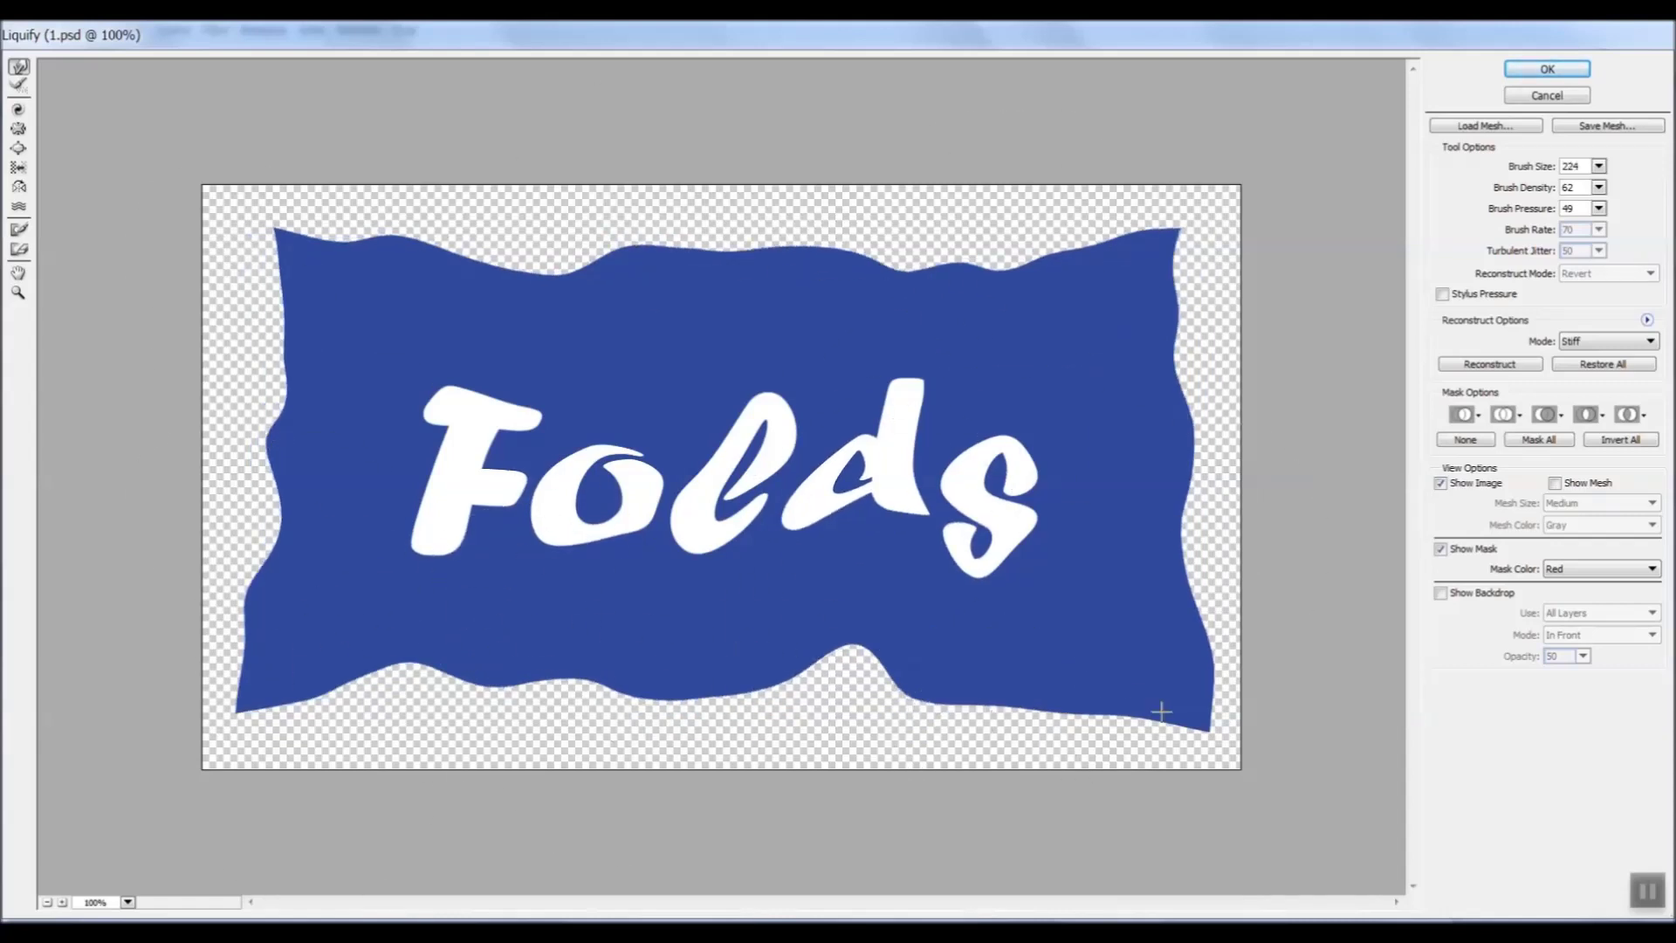
drag(1102, 744, 1065, 656)
drag(1212, 742, 1212, 630)
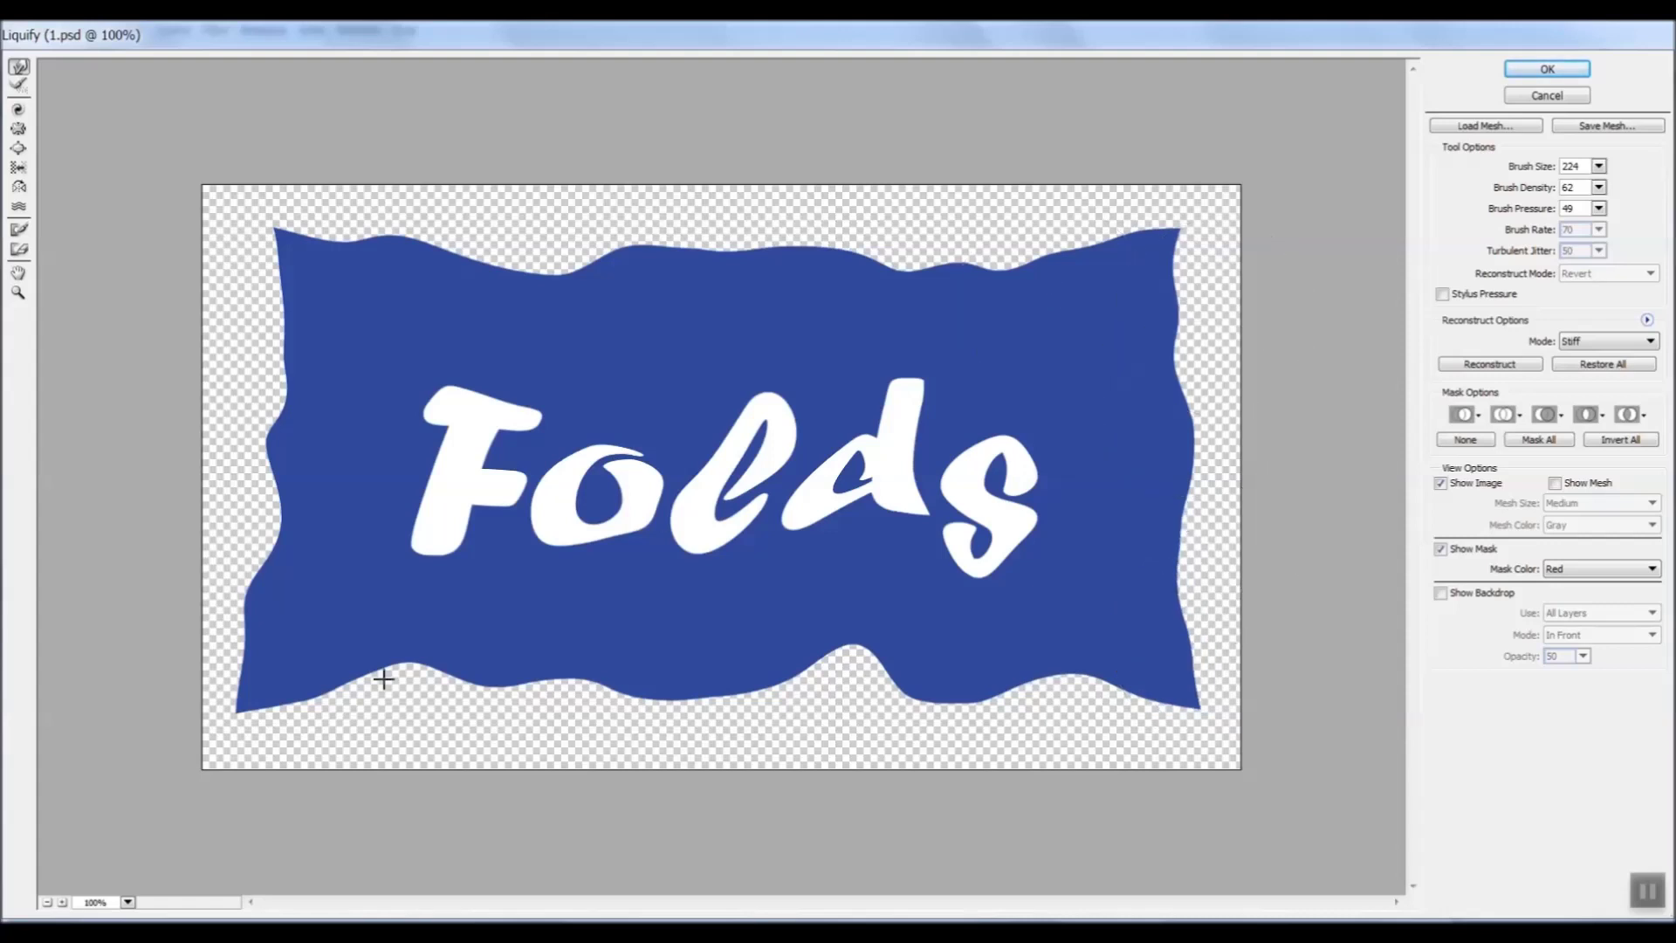
mouse_move(283, 663)
mouse_down()
mouse_move(269, 561)
mouse_move(313, 568)
mouse_up()
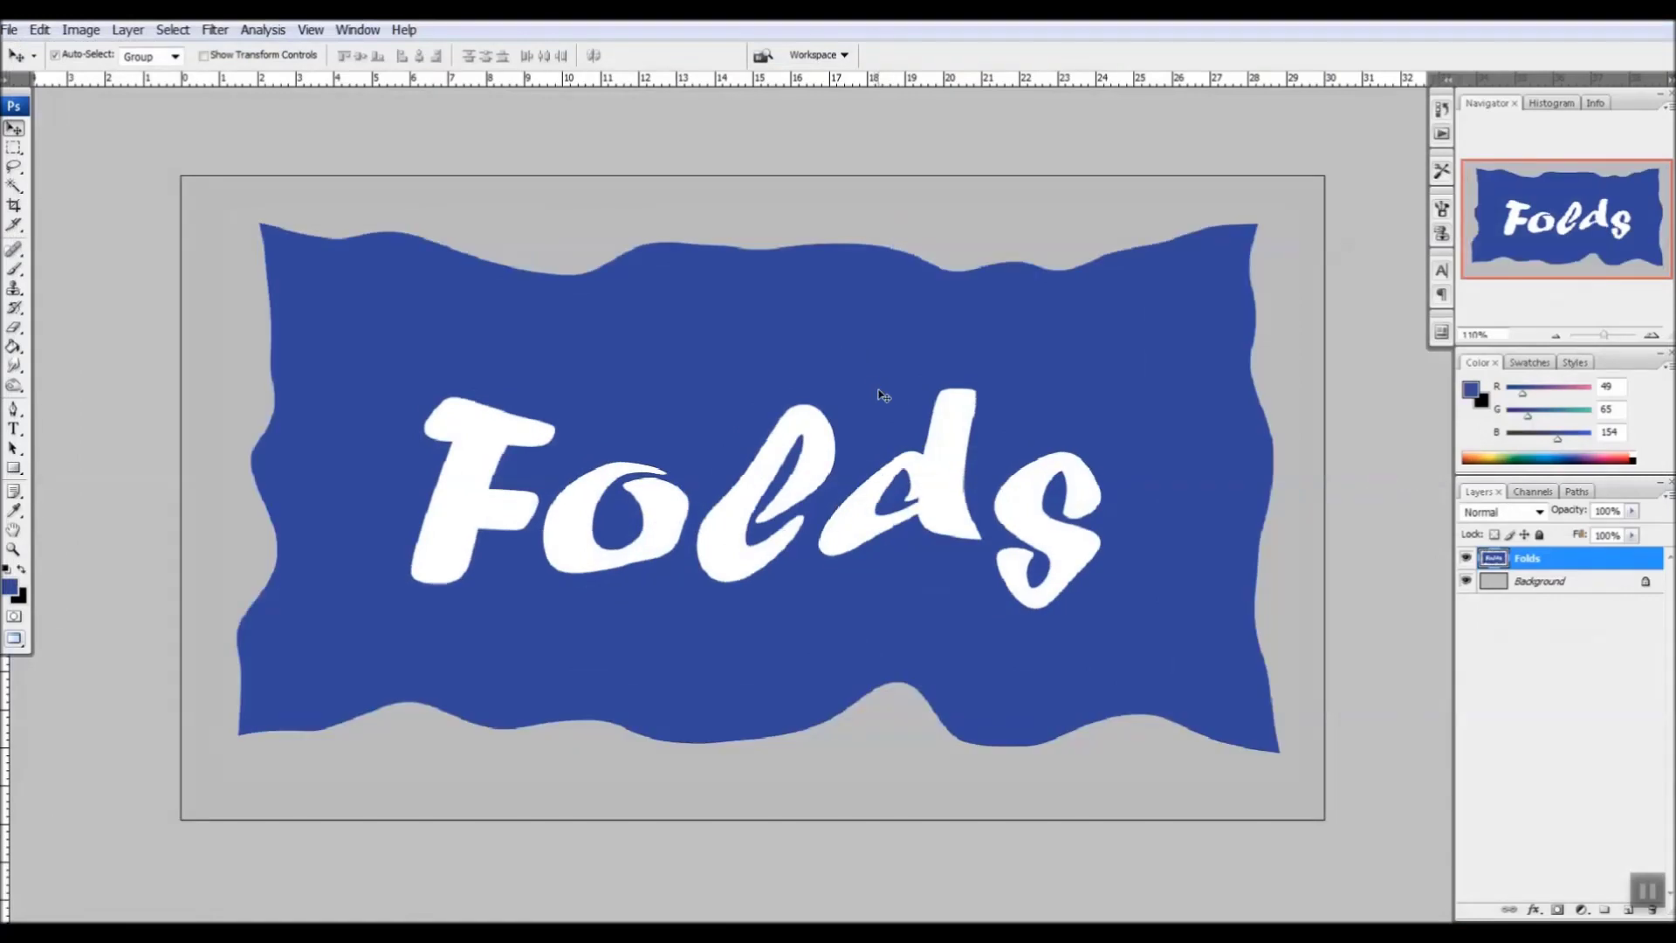
Activate the Burn tool with its range set to Highlights
key(o)
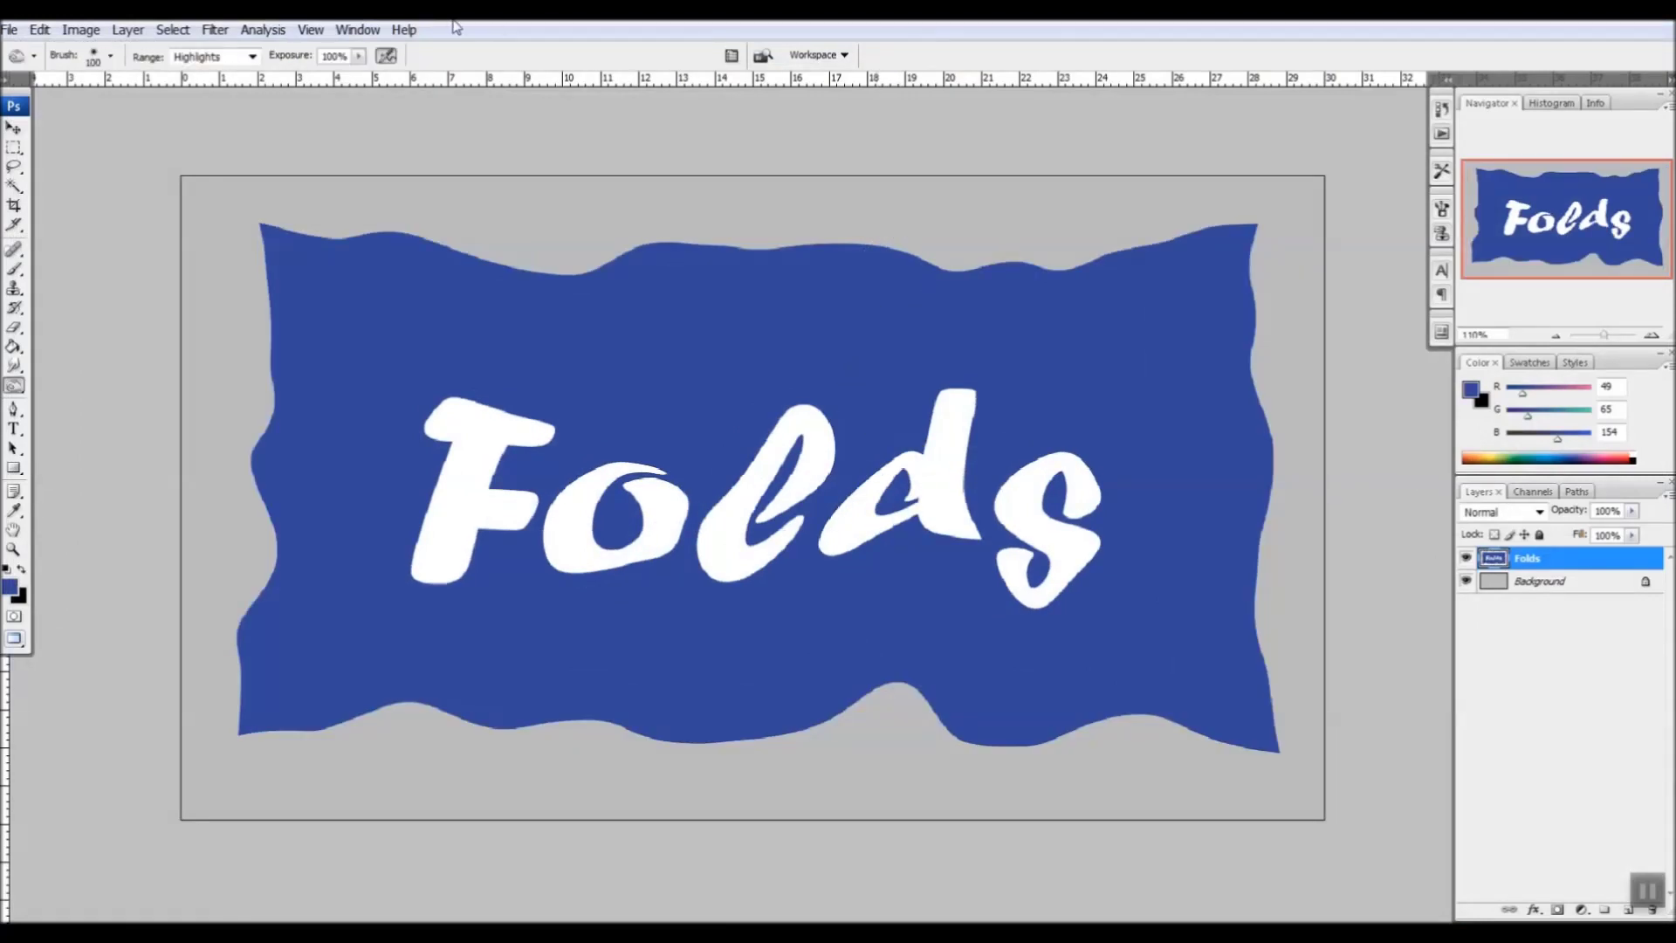
click(252, 57)
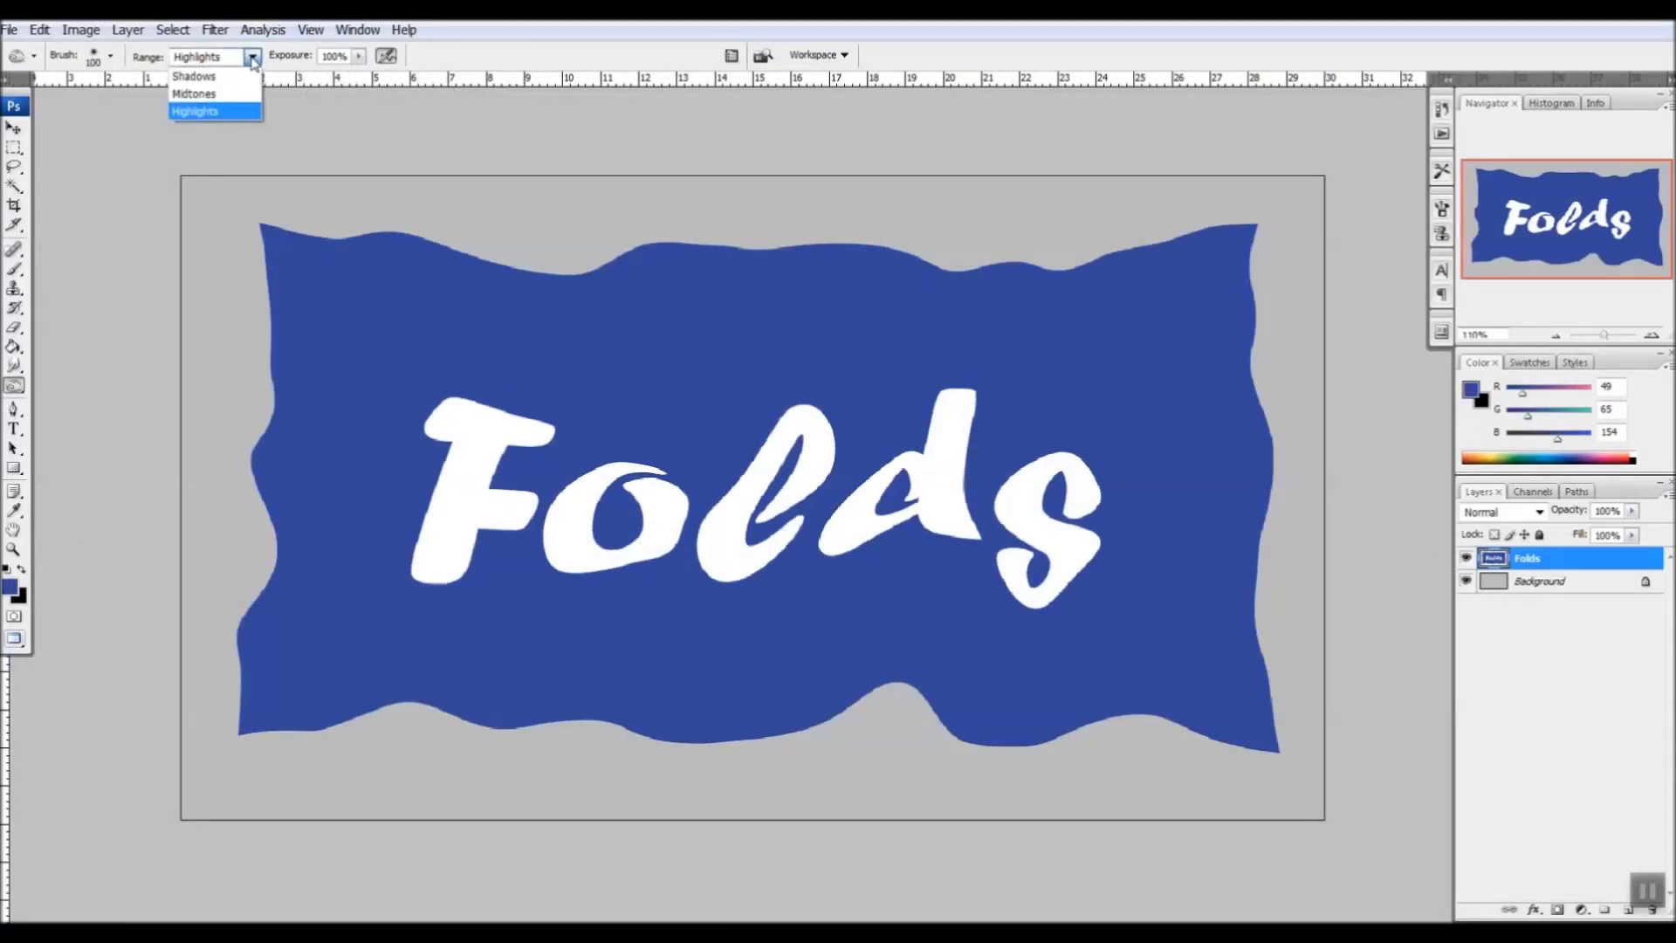
click(252, 60)
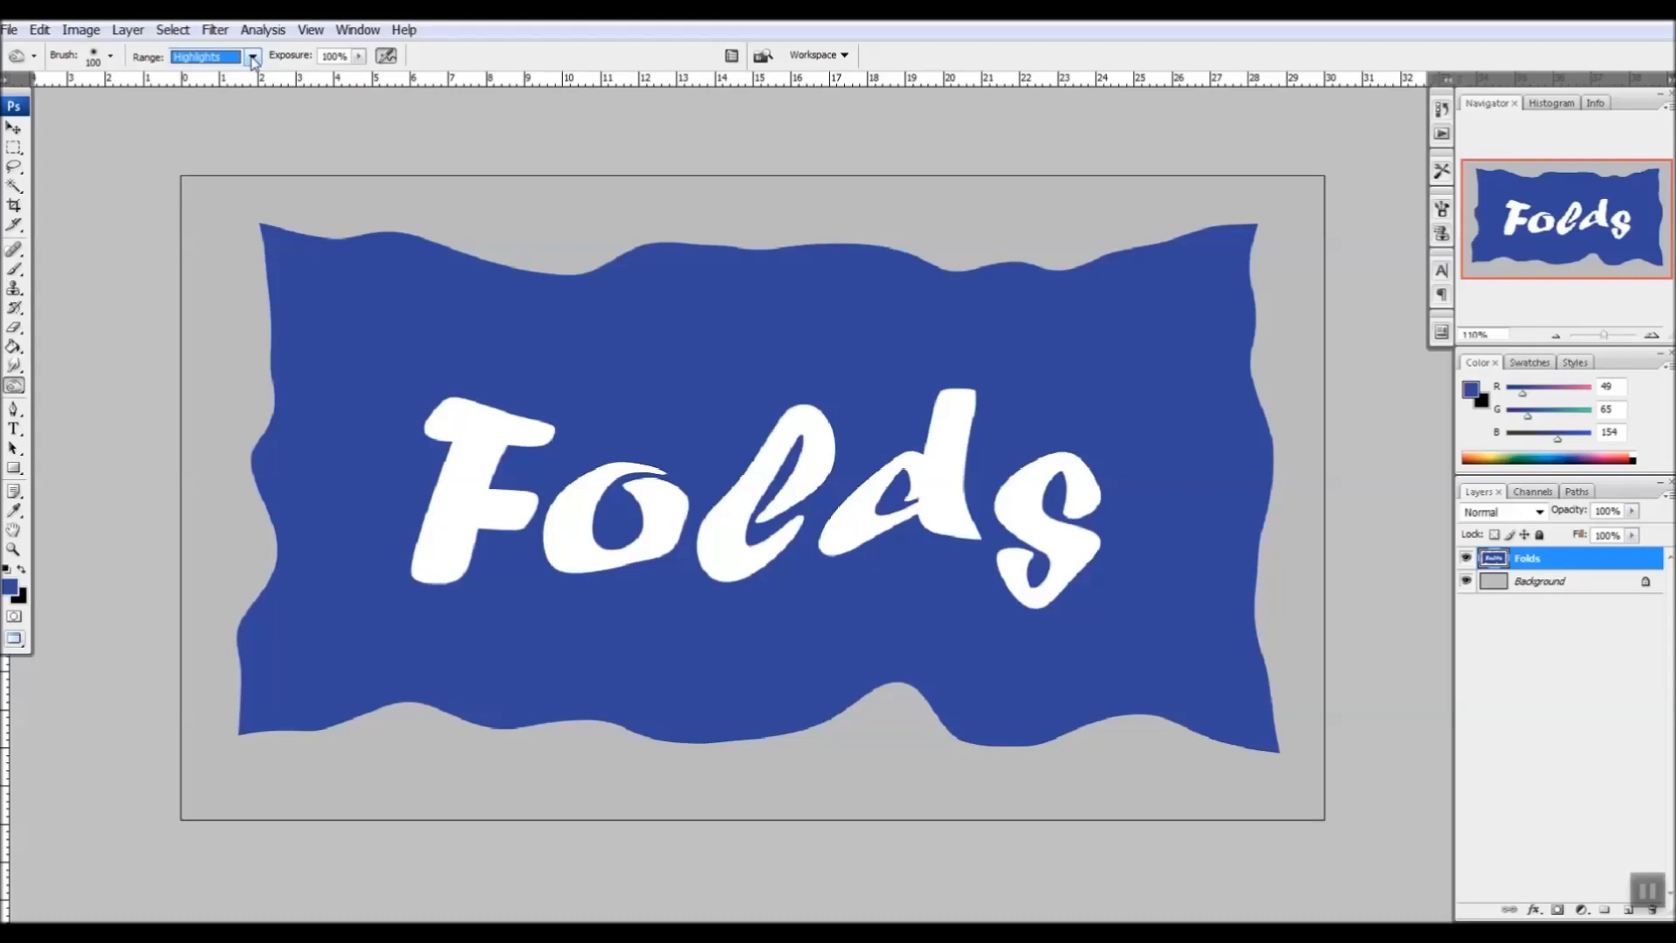
click(253, 60)
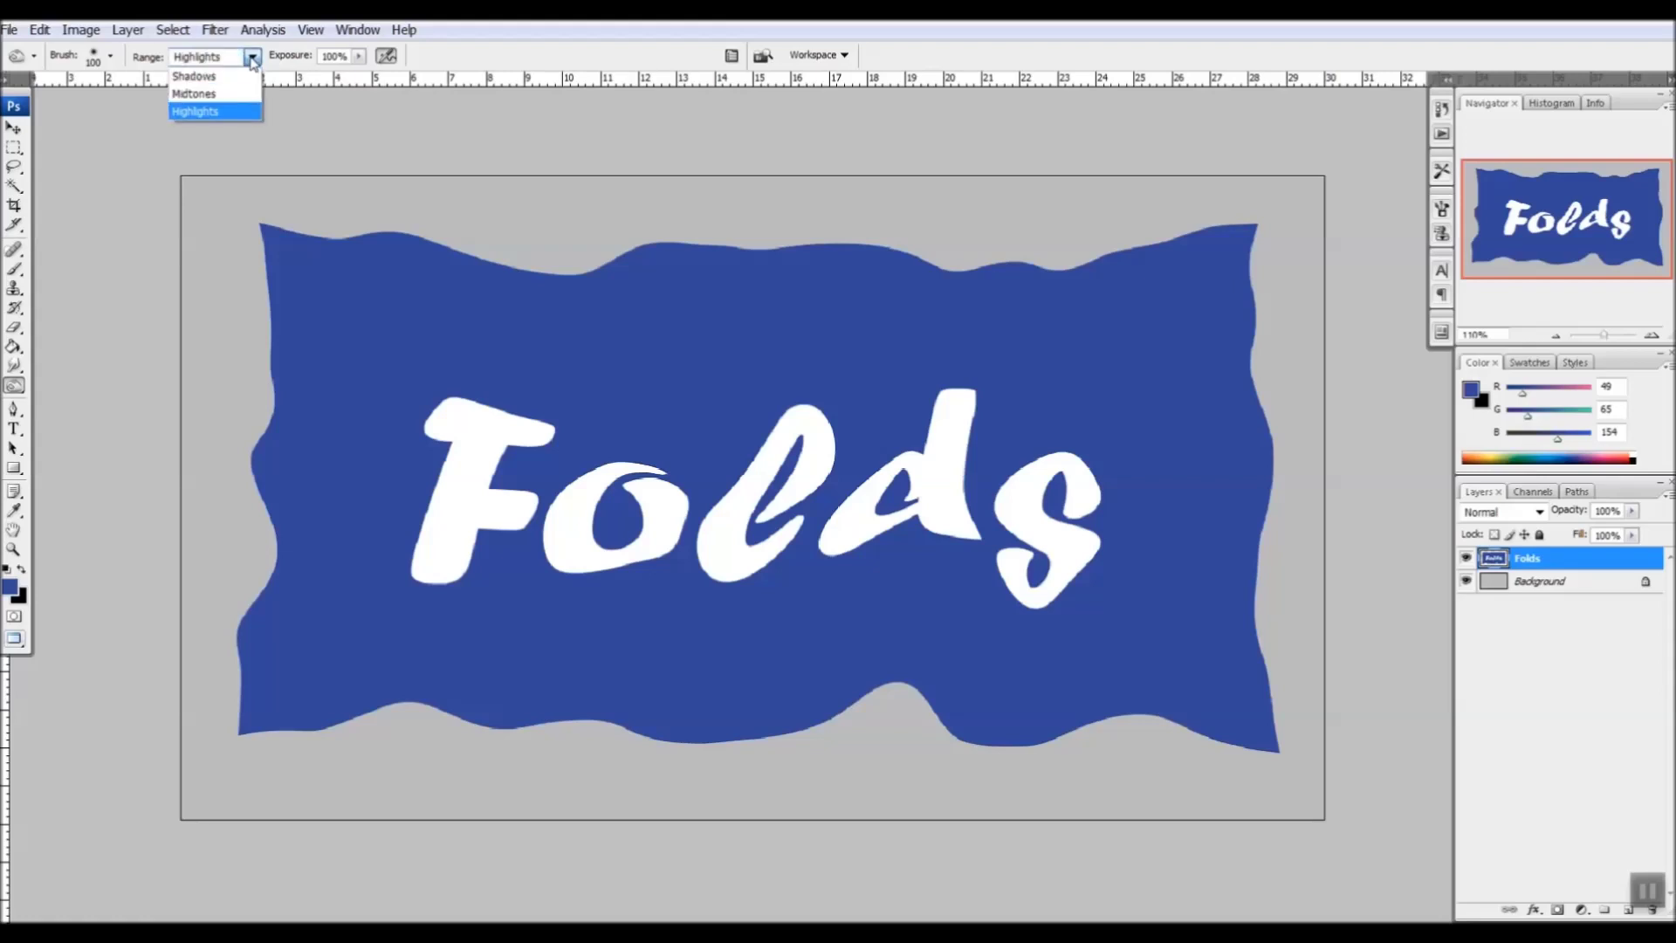
click(238, 112)
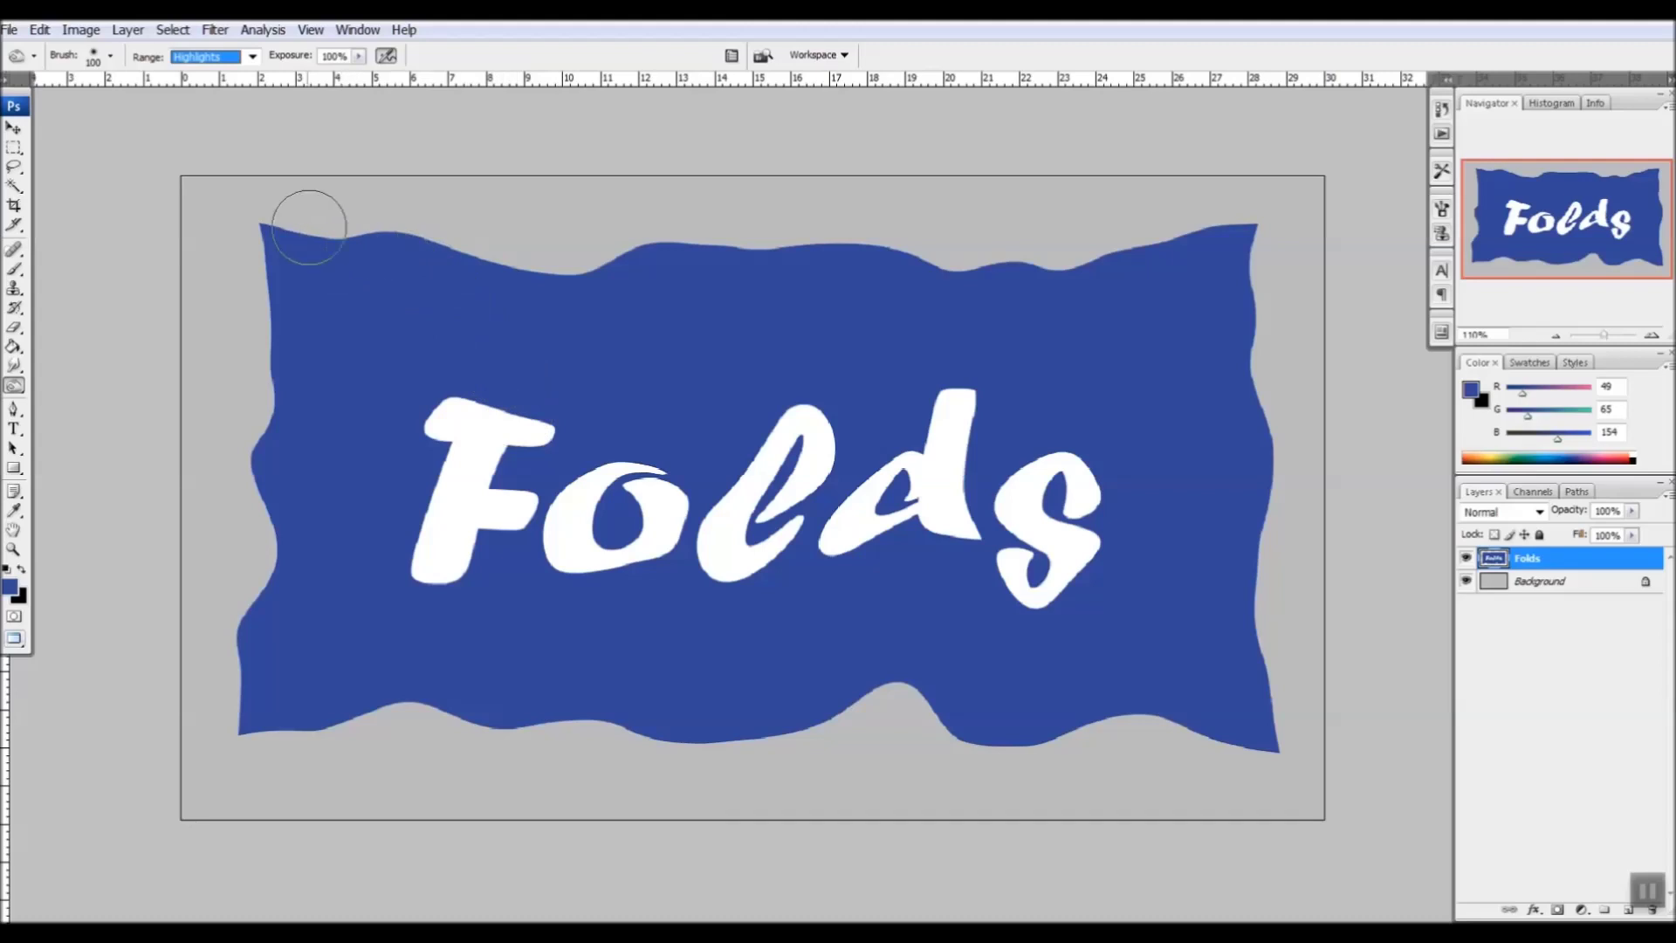
Burn dark fold lines from top to bottom across the F, o, l and d areas, undoing misplaced strokes
drag(285, 215, 444, 297)
mouse_move(378, 236)
mouse_down()
mouse_move(406, 271)
mouse_move(520, 731)
mouse_up()
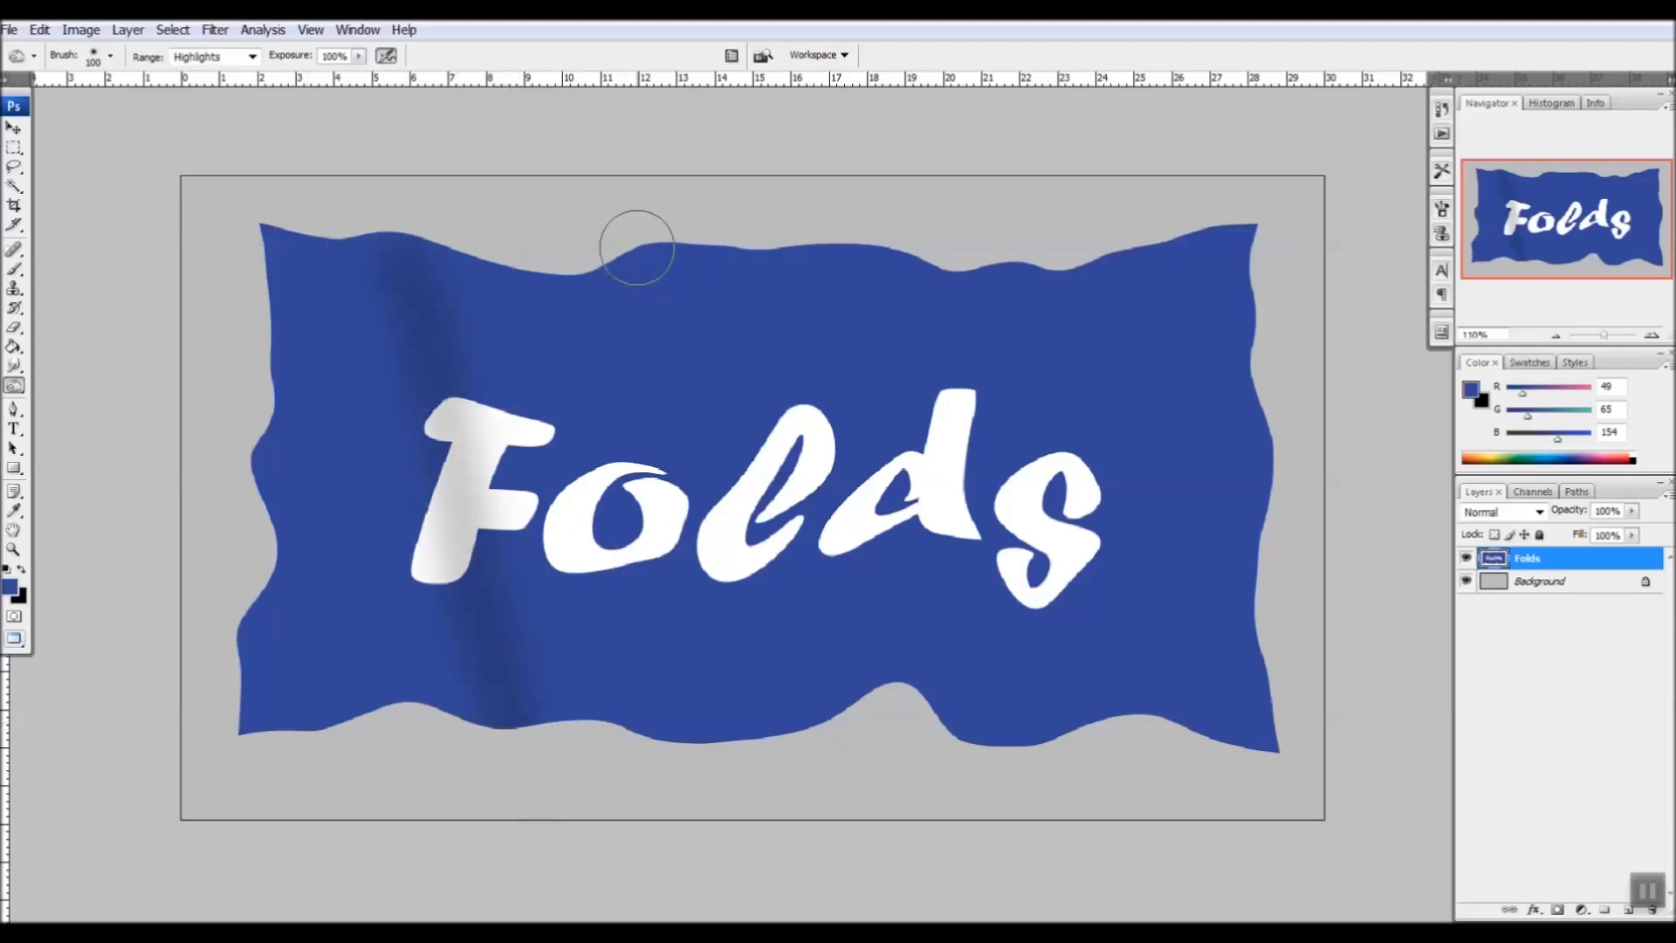
drag(658, 288, 680, 729)
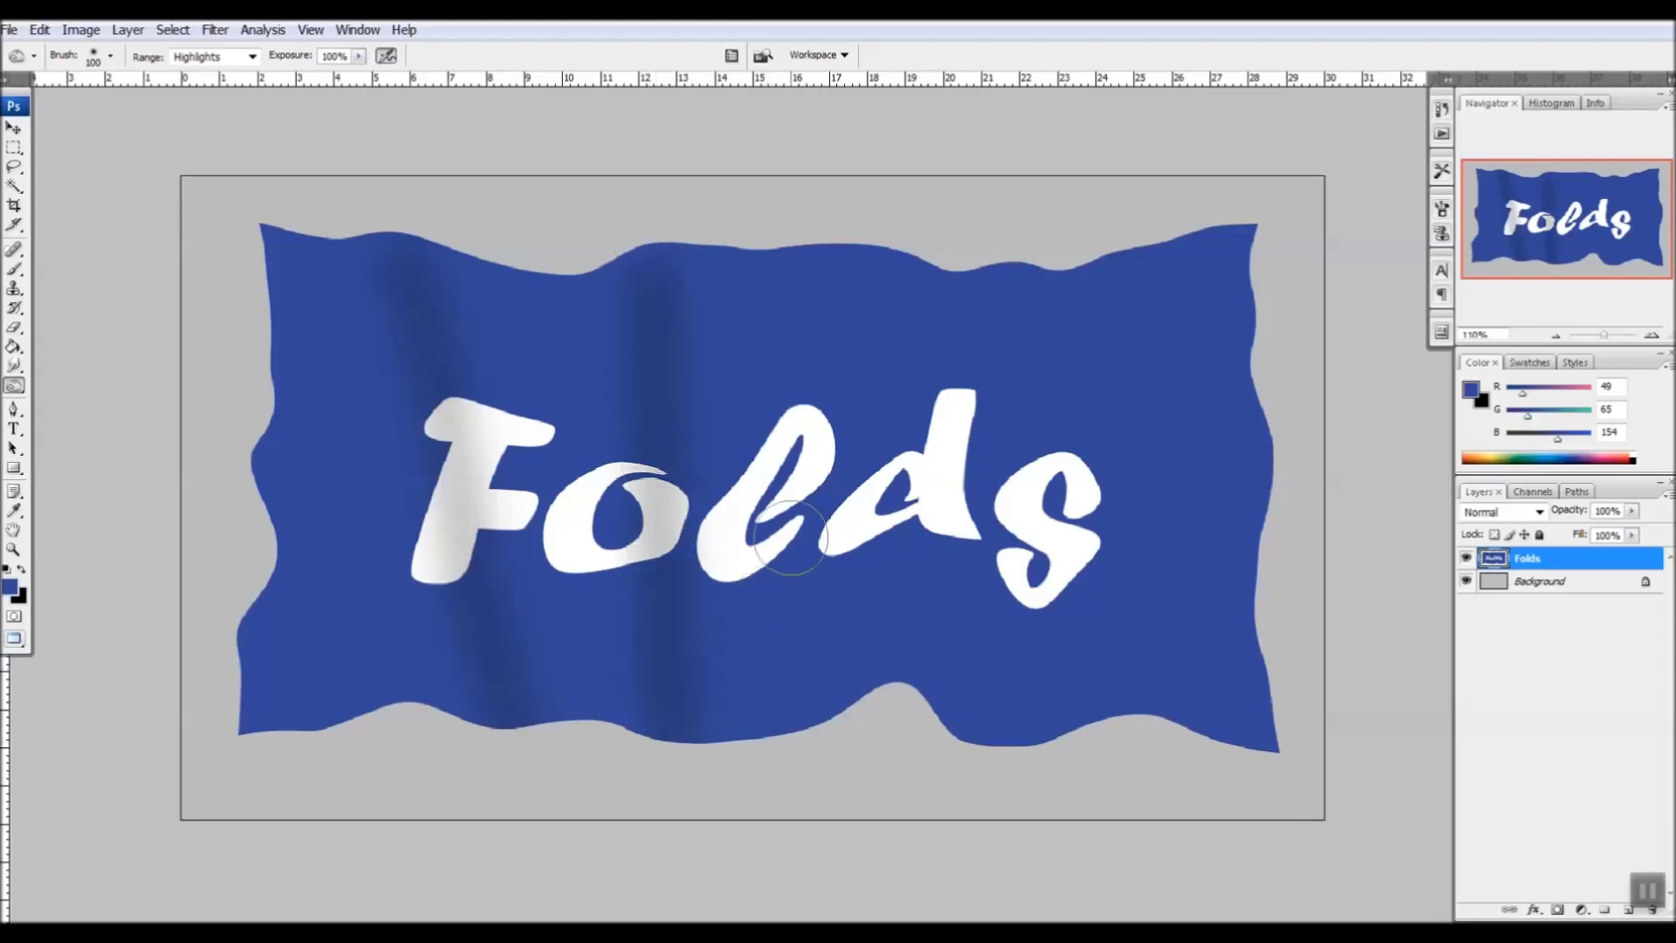
mouse_move(1030, 288)
mouse_down()
mouse_move(939, 461)
mouse_move(926, 593)
mouse_up()
key(ctrl+z)
drag(1036, 262, 966, 782)
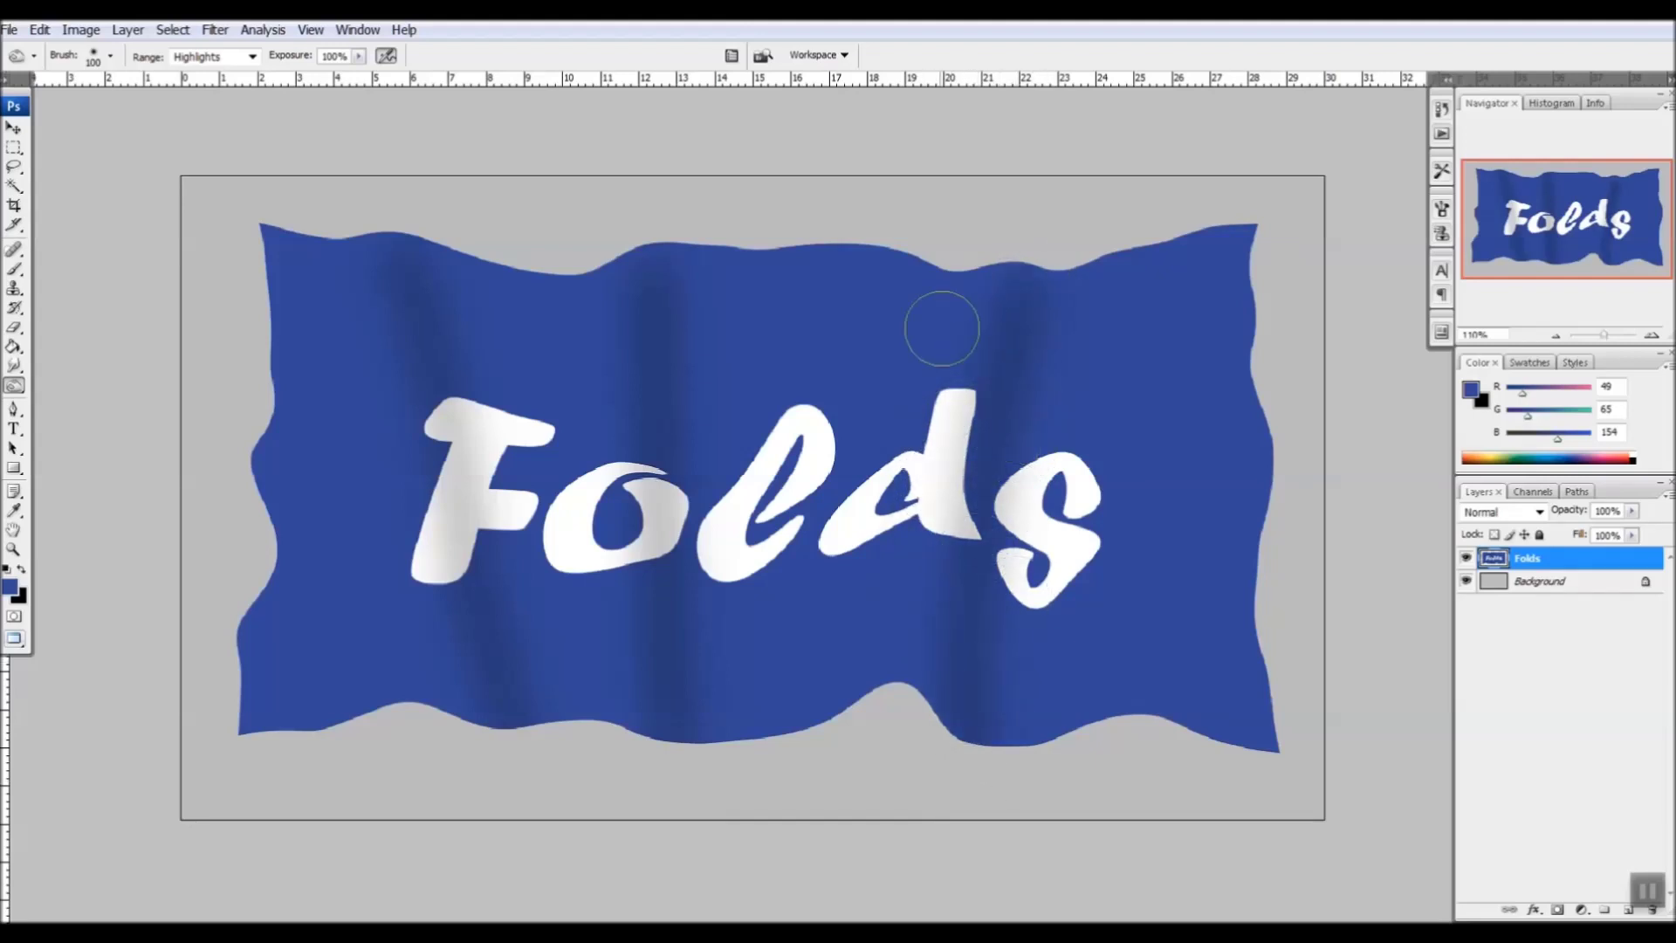
mouse_move(850, 251)
mouse_down()
mouse_move(738, 531)
mouse_move(669, 792)
mouse_up()
mouse_move(815, 254)
mouse_down()
mouse_move(711, 629)
mouse_move(742, 668)
mouse_up()
key(ctrl+z)
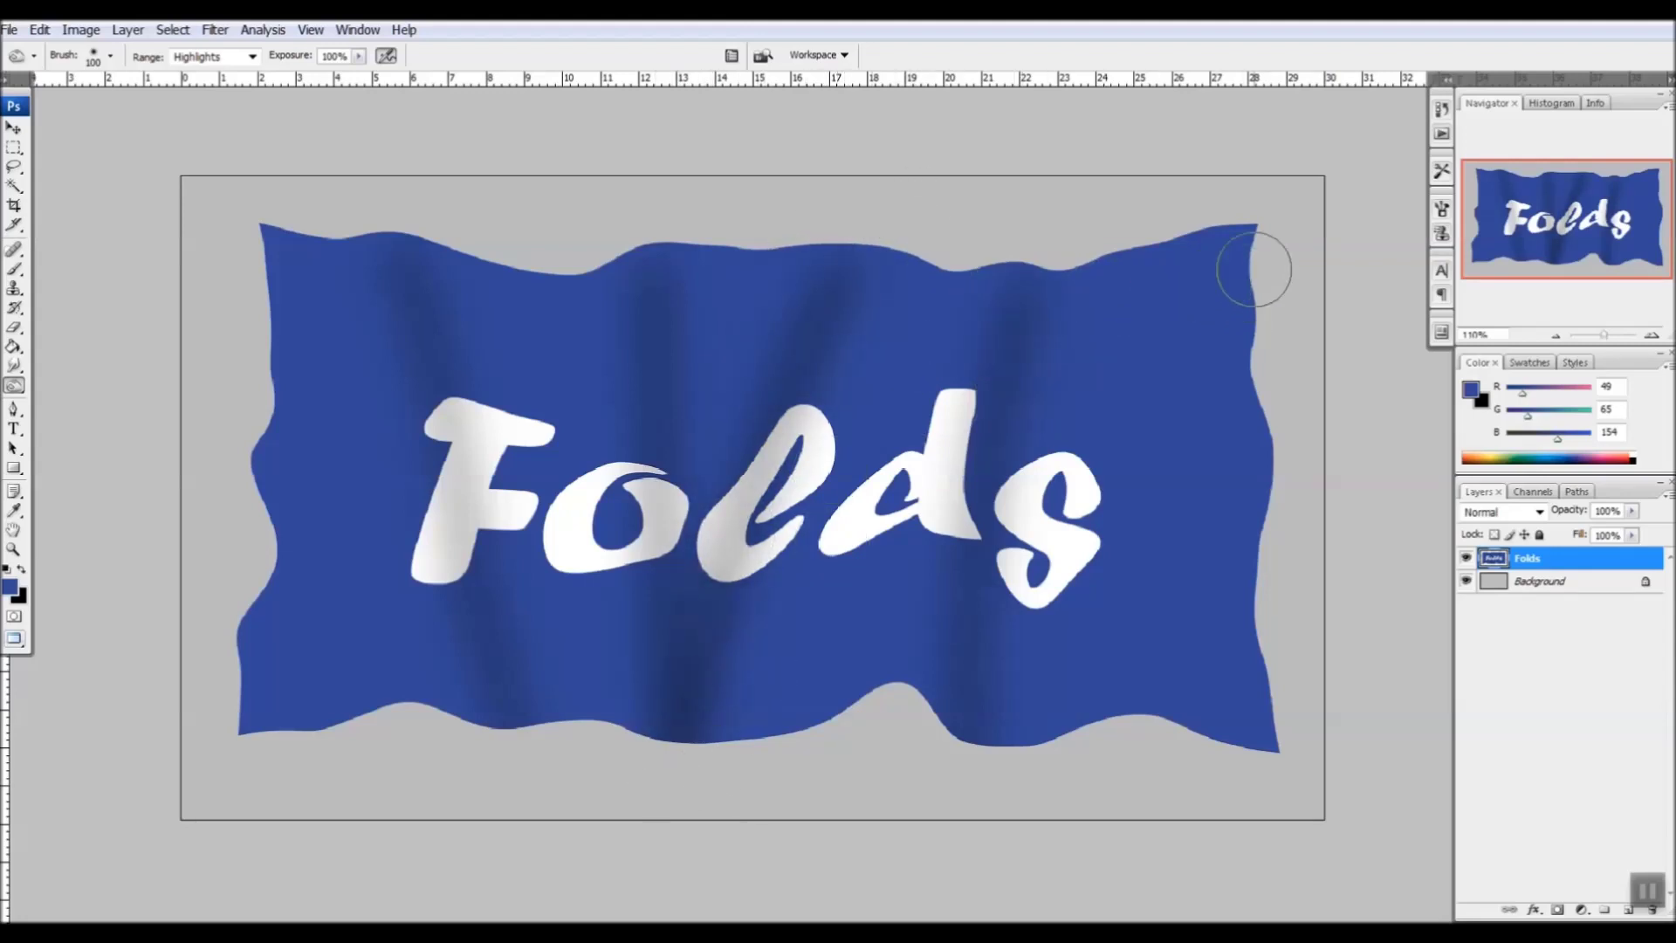
Burn diagonal fold shadows across the banner's right side and additional ones through its middle around the letters l and d
mouse_move(1262, 328)
mouse_down()
mouse_move(1141, 460)
mouse_move(1039, 725)
mouse_up()
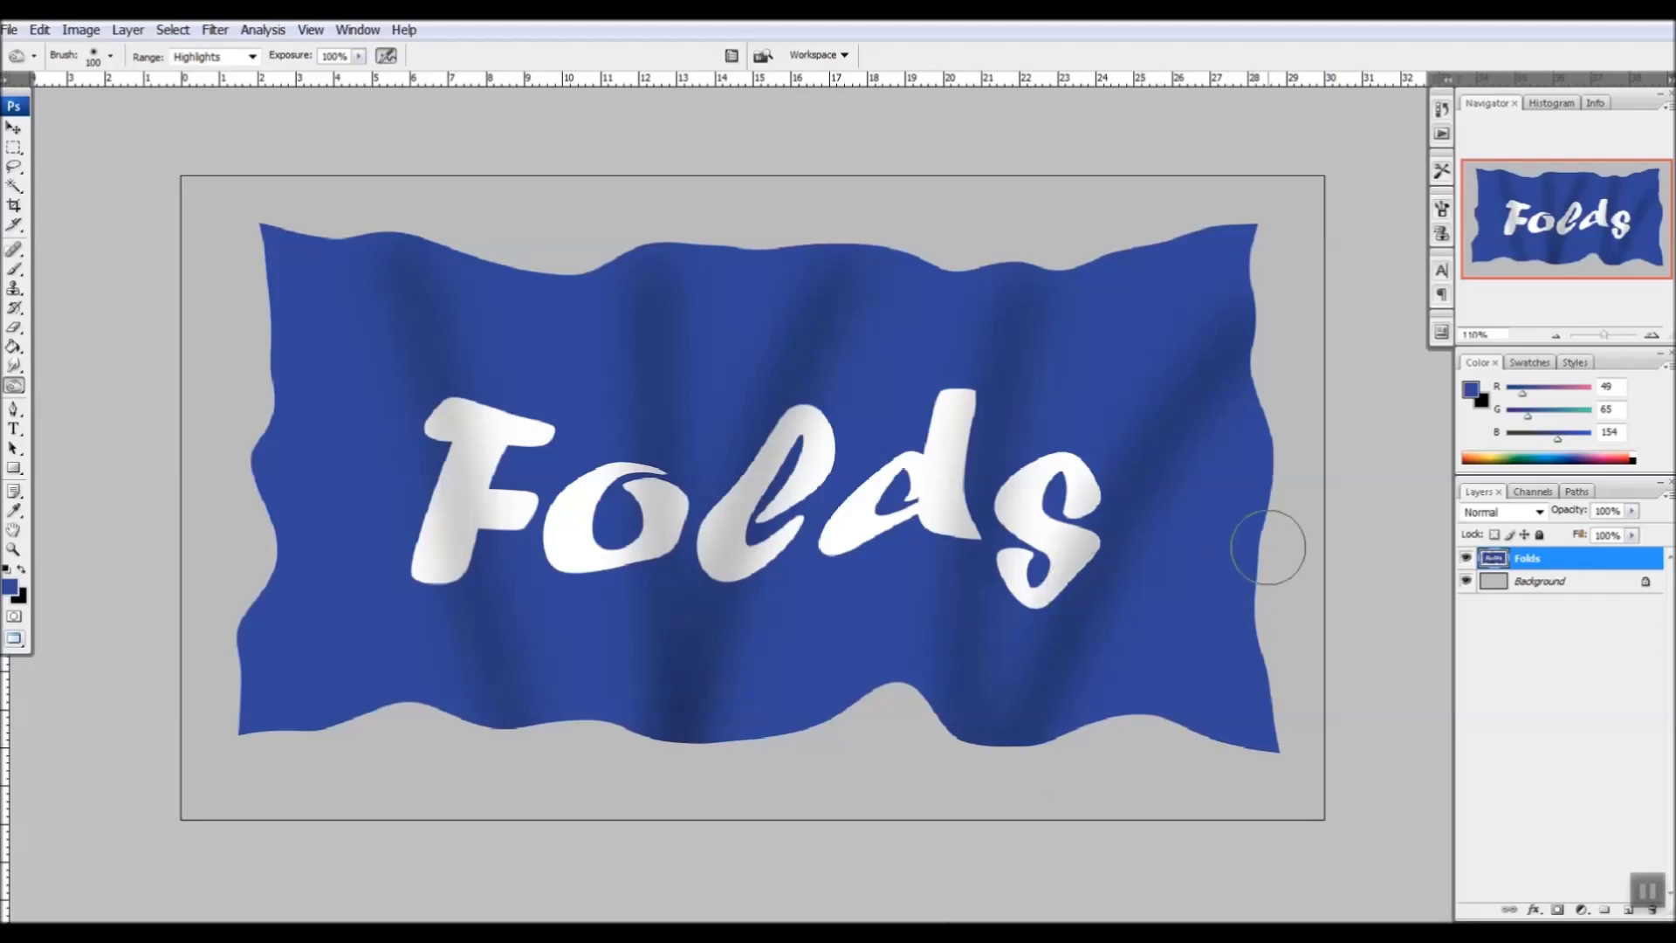
drag(1259, 684, 1239, 729)
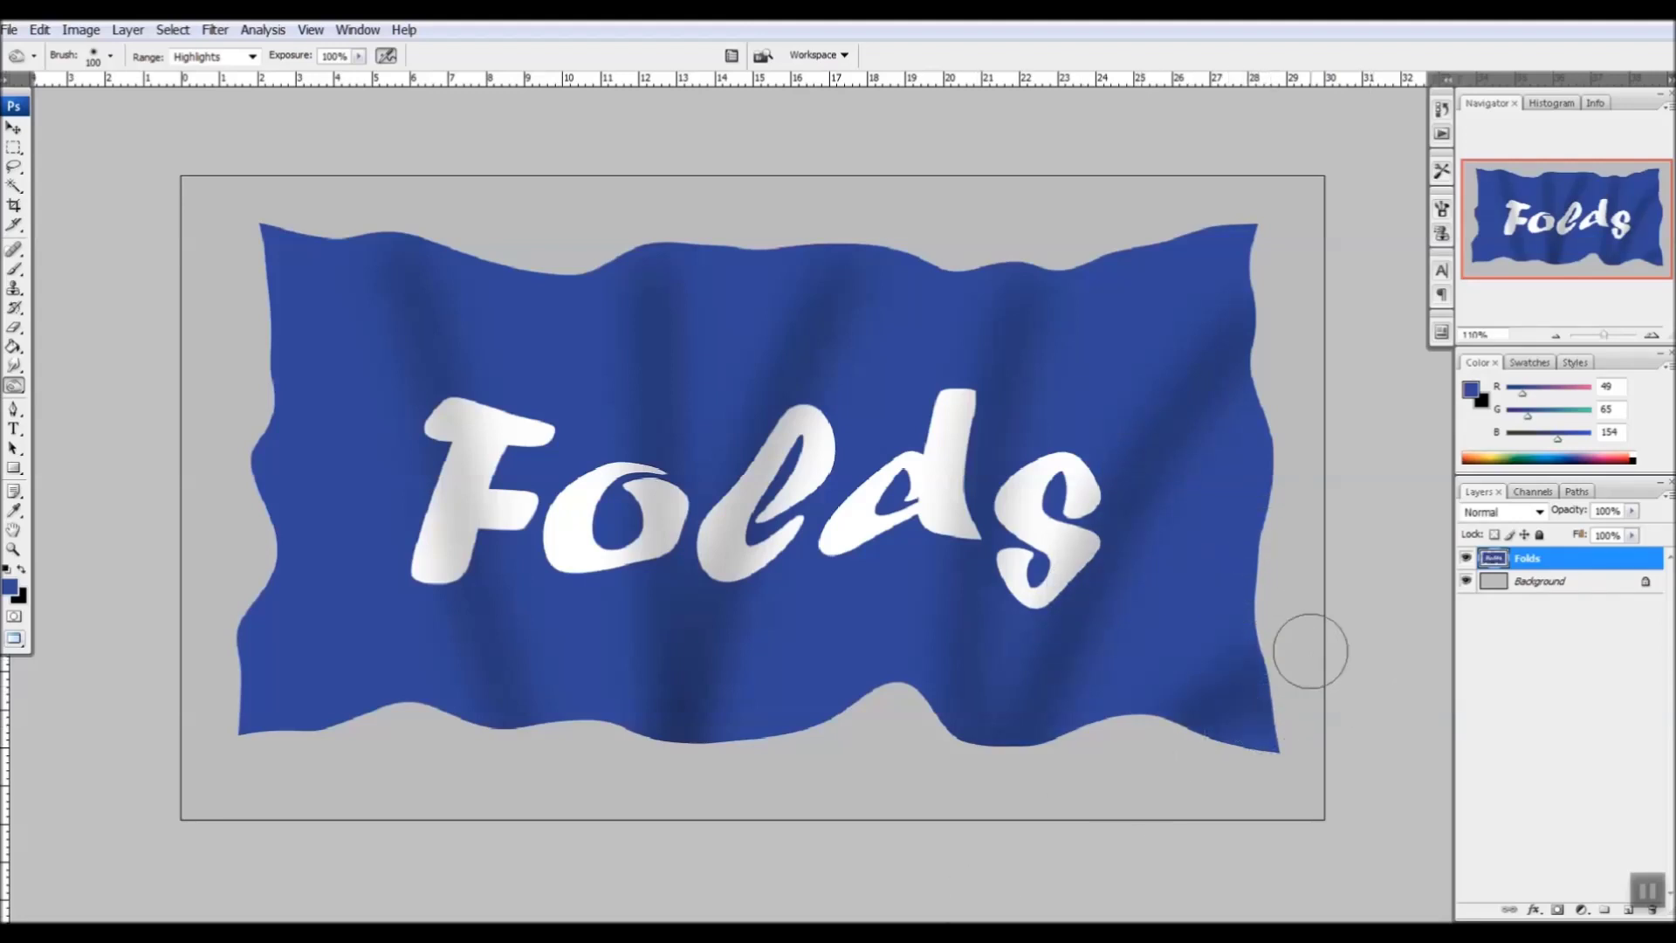
drag(1280, 461, 1031, 775)
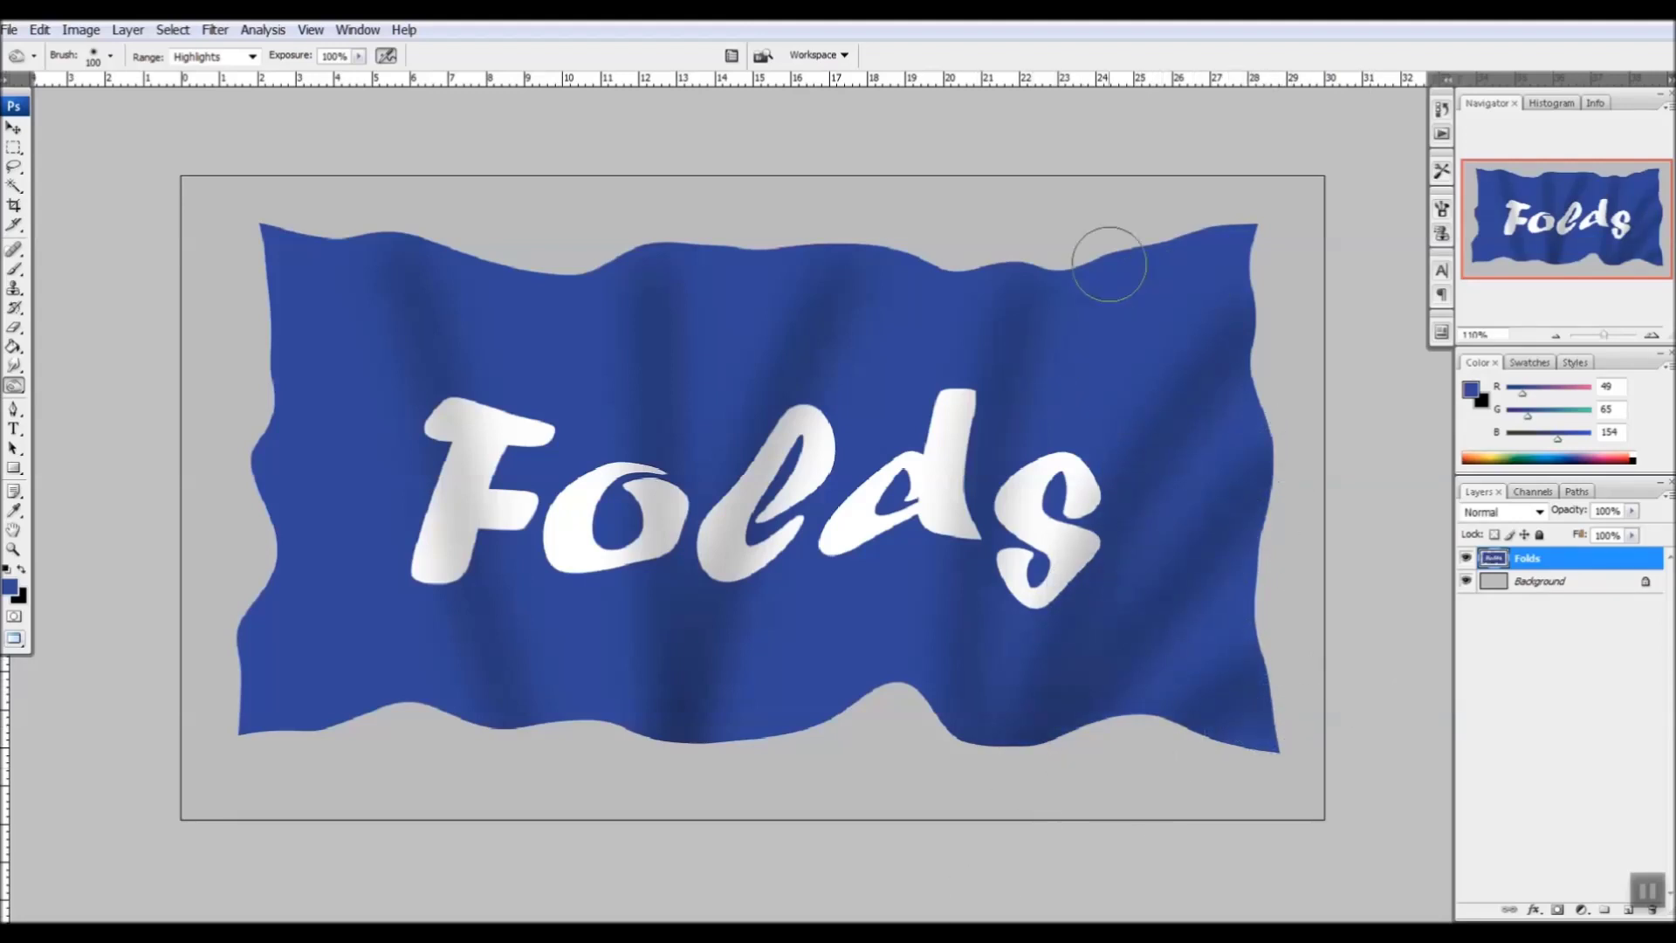
drag(1134, 260, 965, 699)
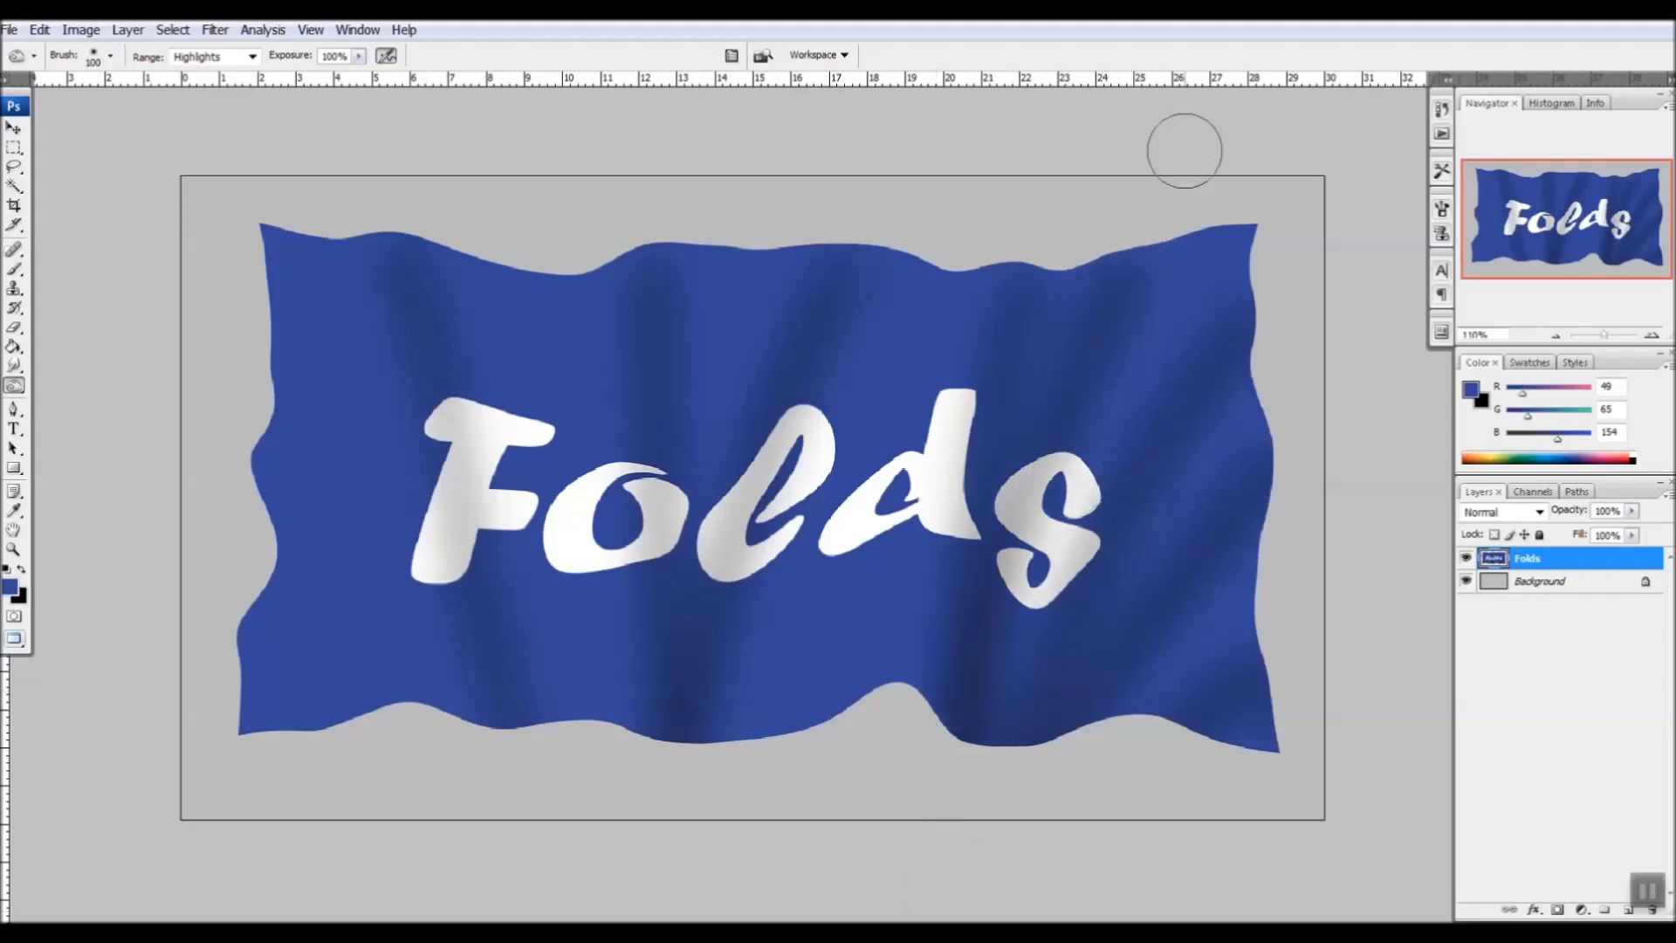
drag(936, 271, 655, 751)
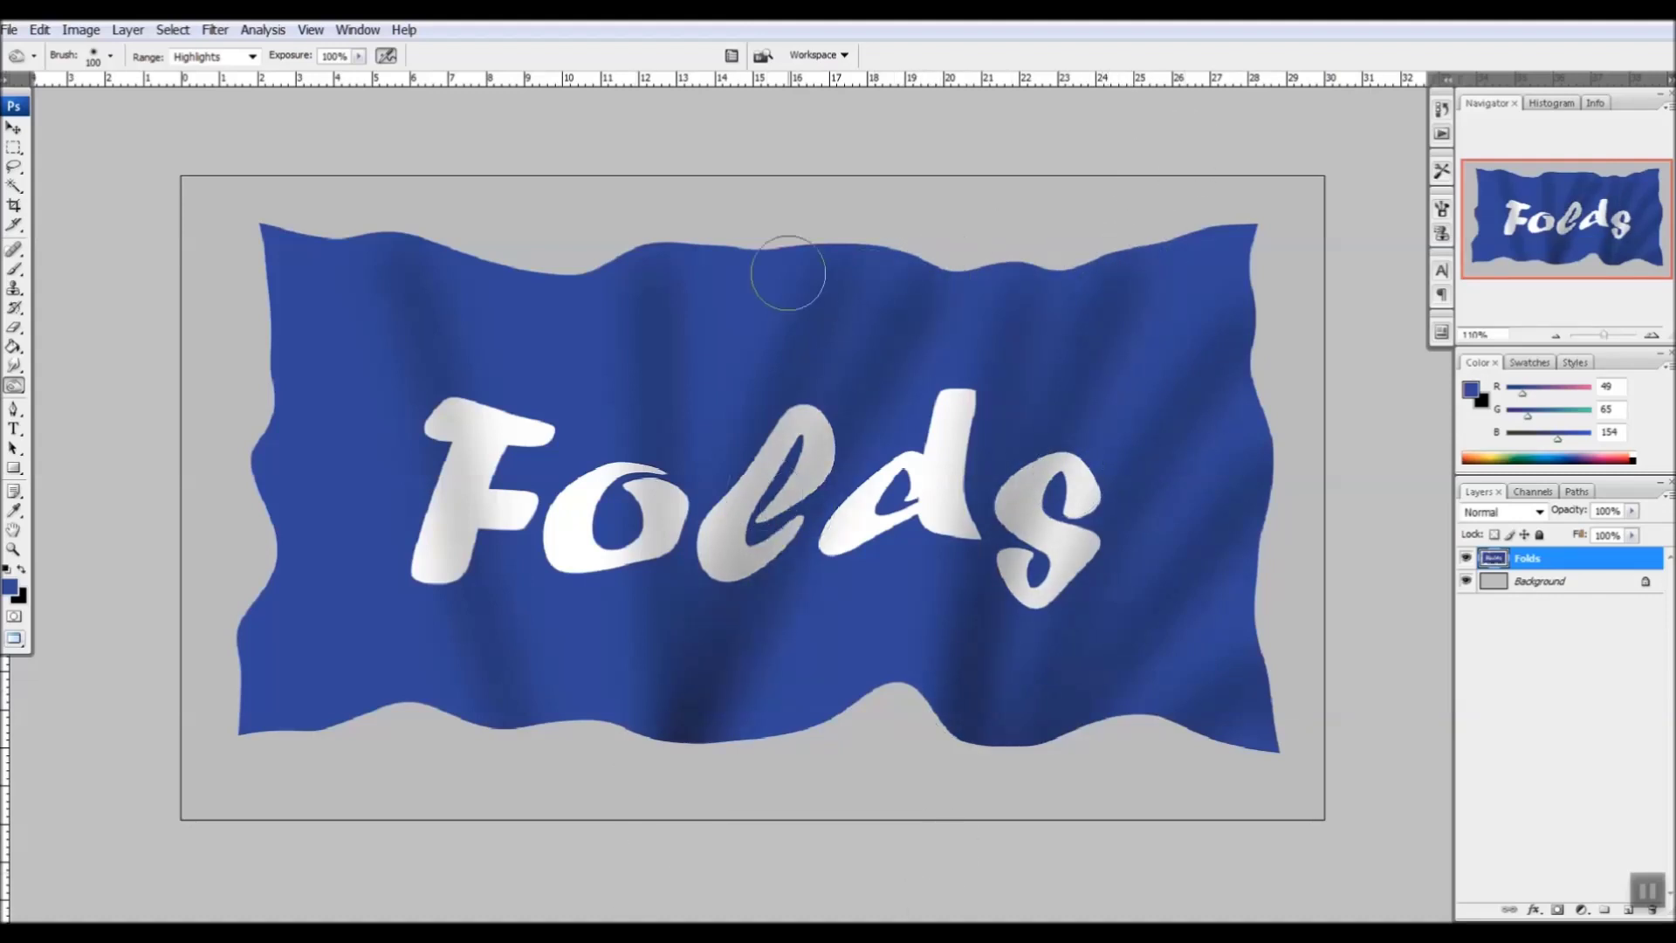
drag(730, 277, 659, 708)
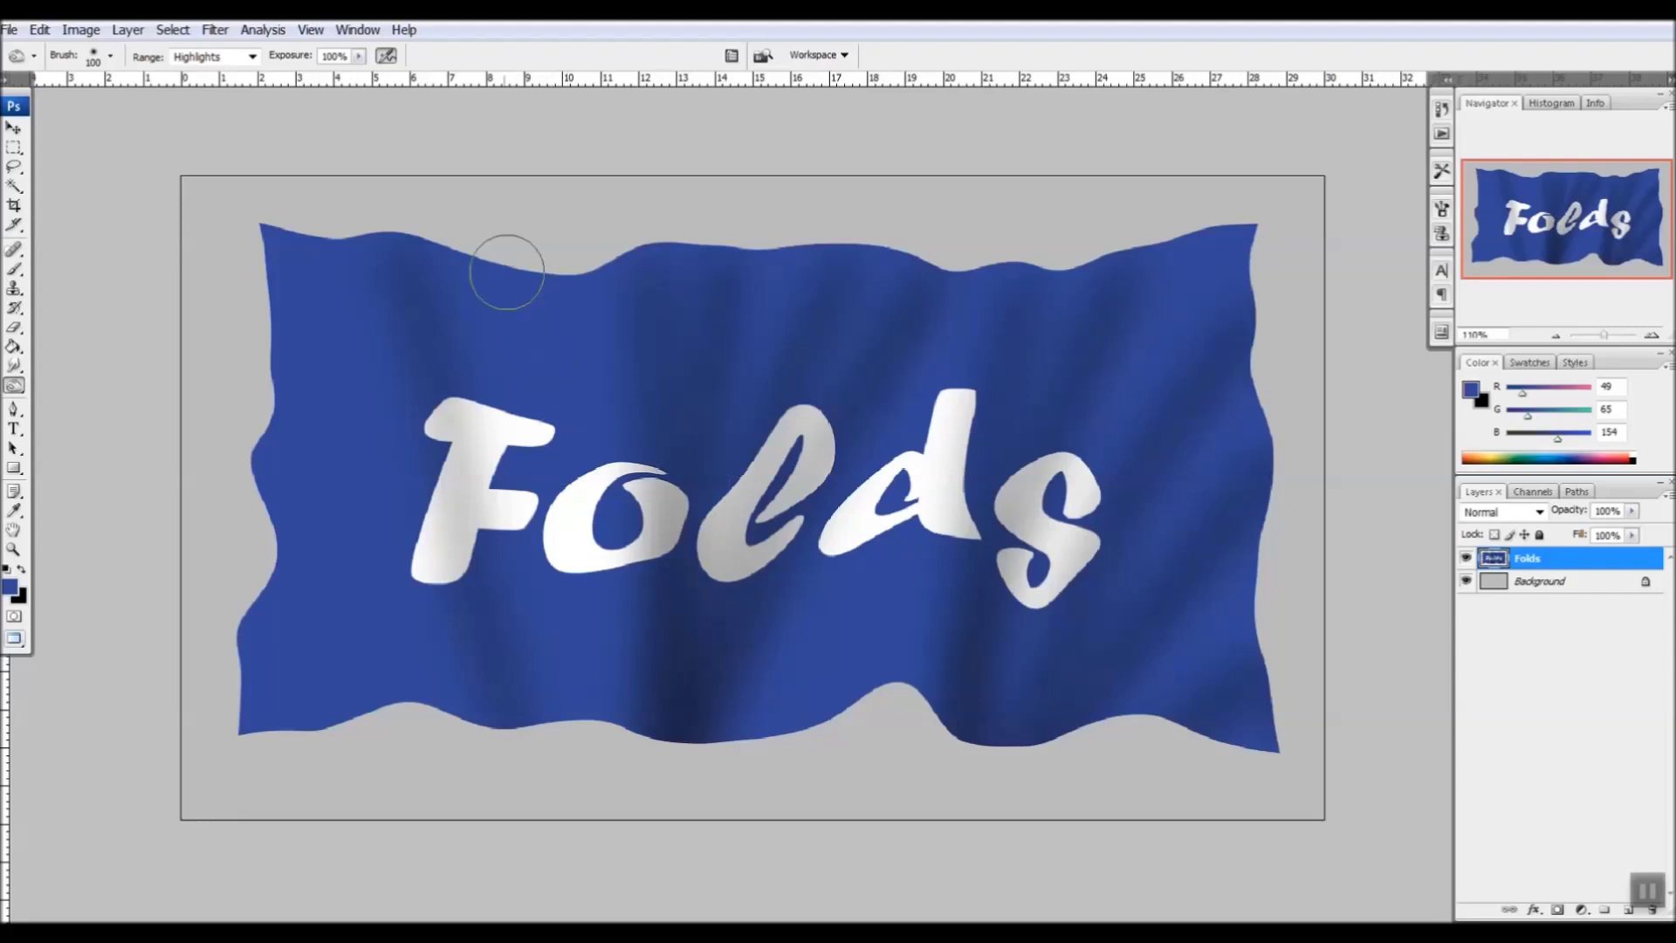
Burn fold shadows down the banner's left side, through the F and across the lower-left edge
drag(453, 263, 565, 782)
drag(437, 270, 509, 598)
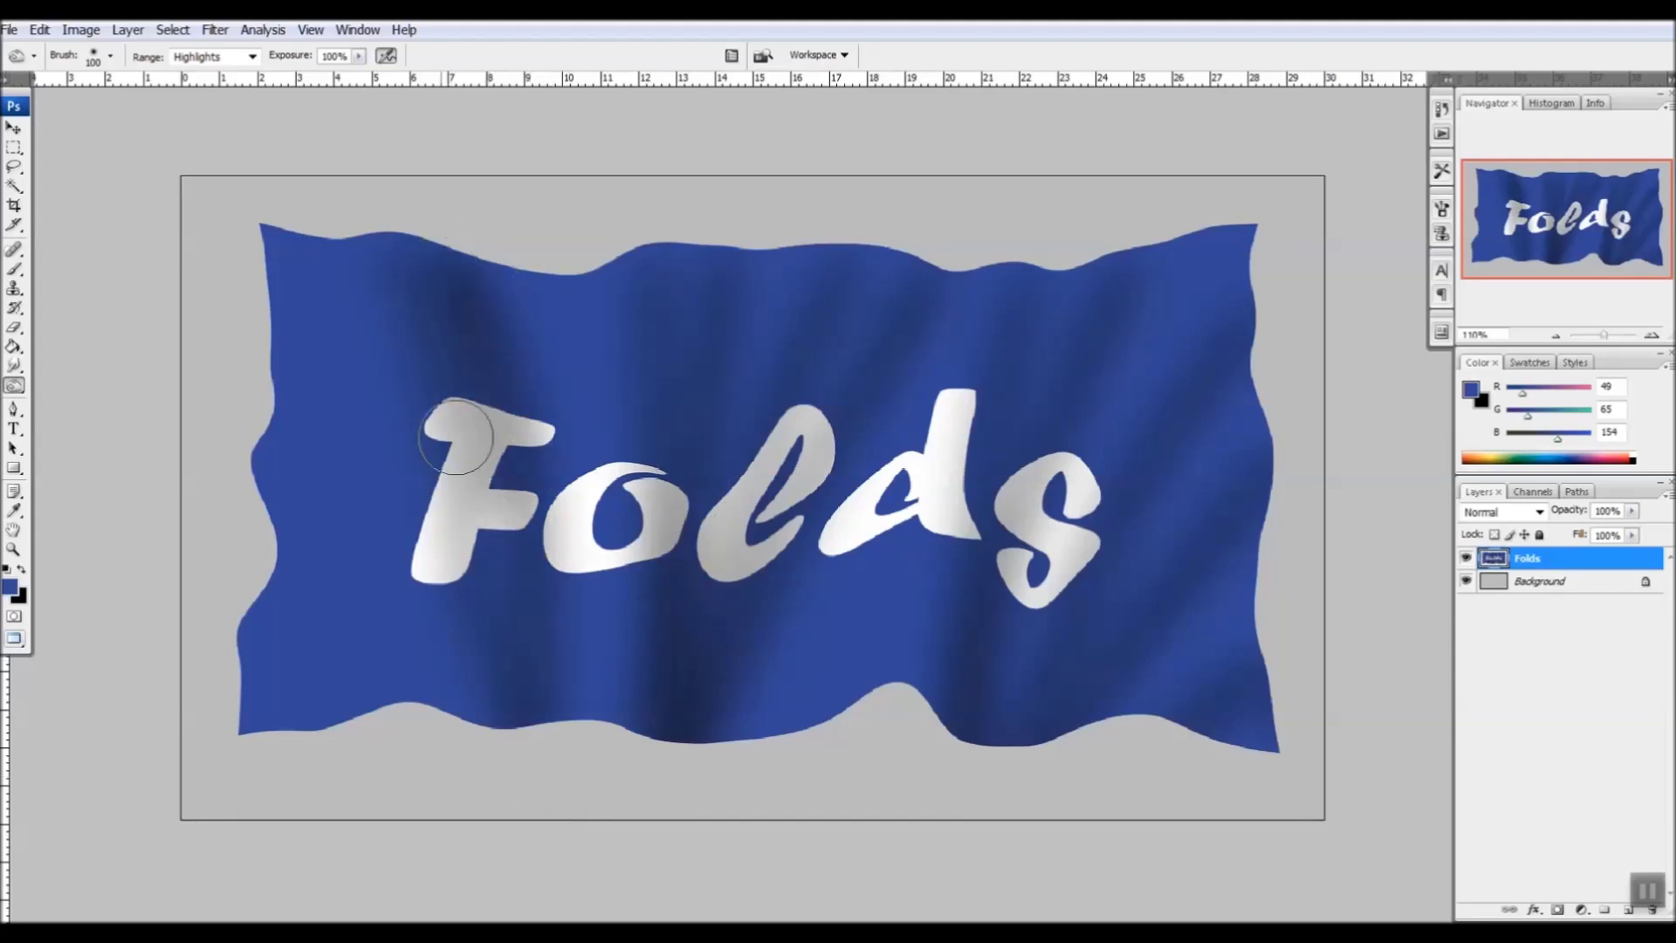
drag(271, 209, 437, 670)
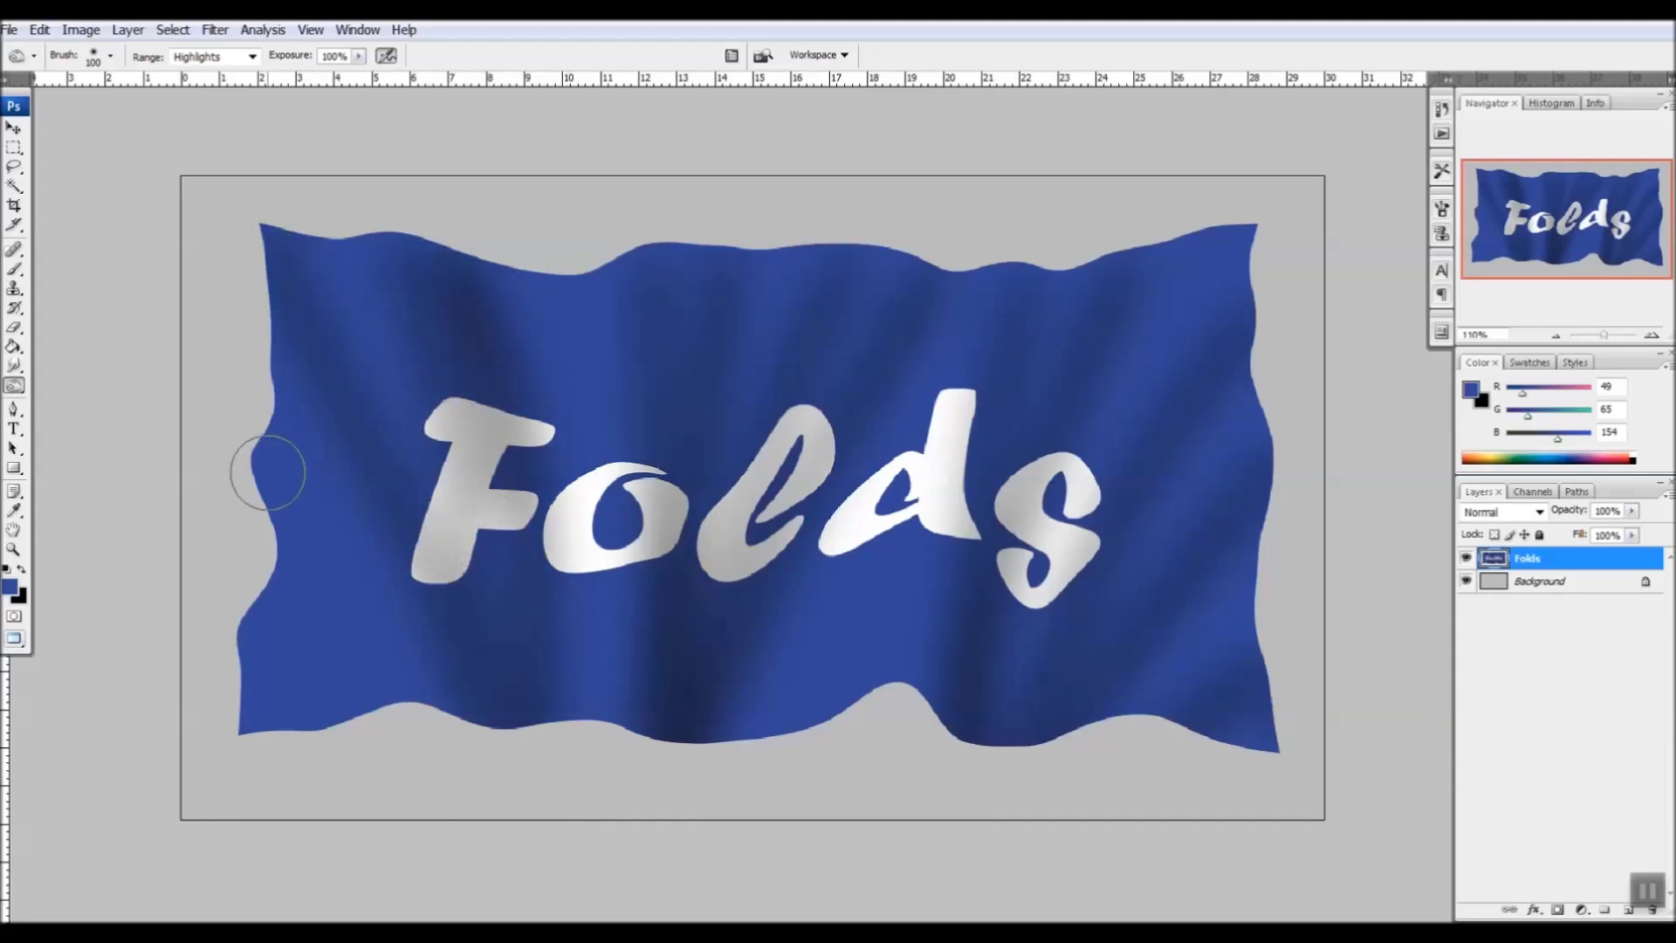
drag(255, 482, 453, 830)
drag(274, 550, 360, 674)
drag(251, 595, 358, 672)
drag(288, 498, 241, 355)
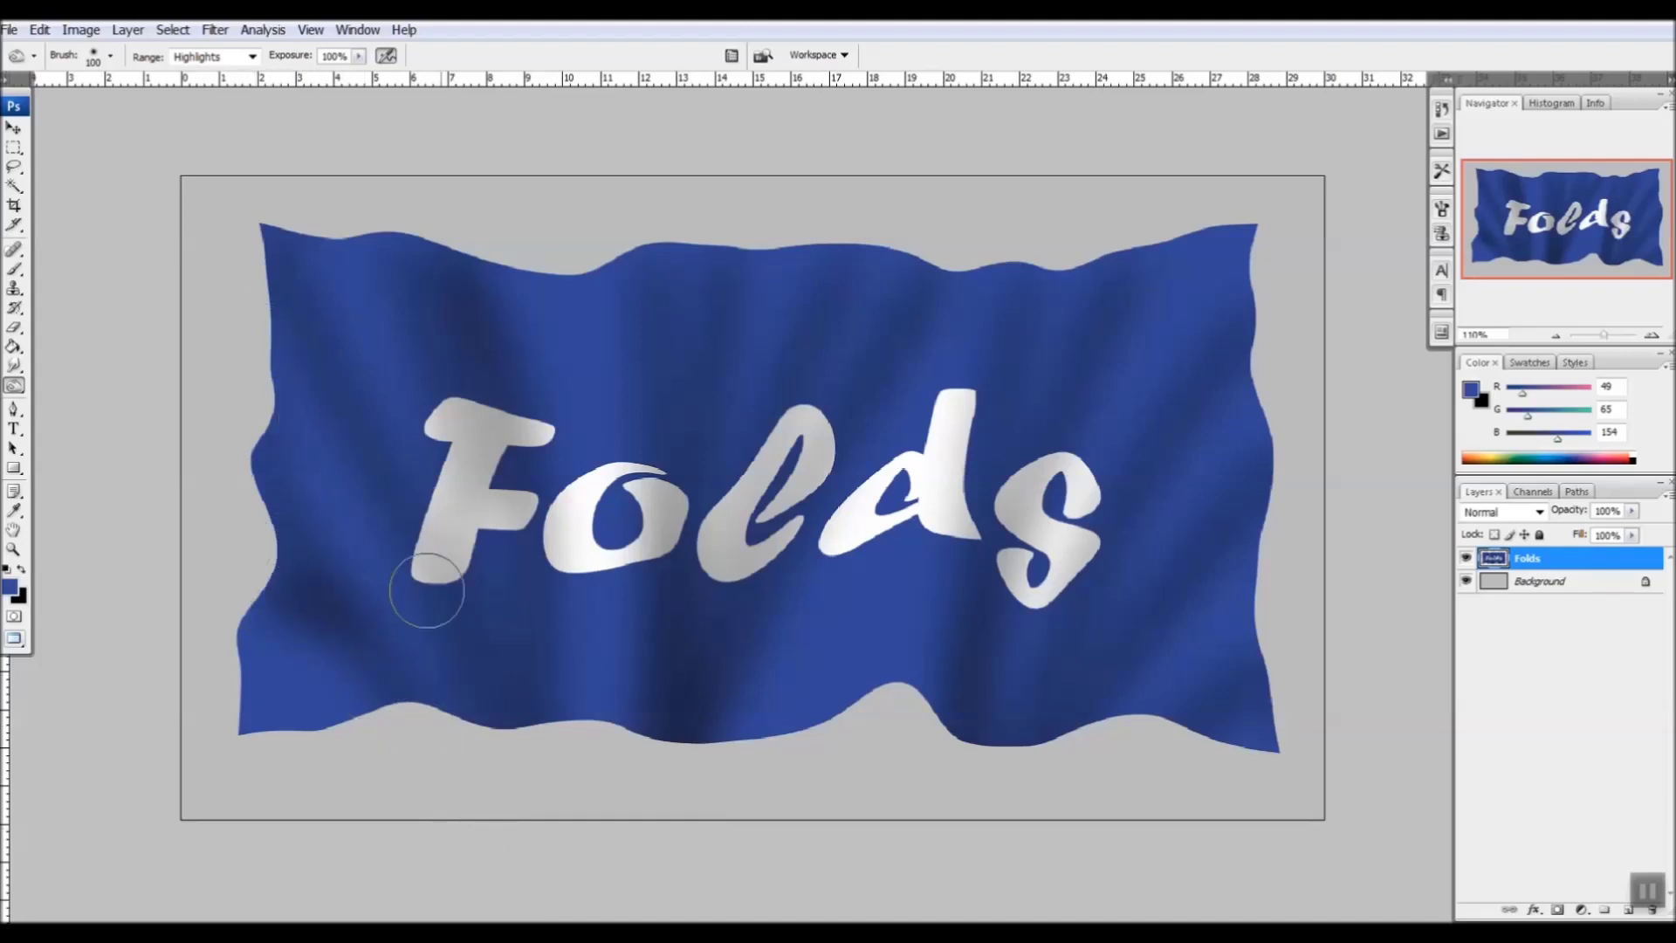
Burn deeper fold shadows through the l and diagonally across the right side, reducing the brush to 90 for the stroke through the d
drag(878, 246, 742, 568)
drag(706, 211, 666, 560)
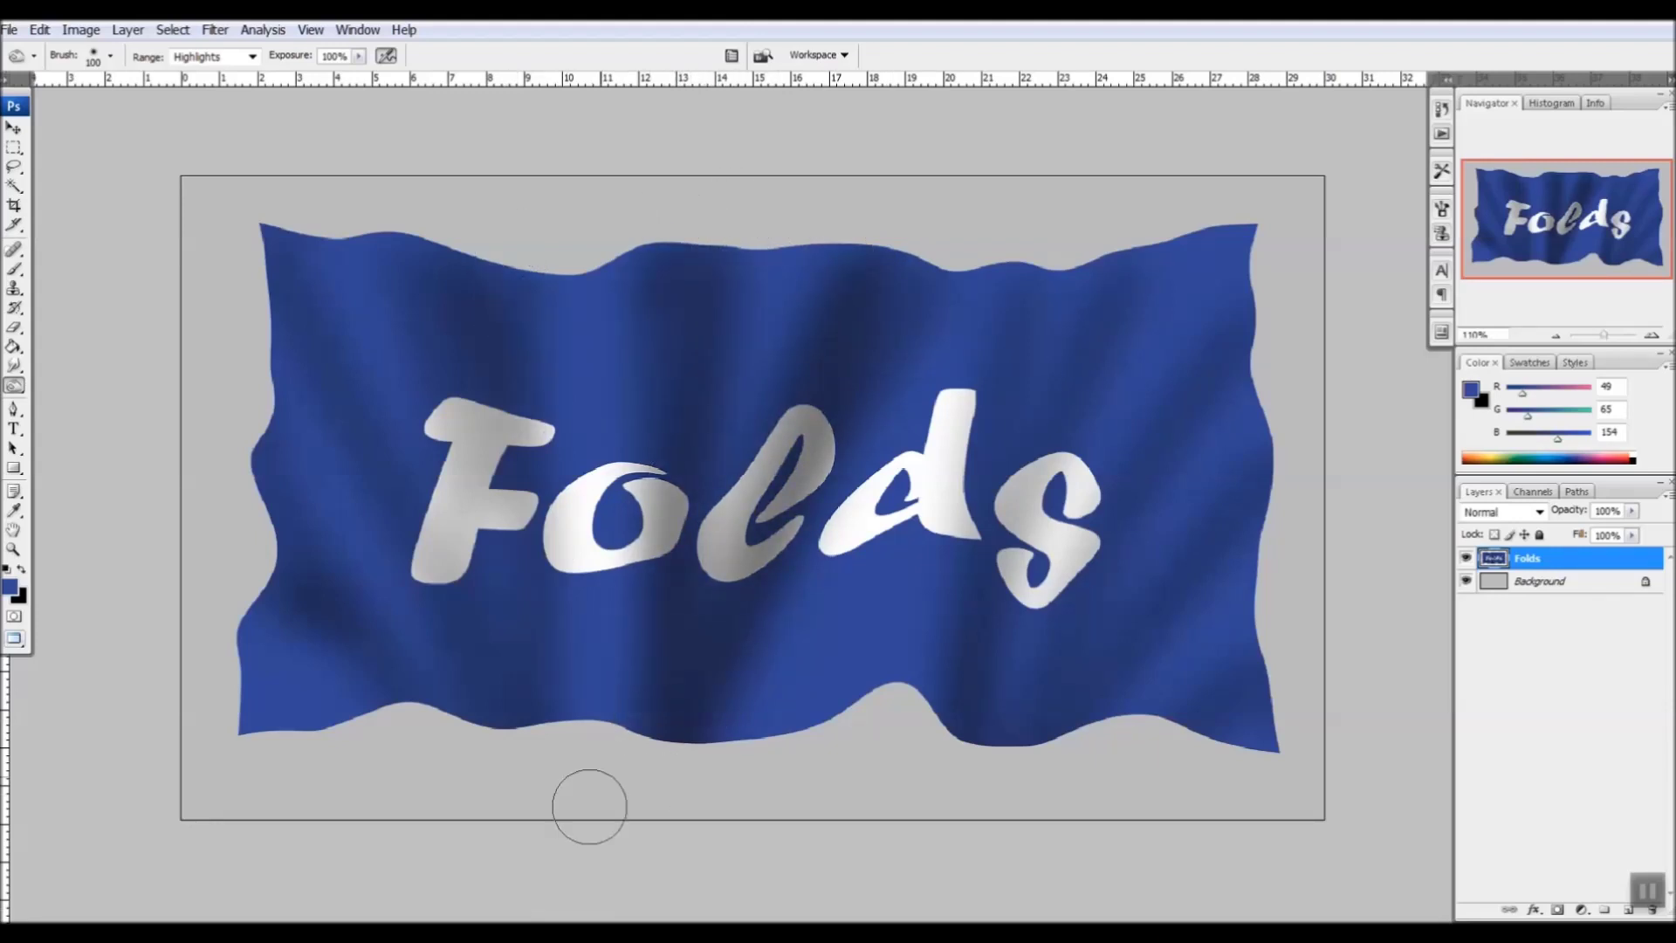
drag(1157, 240, 1048, 550)
drag(1174, 277, 1297, 181)
drag(1289, 332, 985, 722)
drag(1249, 371, 917, 887)
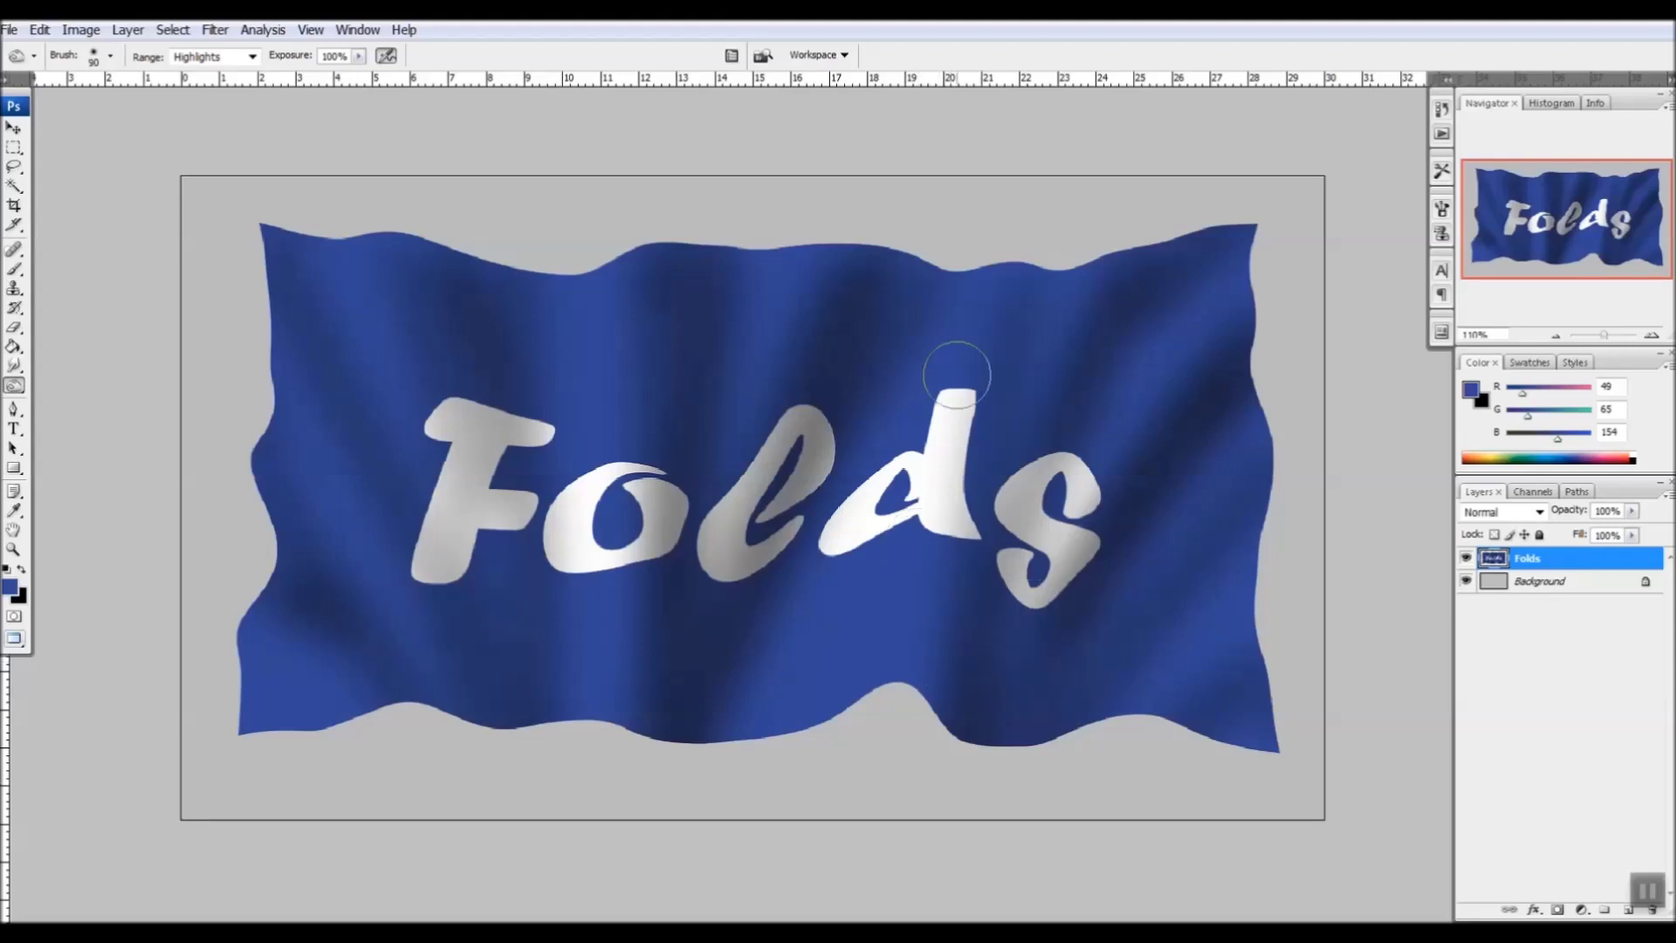
drag(1062, 267, 917, 824)
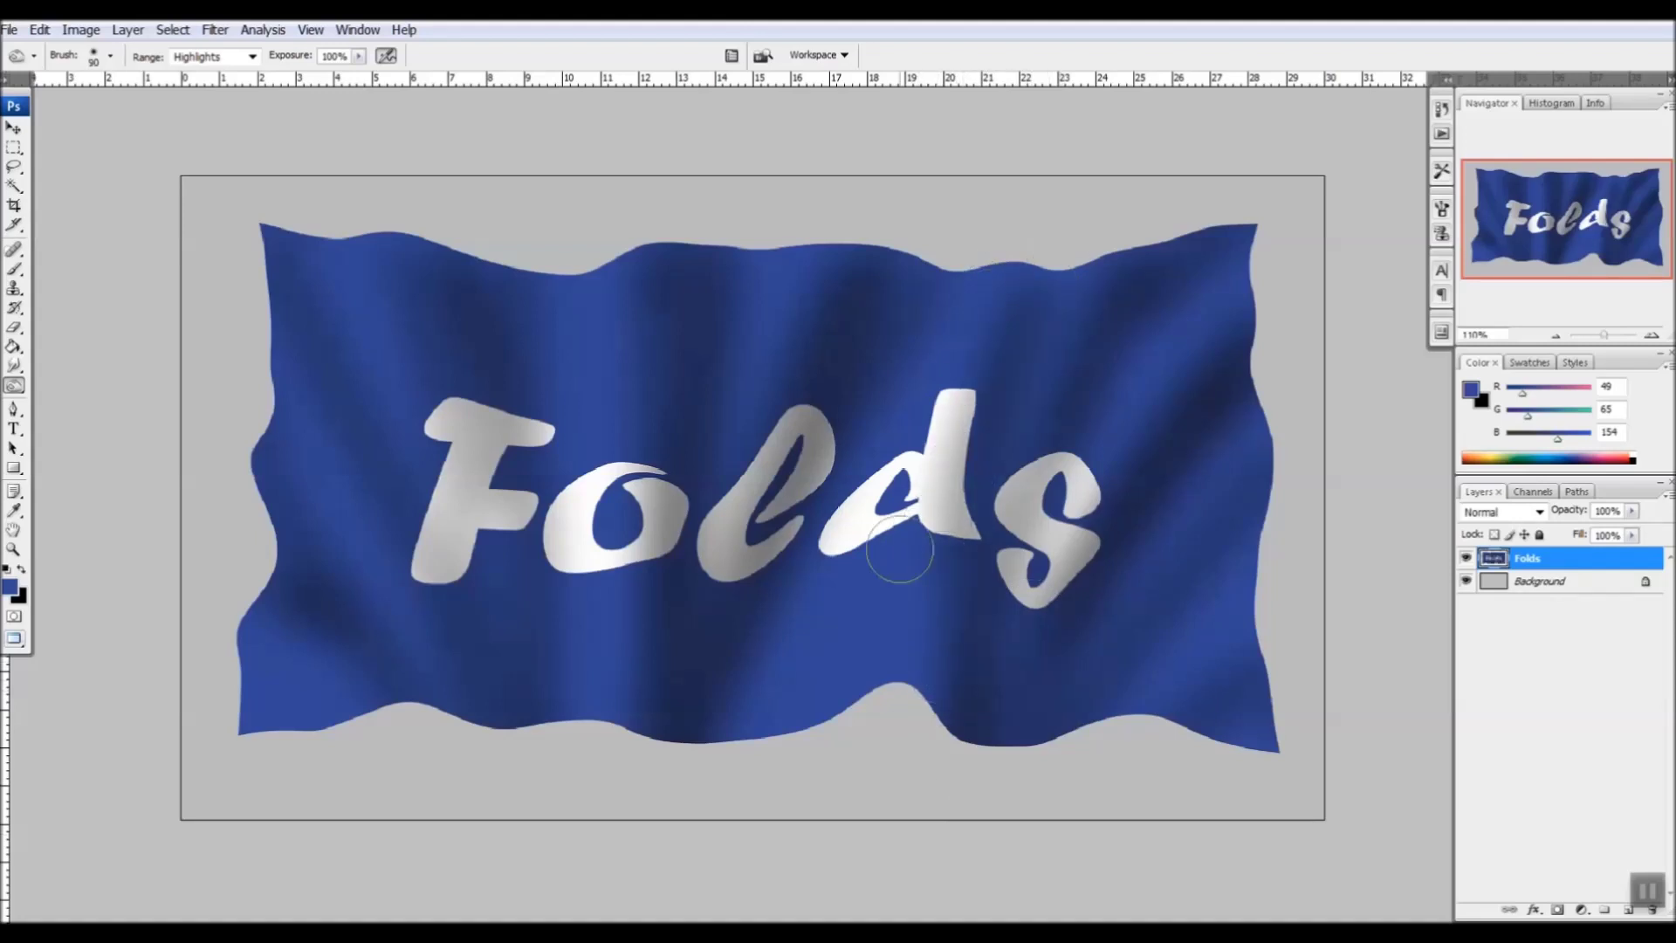
mouse_move(739, 741)
mouse_down()
mouse_move(976, 250)
mouse_move(905, 344)
mouse_move(760, 641)
mouse_up()
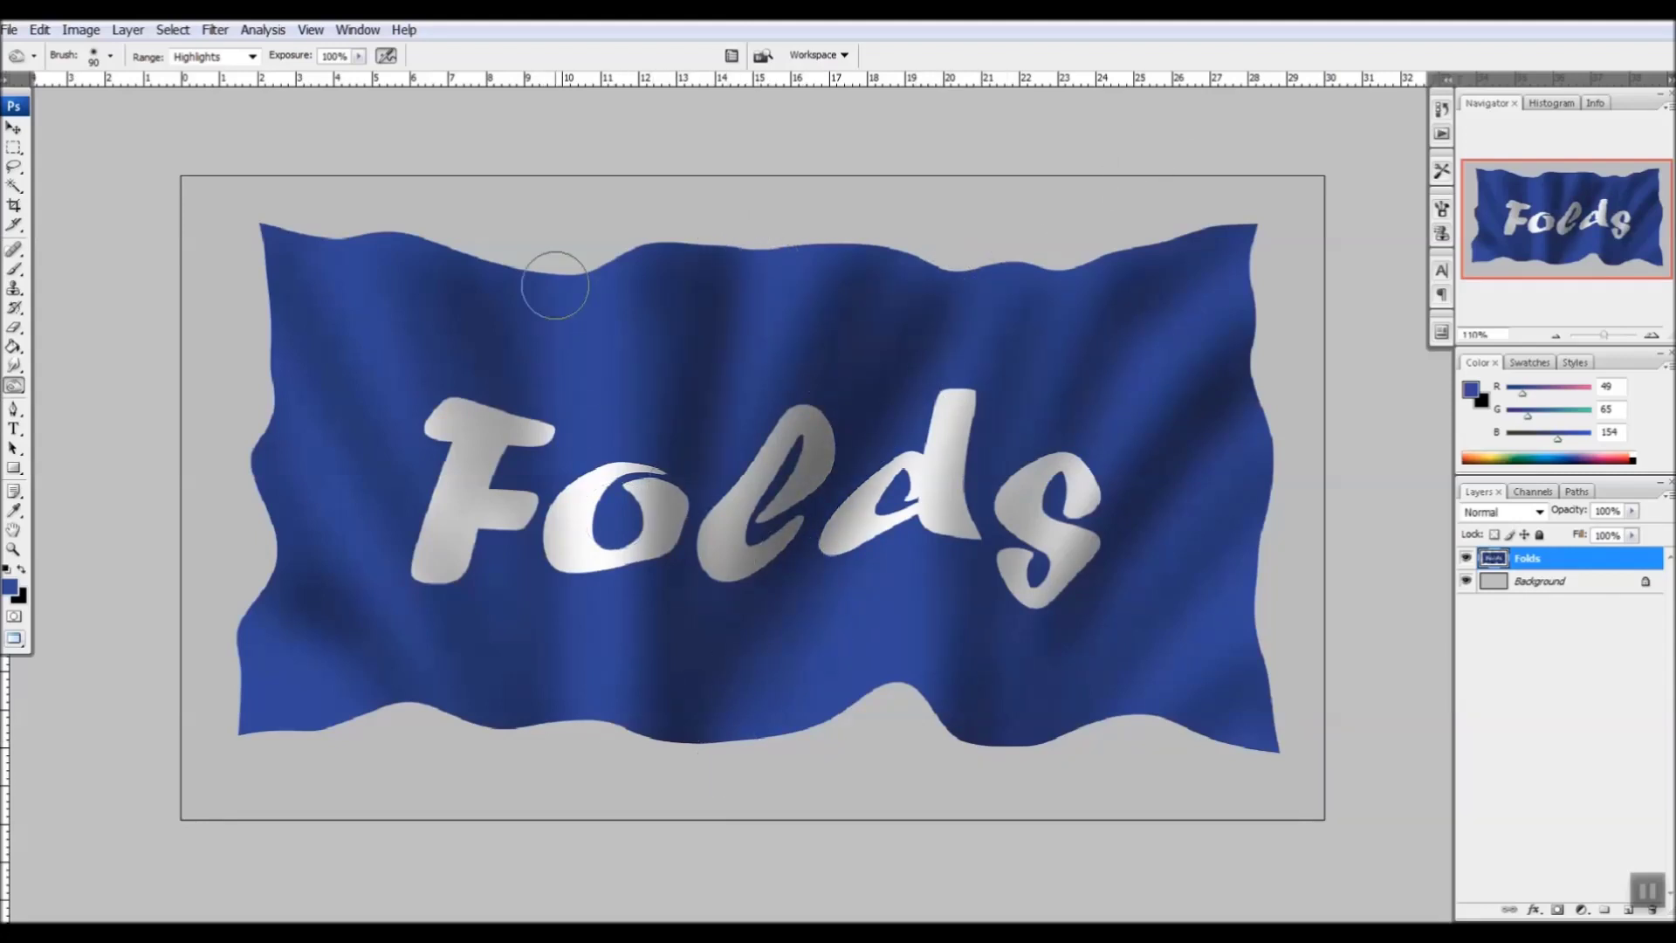
Burn additional shadows between the F and the o and along the left edge, undoing the last stroke
drag(543, 368, 575, 537)
drag(545, 341, 589, 686)
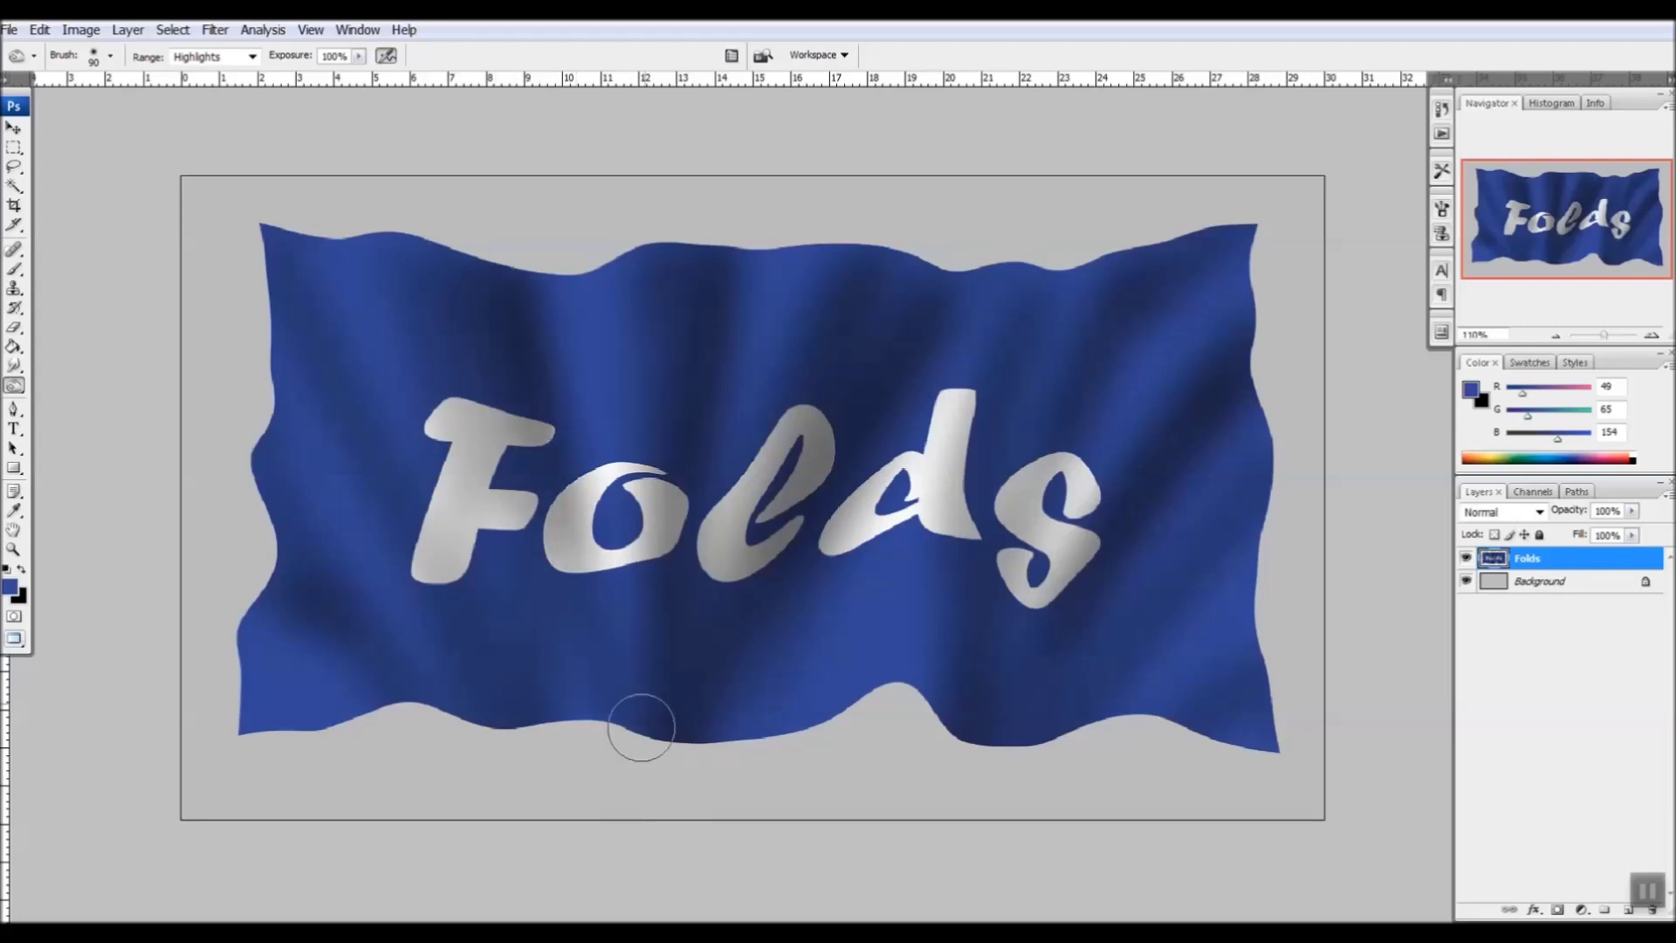
drag(542, 476, 541, 570)
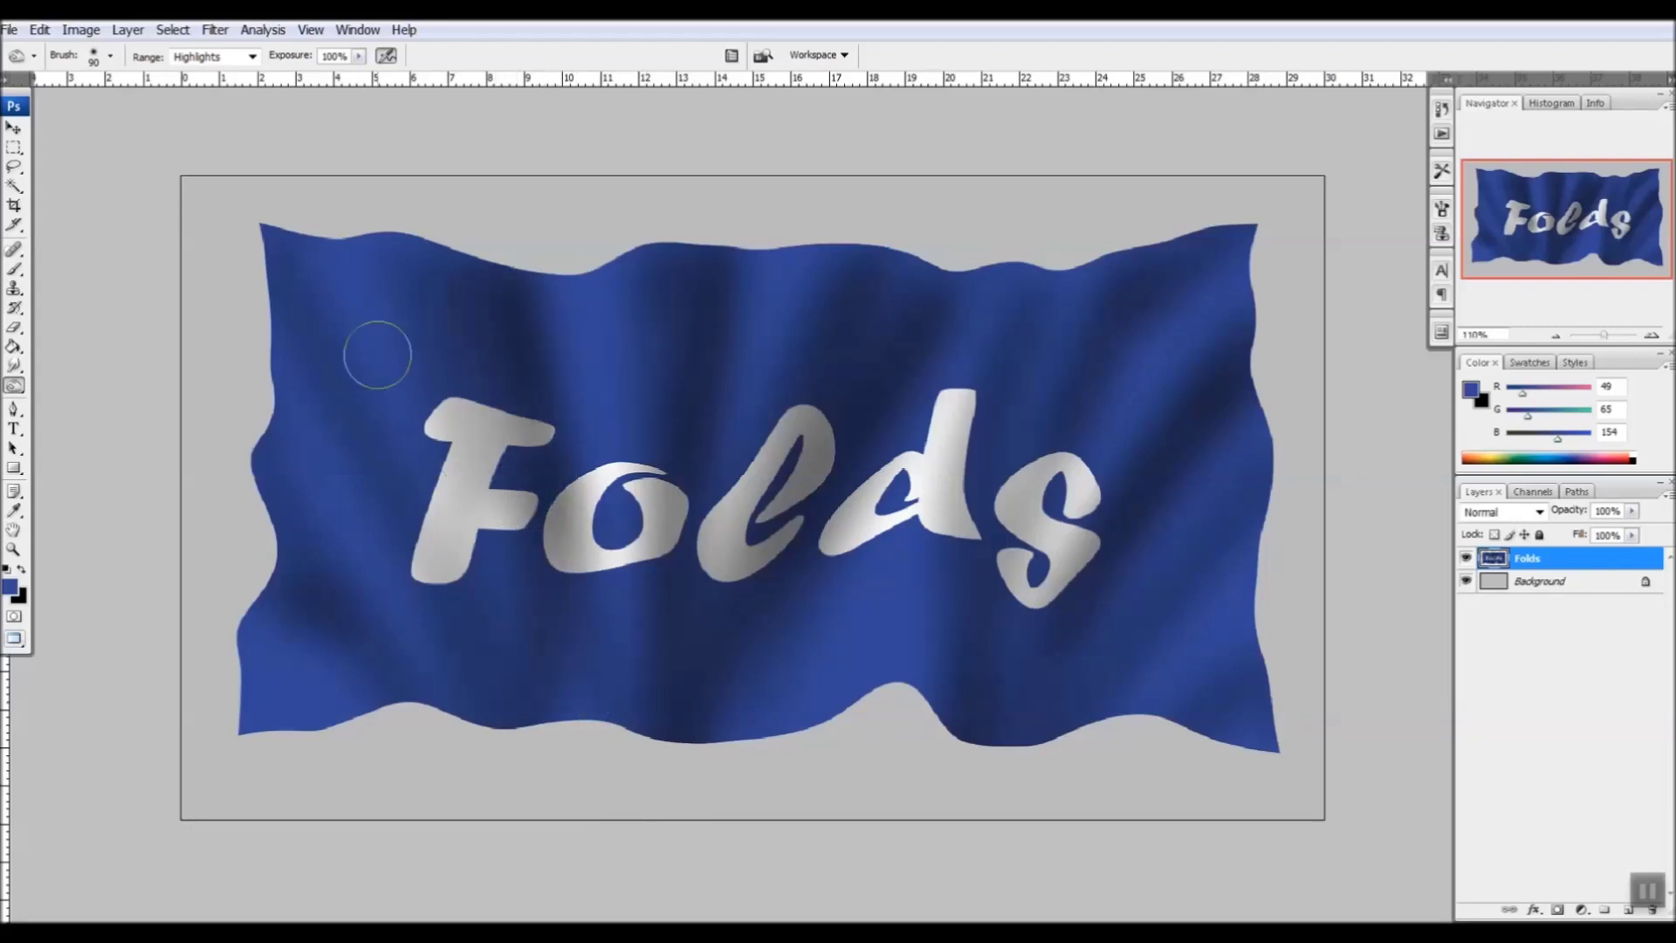
mouse_move(295, 294)
mouse_down()
mouse_move(423, 561)
mouse_move(396, 479)
mouse_move(471, 594)
mouse_up()
drag(284, 482, 315, 583)
drag(263, 384, 375, 596)
key(ctrl+z)
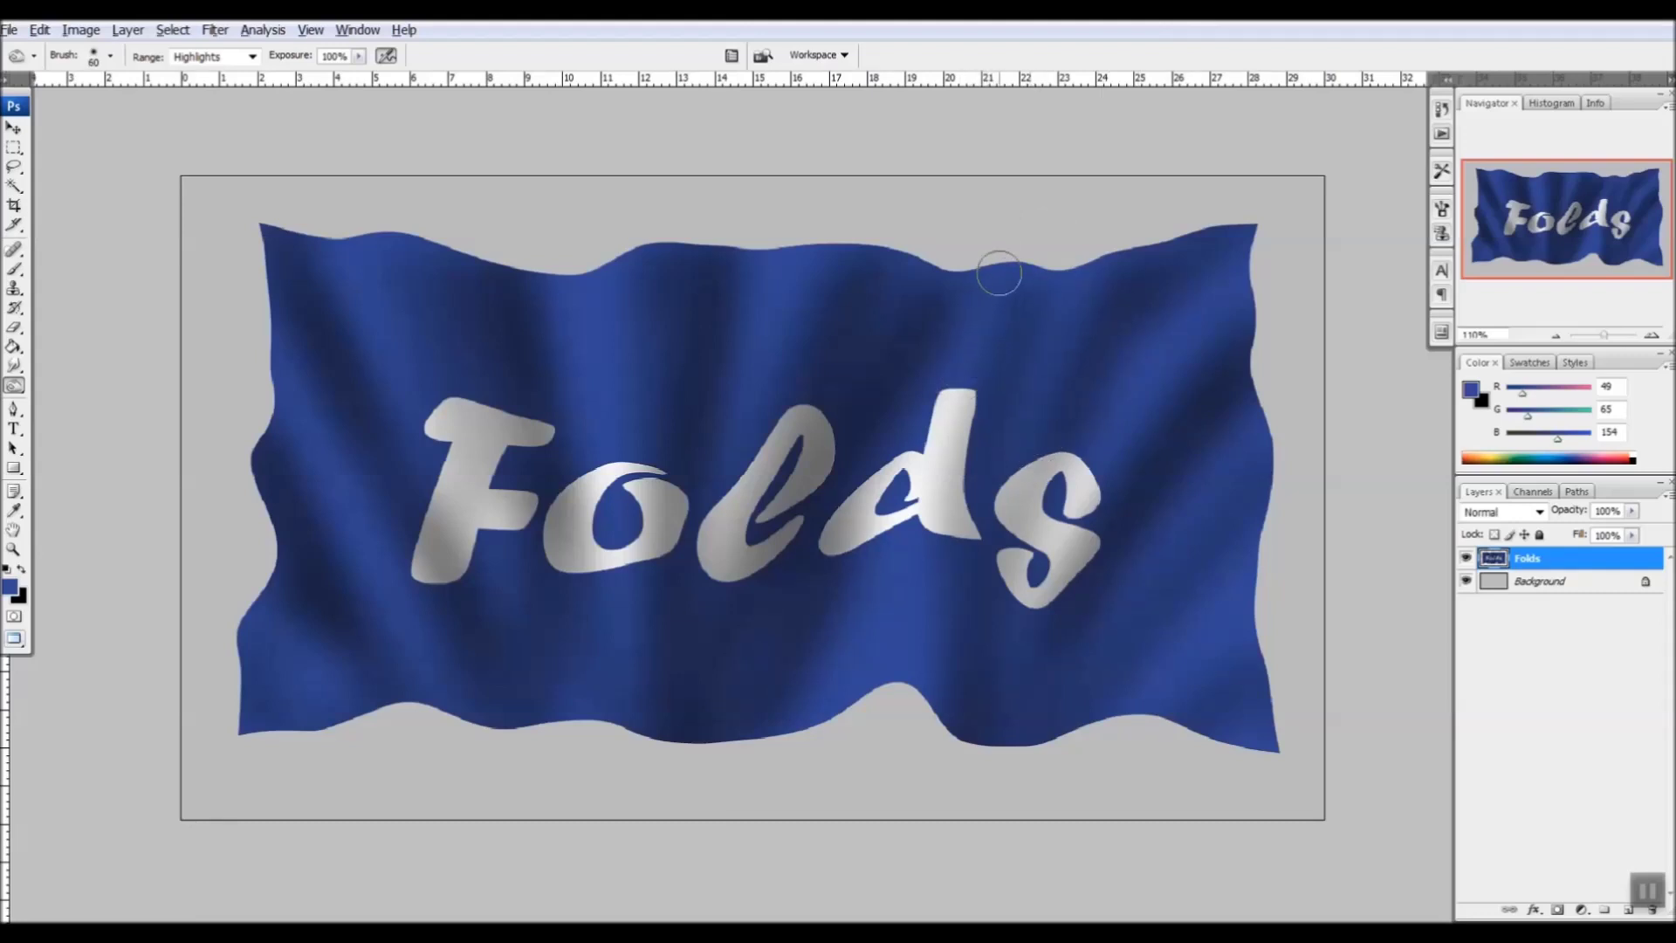
Reduce the brush to 60 and dodge bright diagonal highlights along the folds through the d and the s
drag(1000, 273, 875, 661)
drag(998, 320, 845, 681)
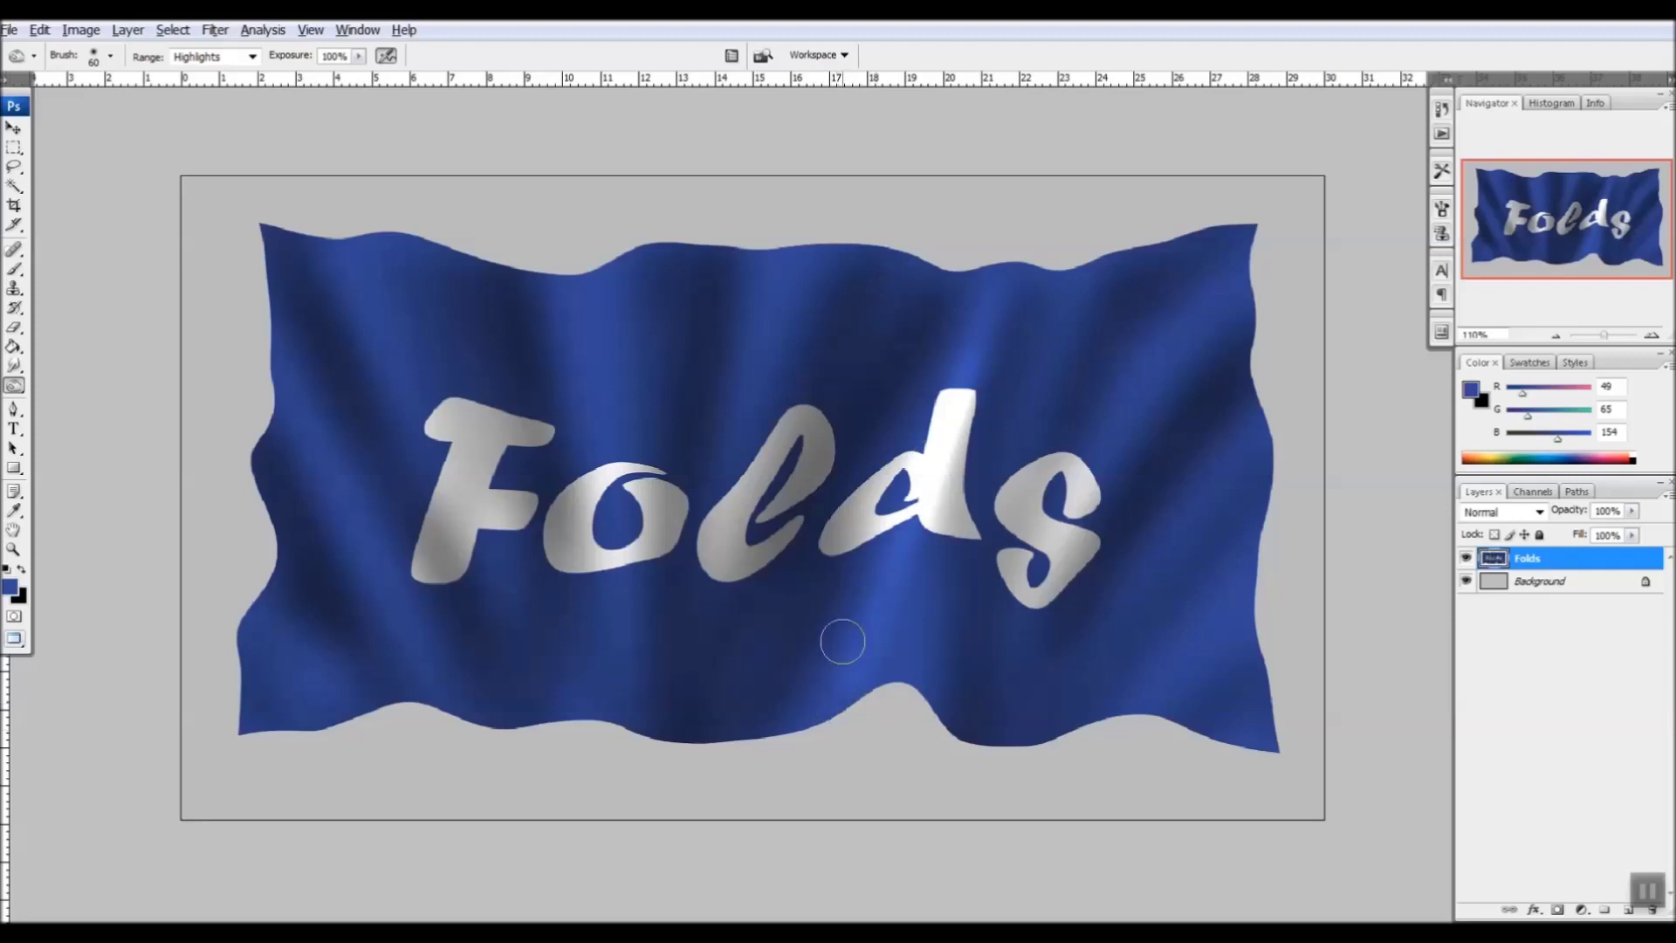
drag(965, 368, 770, 744)
mouse_move(808, 670)
mouse_down()
mouse_move(965, 344)
mouse_move(778, 759)
mouse_up()
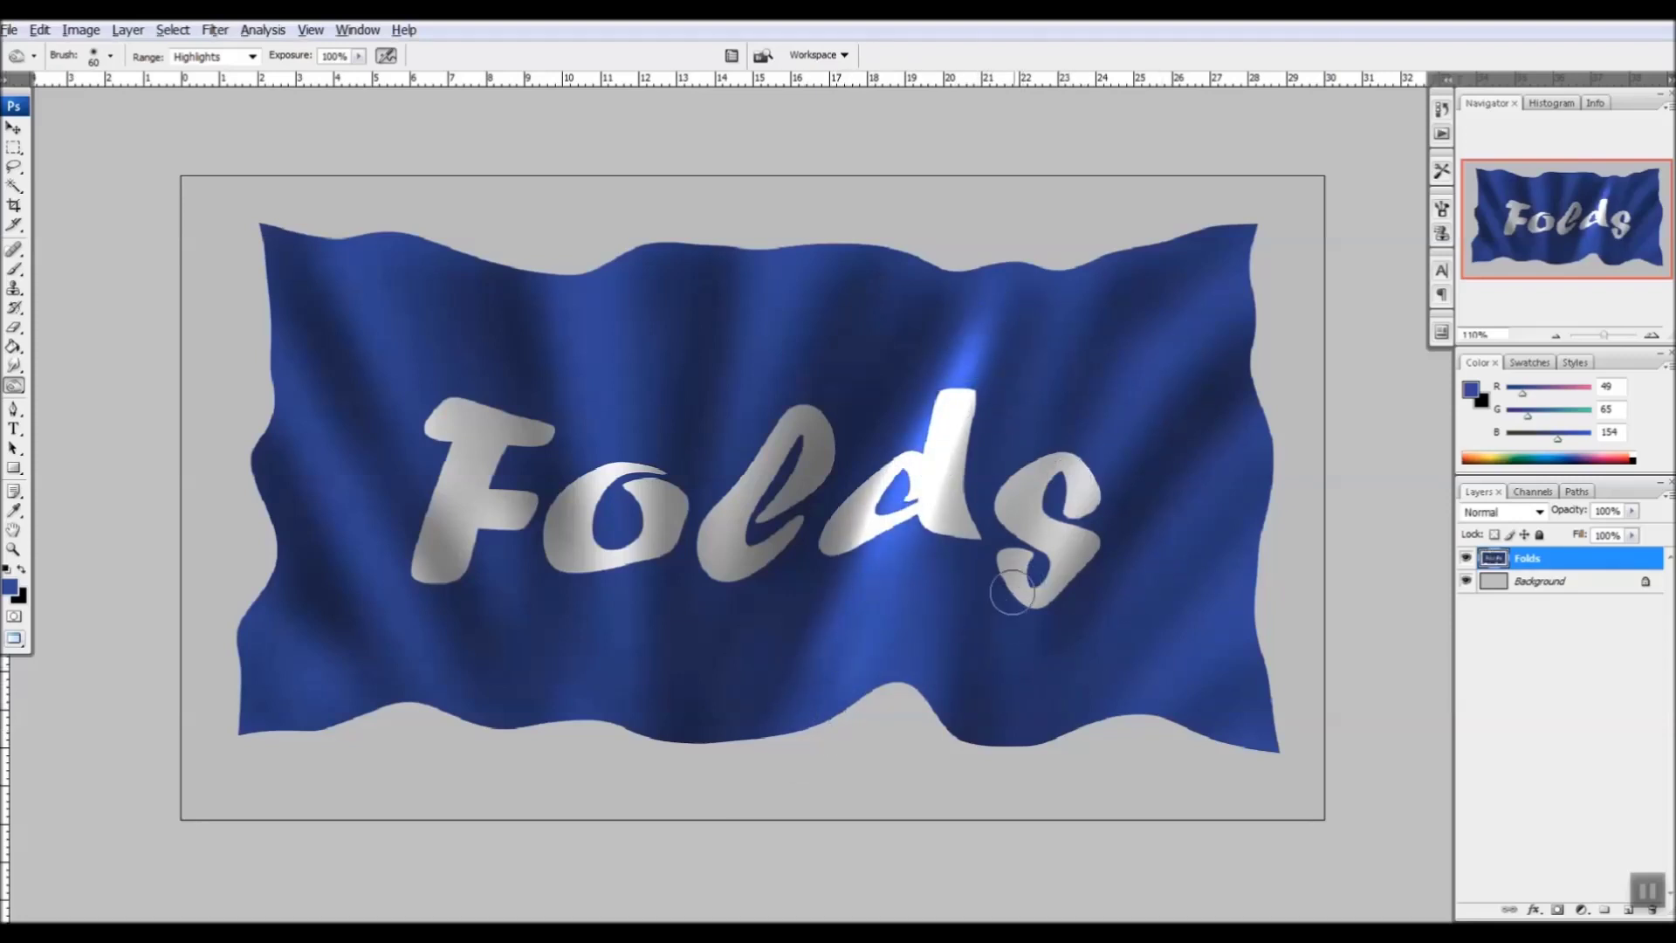
drag(1018, 637, 1182, 309)
drag(1021, 637, 1164, 349)
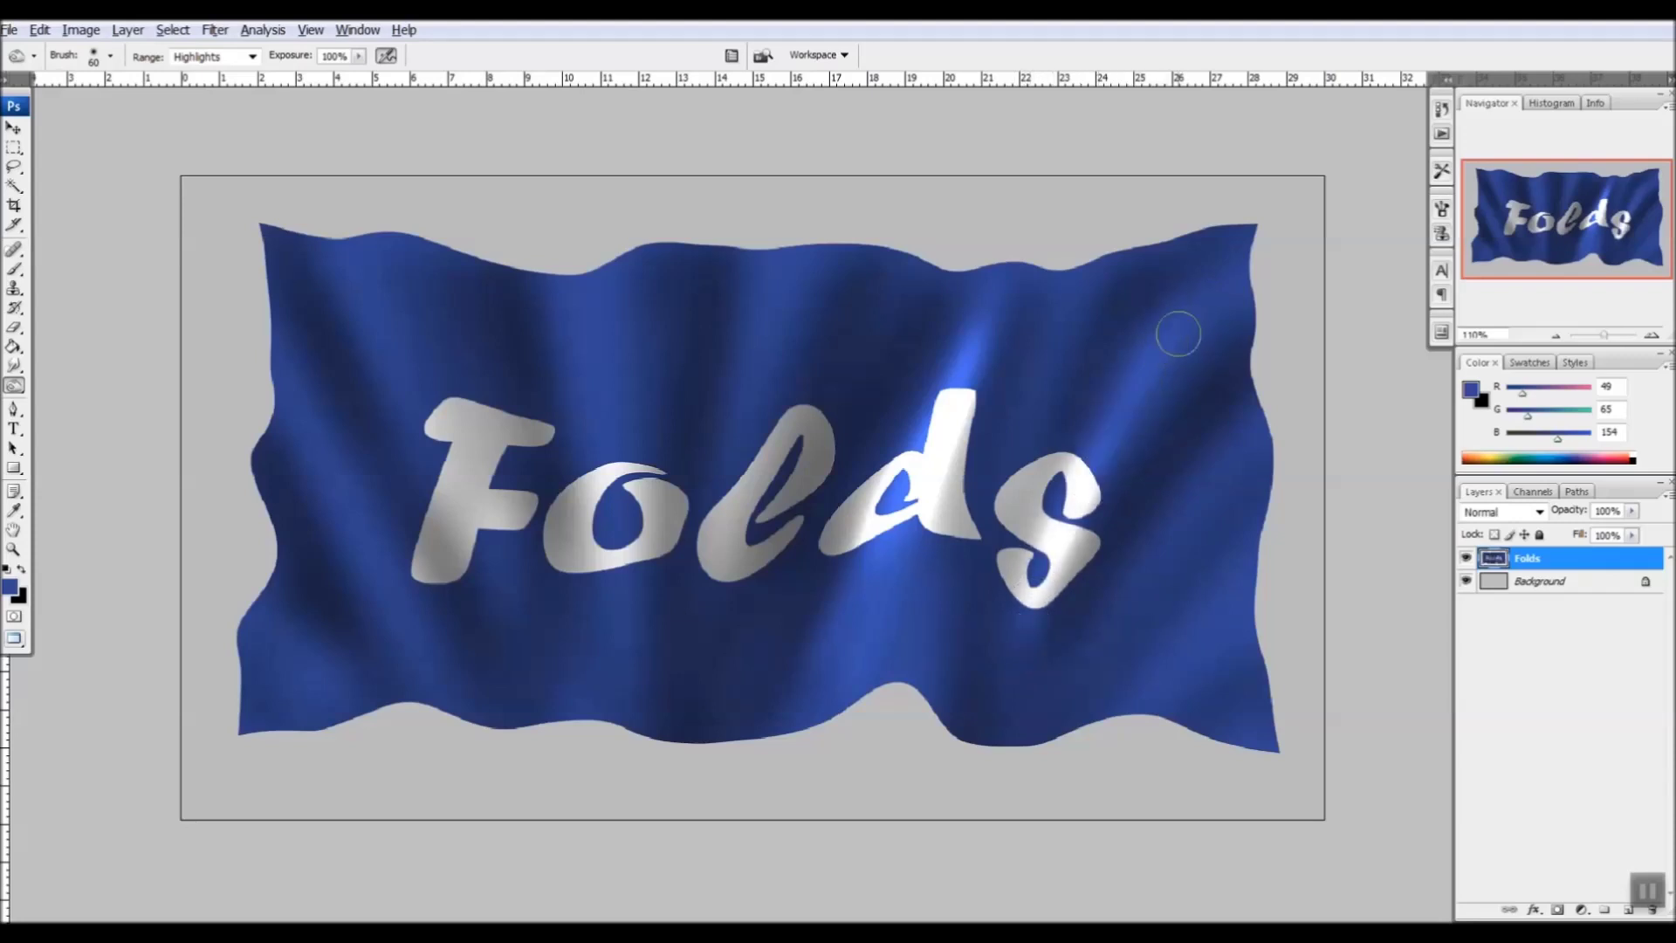
drag(1225, 295, 1021, 658)
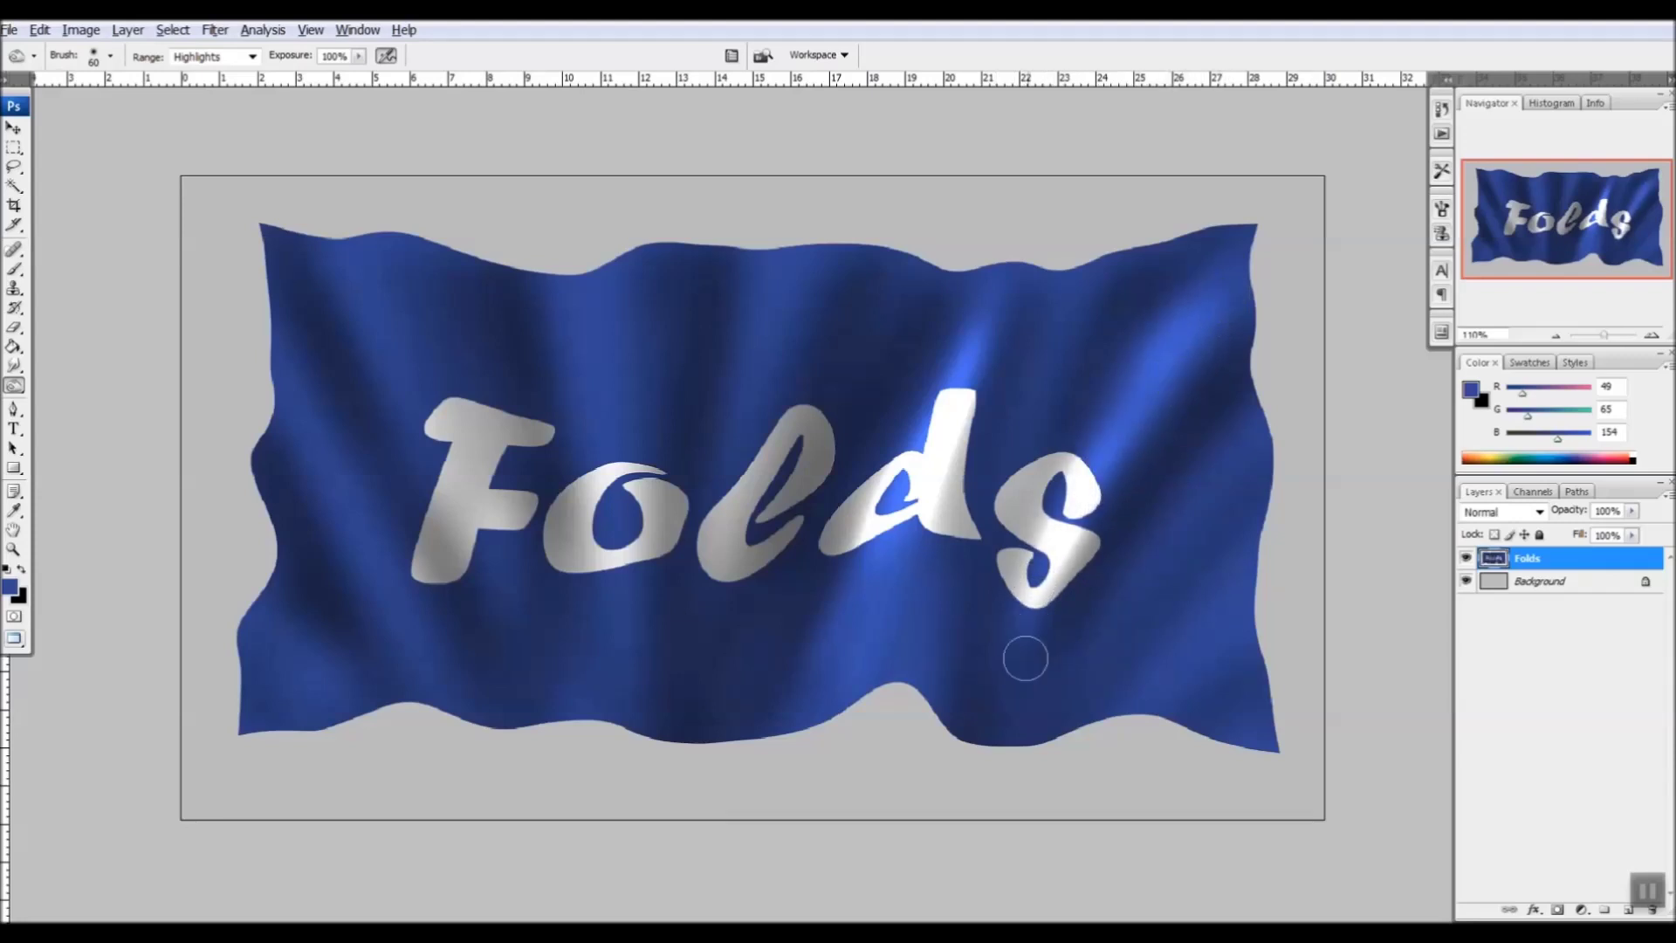
Burn the right side and stem of the d, and dodge diagonal highlights in the banner's lower-right corner
drag(1018, 315, 910, 564)
mouse_move(1027, 307)
mouse_down()
mouse_move(902, 606)
mouse_move(898, 656)
mouse_up()
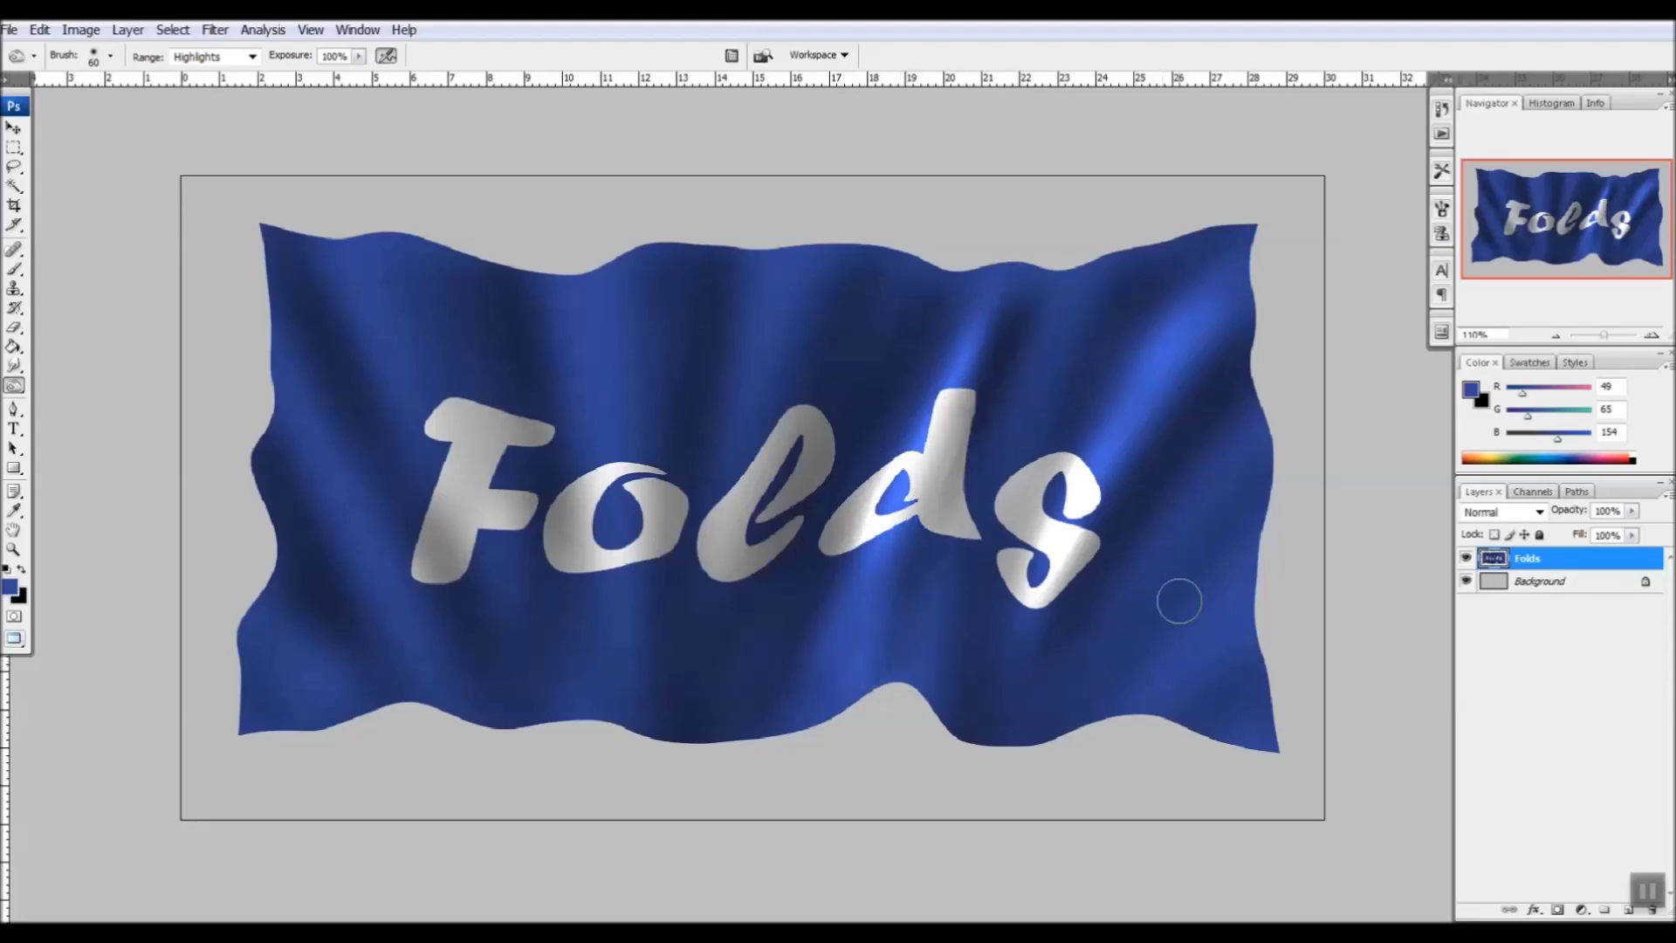
mouse_move(1175, 699)
mouse_down()
mouse_move(1252, 588)
mouse_move(1178, 672)
mouse_up()
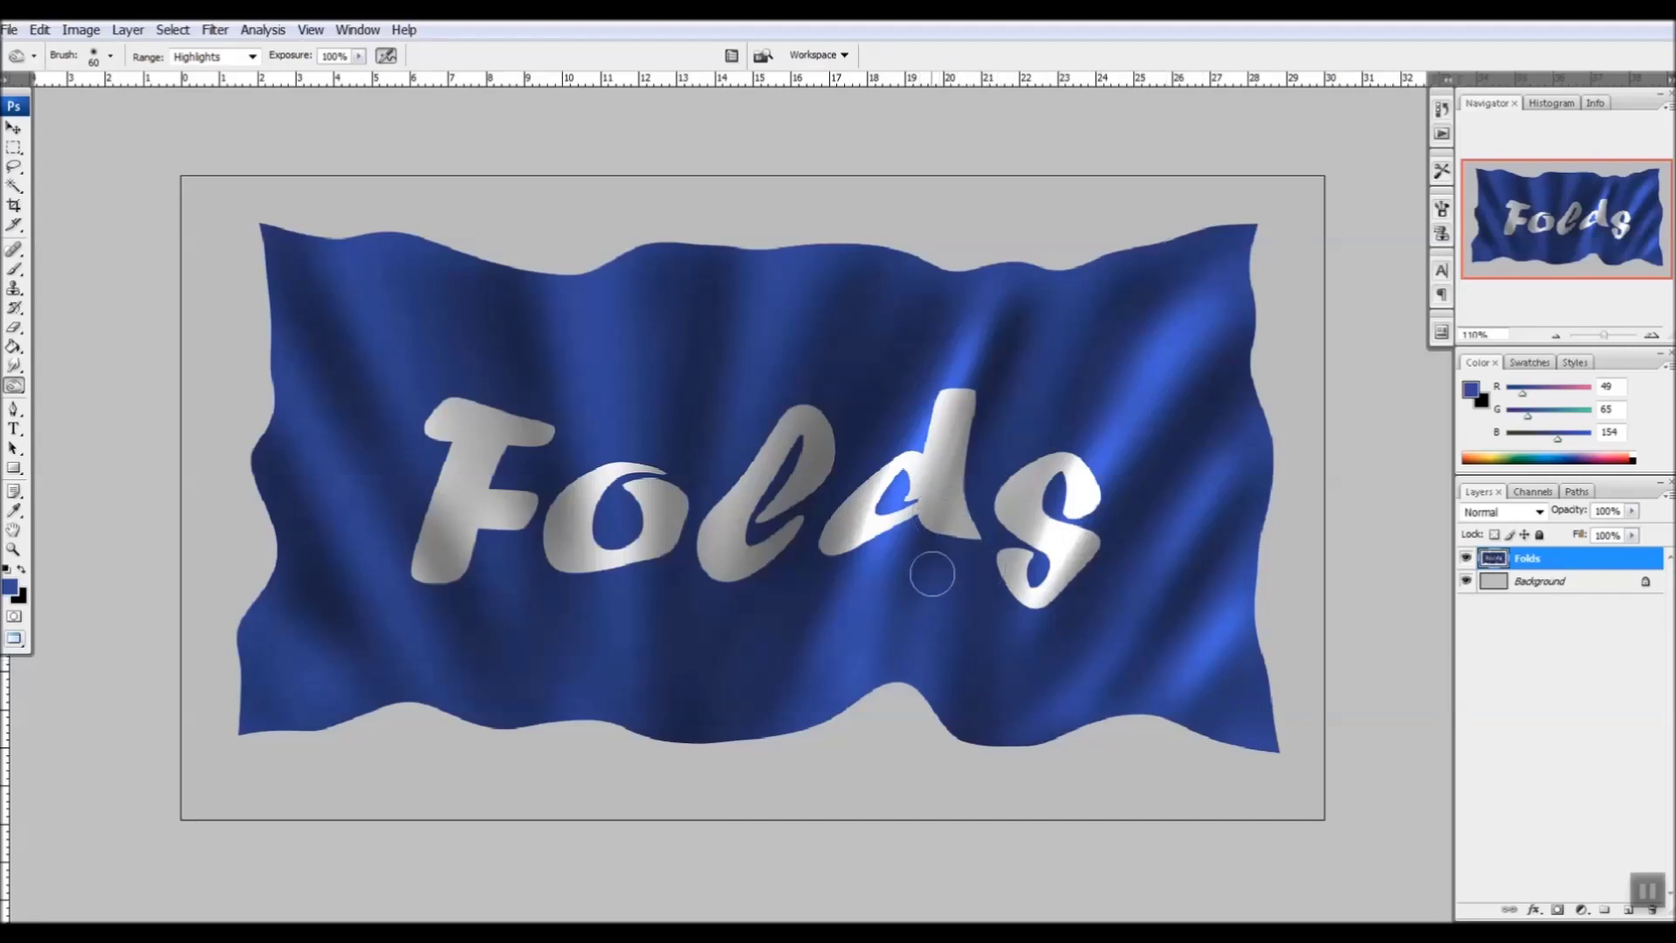
drag(933, 529, 976, 410)
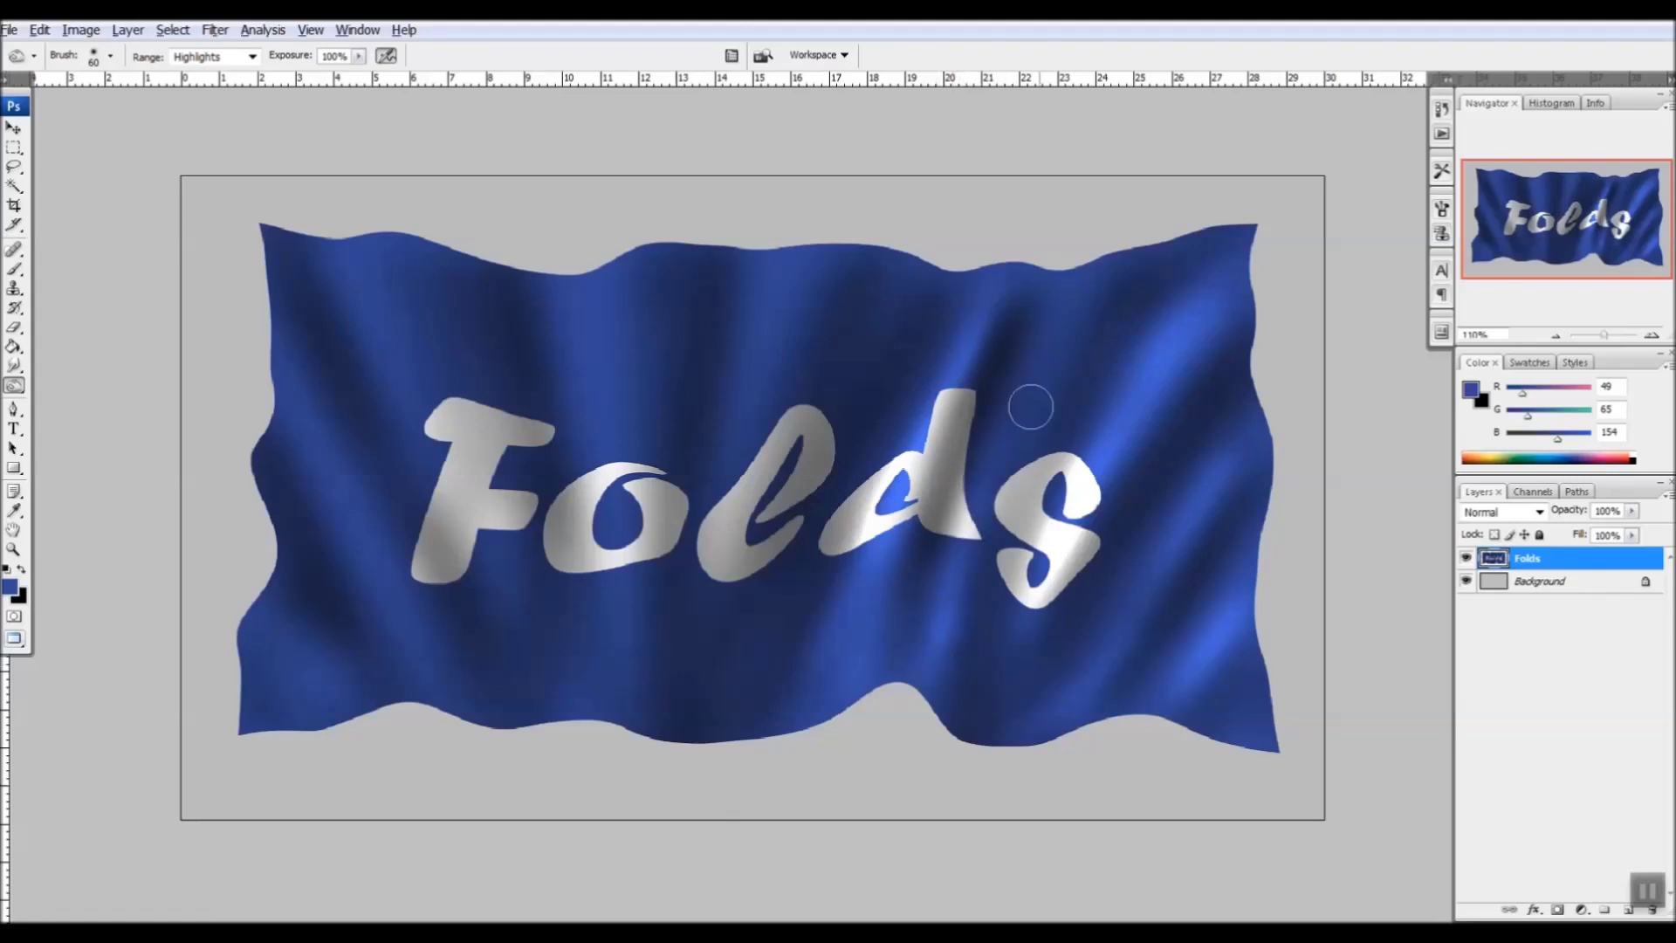
Dodge highlights along the folds through the l, o and F up to the upper-left edge, undoing one stroke
drag(784, 291, 738, 454)
key(ctrl+z)
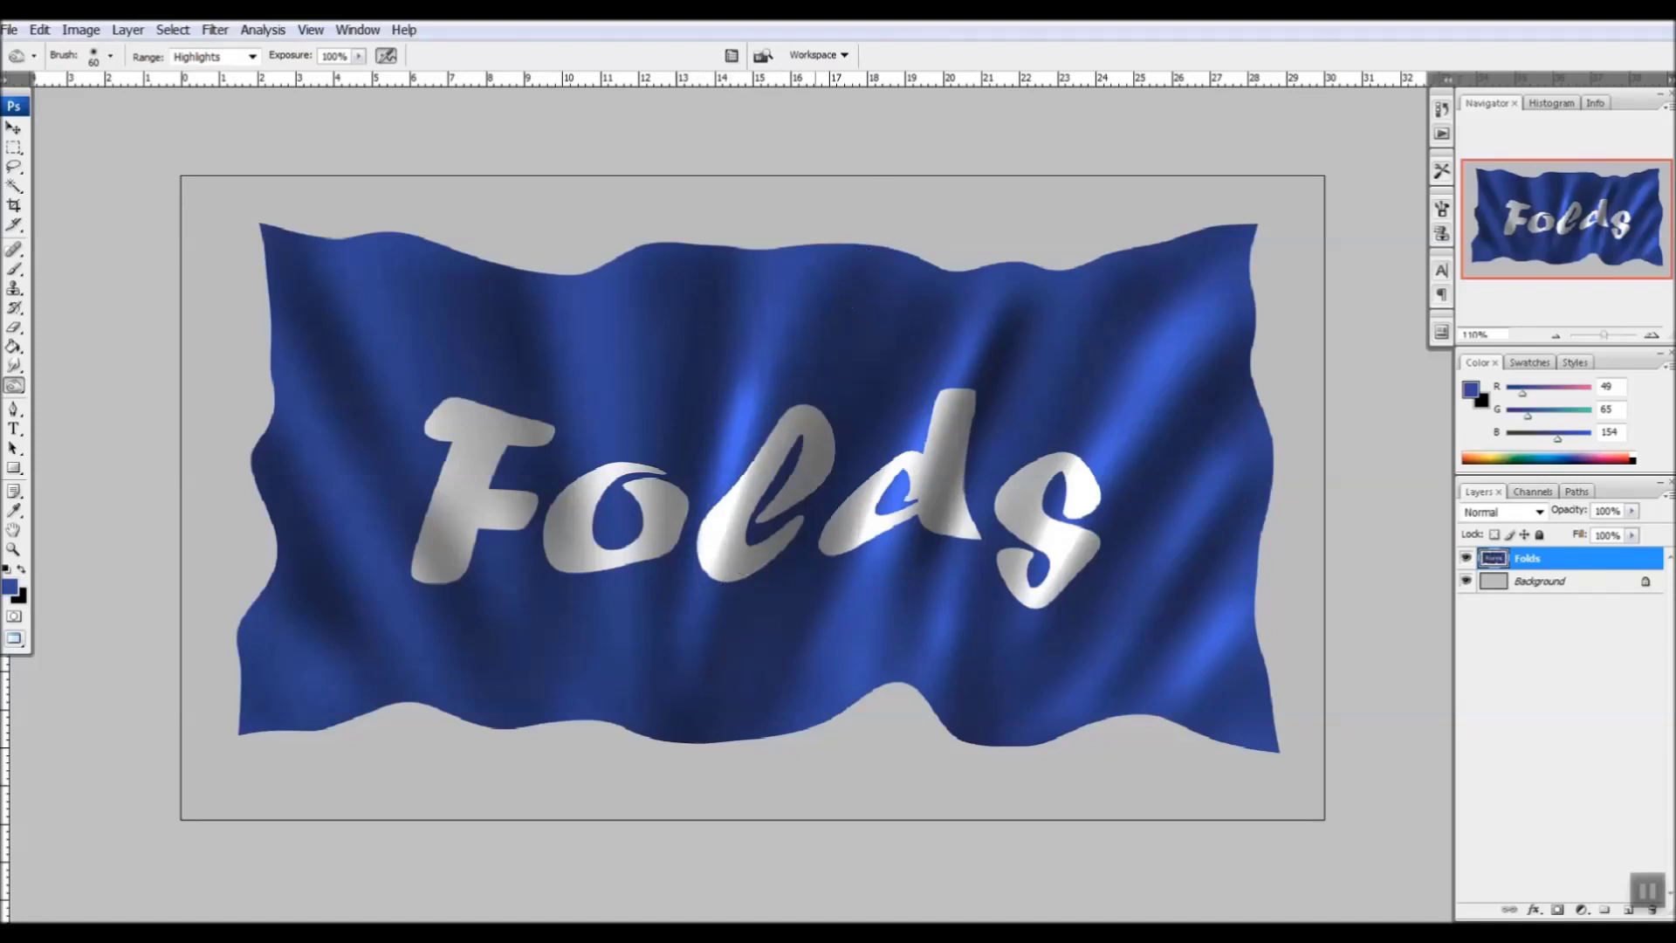
drag(786, 317, 748, 423)
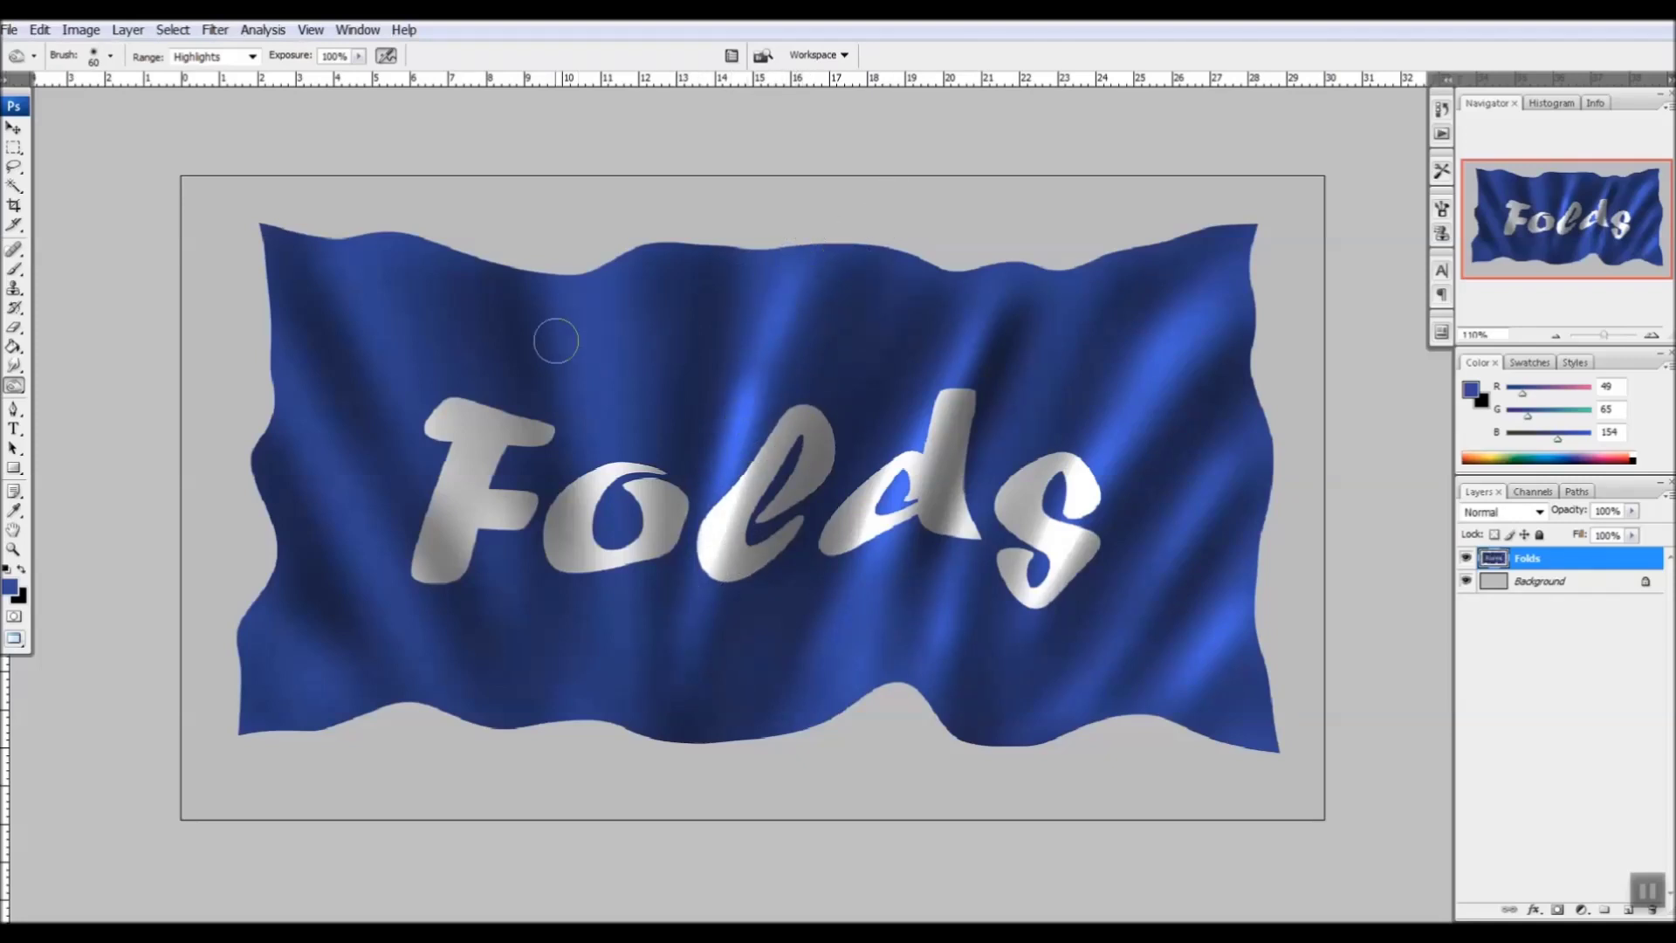
drag(613, 327, 613, 624)
drag(411, 340, 558, 638)
drag(355, 213, 546, 683)
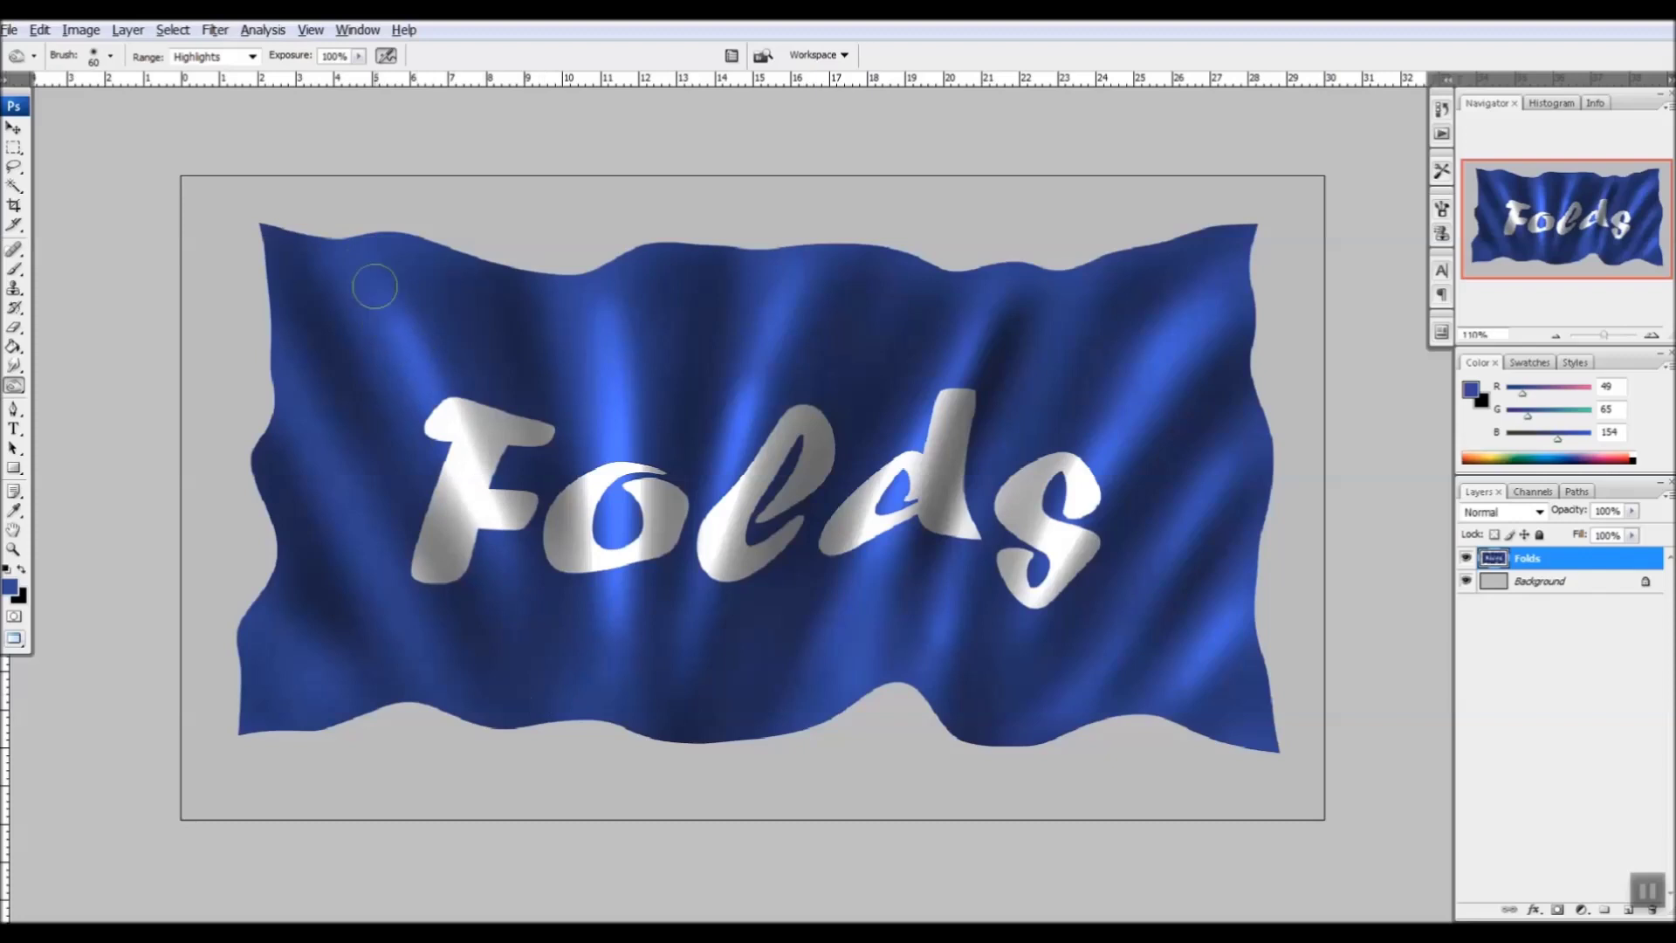
drag(355, 263, 393, 340)
Dodge highlights on the lower-left folds and along the fold between the d and the s
mouse_move(318, 464)
mouse_down()
mouse_move(417, 642)
mouse_move(427, 629)
mouse_up()
drag(336, 497, 386, 537)
drag(292, 643, 304, 690)
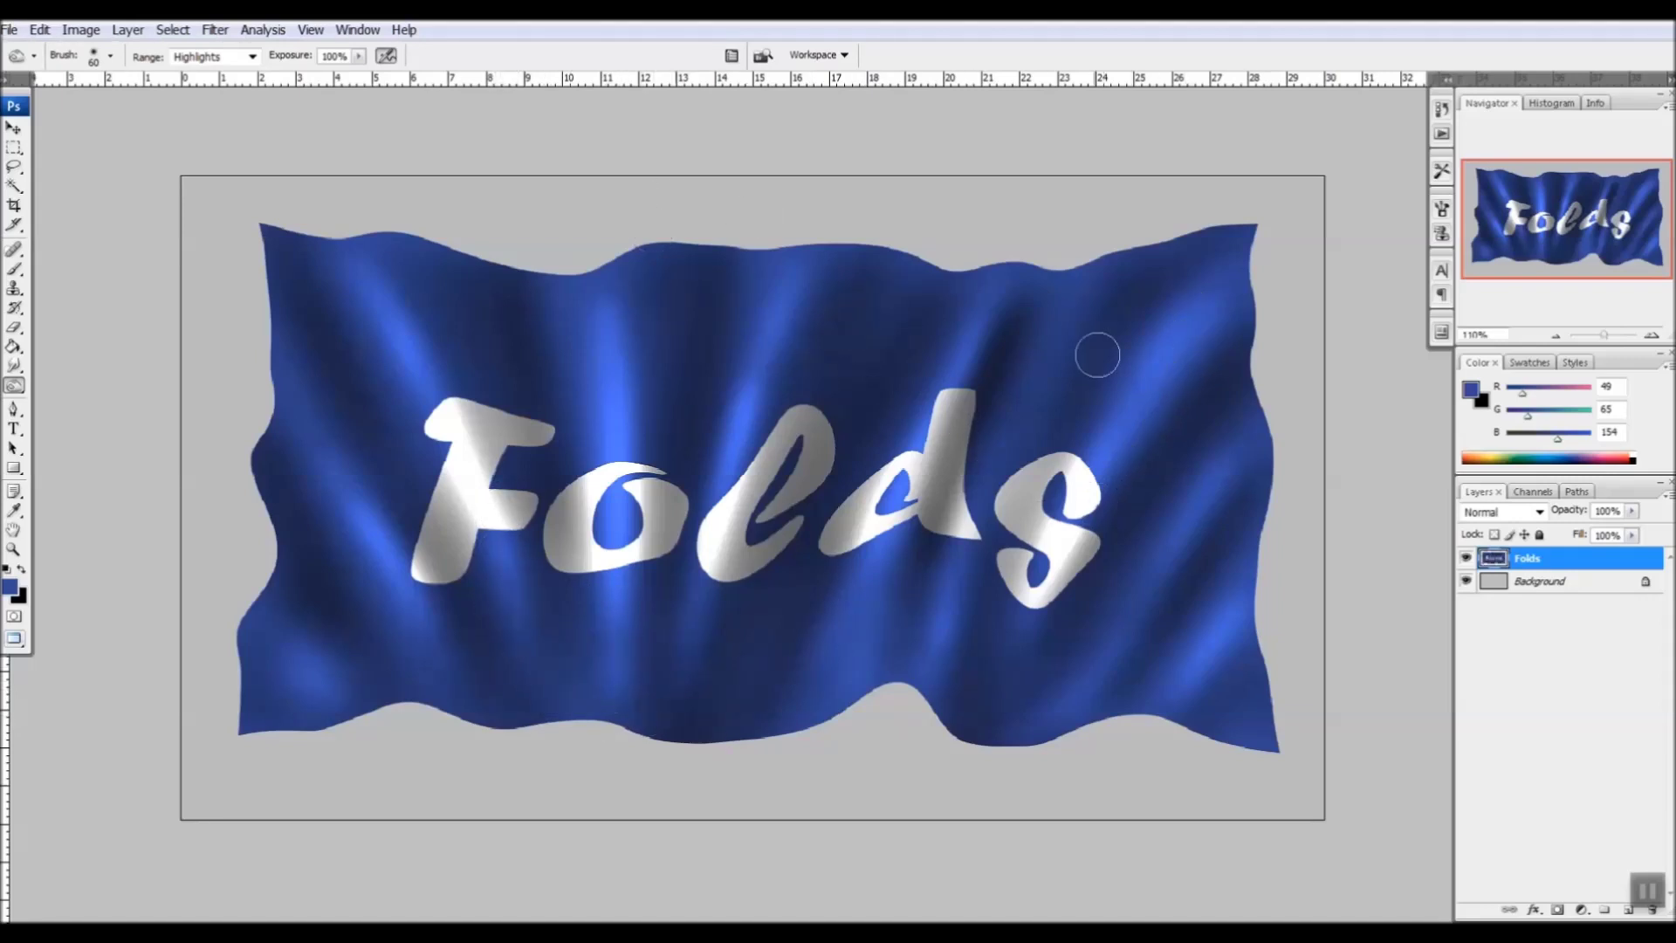
drag(1090, 302, 983, 583)
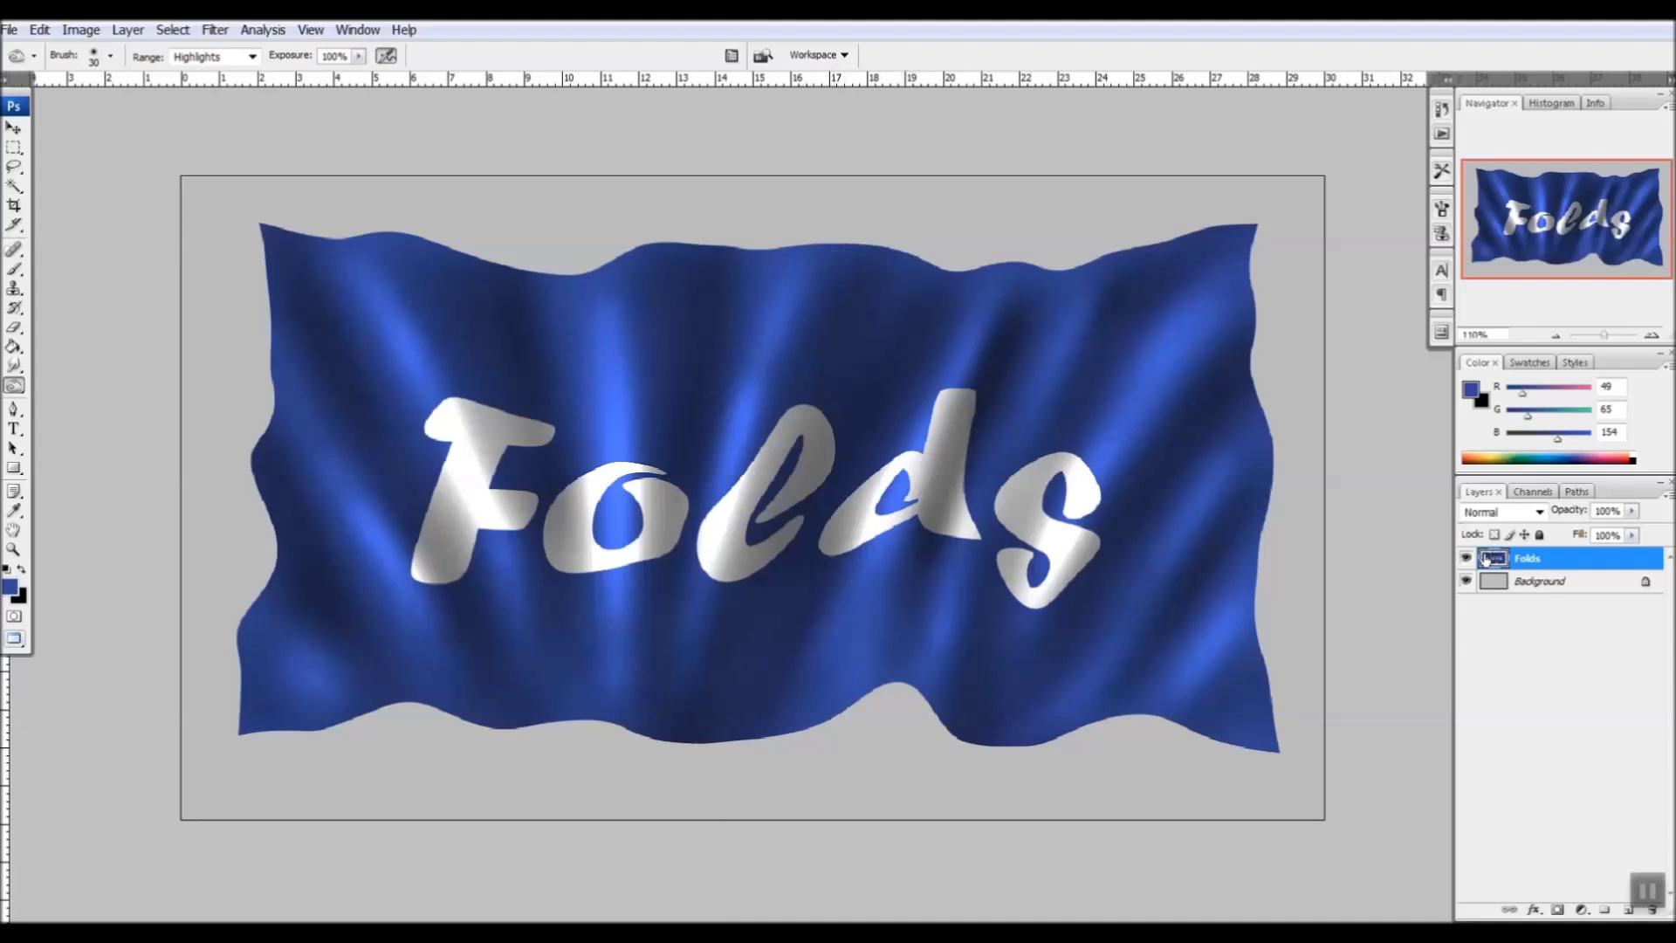
Lock the Folds layer's transparent pixels and smudge the banner's top edge using the Smudge tool with a smaller brush
key(r)
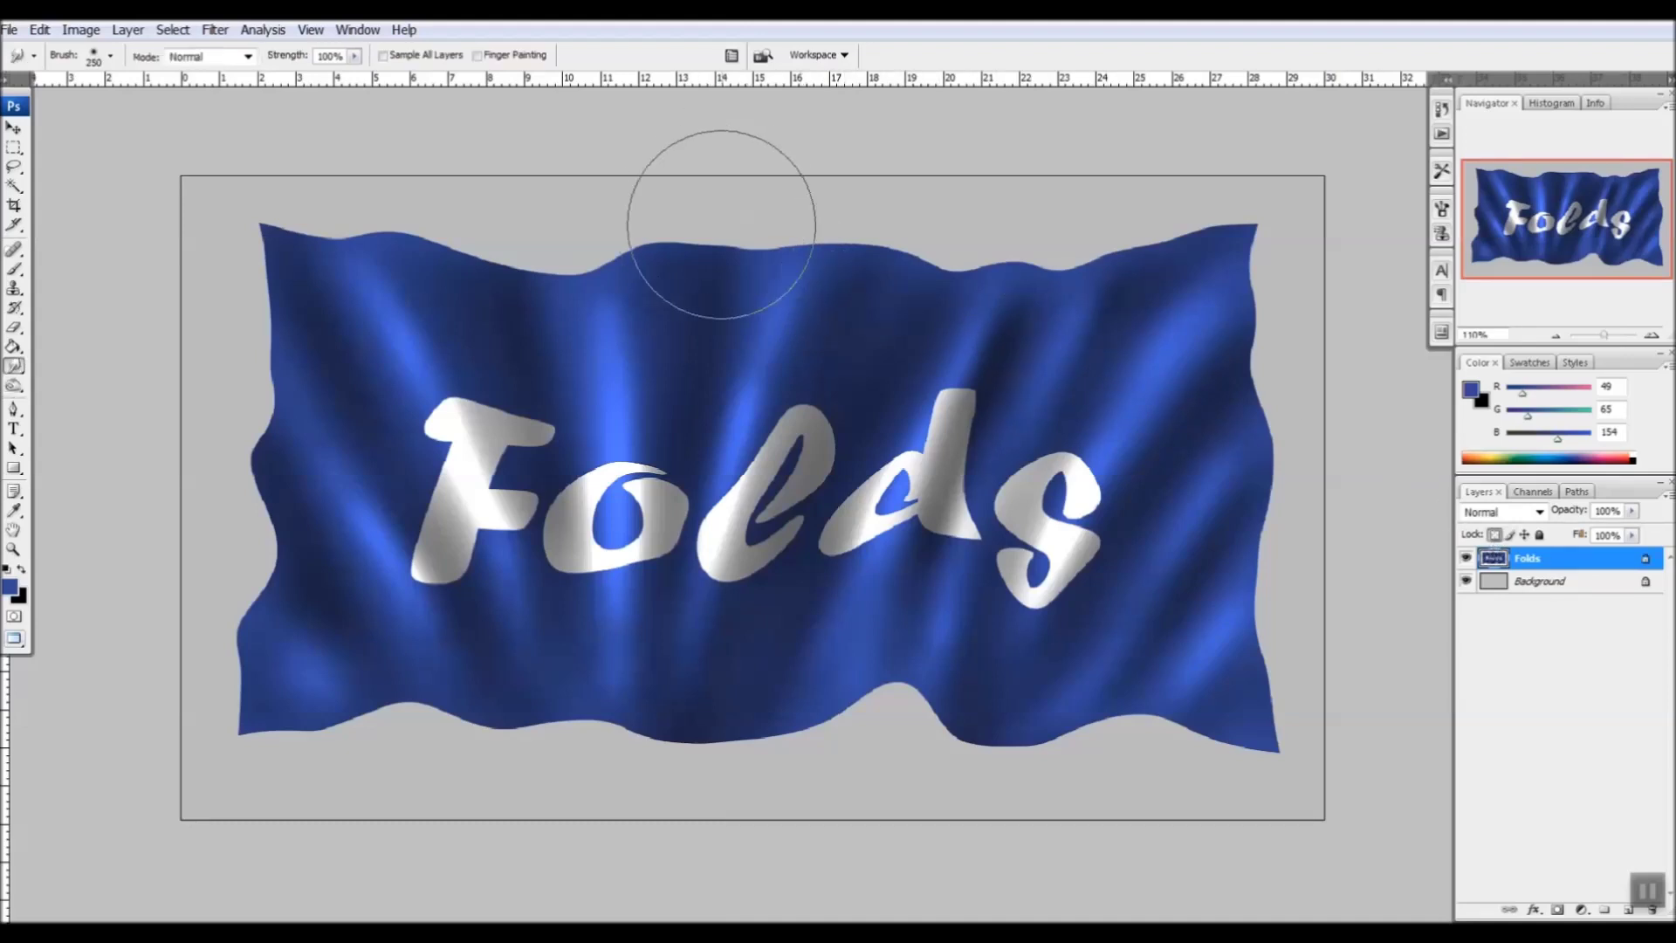
key(bracketleft)
key(bracketleft)
key(bracketleft)
key(bracketleft)
key(bracketleft)
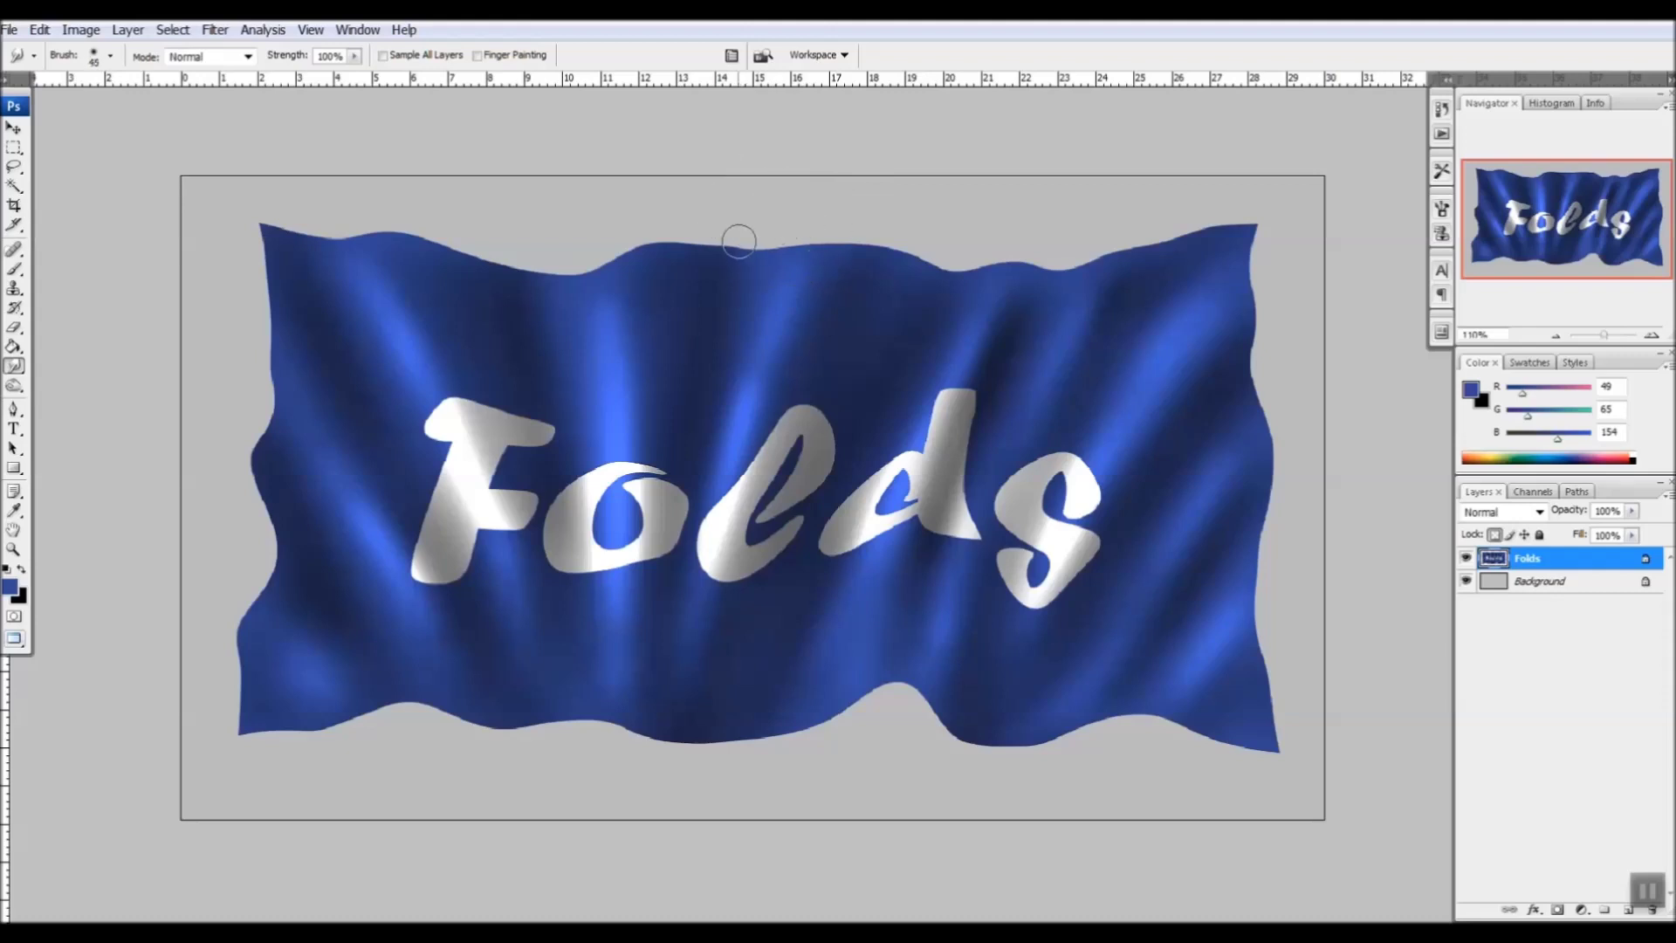
drag(718, 235, 740, 234)
drag(443, 246, 337, 240)
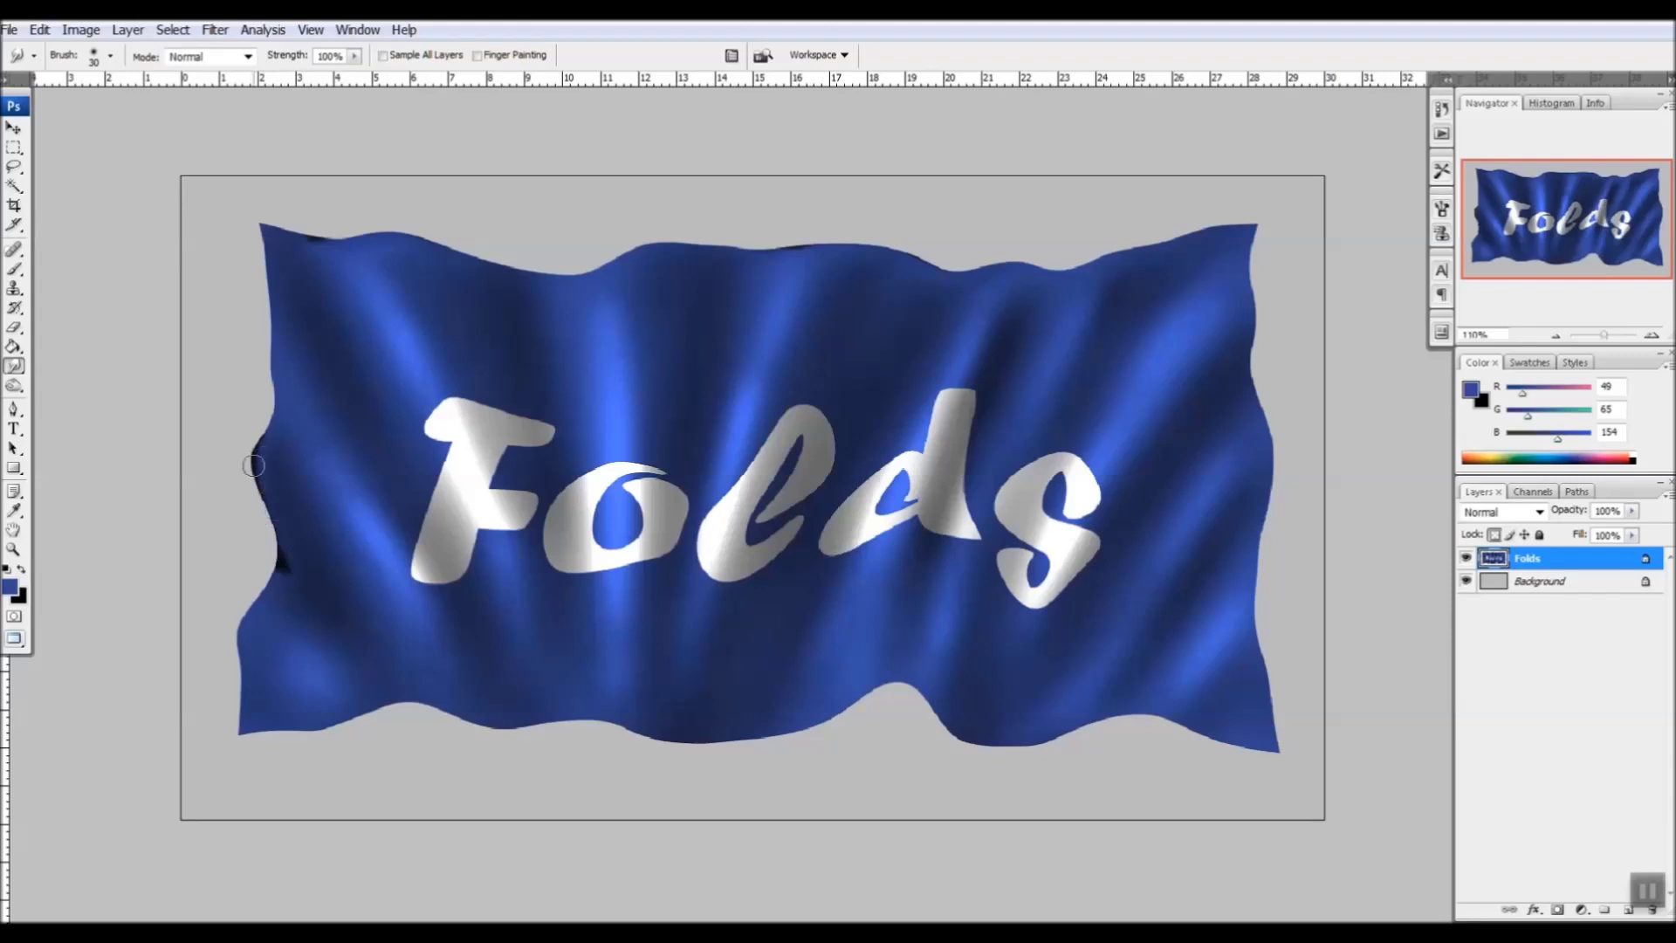
Return to burning highlights with the brush enlarged to 90 and darken the folds through the d and the s
key(o)
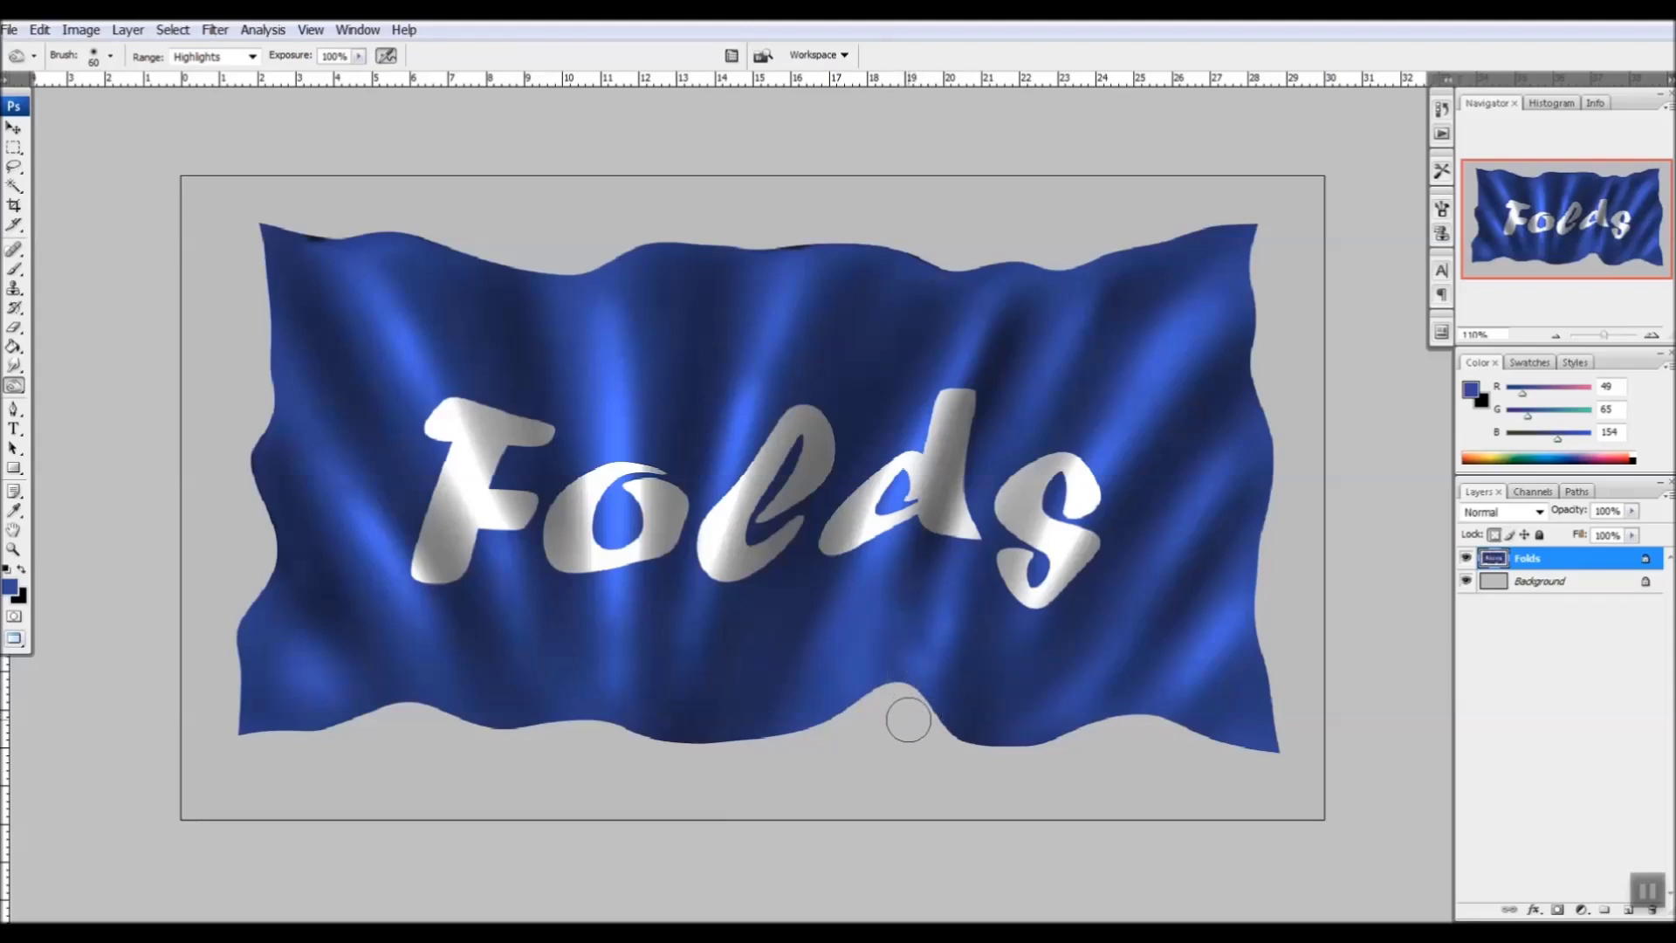
key(bracketright)
key(bracketright)
key(bracketright)
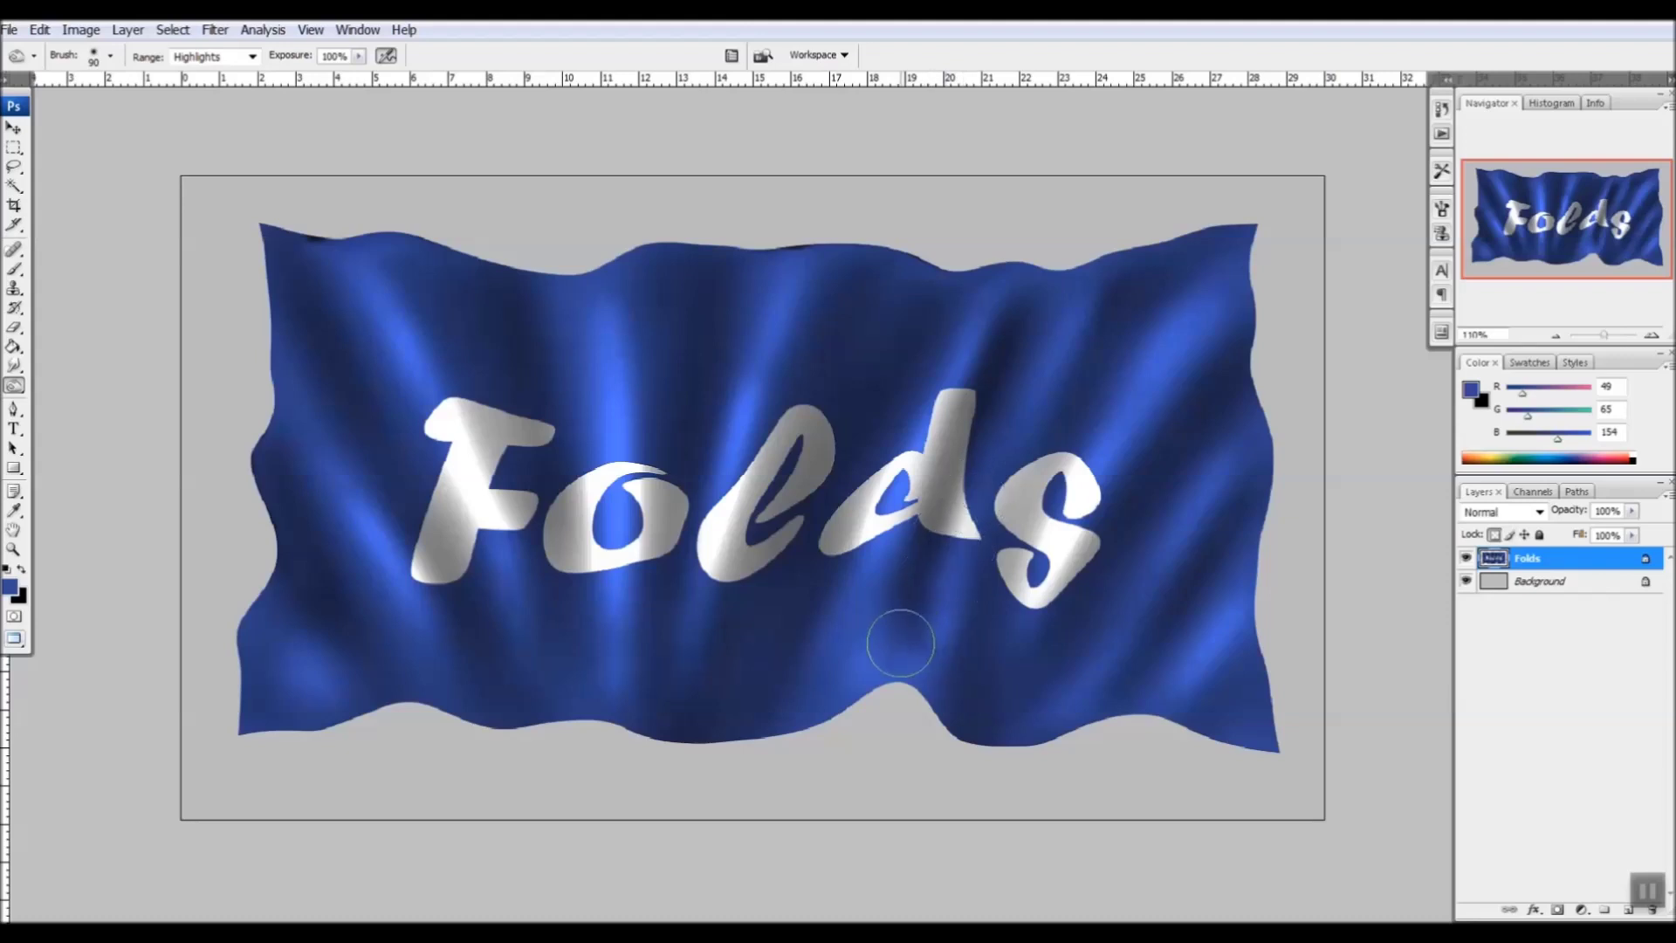
drag(982, 709, 1066, 460)
drag(835, 668, 957, 275)
Reduce the brush to 30 and dodge thin highlights through the d and along the diagonal fold crossing the s
key(bracketleft)
key(bracketleft)
key(bracketleft)
key(bracketleft)
key(bracketleft)
key(bracketleft)
mouse_move(895, 484)
mouse_down()
mouse_move(875, 635)
mouse_move(963, 312)
mouse_up()
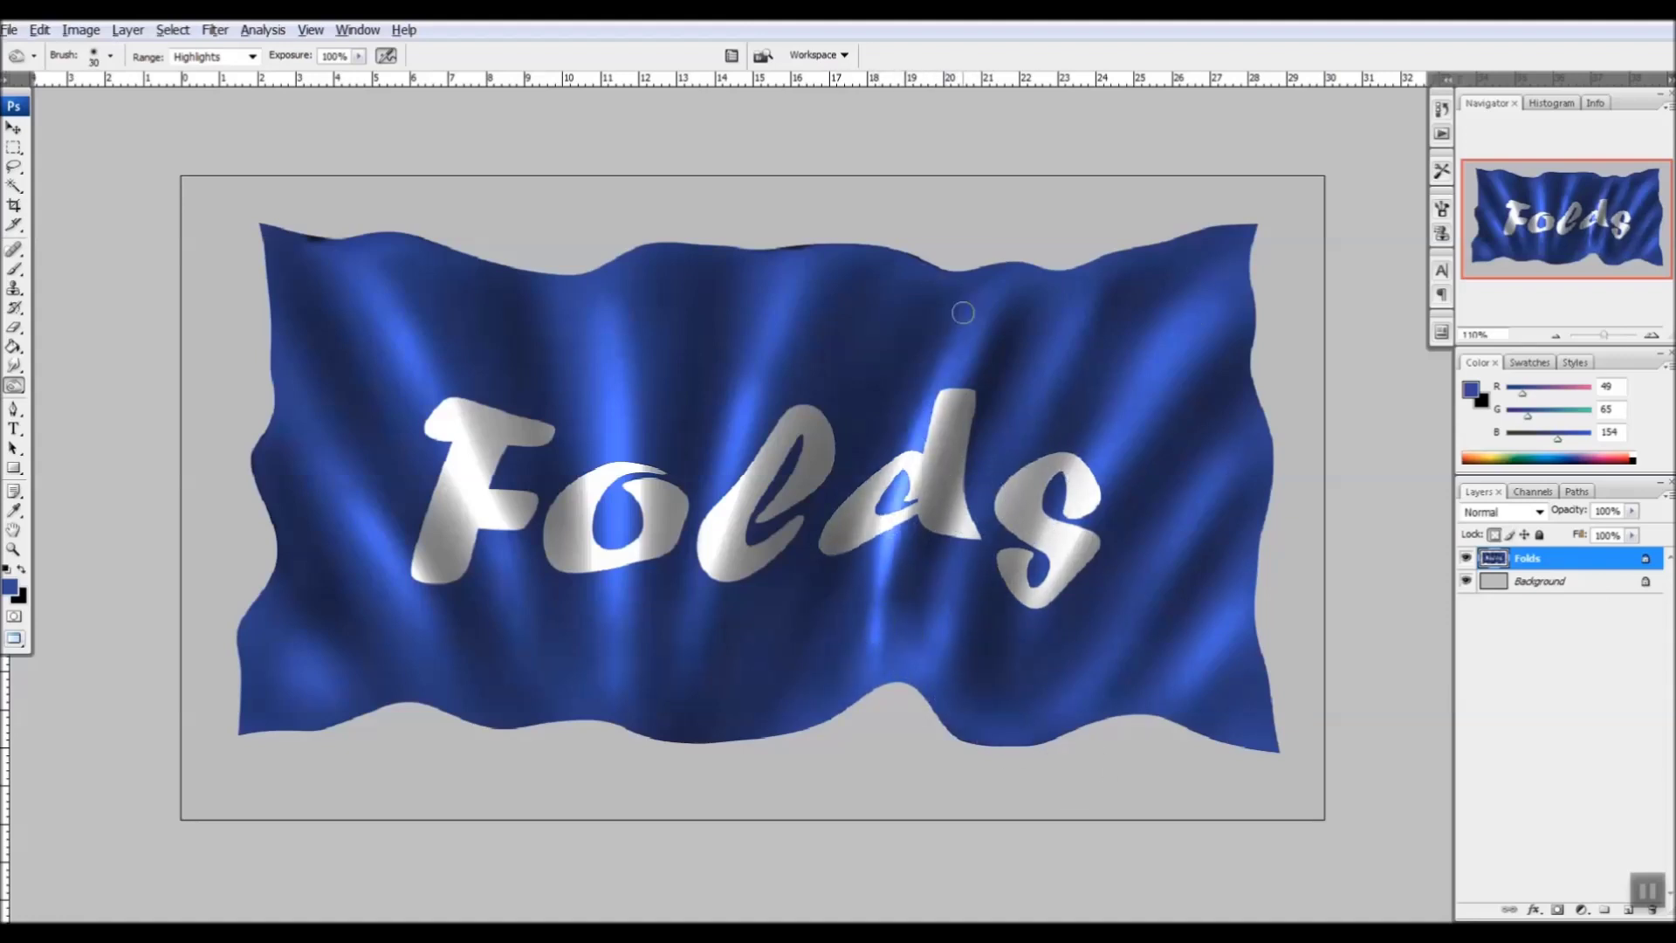
drag(1050, 582, 1171, 335)
Add narrow fold streaks through the d, l, o and F and in the upper-left area, undoing one stroke
drag(969, 393, 941, 437)
drag(739, 426, 723, 499)
drag(617, 548, 611, 360)
drag(492, 529, 522, 608)
drag(498, 341, 558, 622)
drag(569, 397, 576, 563)
key(ctrl+z)
mouse_move(340, 371)
mouse_down()
mouse_move(498, 689)
mouse_move(302, 254)
mouse_up()
Smudge the top edge near the upper-left corner and shade narrow folds in the banner's lower-left corner
key(r)
drag(325, 252, 333, 228)
key(p)
key(o)
key(bracketright)
drag(306, 620, 295, 694)
mouse_move(306, 642)
mouse_down()
mouse_move(320, 583)
mouse_move(309, 611)
mouse_up()
drag(343, 657, 333, 709)
drag(292, 631, 293, 694)
mouse_move(331, 667)
mouse_down()
mouse_move(337, 717)
mouse_move(269, 633)
mouse_up()
mouse_move(260, 618)
mouse_down()
mouse_move(259, 674)
mouse_move(346, 709)
mouse_move(320, 655)
mouse_up()
Enlarge the brush to 100 and shade broad folds at the upper-left corner, above the l, below the d and across the right side
key(bracketright)
key(bracketright)
key(bracketright)
key(bracketright)
key(bracketright)
key(bracketright)
drag(284, 358, 281, 280)
drag(774, 310, 781, 262)
drag(910, 567, 908, 650)
drag(1026, 568, 1057, 471)
drag(1175, 262, 1209, 271)
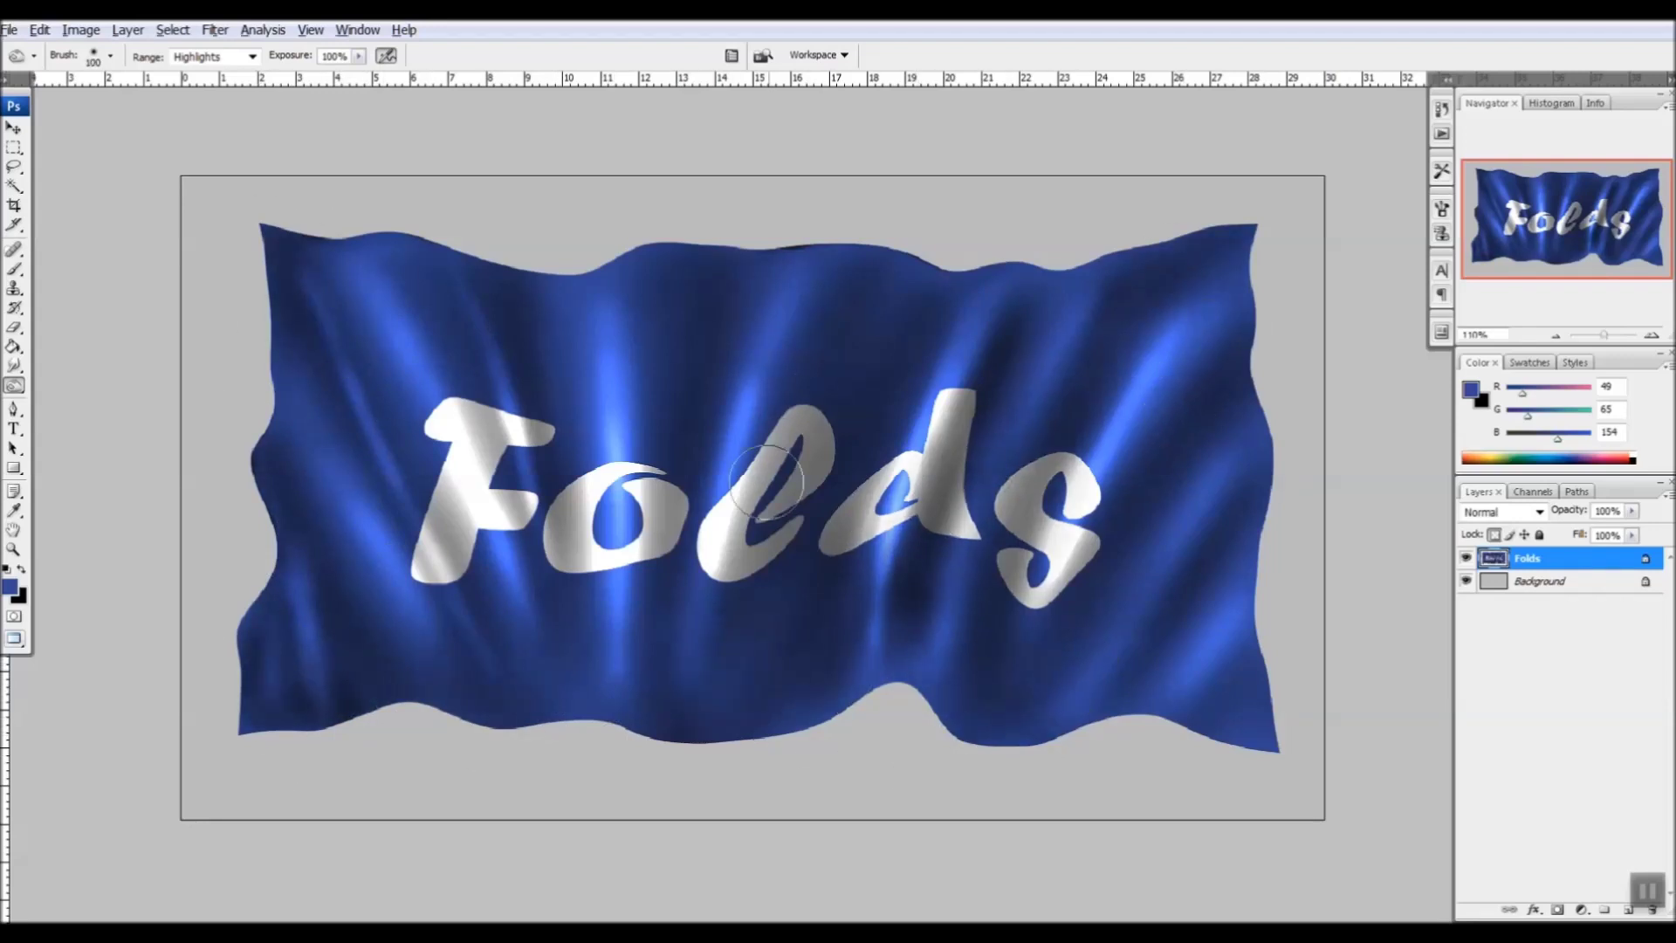
Dodge broad highlights along the fold through the l and shade the surrounding folds from the left edge to the right edge
drag(714, 690, 799, 367)
drag(799, 283, 758, 428)
drag(650, 343, 654, 489)
mouse_move(808, 446)
mouse_down()
mouse_move(856, 310)
mouse_move(764, 371)
mouse_up()
mouse_move(757, 725)
mouse_down()
mouse_move(604, 671)
mouse_move(633, 635)
mouse_up()
drag(736, 715, 738, 660)
drag(904, 604, 844, 644)
drag(1074, 606, 1049, 502)
drag(1241, 465, 1240, 433)
drag(279, 260, 281, 275)
drag(706, 244, 686, 282)
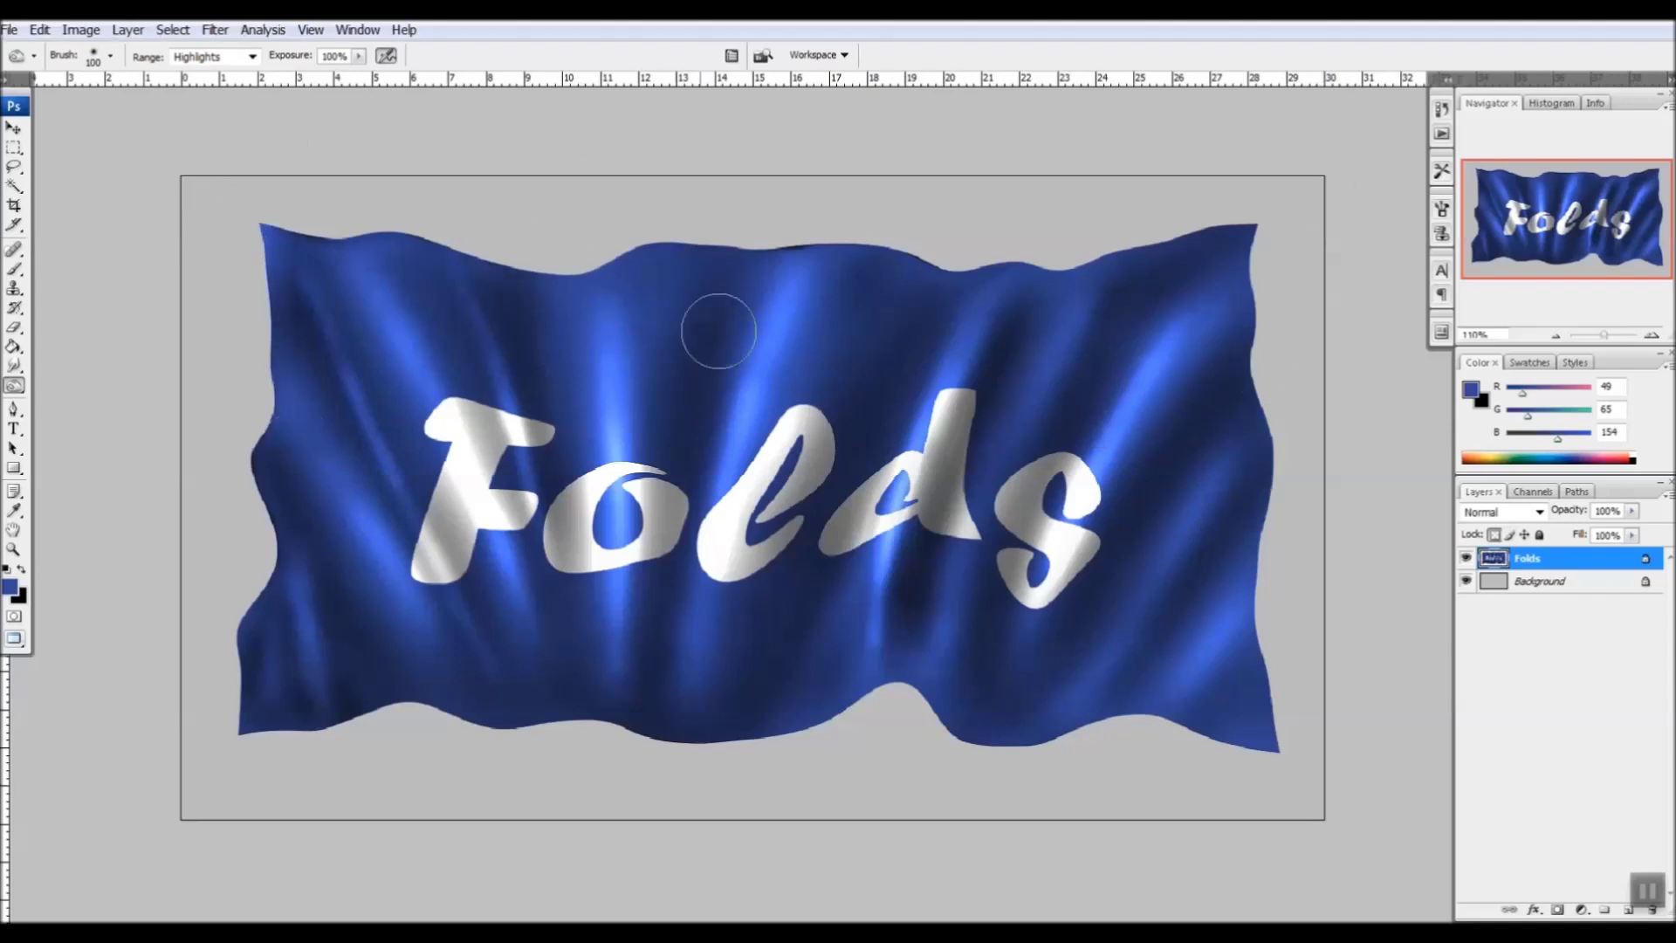
Shade broad folds above and beside the F and between the d and the s
drag(464, 258, 515, 411)
drag(545, 301, 567, 576)
drag(1017, 497, 1065, 301)
drag(962, 636, 1030, 493)
Reduce the brush to 40 and shade narrow folds across each letter of the Folds text
key(bracketleft)
key(bracketleft)
key(bracketleft)
key(bracketleft)
key(bracketleft)
key(bracketleft)
drag(680, 436, 657, 612)
drag(565, 528, 569, 633)
mouse_move(480, 406)
mouse_down()
mouse_move(533, 603)
mouse_move(437, 489)
mouse_up()
drag(961, 393, 930, 533)
mouse_move(1061, 454)
mouse_down()
mouse_move(1013, 594)
mouse_move(1087, 524)
mouse_up()
drag(820, 415, 790, 515)
drag(720, 423, 685, 563)
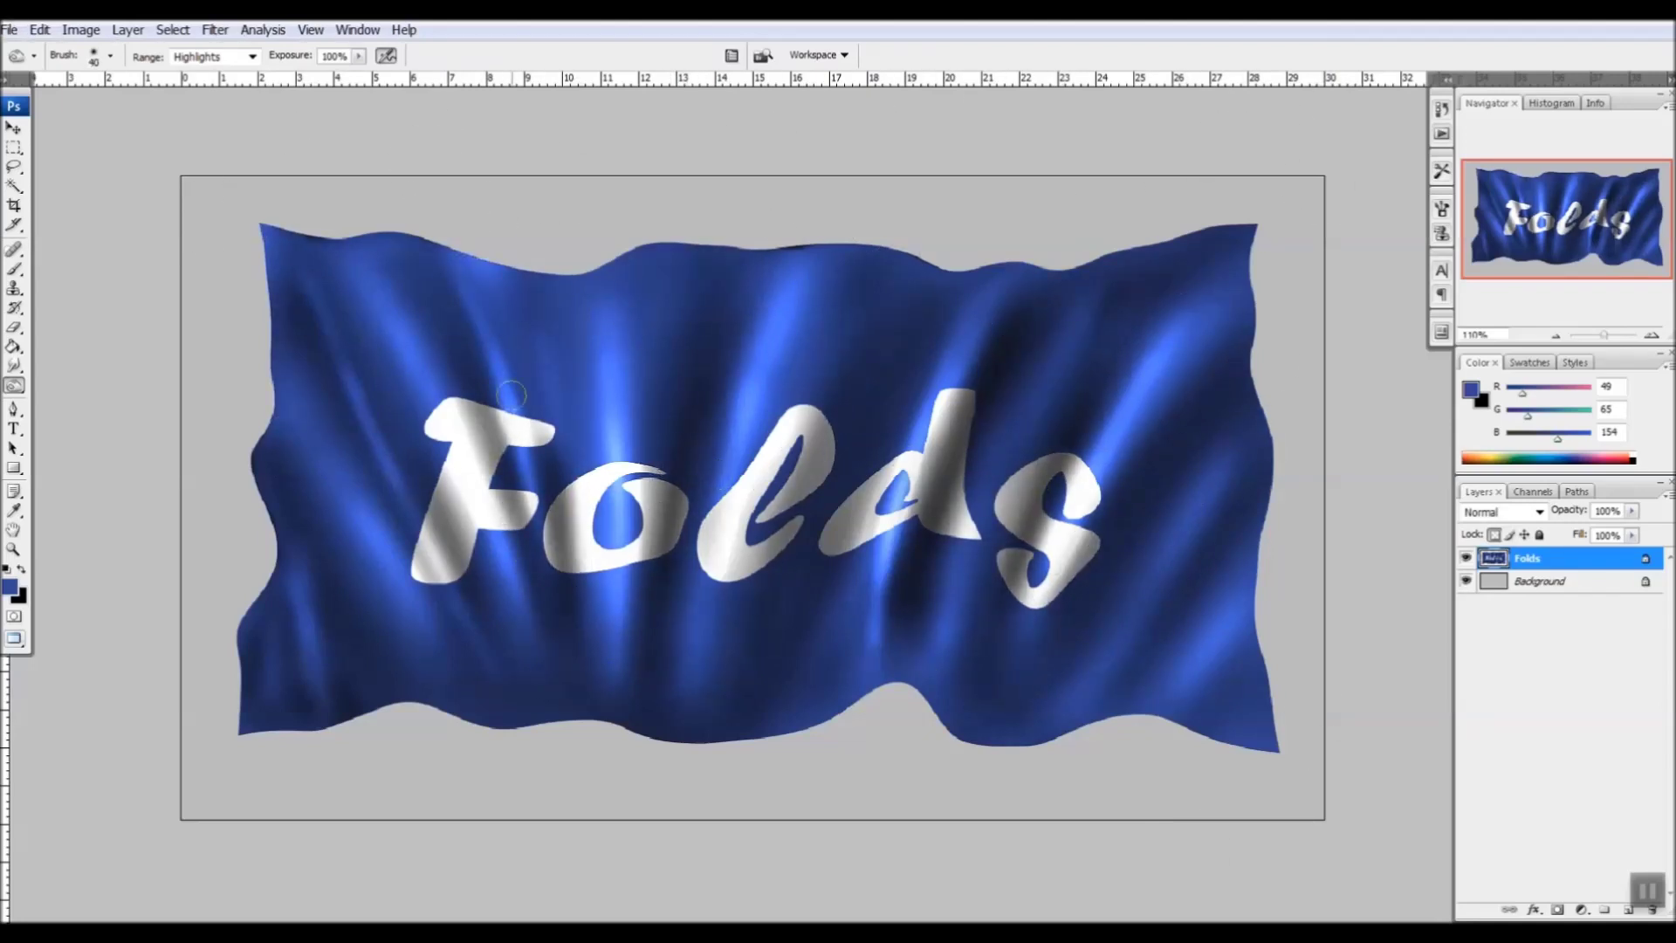
Refine the narrow light and dark streaks around the F and through the o, l, d and s
drag(552, 450, 520, 349)
drag(467, 384, 504, 465)
drag(455, 557, 375, 333)
drag(402, 393, 449, 522)
drag(640, 616, 651, 420)
drag(587, 568, 594, 435)
drag(729, 408, 712, 564)
drag(775, 550, 820, 395)
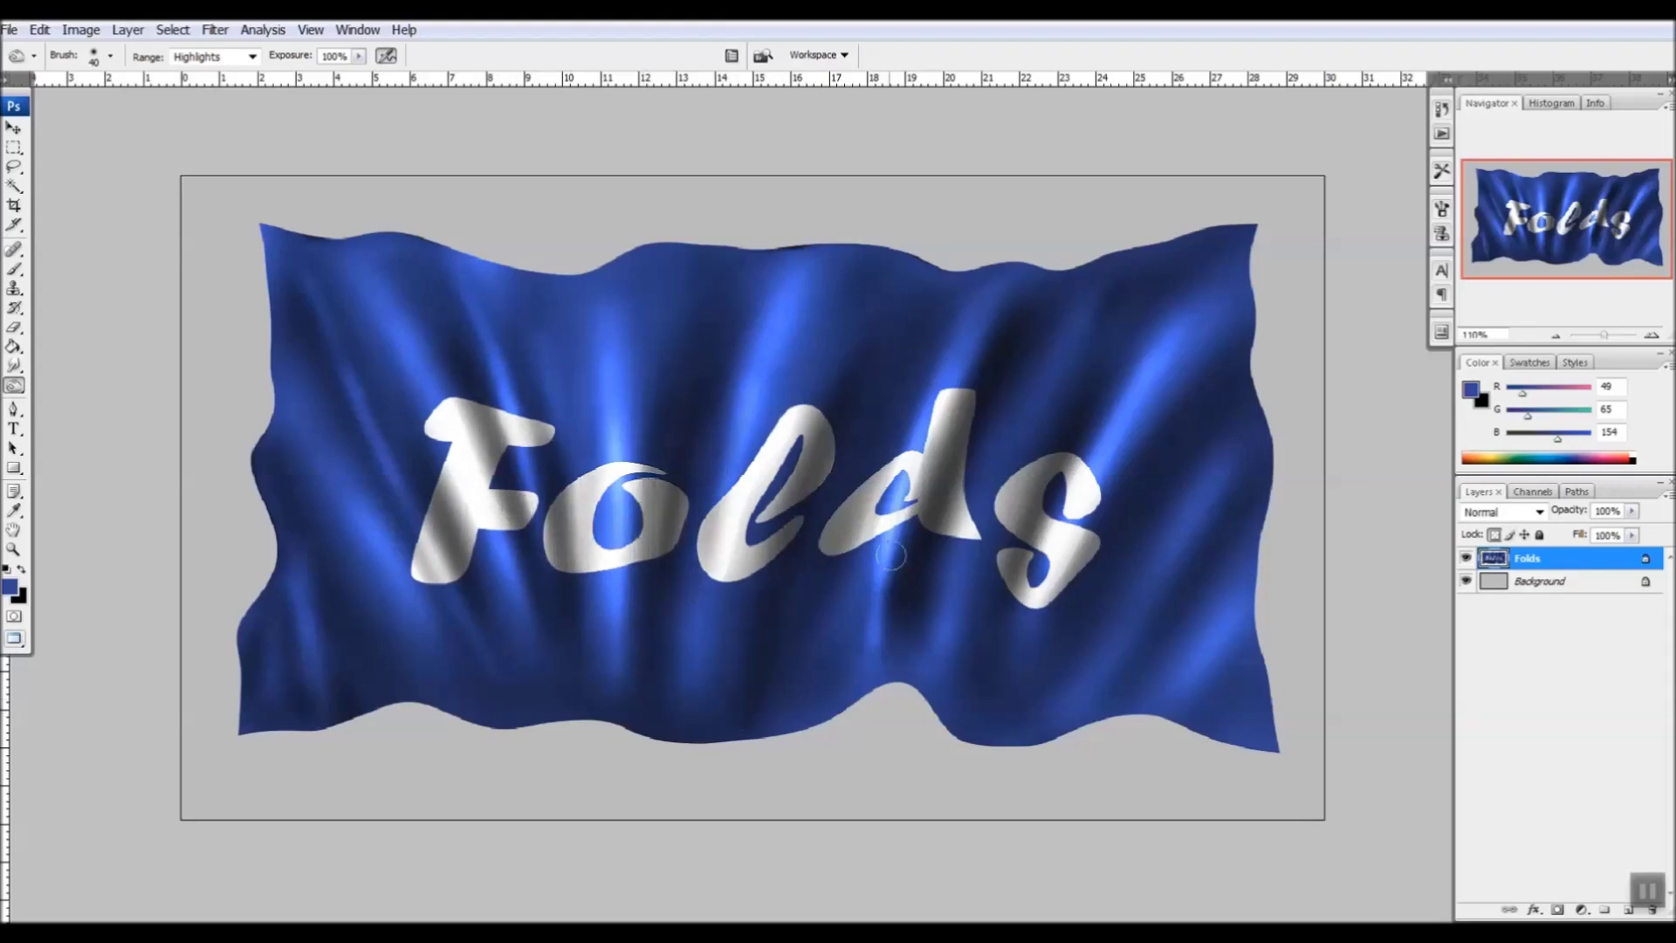
drag(873, 482, 837, 543)
drag(1084, 537, 1063, 589)
drag(467, 406, 489, 543)
Unlock the Folds layer's transparent pixels and open the Liquify filter
click(214, 30)
click(239, 151)
click(1018, 556)
click(1495, 535)
click(215, 30)
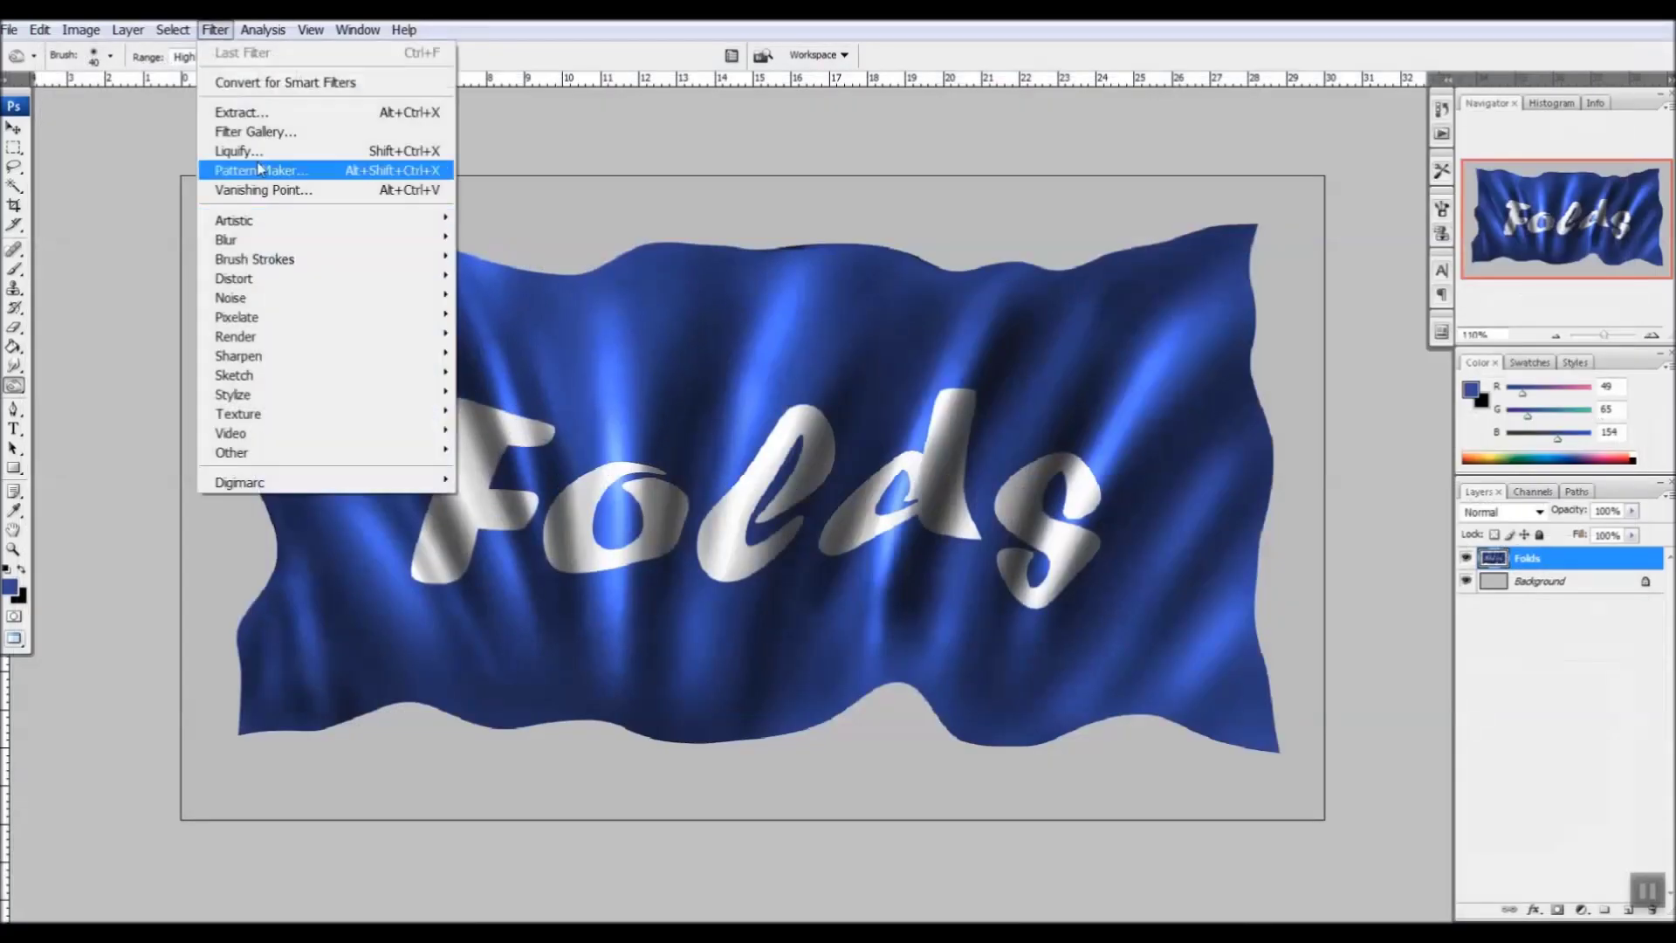
click(249, 151)
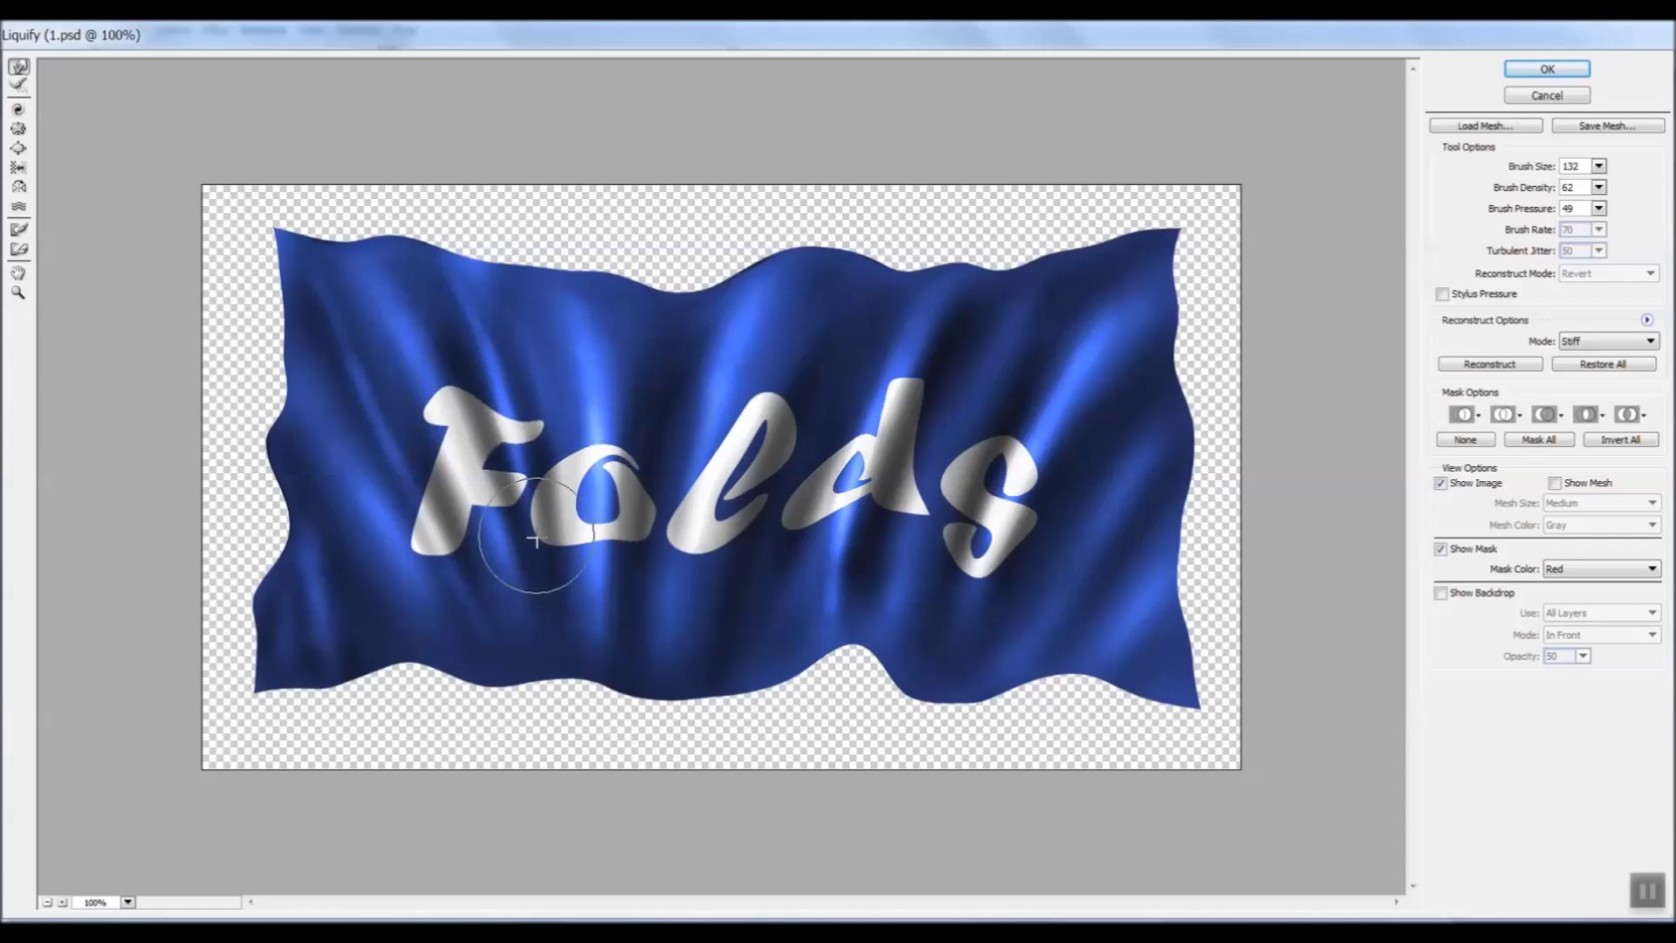
Warp the letters and push the top edge above the o and l into waves with the 132 Liquify brush
drag(537, 538, 541, 526)
drag(985, 561, 988, 576)
drag(924, 378, 894, 454)
drag(748, 411, 744, 394)
drag(665, 281, 655, 317)
drag(543, 305, 540, 293)
drag(723, 269, 730, 285)
Set the Liquify brush to size 134, density 49 and pressure 28 and deepen the waves along the banner's top, right and bottom edges
drag(1531, 166, 1534, 166)
mouse_move(1521, 186)
mouse_down()
mouse_move(1486, 176)
mouse_move(1527, 195)
mouse_up()
drag(693, 296, 696, 307)
drag(769, 261, 782, 272)
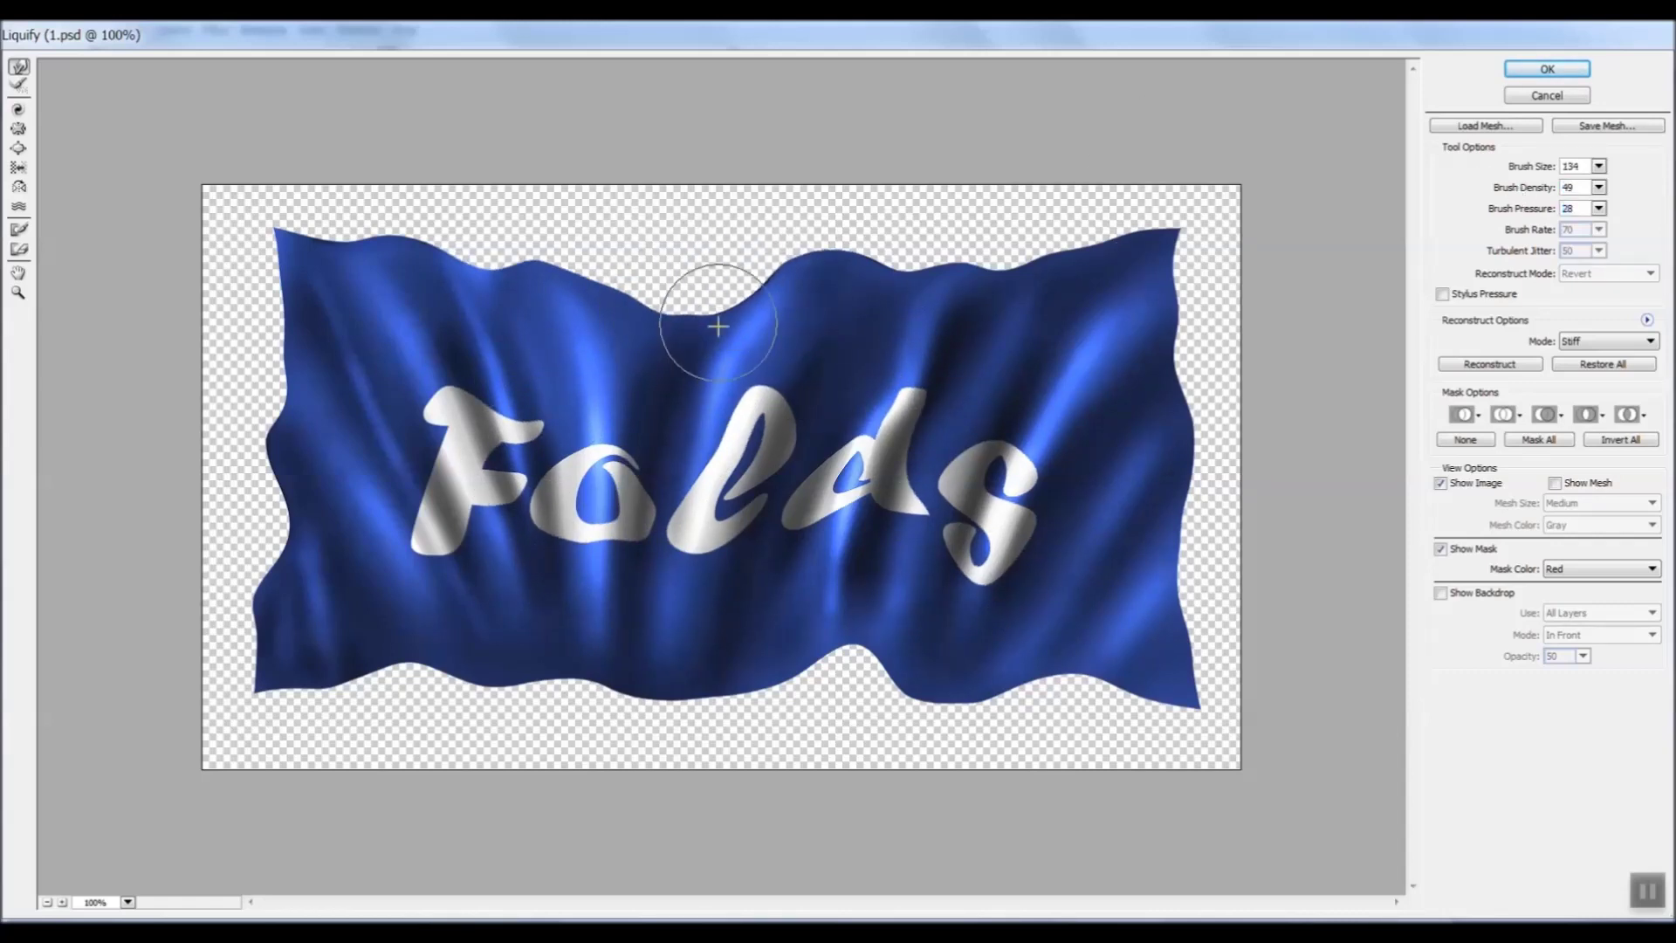
drag(904, 261, 905, 273)
drag(1191, 365, 1173, 367)
drag(857, 660, 857, 652)
drag(668, 695, 667, 704)
Reduce the Liquify brush size and push small waves into the banner's bottom edge below the F, o and l
drag(1533, 166, 1474, 166)
drag(622, 695, 619, 681)
drag(754, 696, 753, 681)
drag(564, 685, 534, 684)
drag(381, 679, 386, 662)
mouse_move(461, 659)
mouse_down()
mouse_move(463, 683)
mouse_move(437, 671)
mouse_up()
drag(327, 691, 377, 653)
Enlarge the brush, refine the waves along the banner's bottom, top and side edges, and apply the Liquify warp
drag(1533, 166, 1570, 166)
drag(371, 638, 378, 660)
drag(507, 611, 463, 668)
drag(375, 699, 375, 686)
drag(480, 264, 485, 286)
drag(622, 273, 618, 292)
drag(745, 300, 740, 291)
drag(890, 270, 889, 284)
drag(302, 527, 292, 525)
drag(381, 680, 382, 664)
drag(1174, 374, 1168, 384)
drag(1195, 454, 1179, 458)
mouse_move(834, 245)
mouse_down()
mouse_move(831, 260)
mouse_move(896, 290)
mouse_up()
mouse_move(684, 309)
mouse_down()
mouse_move(687, 323)
mouse_move(590, 288)
mouse_up()
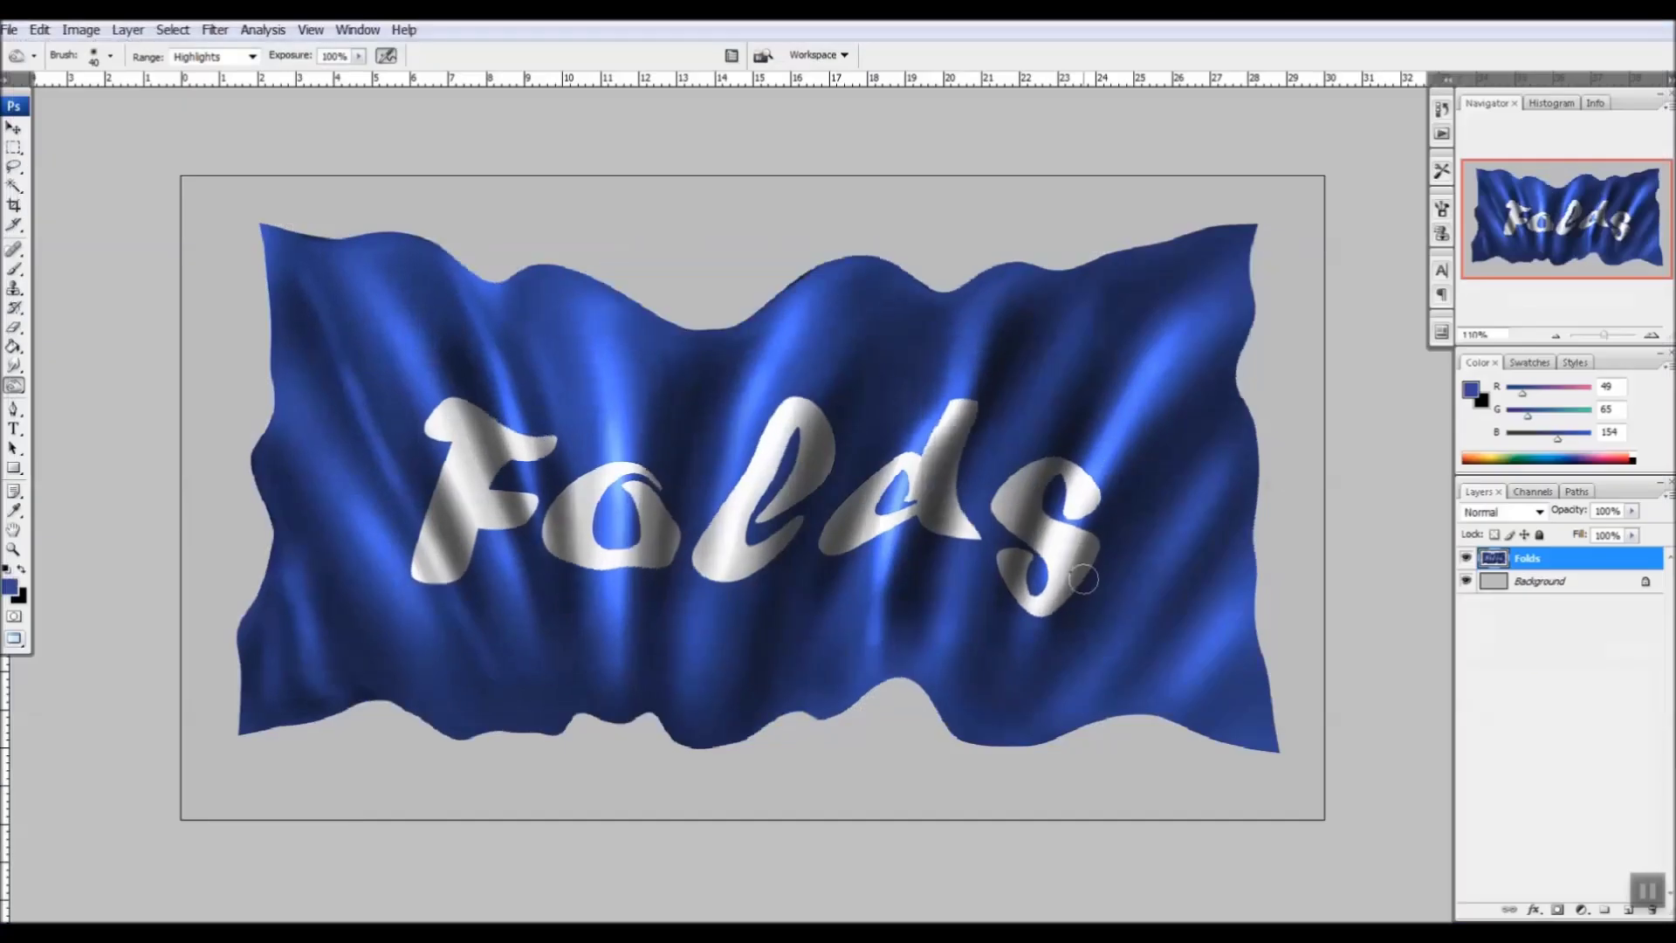
mouse_move(1170, 681)
mouse_down()
mouse_move(1156, 580)
mouse_move(1012, 410)
mouse_up()
drag(437, 384, 454, 524)
drag(722, 542, 764, 468)
drag(368, 498, 454, 646)
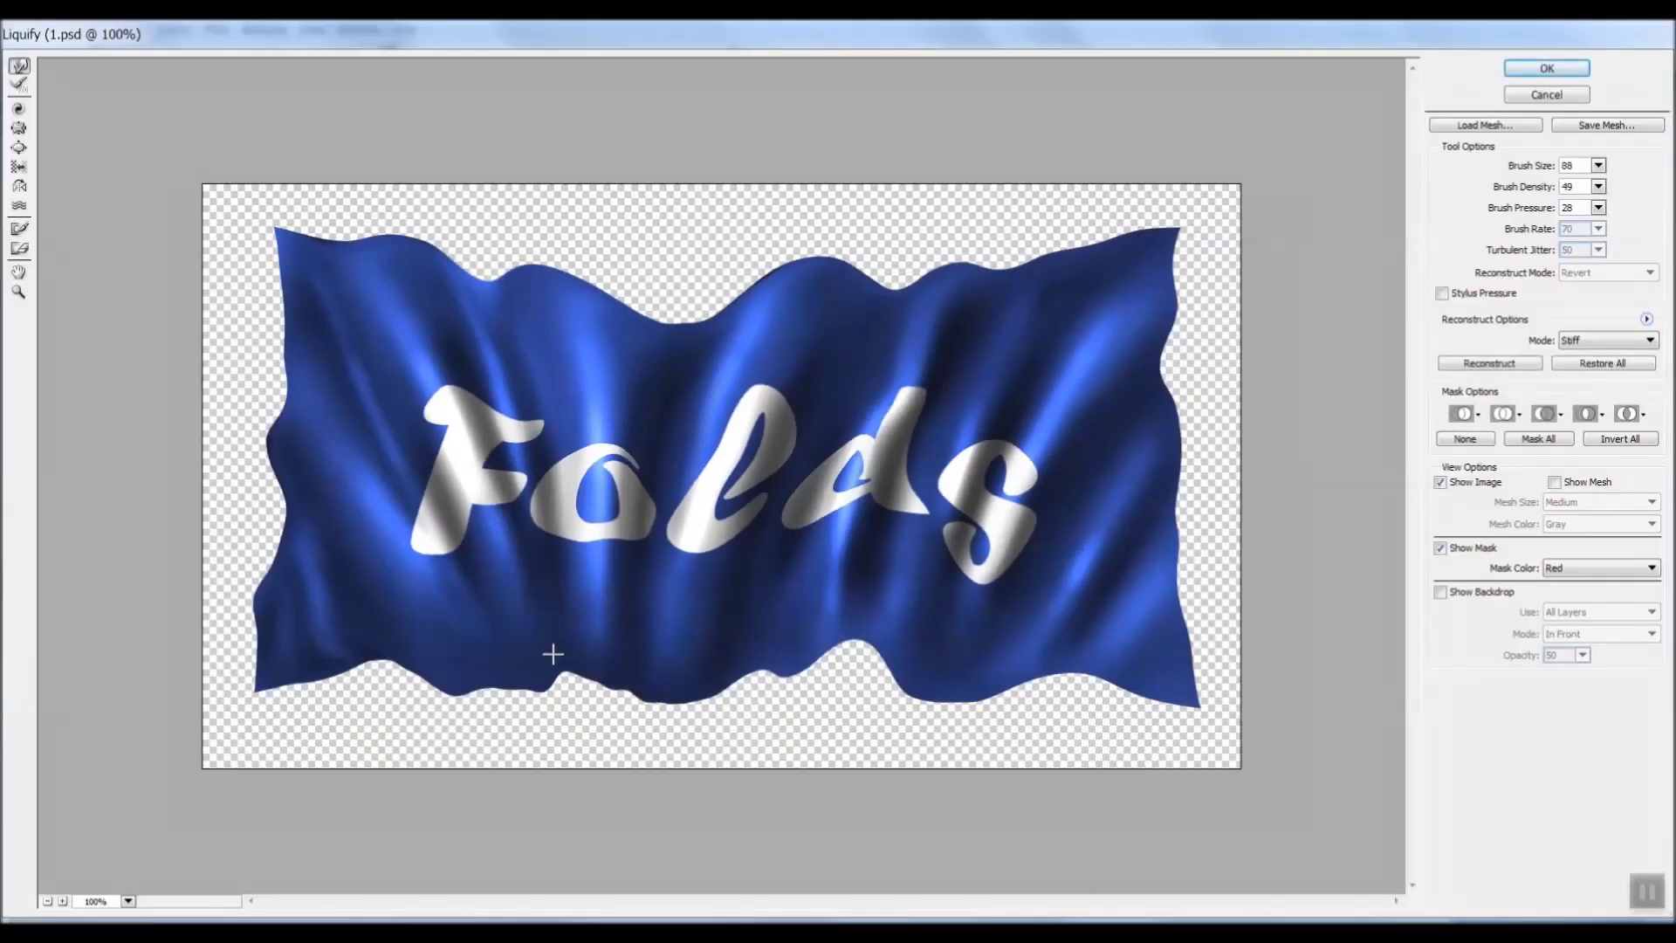
Reopen Liquify and smooth the small waves in the bottom edge below the o, readjusting the brush size, density and pressure
mouse_move(551, 659)
mouse_down()
mouse_move(651, 688)
mouse_move(779, 648)
mouse_move(711, 695)
mouse_move(541, 676)
mouse_move(883, 651)
mouse_move(728, 706)
mouse_move(681, 704)
mouse_up()
drag(1528, 166, 1549, 166)
drag(742, 690, 672, 706)
drag(1537, 187, 1510, 187)
drag(1537, 208, 1526, 206)
mouse_move(663, 709)
mouse_down()
mouse_move(722, 689)
mouse_move(677, 702)
mouse_up()
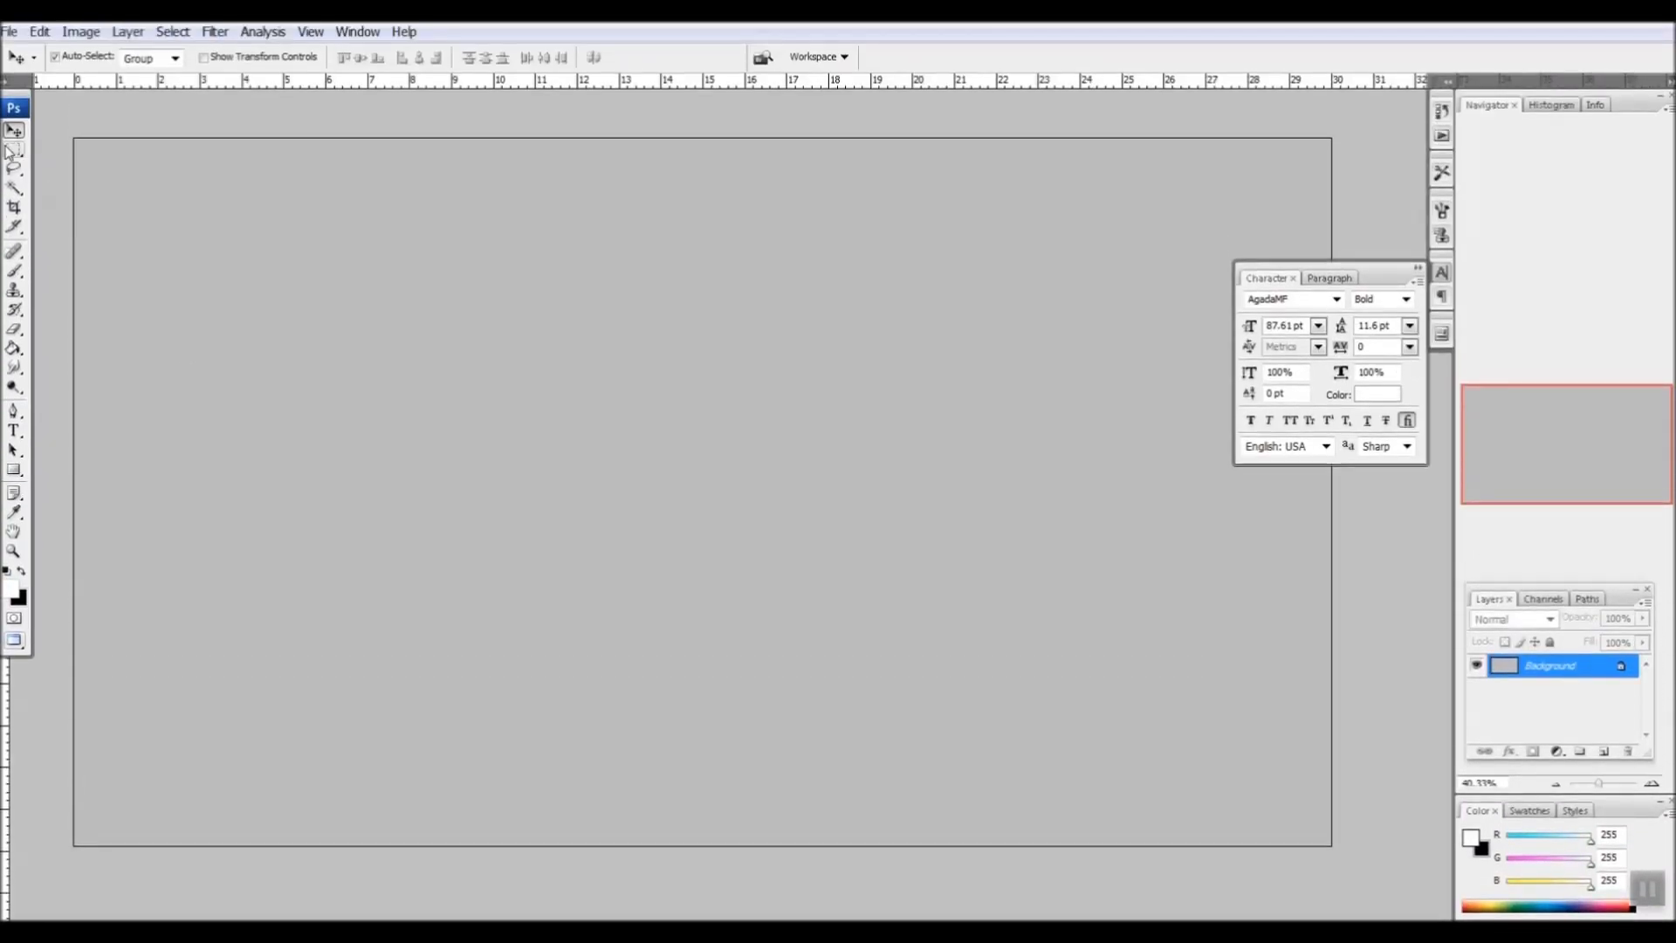
Fill a wide rectangular selection across the middle of the canvas with purple 7c59a5 on a new layer
click(11, 150)
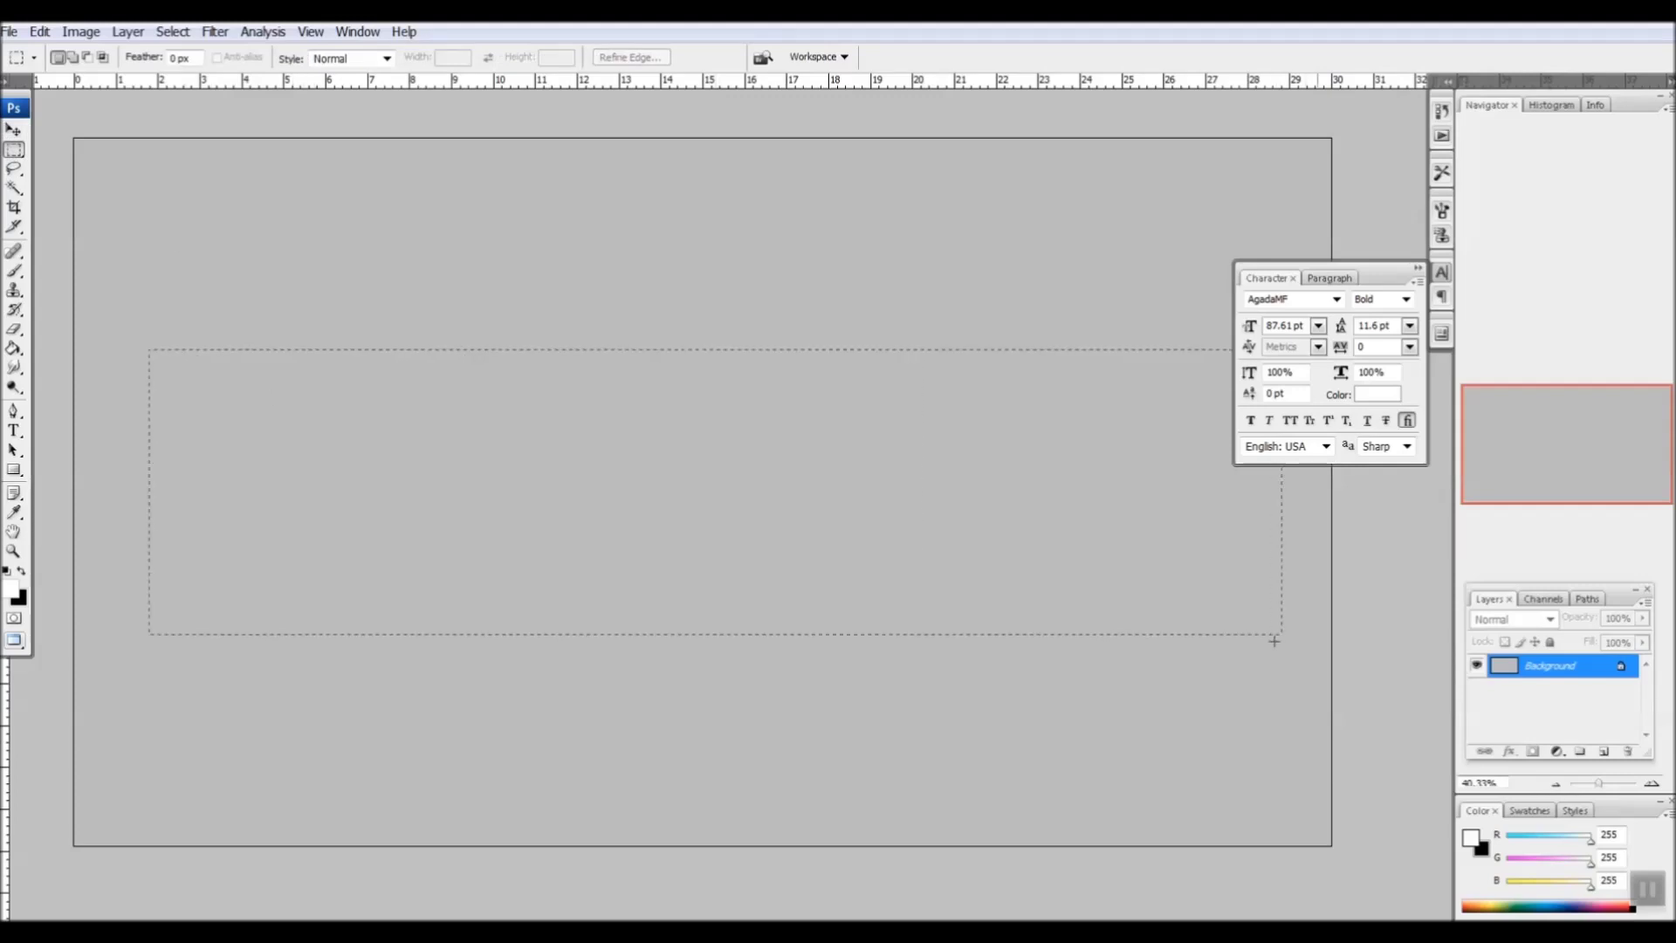
drag(1307, 541, 1305, 539)
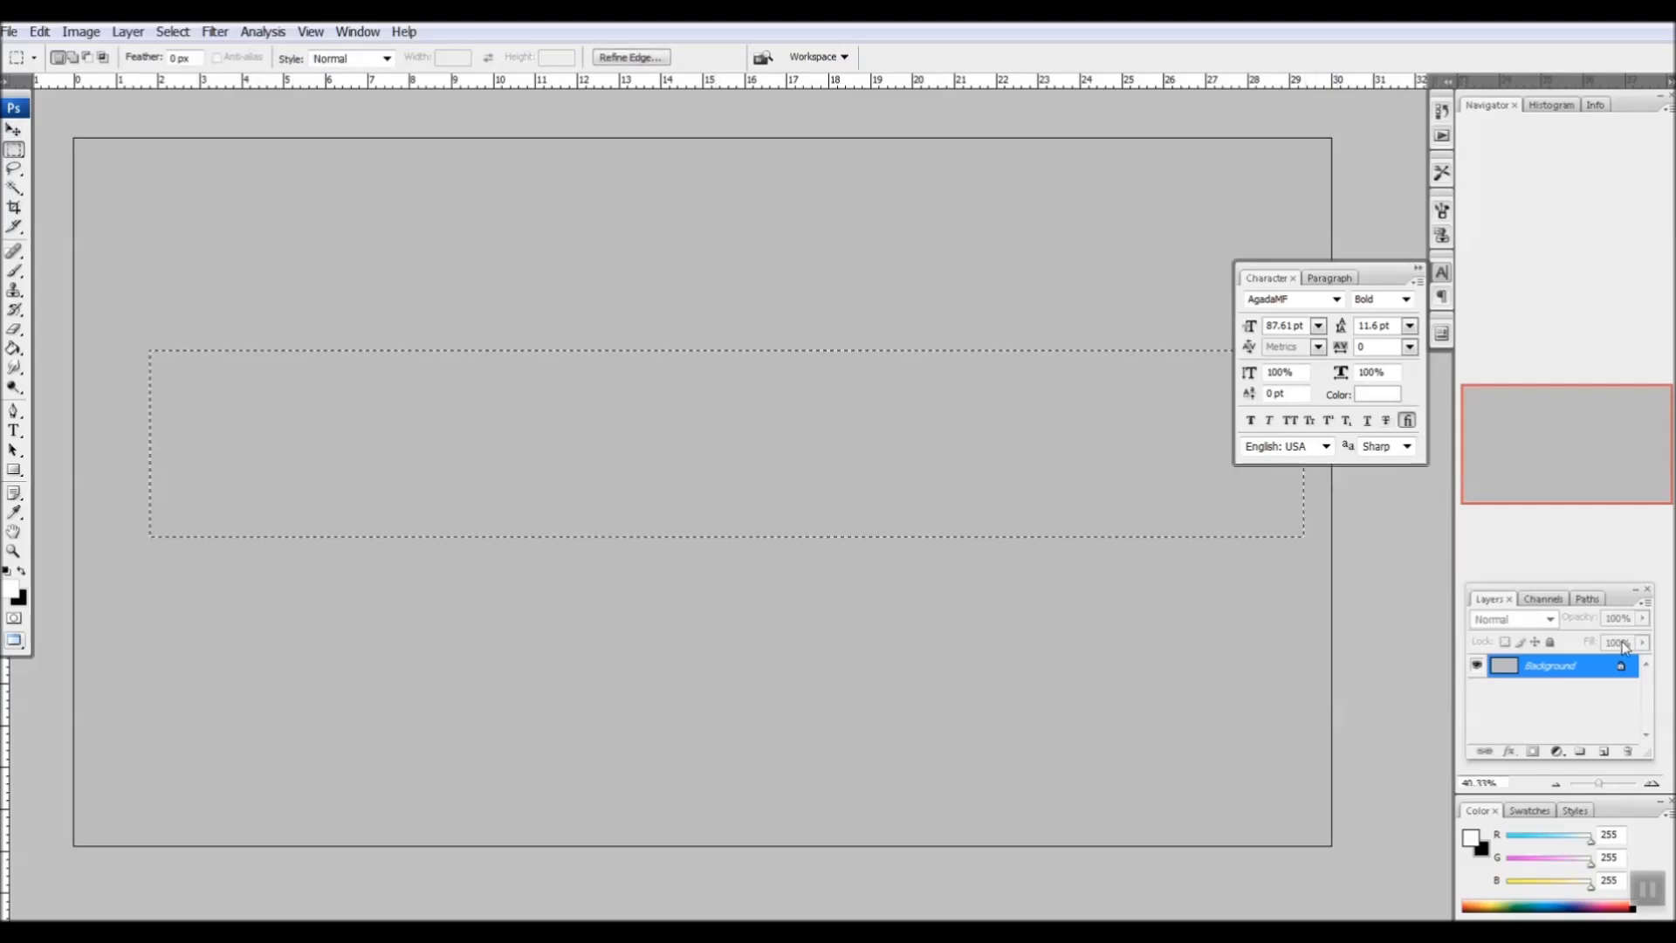
click(1603, 752)
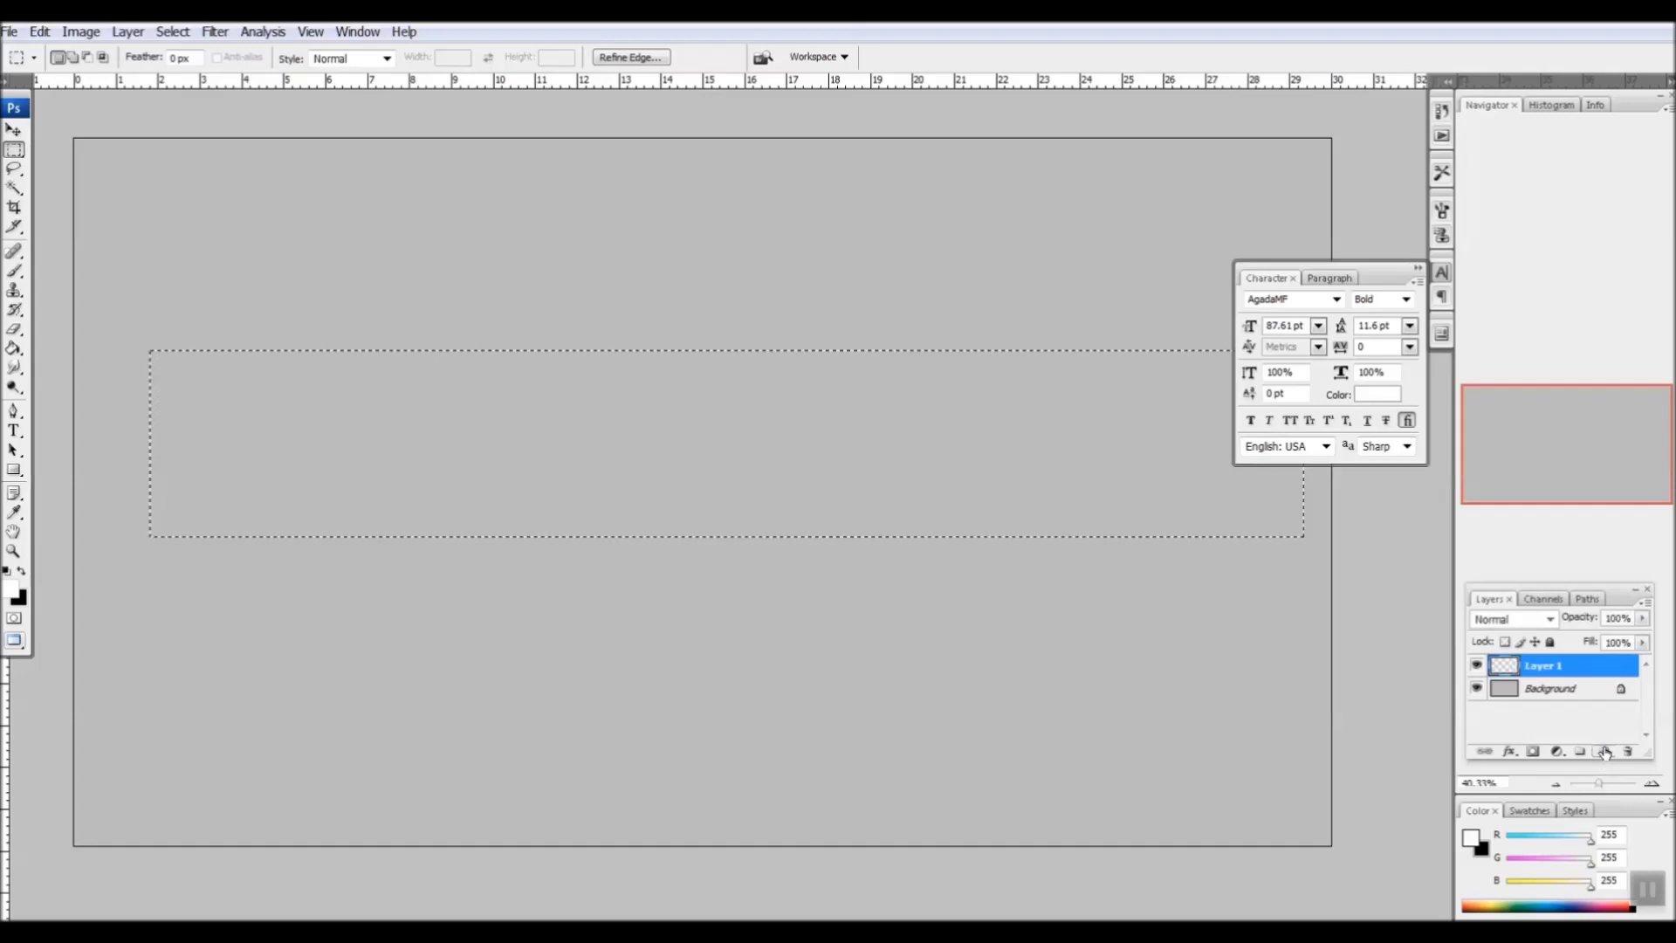
key(g)
click(15, 591)
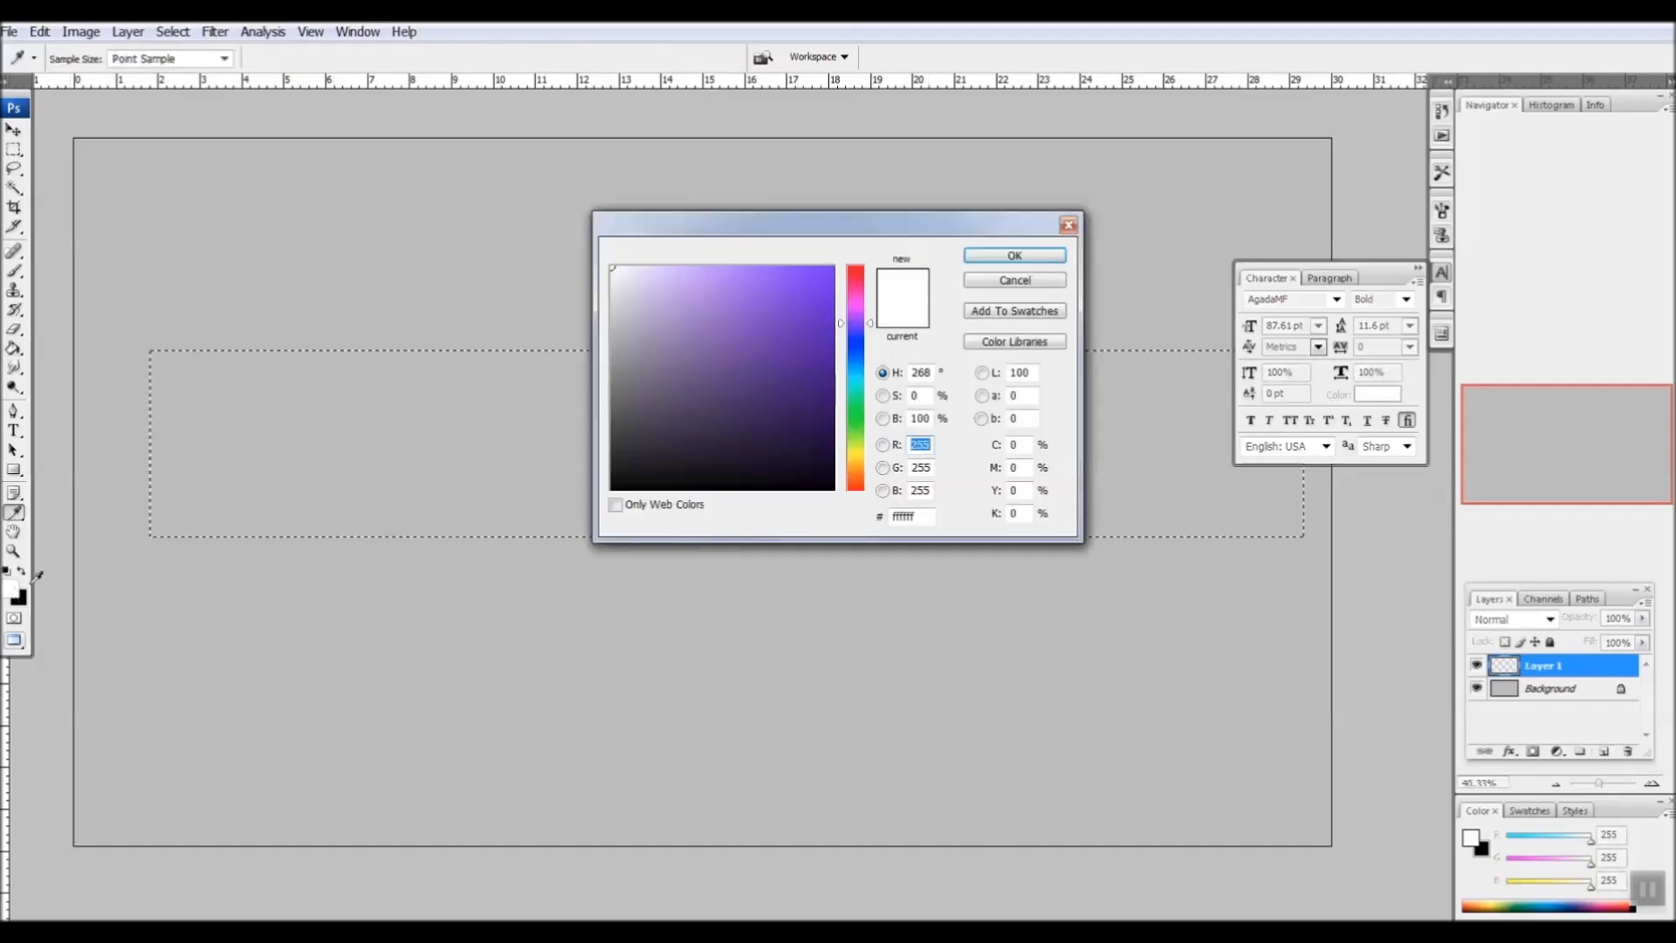
click(750, 306)
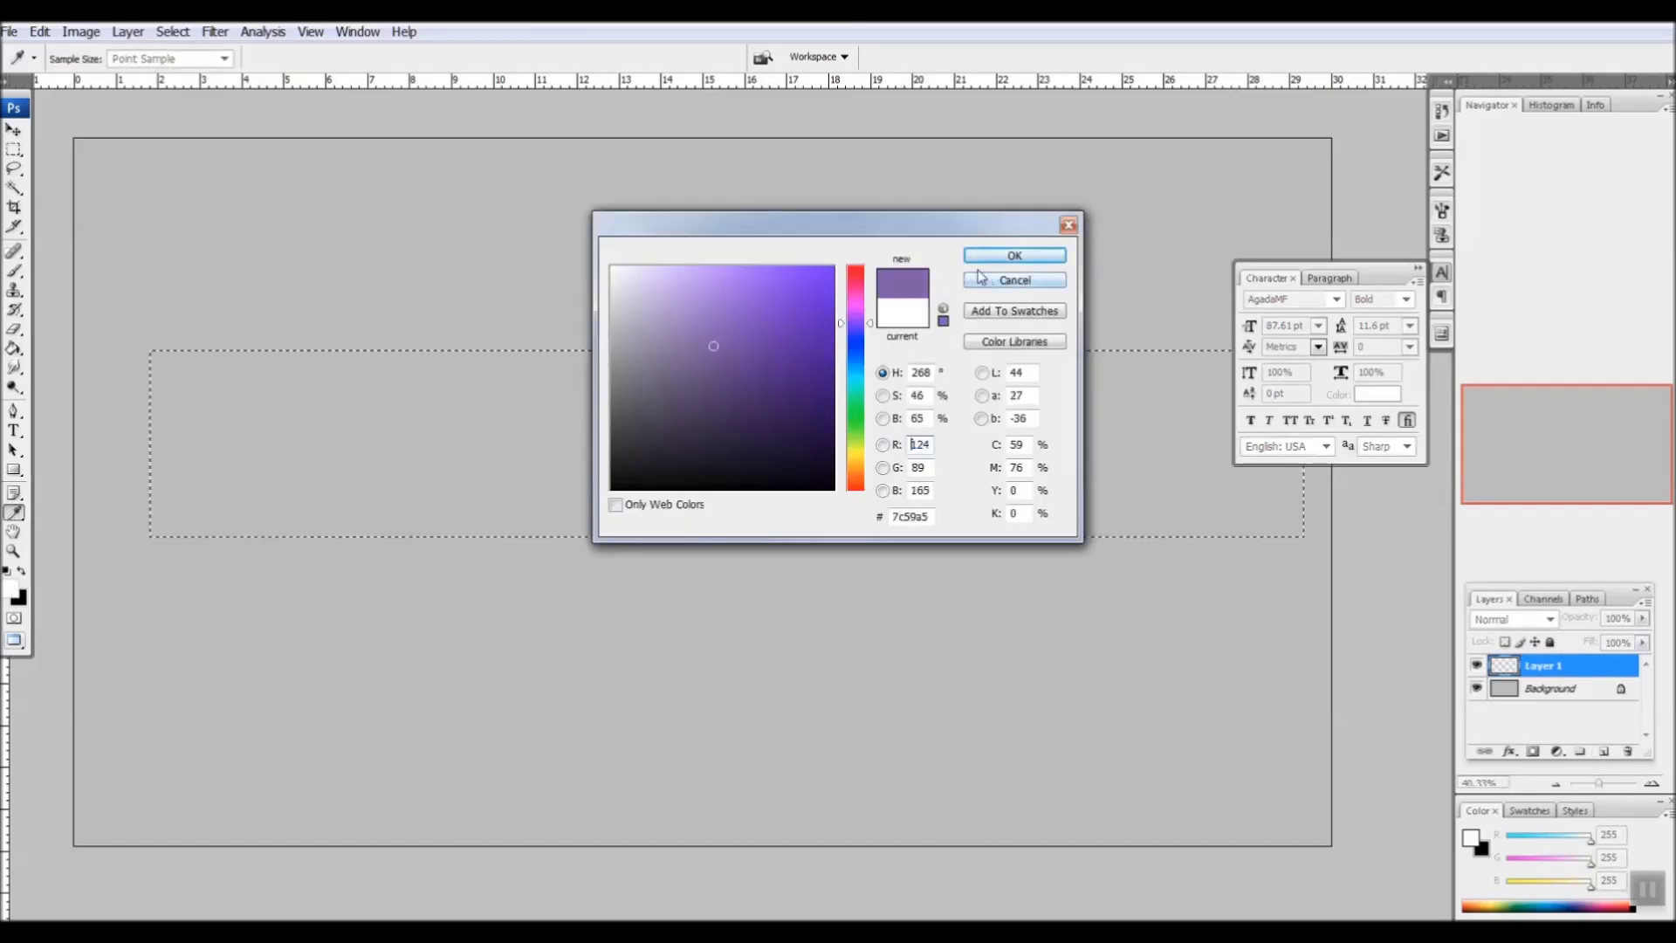
click(1013, 255)
click(722, 449)
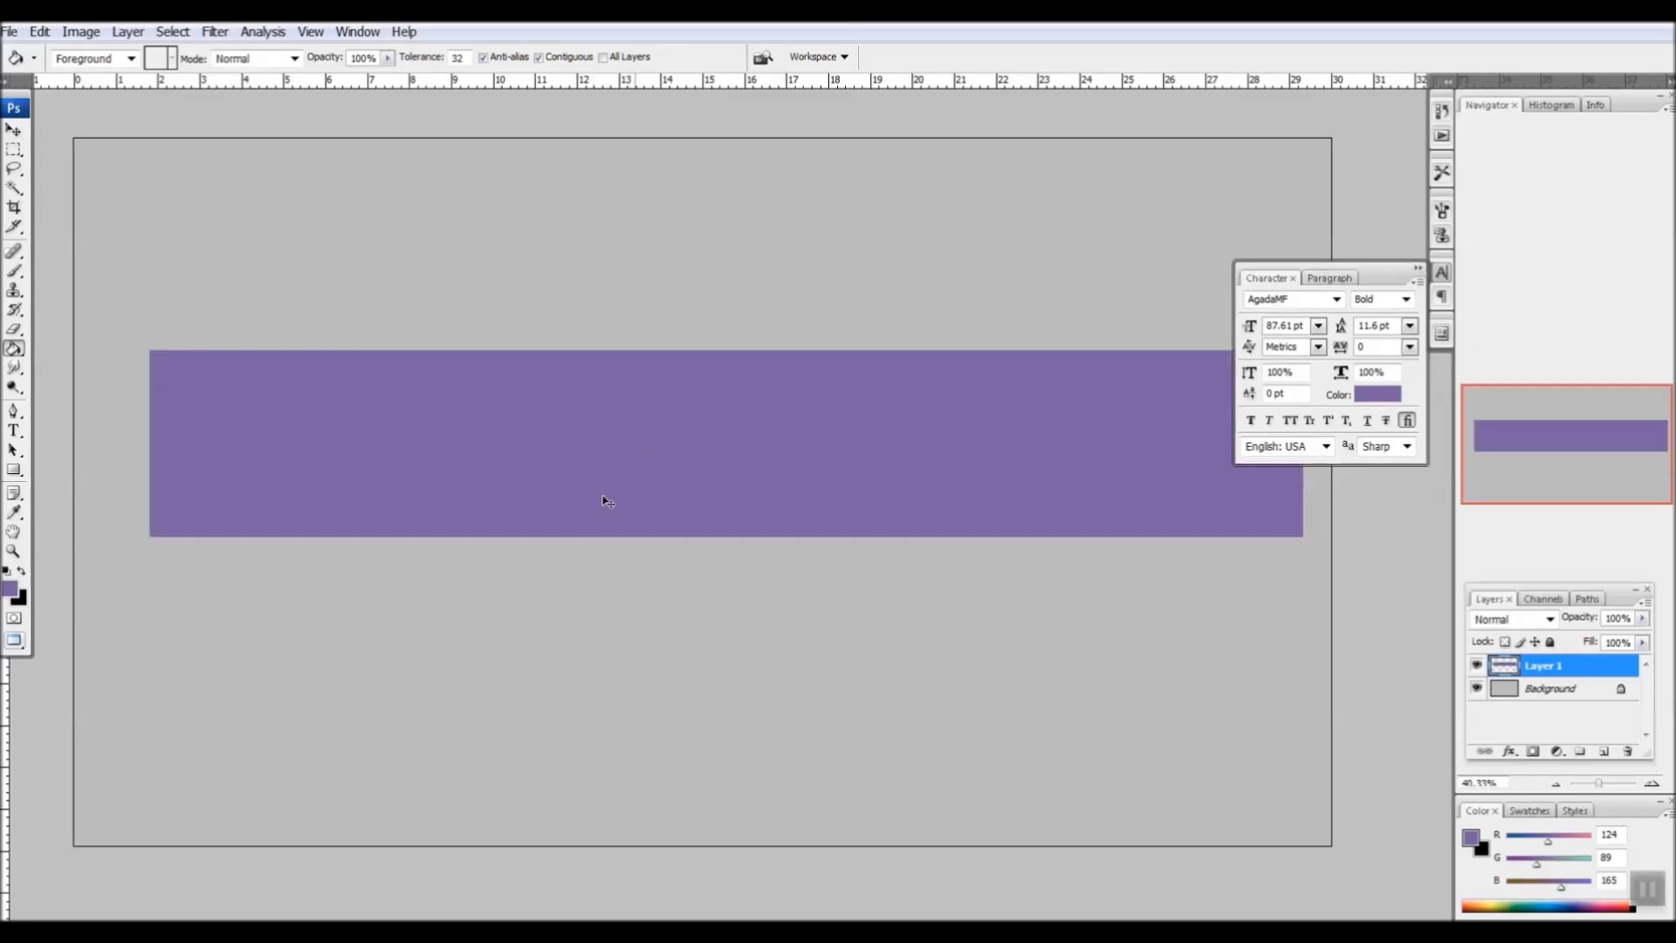
Set the text colour to white and add the text "Shrinks" on the purple rectangle
key(t)
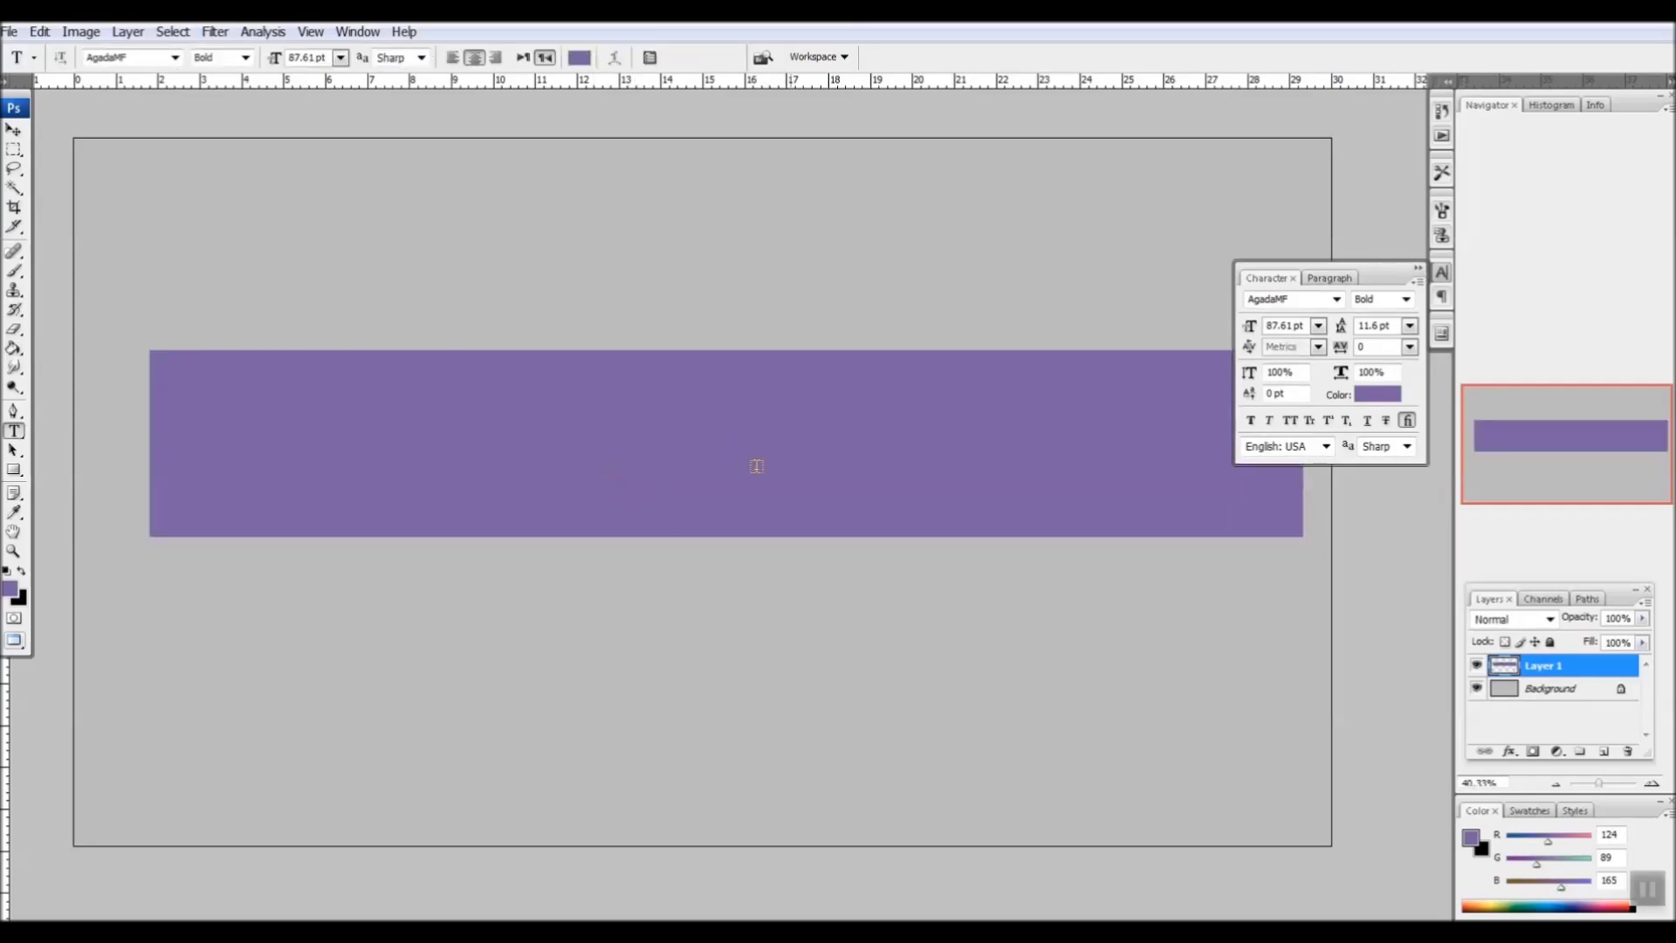
click(1373, 400)
drag(711, 349, 611, 253)
key(Return)
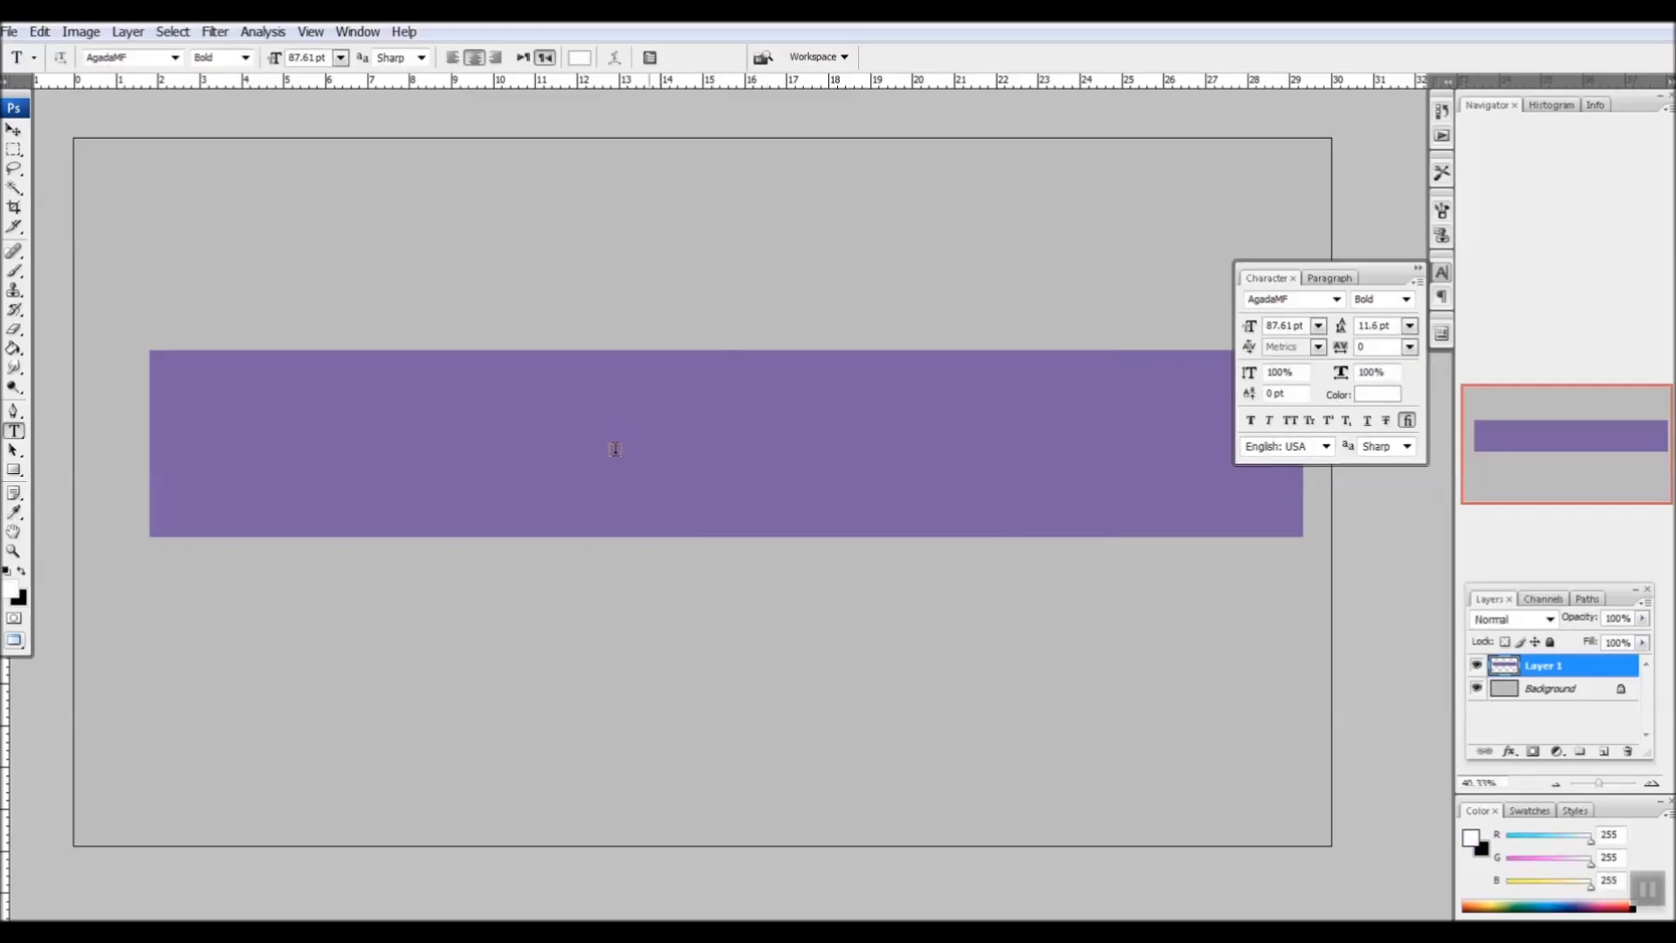
click(615, 449)
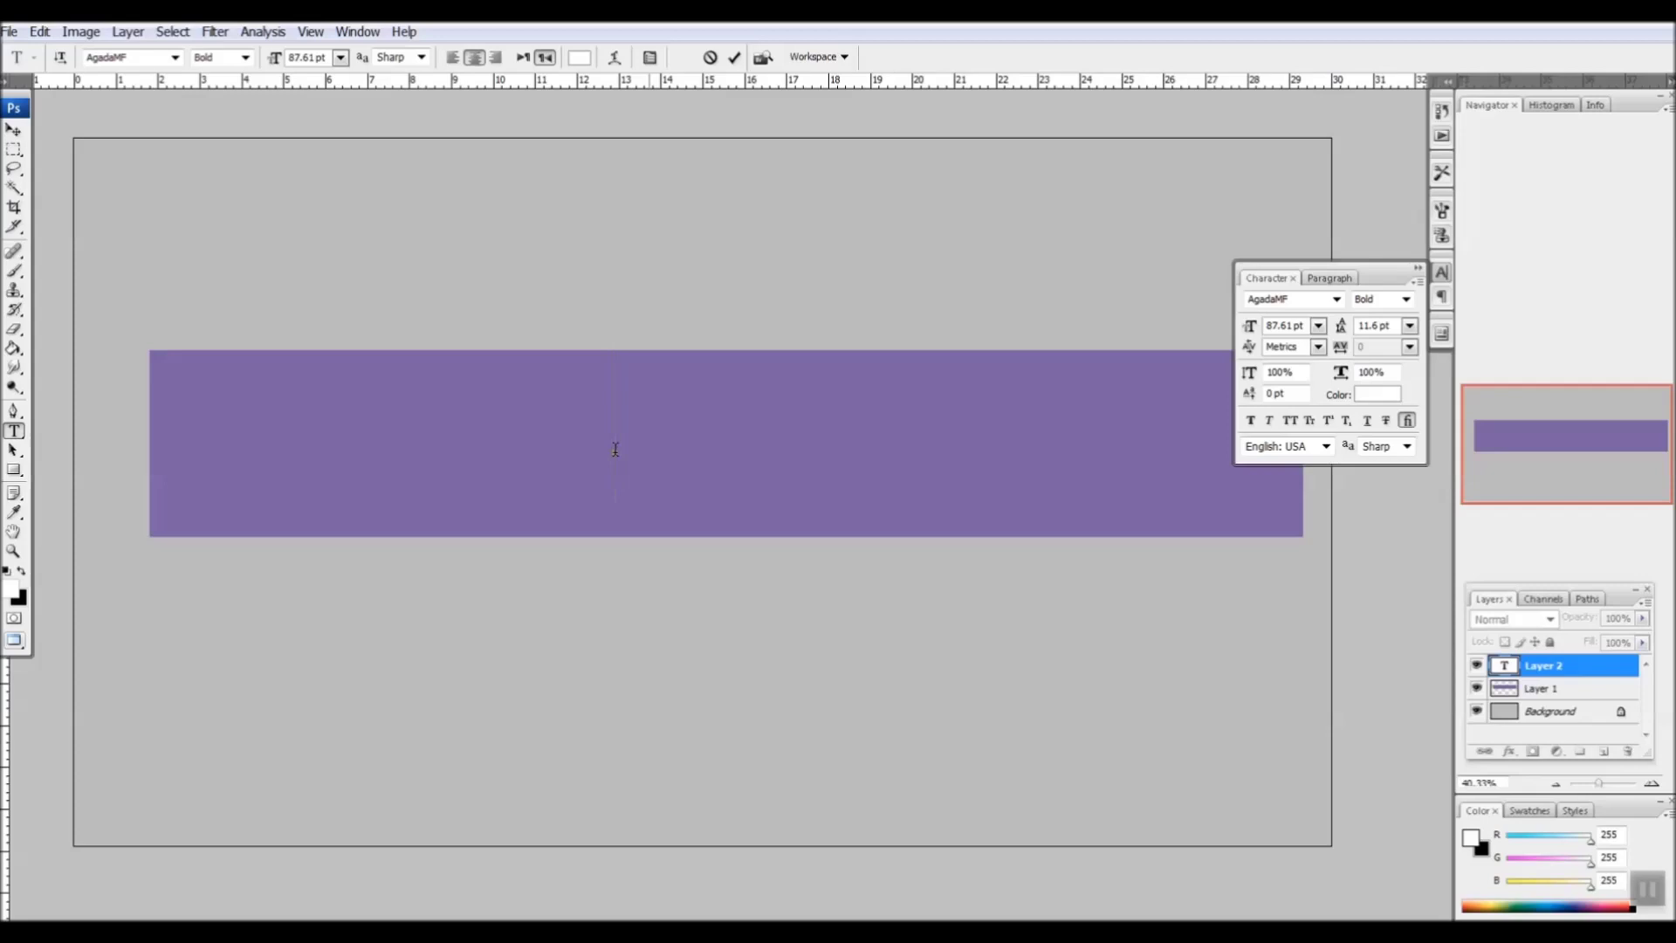
text(Shrinks)
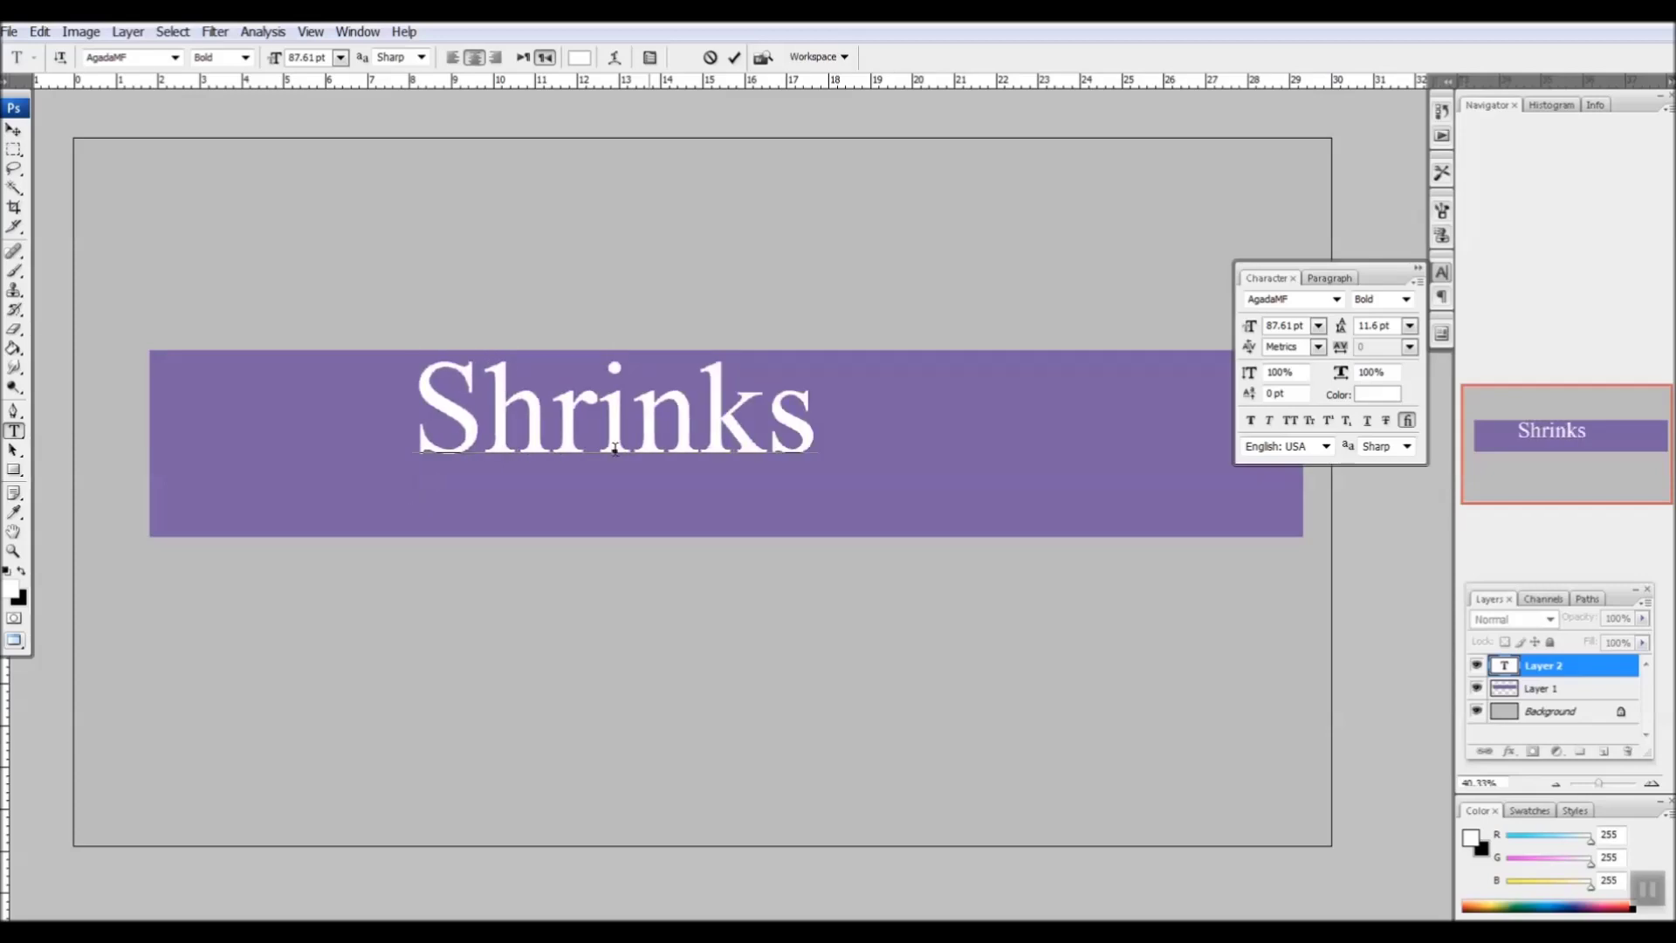
key(ctrl+Return)
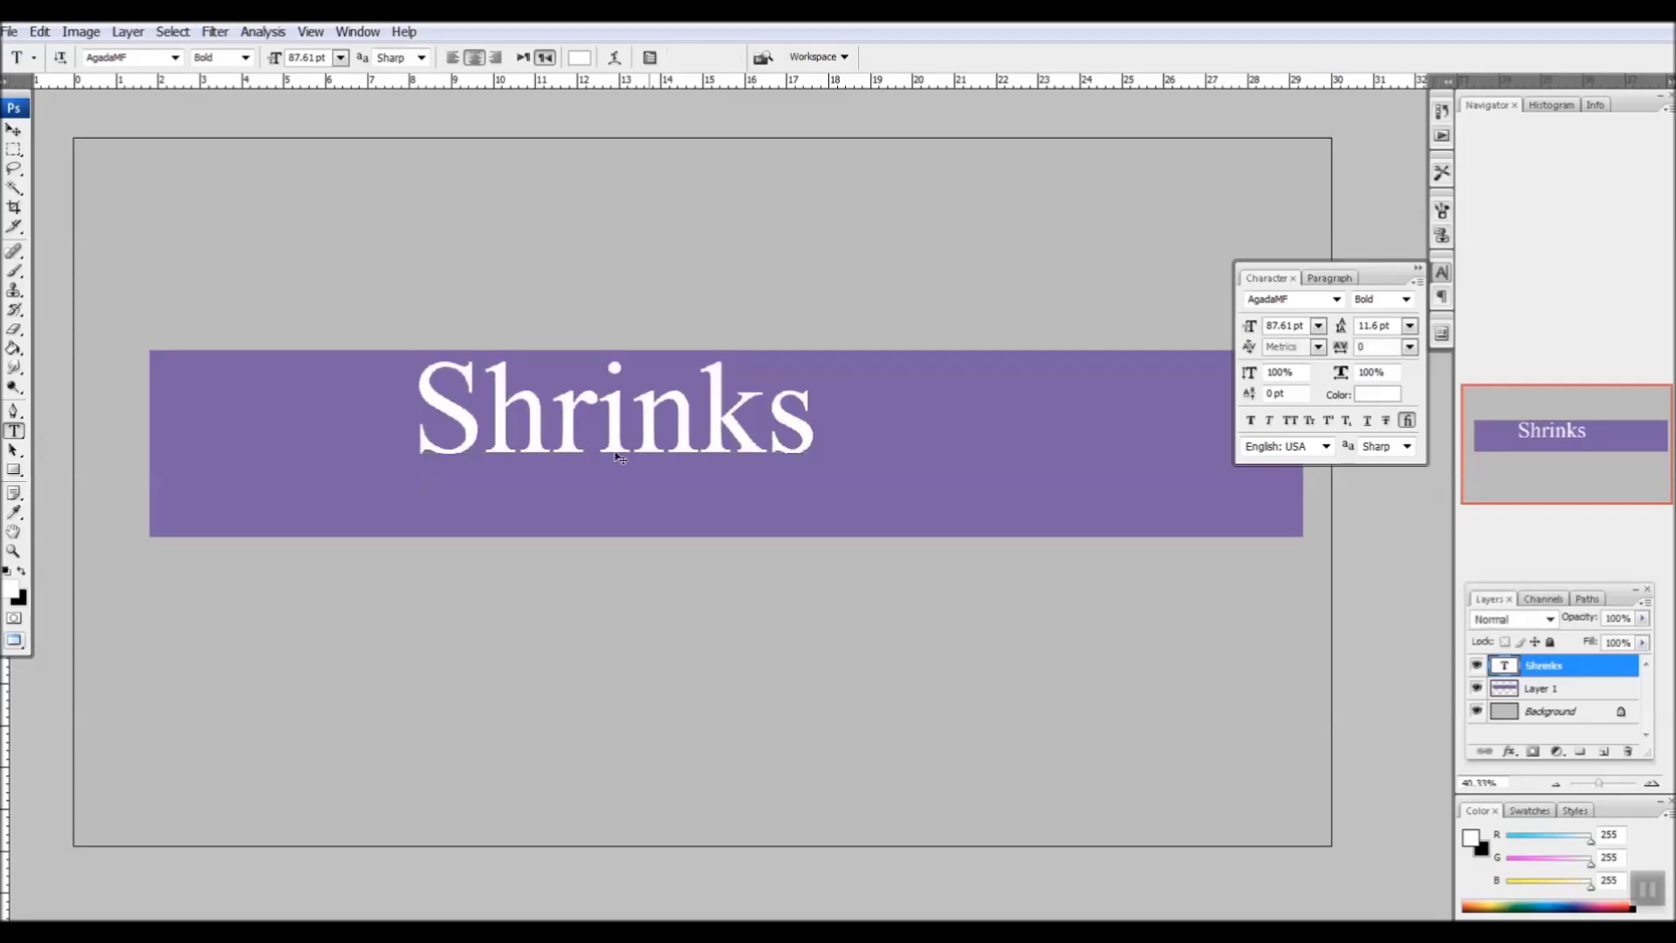
Centre the Shrinks text on the purple rectangle and set its font to Dosis
drag(661, 434, 765, 469)
click(1299, 303)
text(Dos)
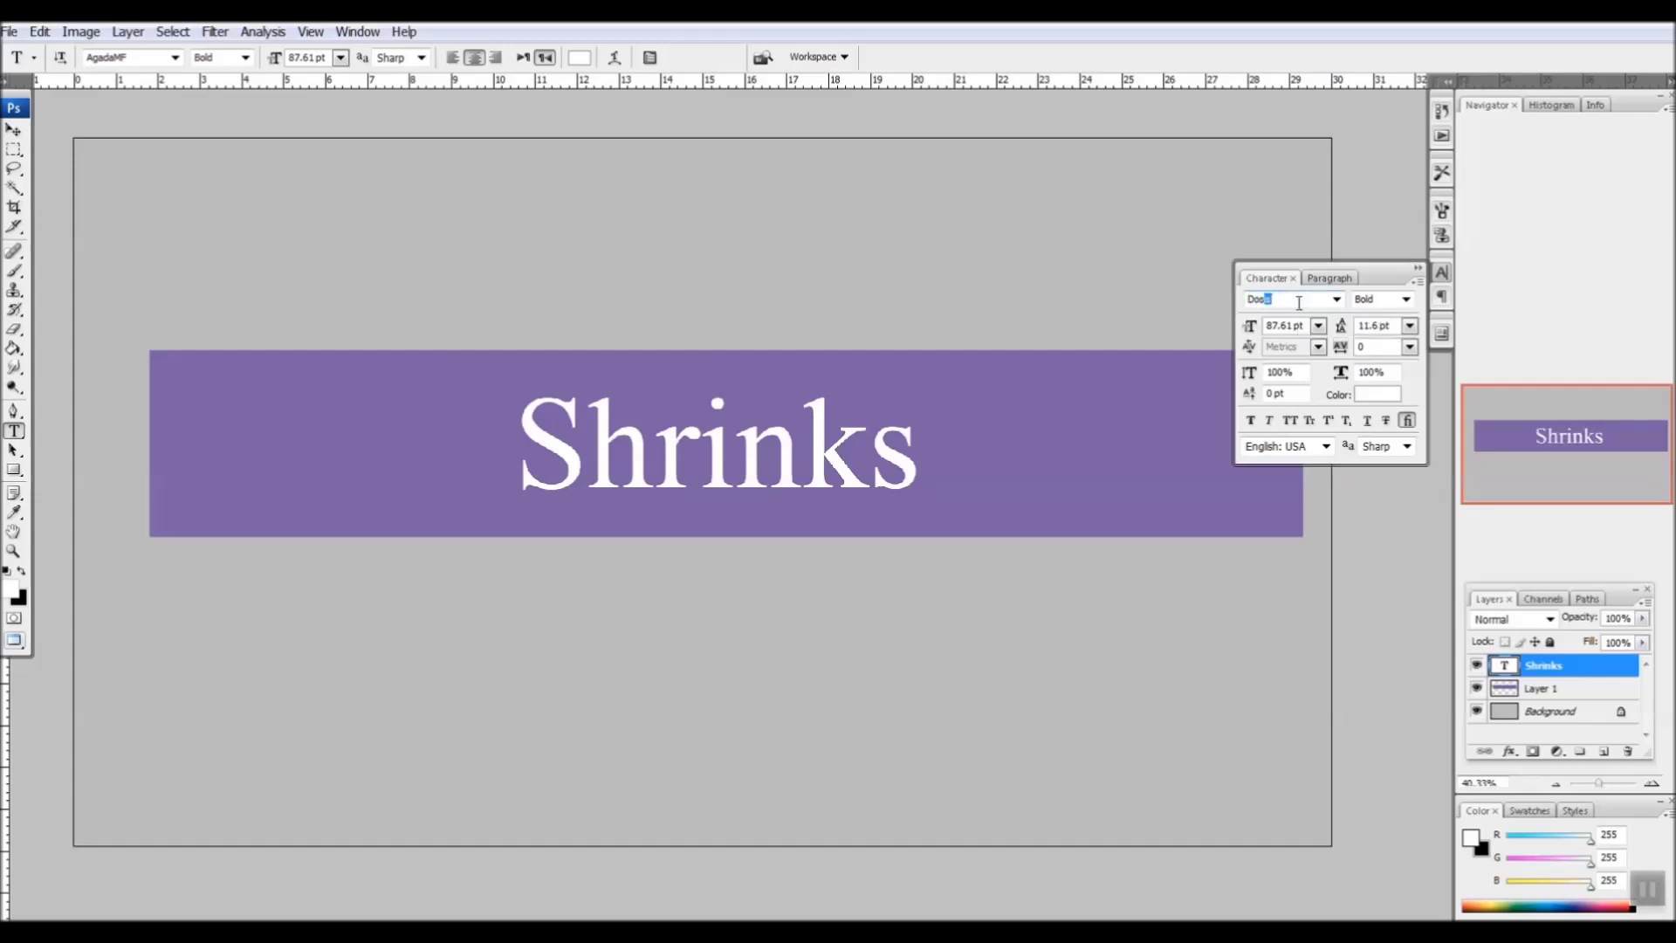
key(Return)
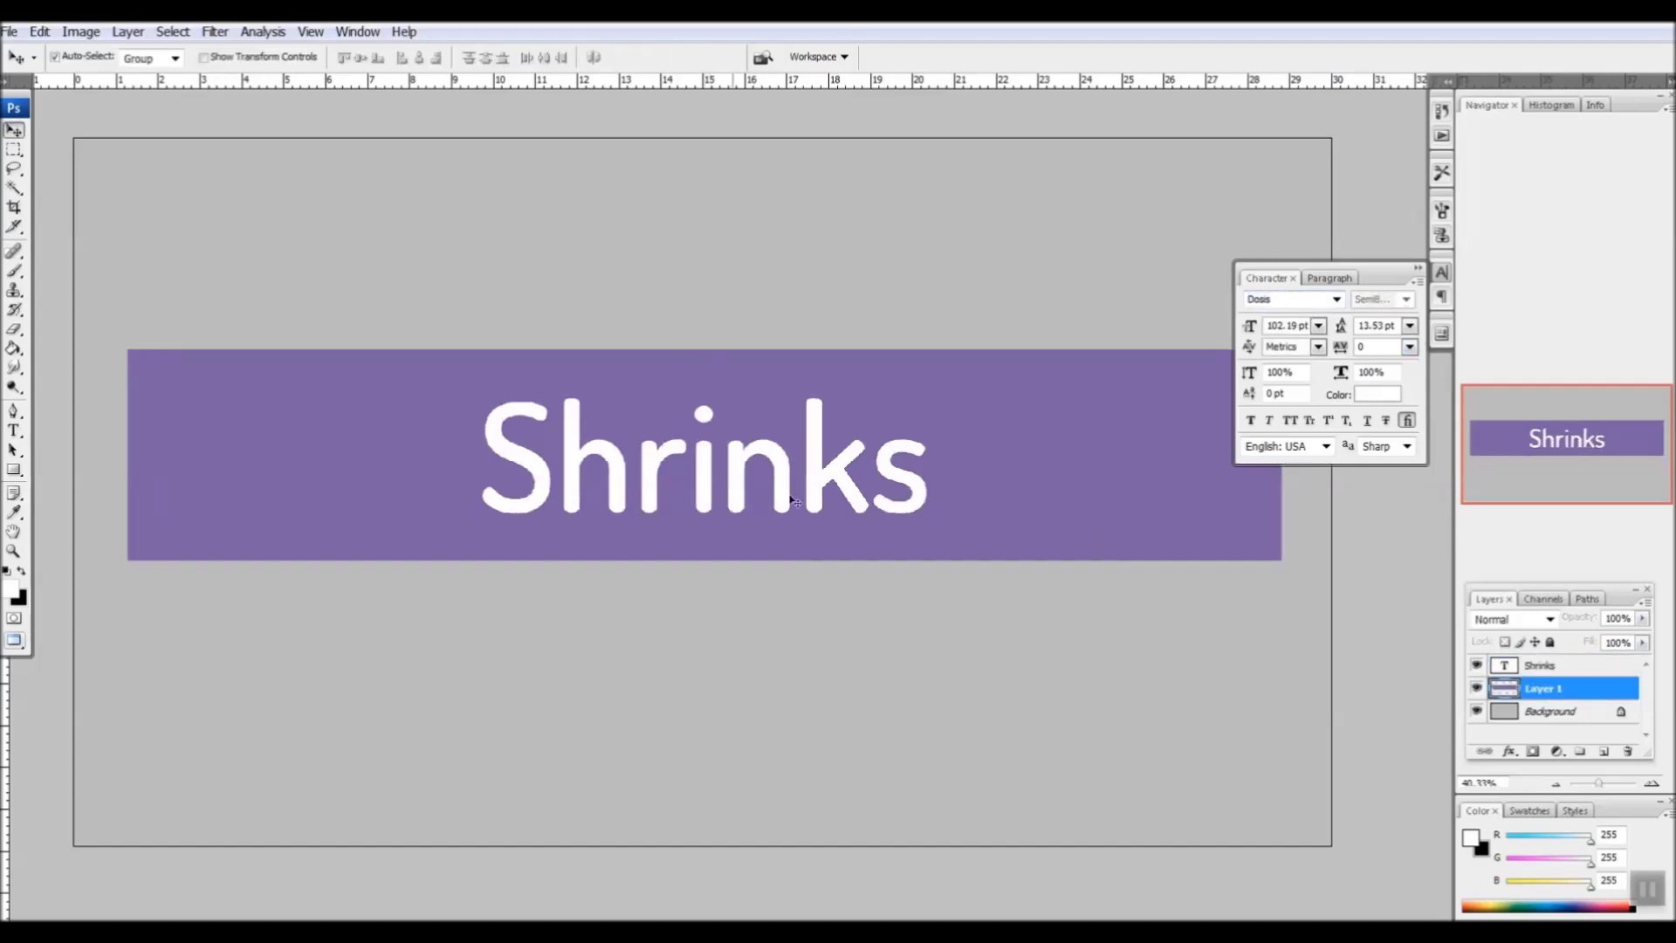
Merge the Shrinks text with the purple rectangle into one layer and open the Liquify filter on it
drag(697, 324, 829, 570)
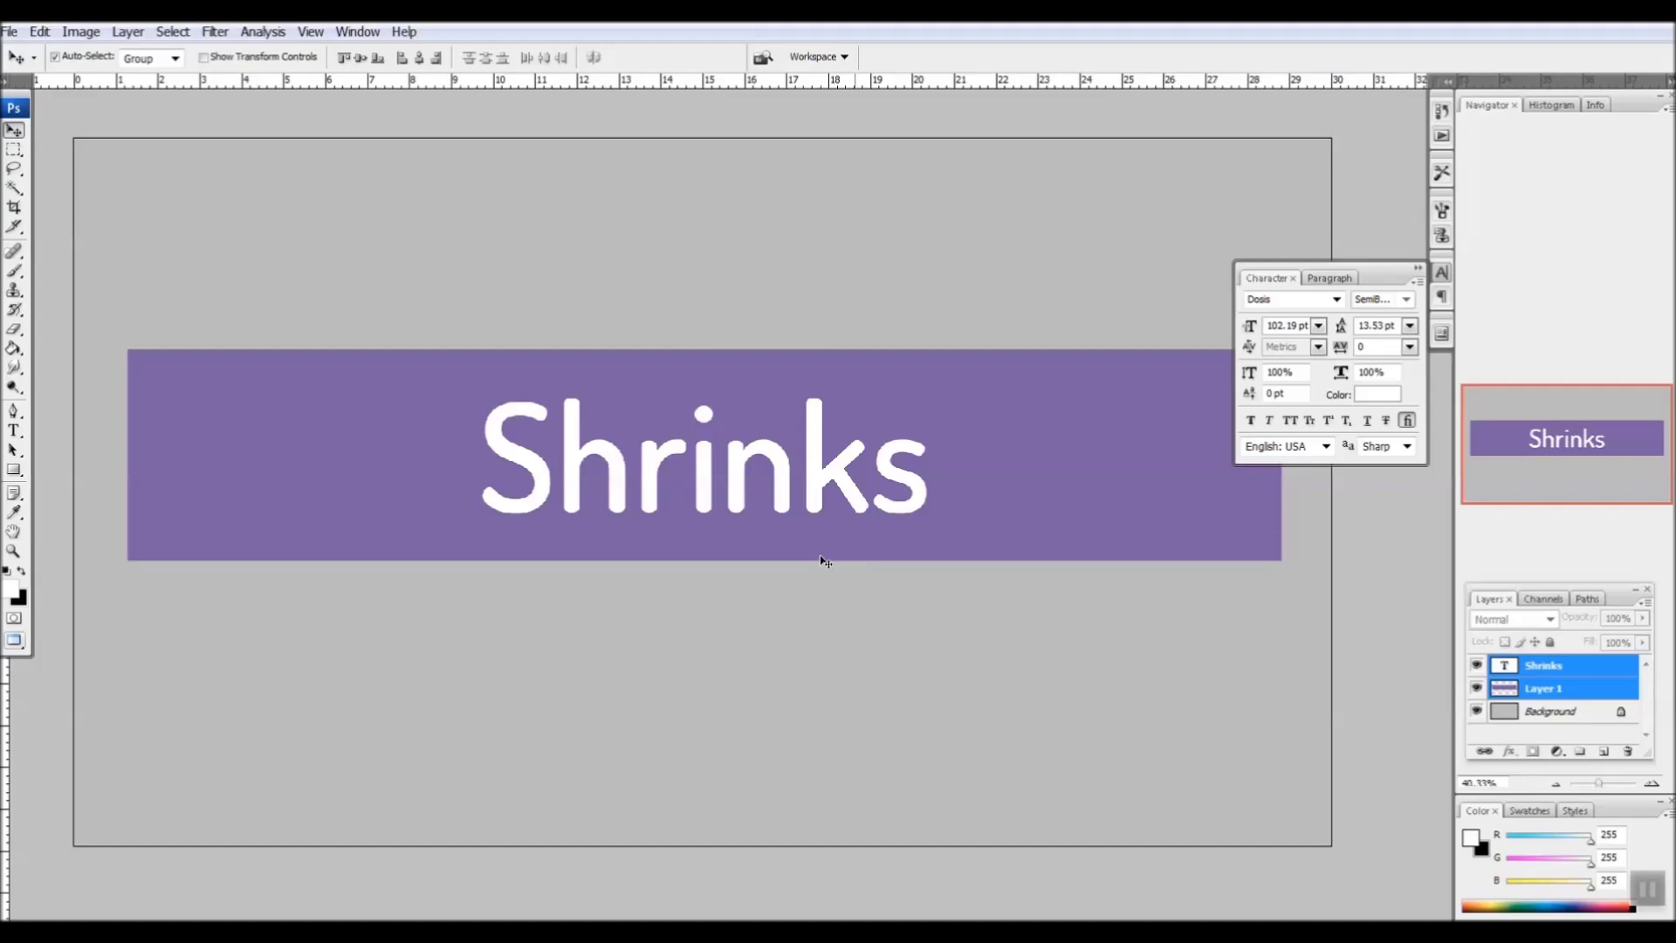
key(ctrl+e)
click(1419, 267)
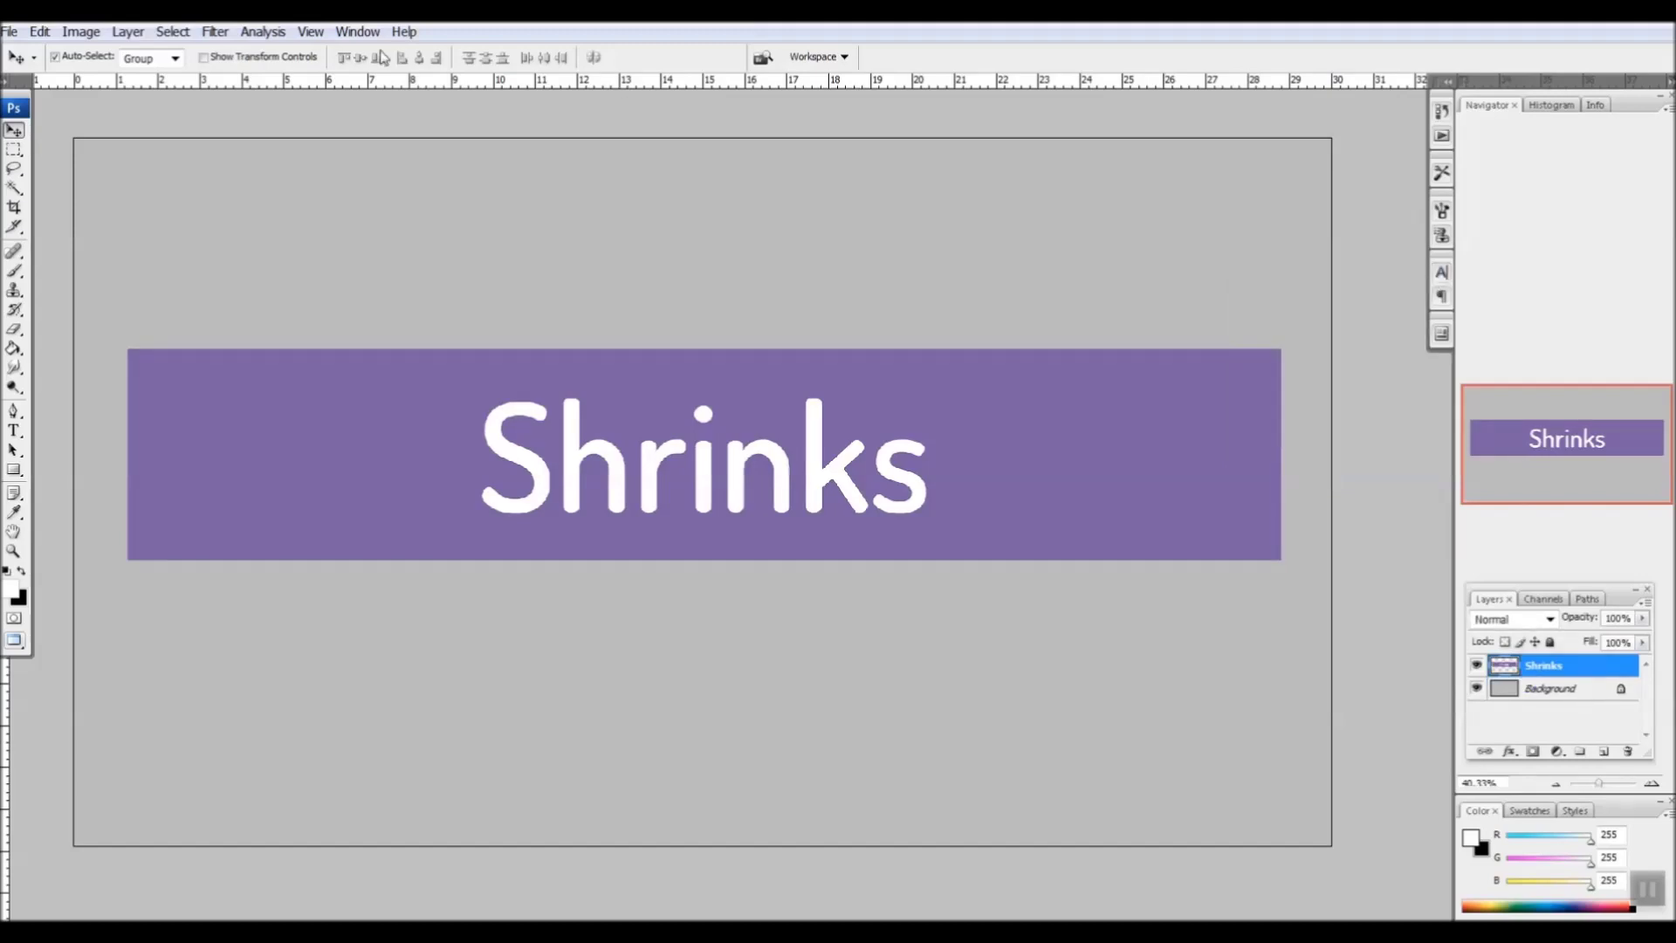
click(215, 33)
click(239, 153)
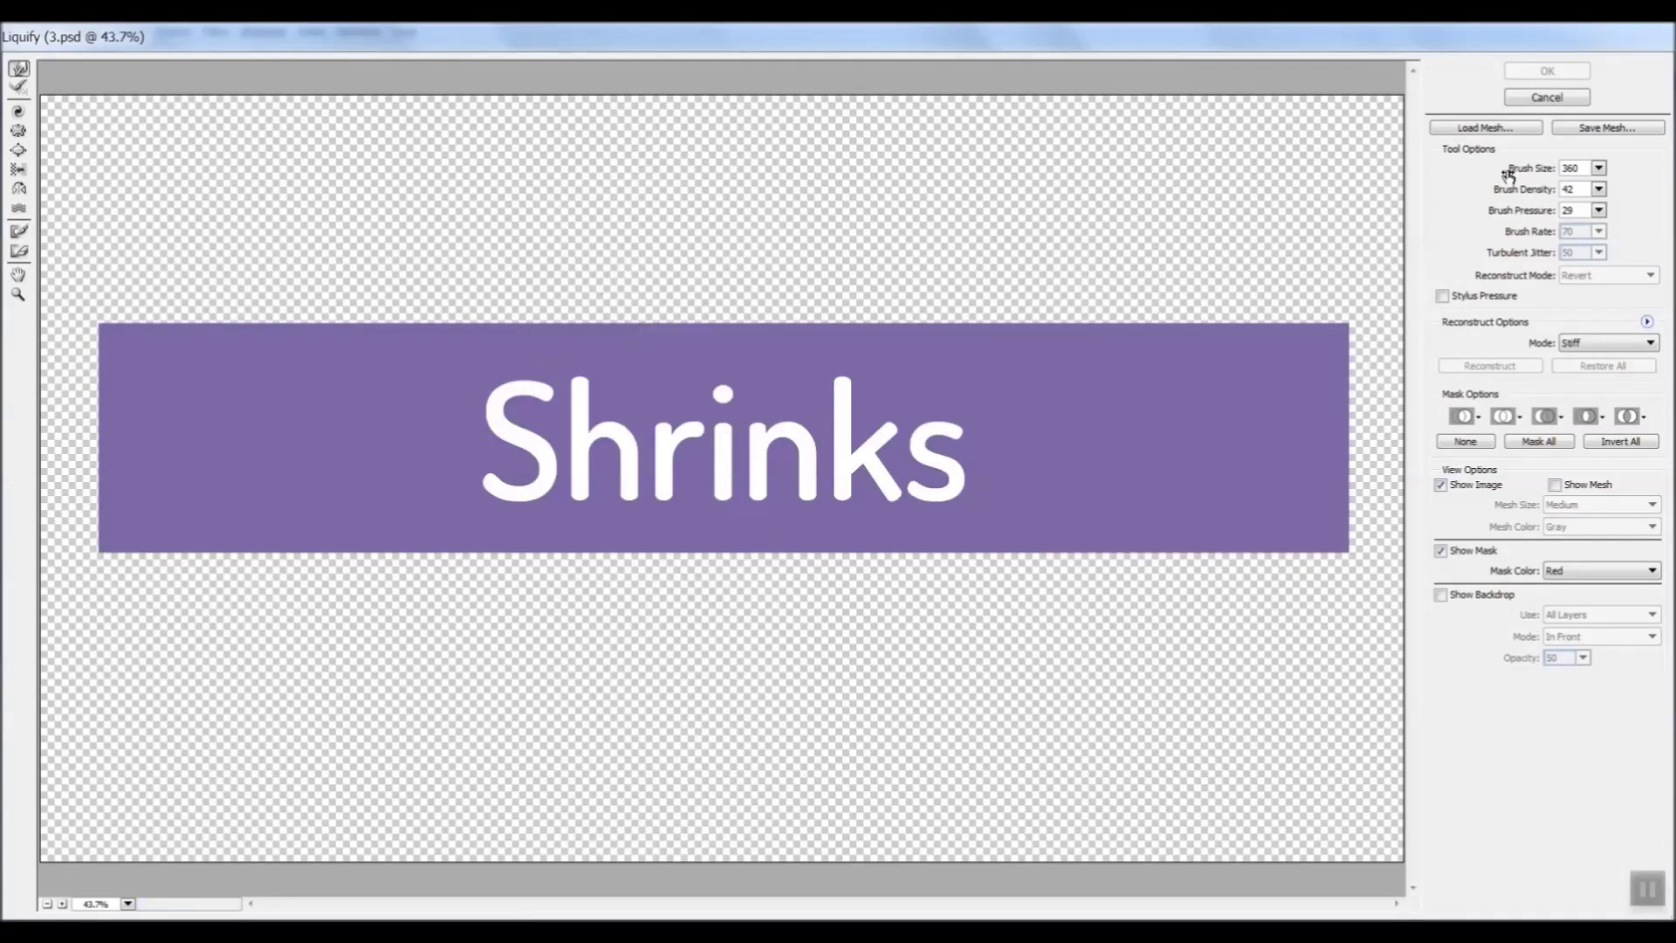
click(954, 302)
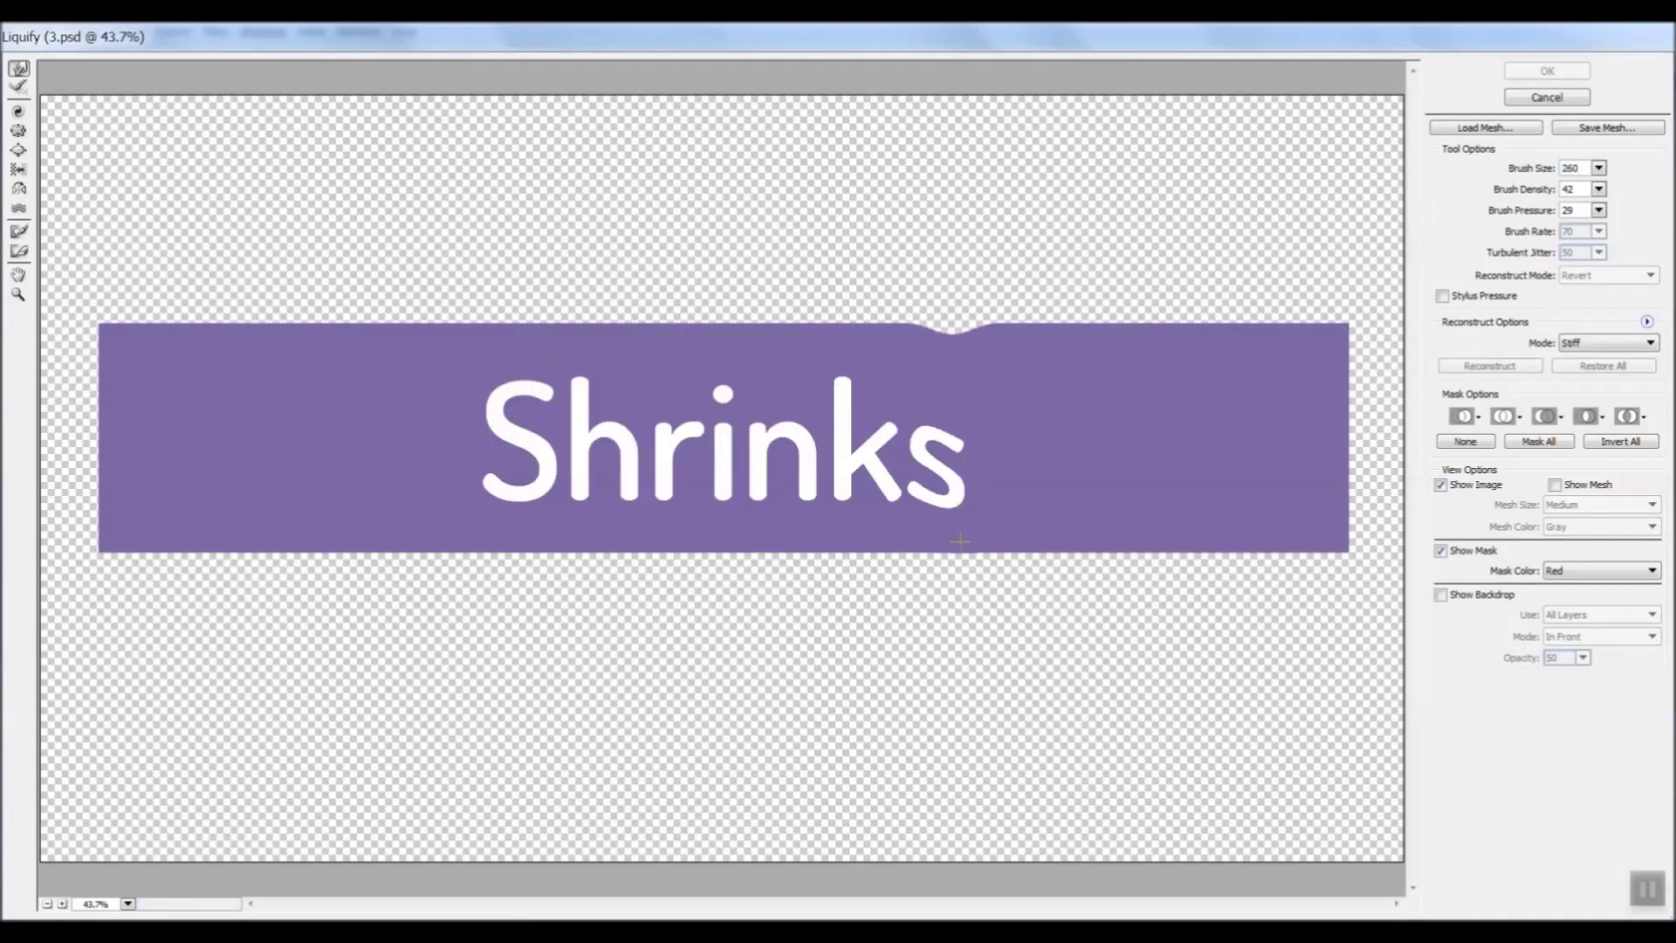
key(ctrl+z)
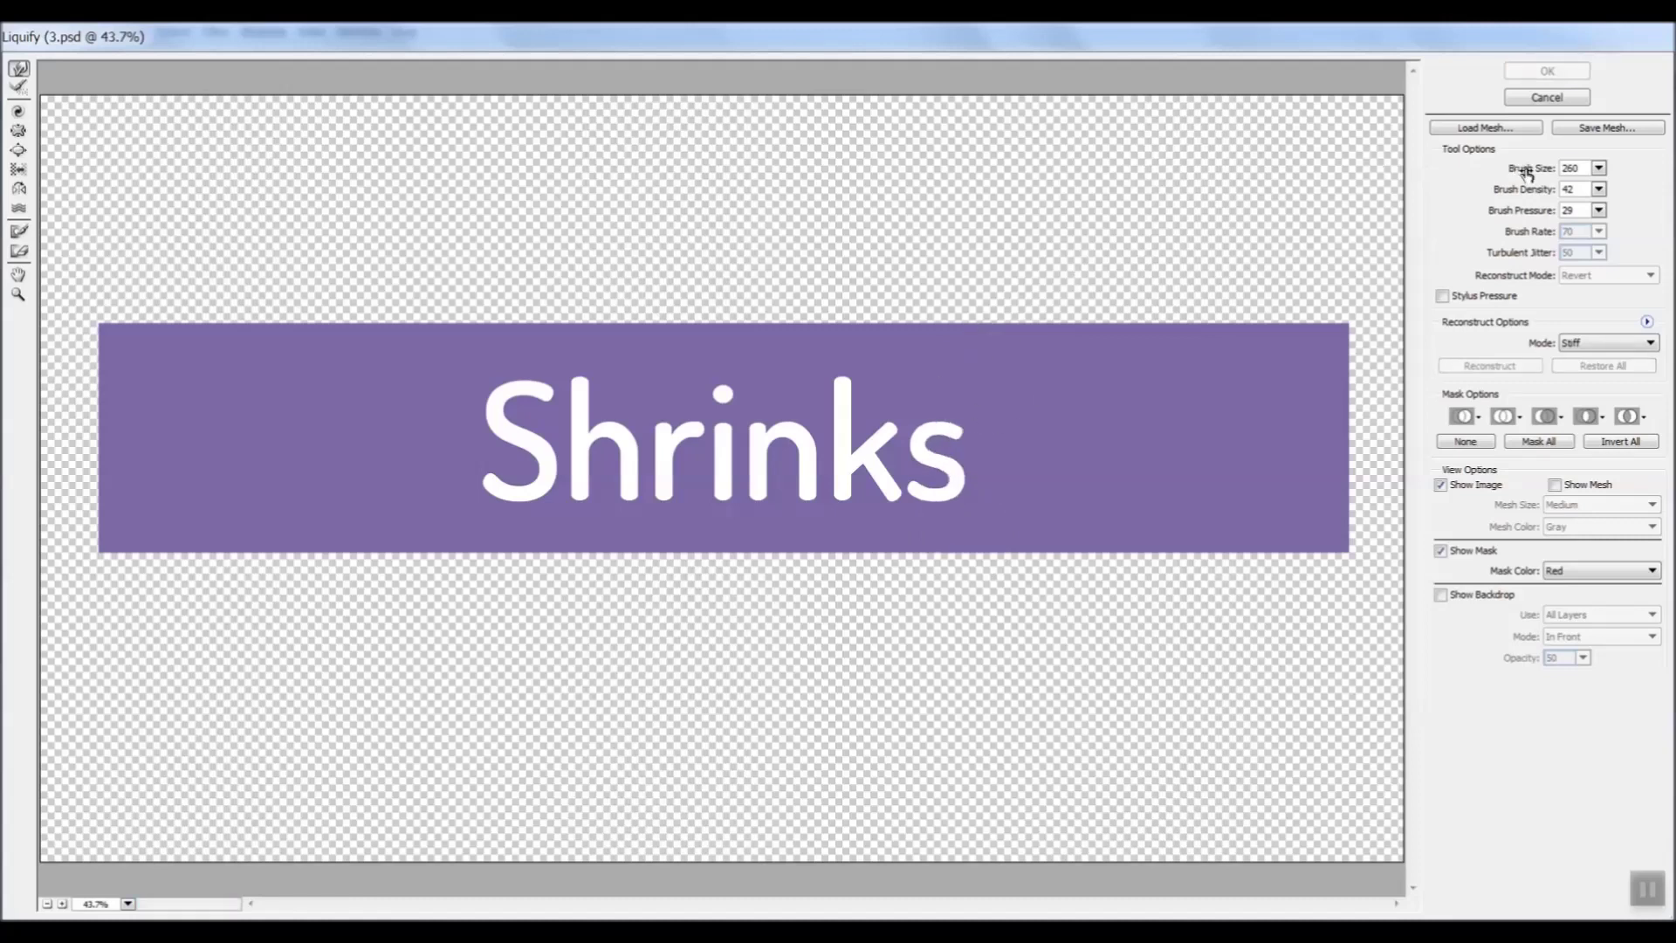
click(927, 431)
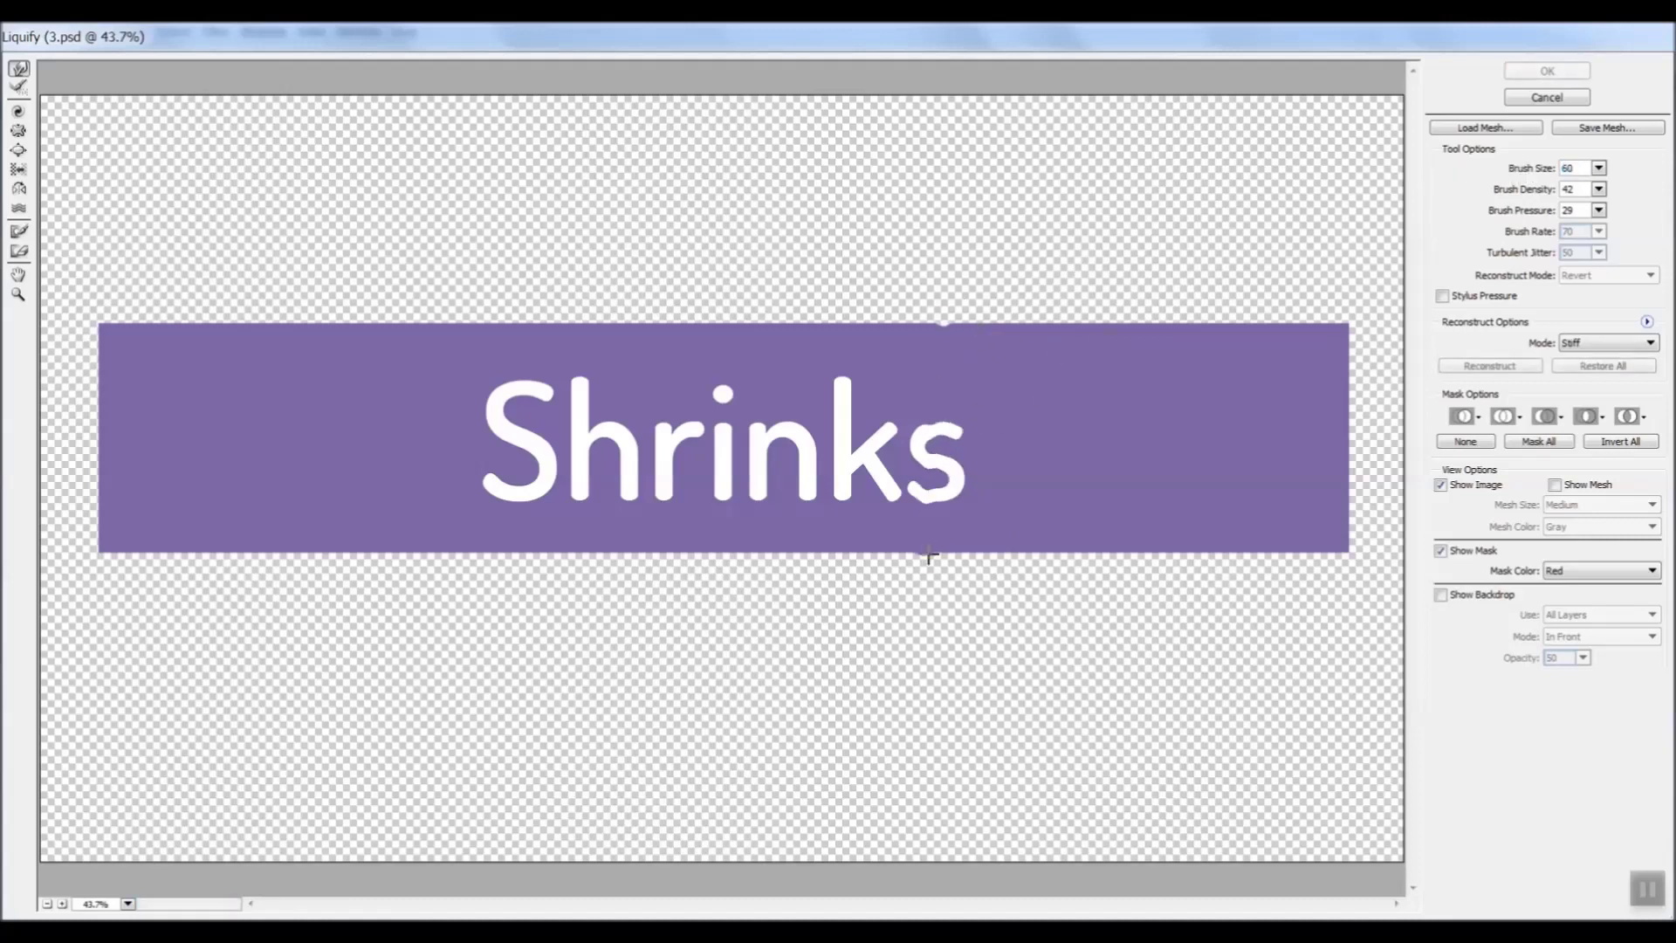
key(ctrl+z)
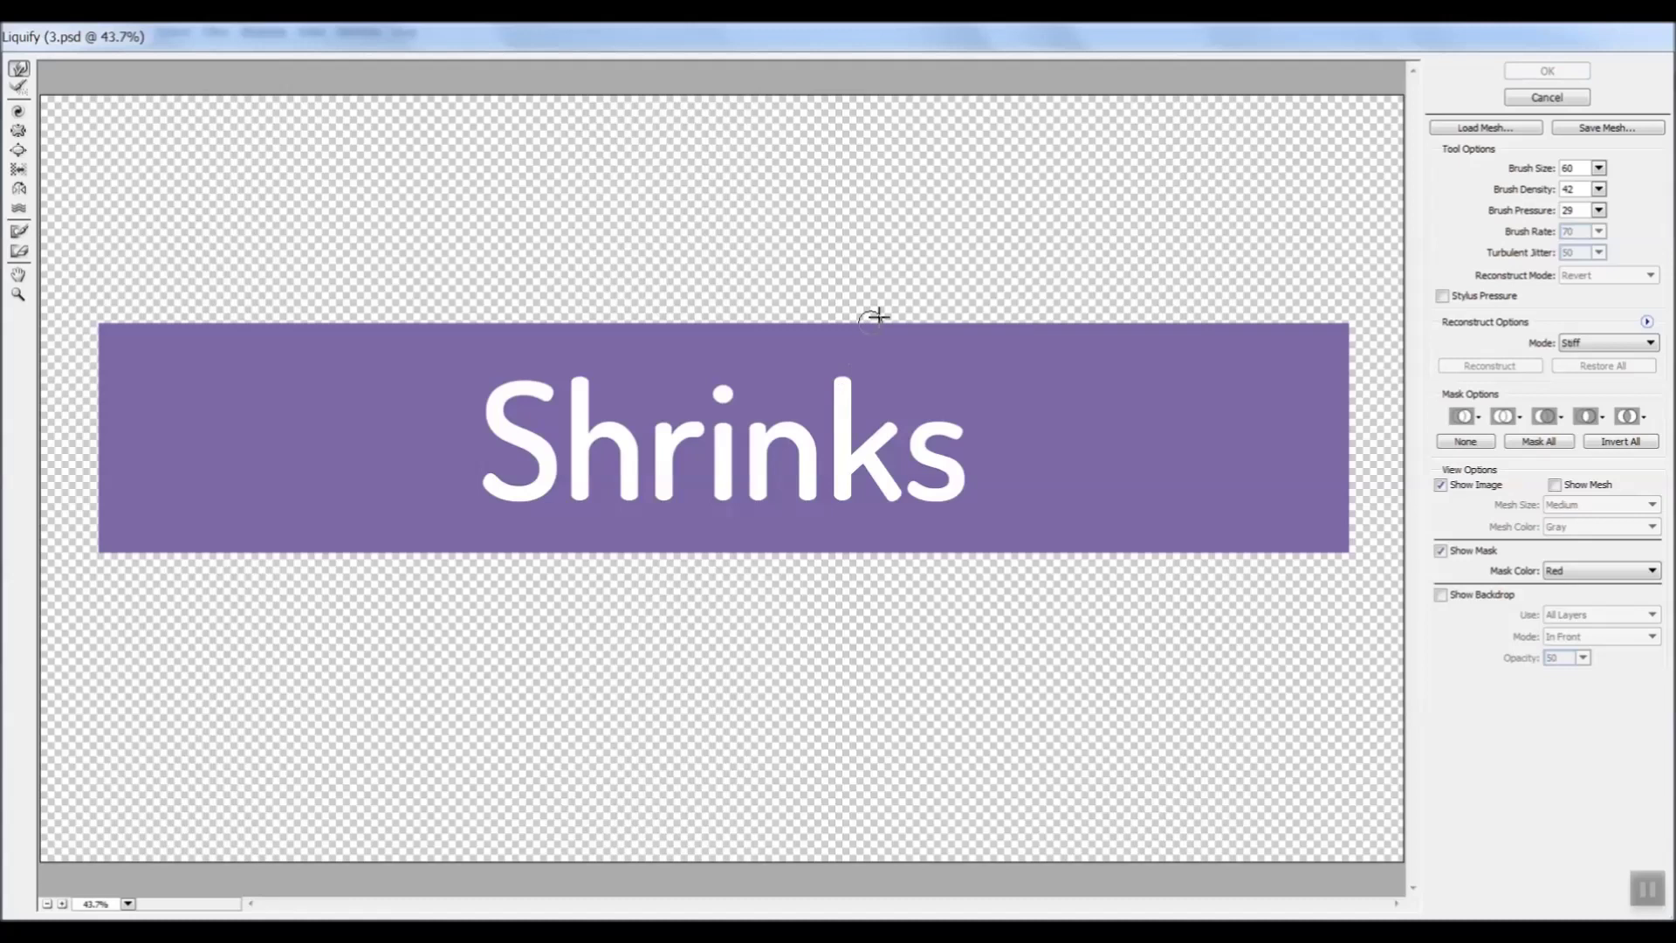
Ripple the Shrinks letters and all the banner edges with small Liquify strokes, using brush sizes 60 and 70
drag(1080, 315, 969, 587)
mouse_move(926, 536)
mouse_down()
mouse_move(861, 591)
mouse_move(812, 576)
mouse_move(816, 318)
mouse_move(722, 577)
mouse_move(699, 307)
mouse_move(591, 587)
mouse_move(541, 278)
mouse_move(502, 489)
mouse_move(384, 426)
mouse_up()
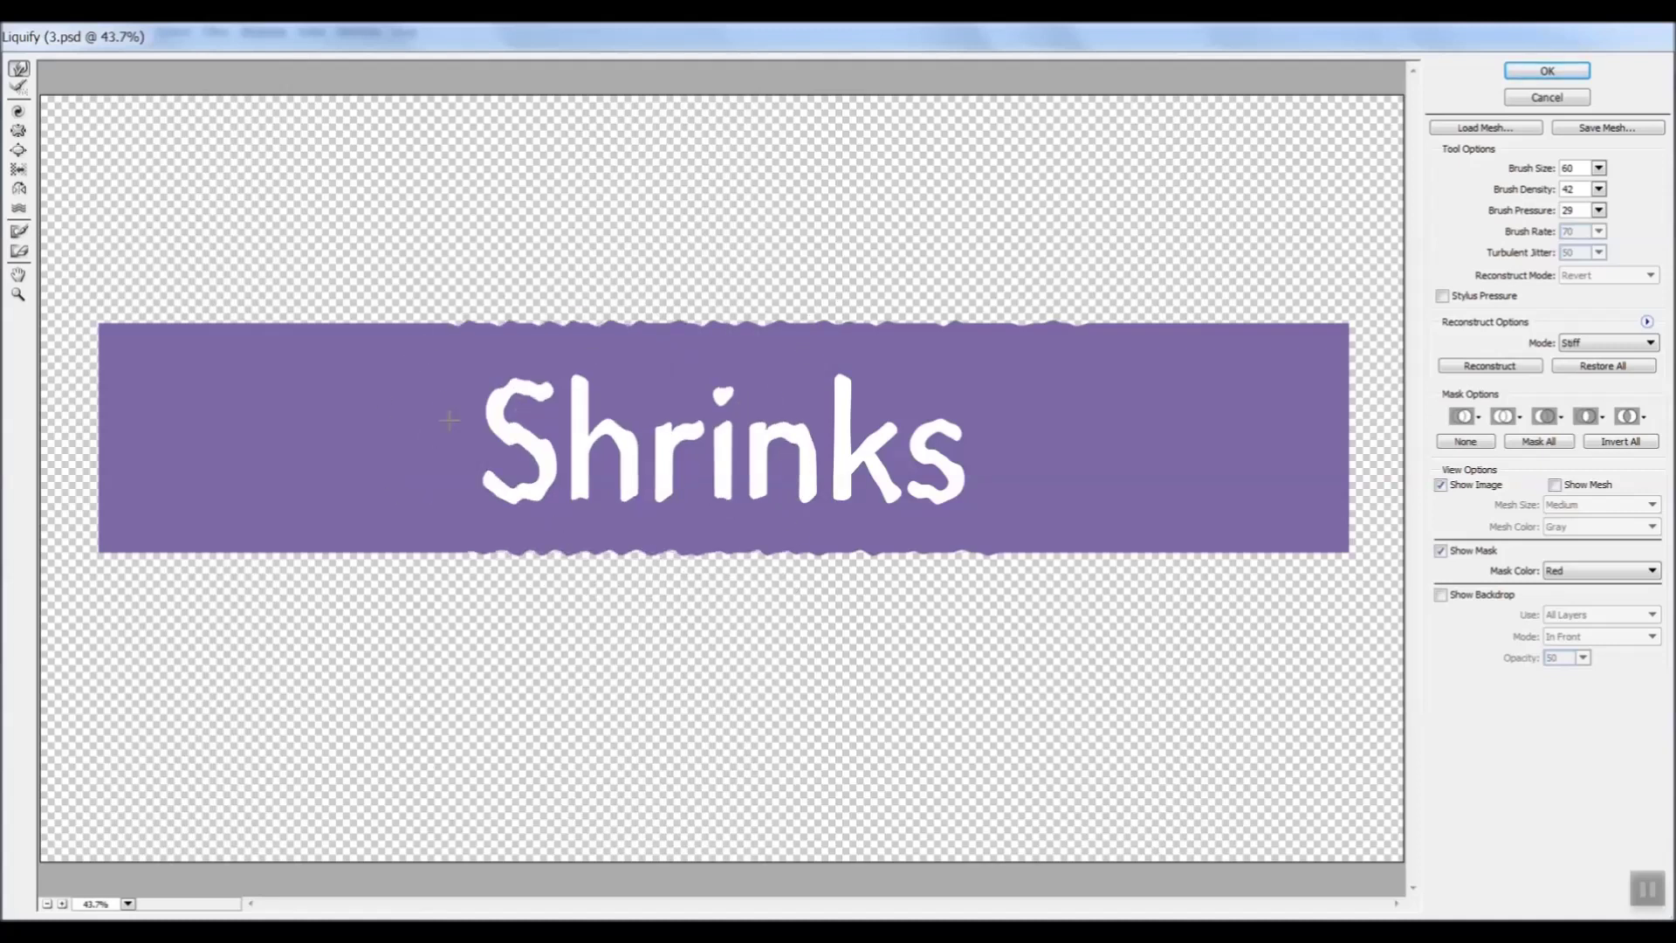
key(bracketright)
mouse_move(453, 419)
mouse_down()
mouse_move(460, 359)
mouse_move(449, 581)
mouse_move(410, 463)
mouse_move(376, 575)
mouse_move(351, 273)
mouse_move(301, 580)
mouse_move(177, 353)
mouse_up()
mouse_move(908, 314)
mouse_down()
mouse_move(841, 387)
mouse_move(799, 343)
mouse_move(661, 497)
mouse_move(599, 465)
mouse_move(483, 488)
mouse_move(416, 664)
mouse_up()
mouse_move(821, 445)
mouse_down()
mouse_move(764, 393)
mouse_move(792, 418)
mouse_move(849, 338)
mouse_up()
drag(671, 291, 532, 444)
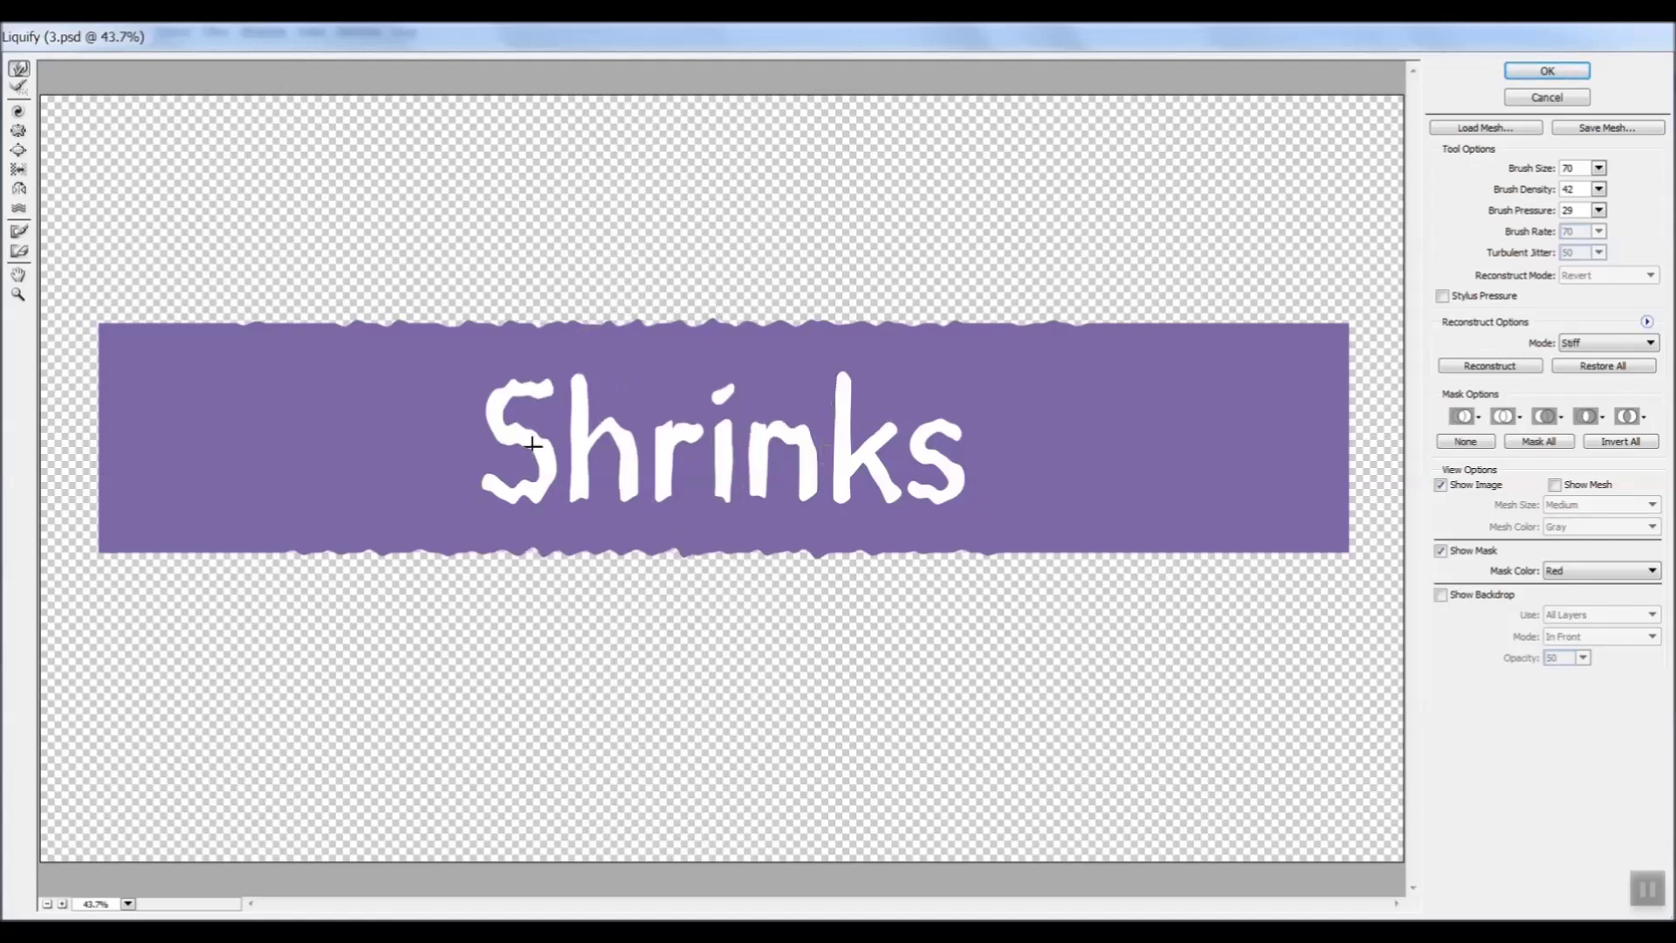
mouse_move(1103, 337)
mouse_down()
mouse_move(1208, 306)
mouse_move(1178, 613)
mouse_move(1237, 583)
mouse_move(1286, 465)
mouse_move(1353, 387)
mouse_move(1363, 570)
mouse_move(1334, 527)
mouse_move(1349, 541)
mouse_move(1368, 509)
mouse_move(1362, 596)
mouse_move(1347, 321)
mouse_up()
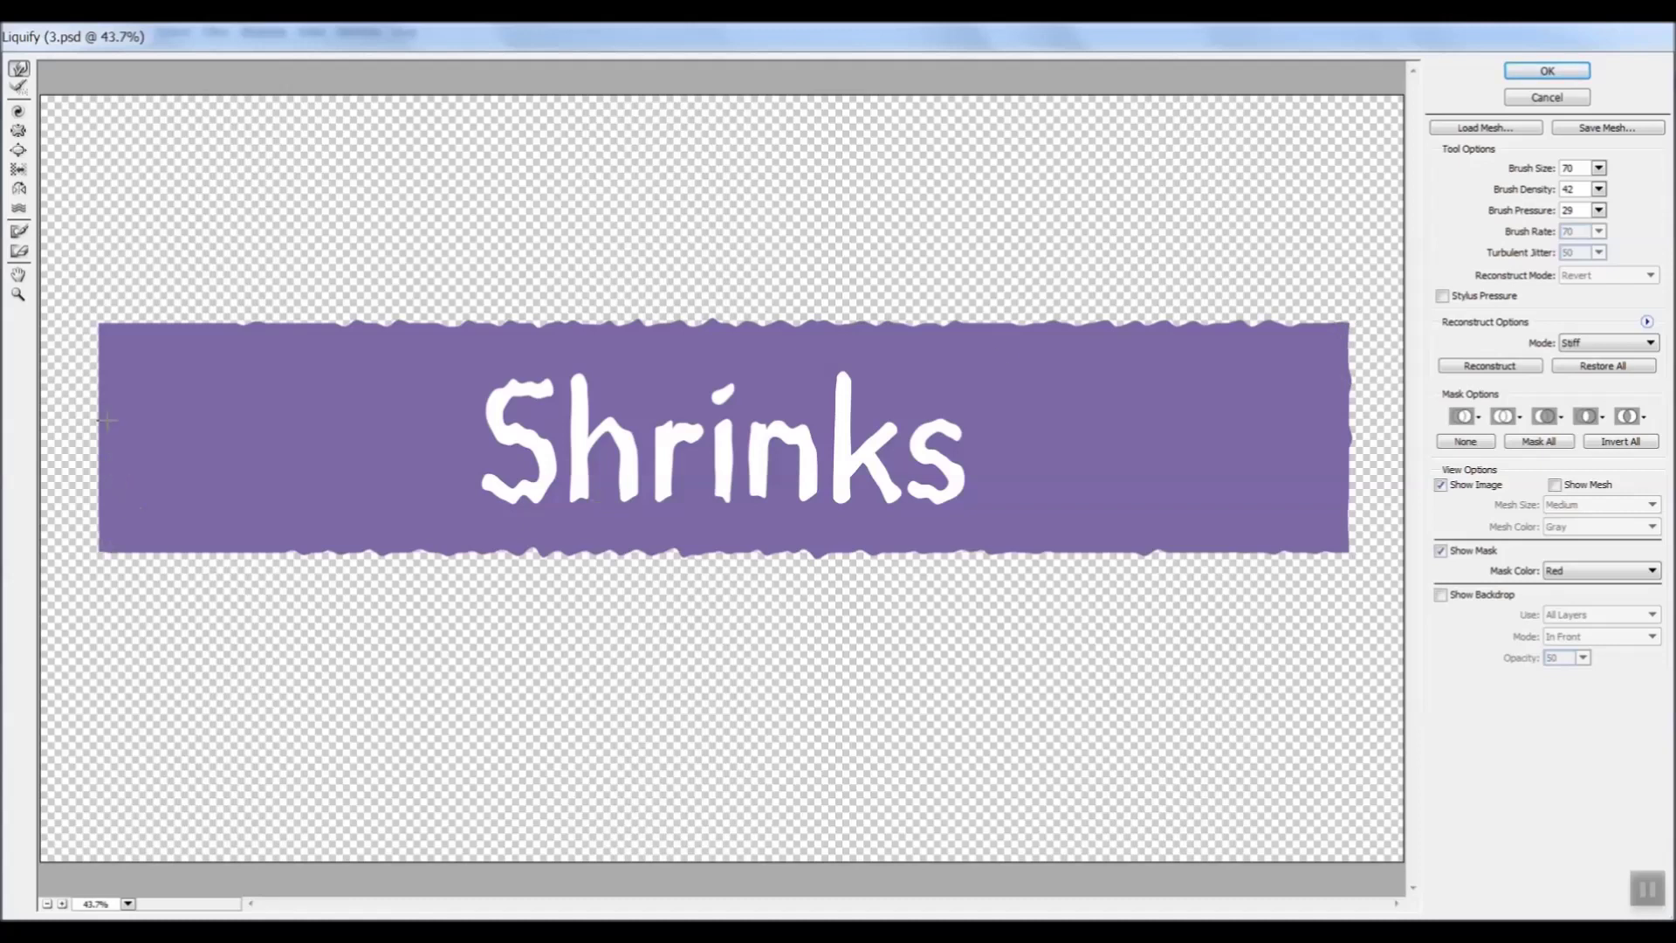
drag(101, 359, 87, 572)
Set the Liquify brush to size 46, density 62 and pressure 30, add finer ripples to the letters and edges, and apply the warp
mouse_move(1529, 177)
mouse_down()
mouse_move(1495, 184)
mouse_move(1516, 220)
mouse_move(1465, 216)
mouse_up()
drag(1524, 194, 1540, 201)
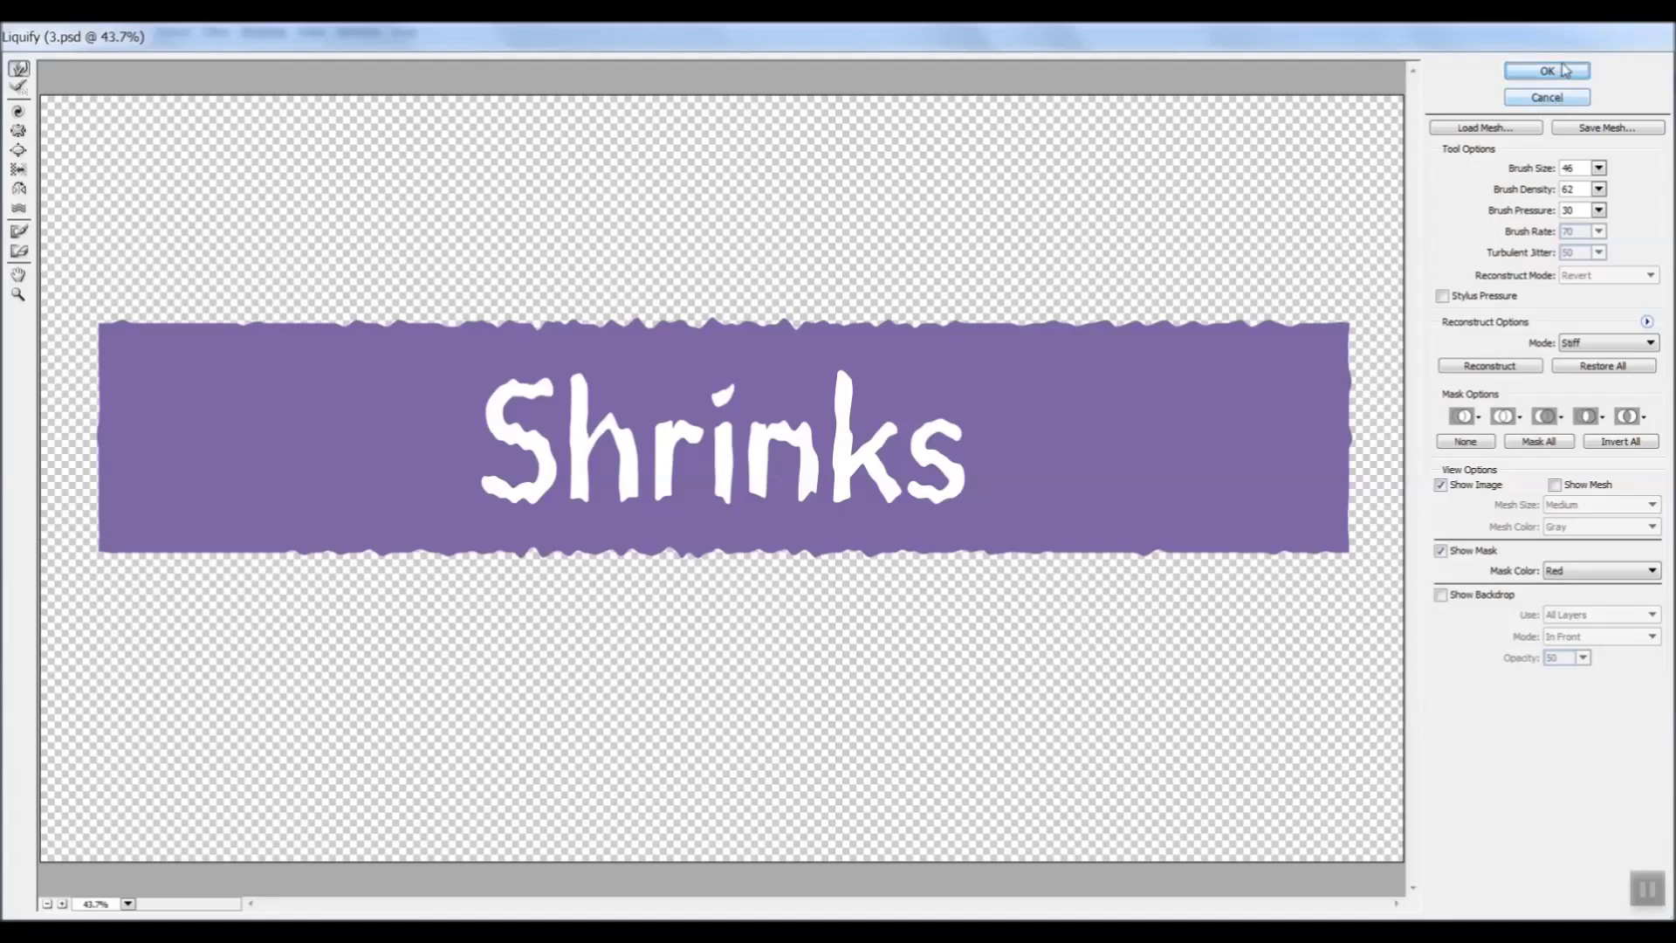
click(1549, 97)
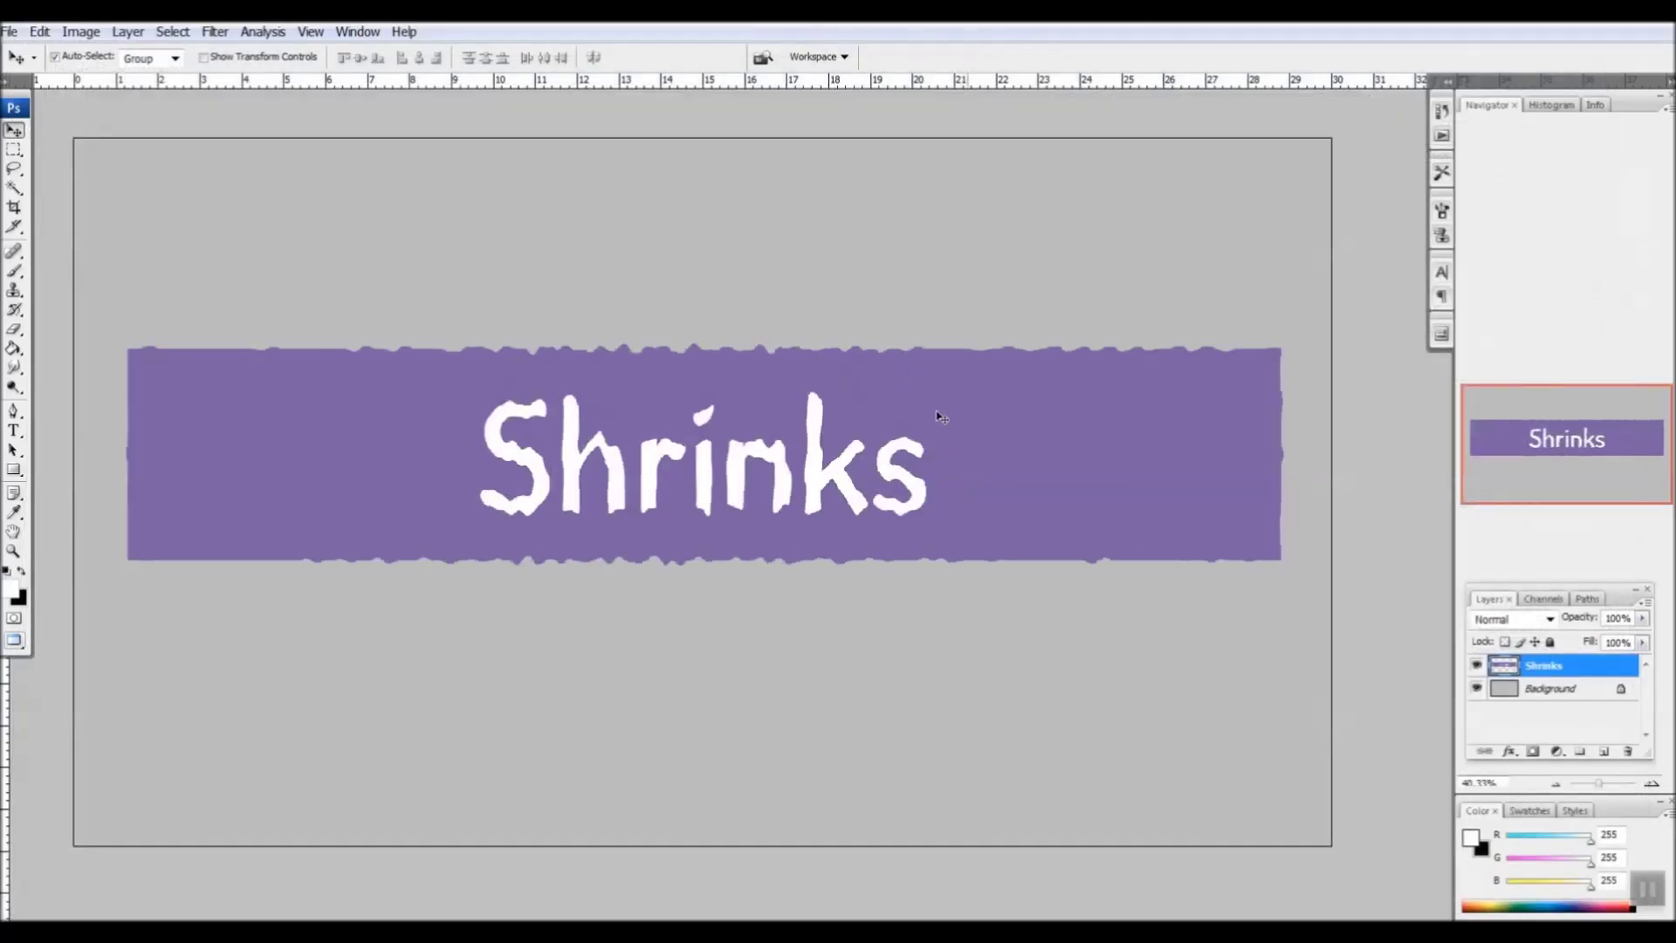
Burn dark creases across the Shrinks banner from the final s to the i, using the Highlights range and brush size 45
key(o)
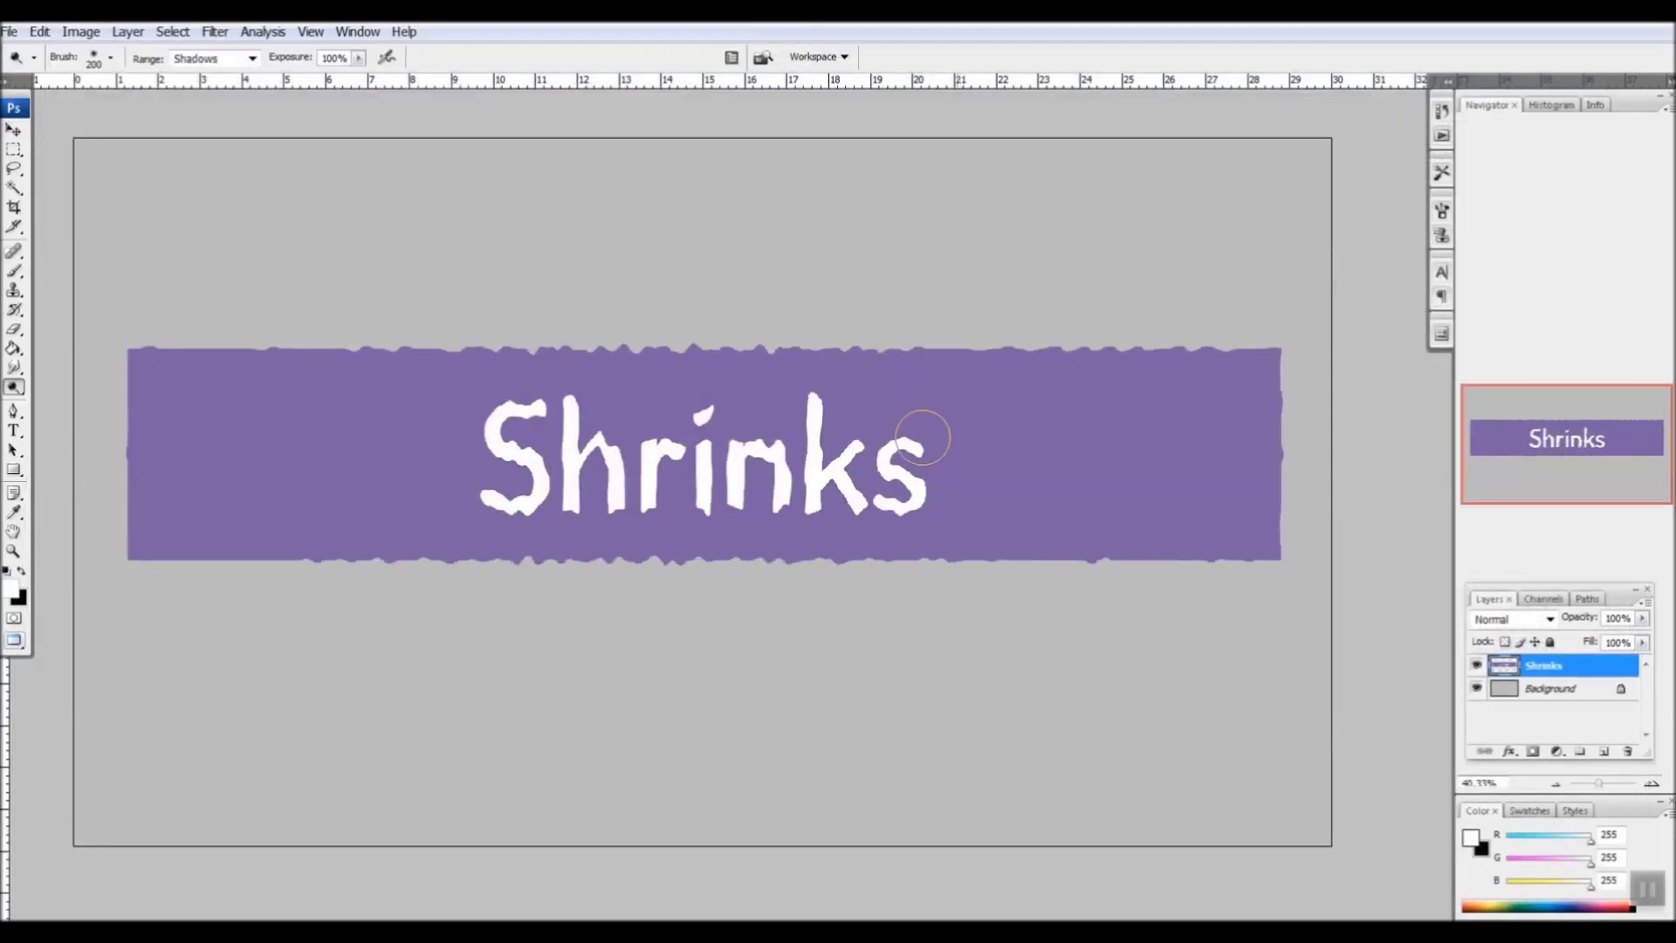
key(shift+o)
click(252, 58)
click(195, 114)
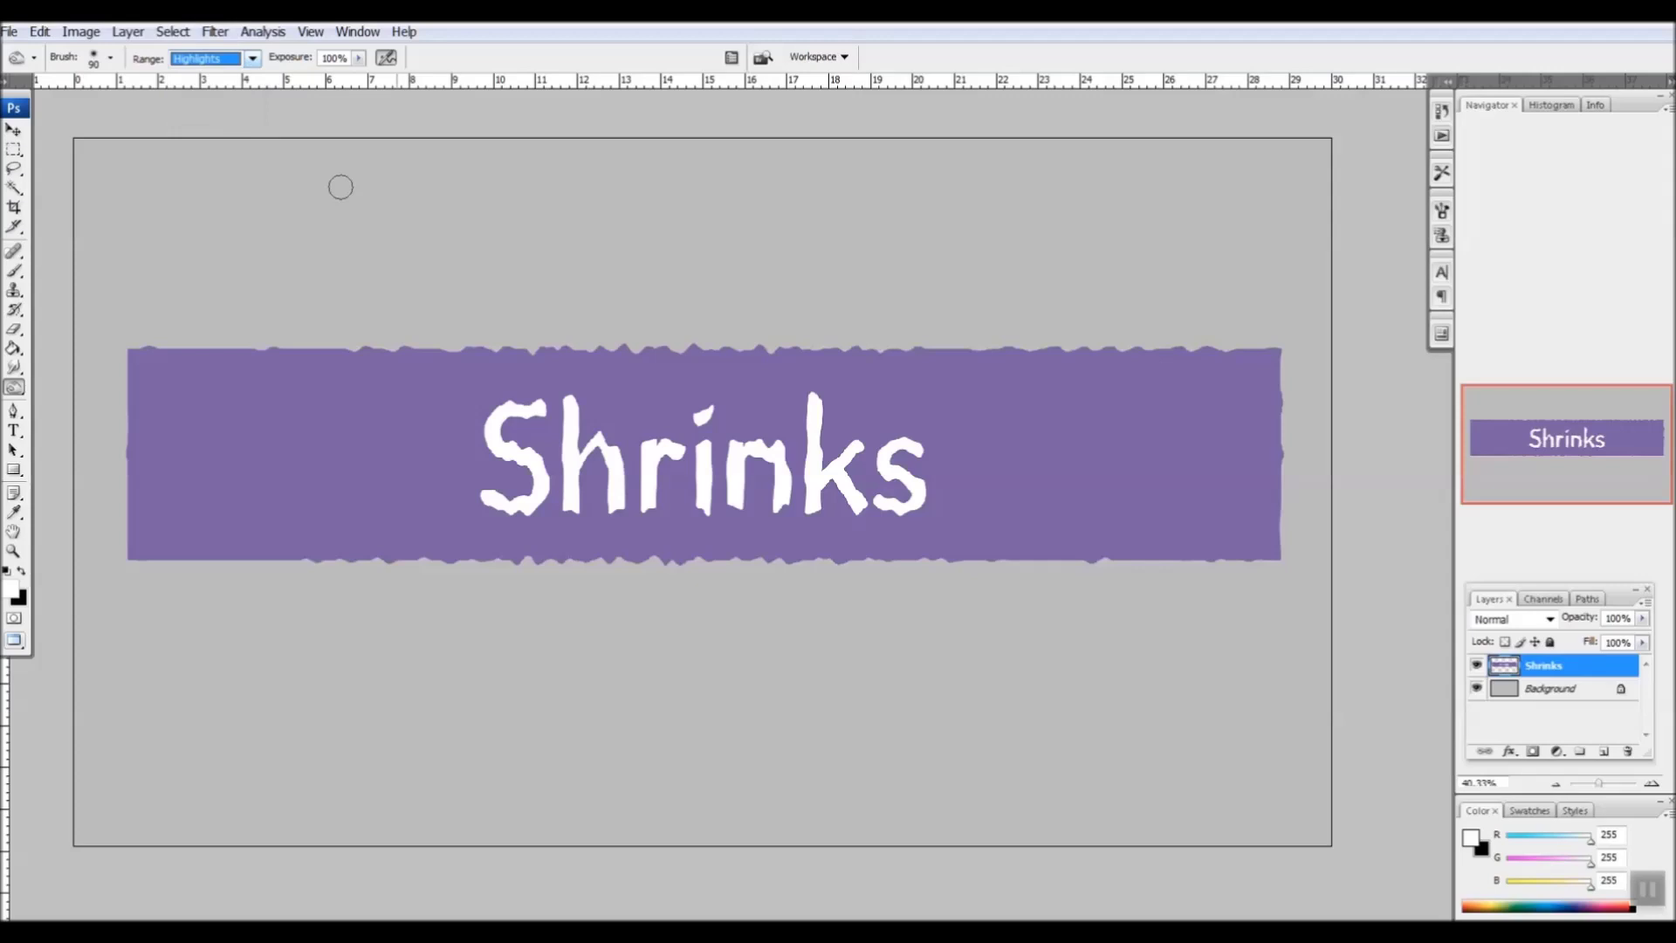
key(bracketleft)
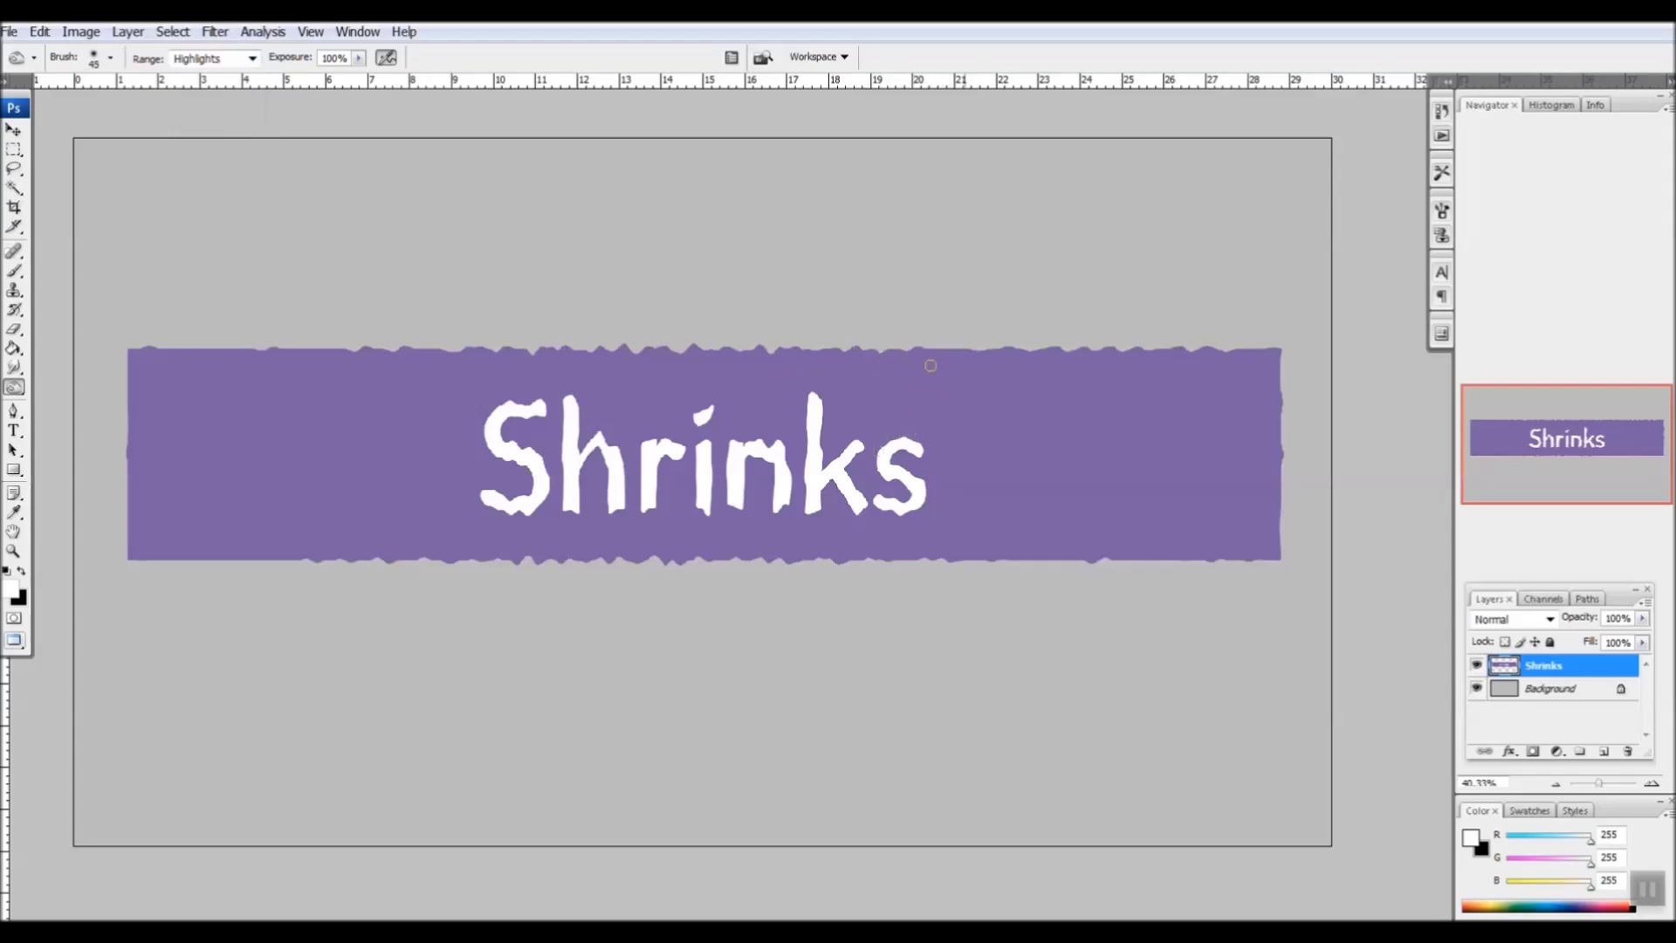
drag(916, 376, 828, 668)
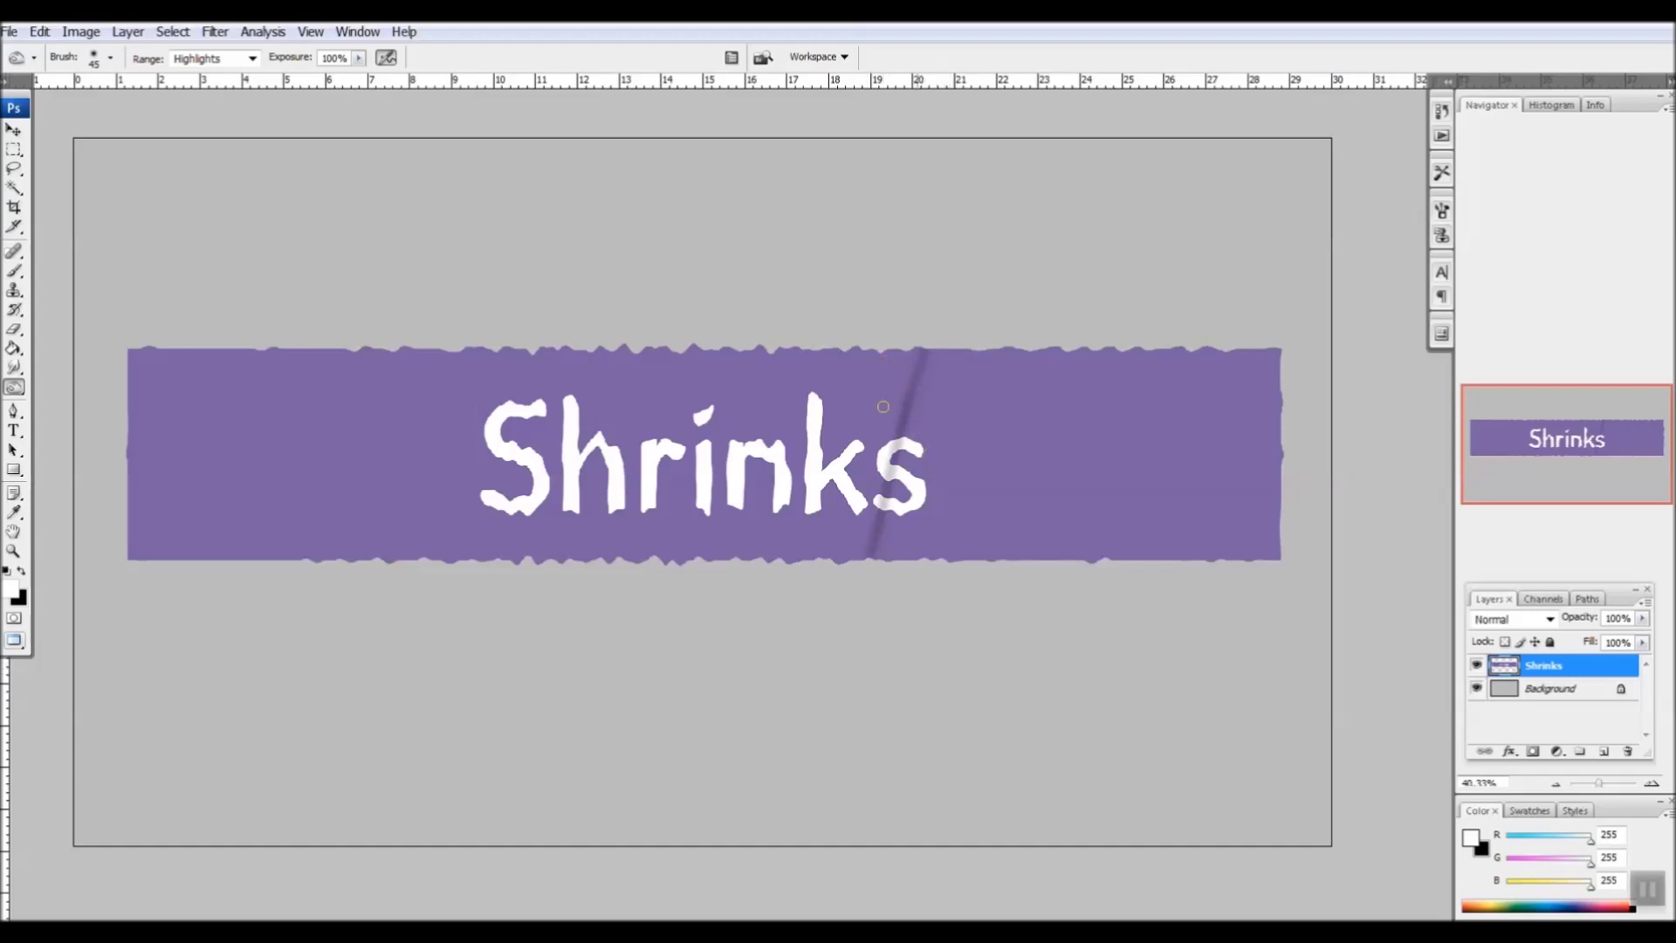
drag(846, 369, 792, 680)
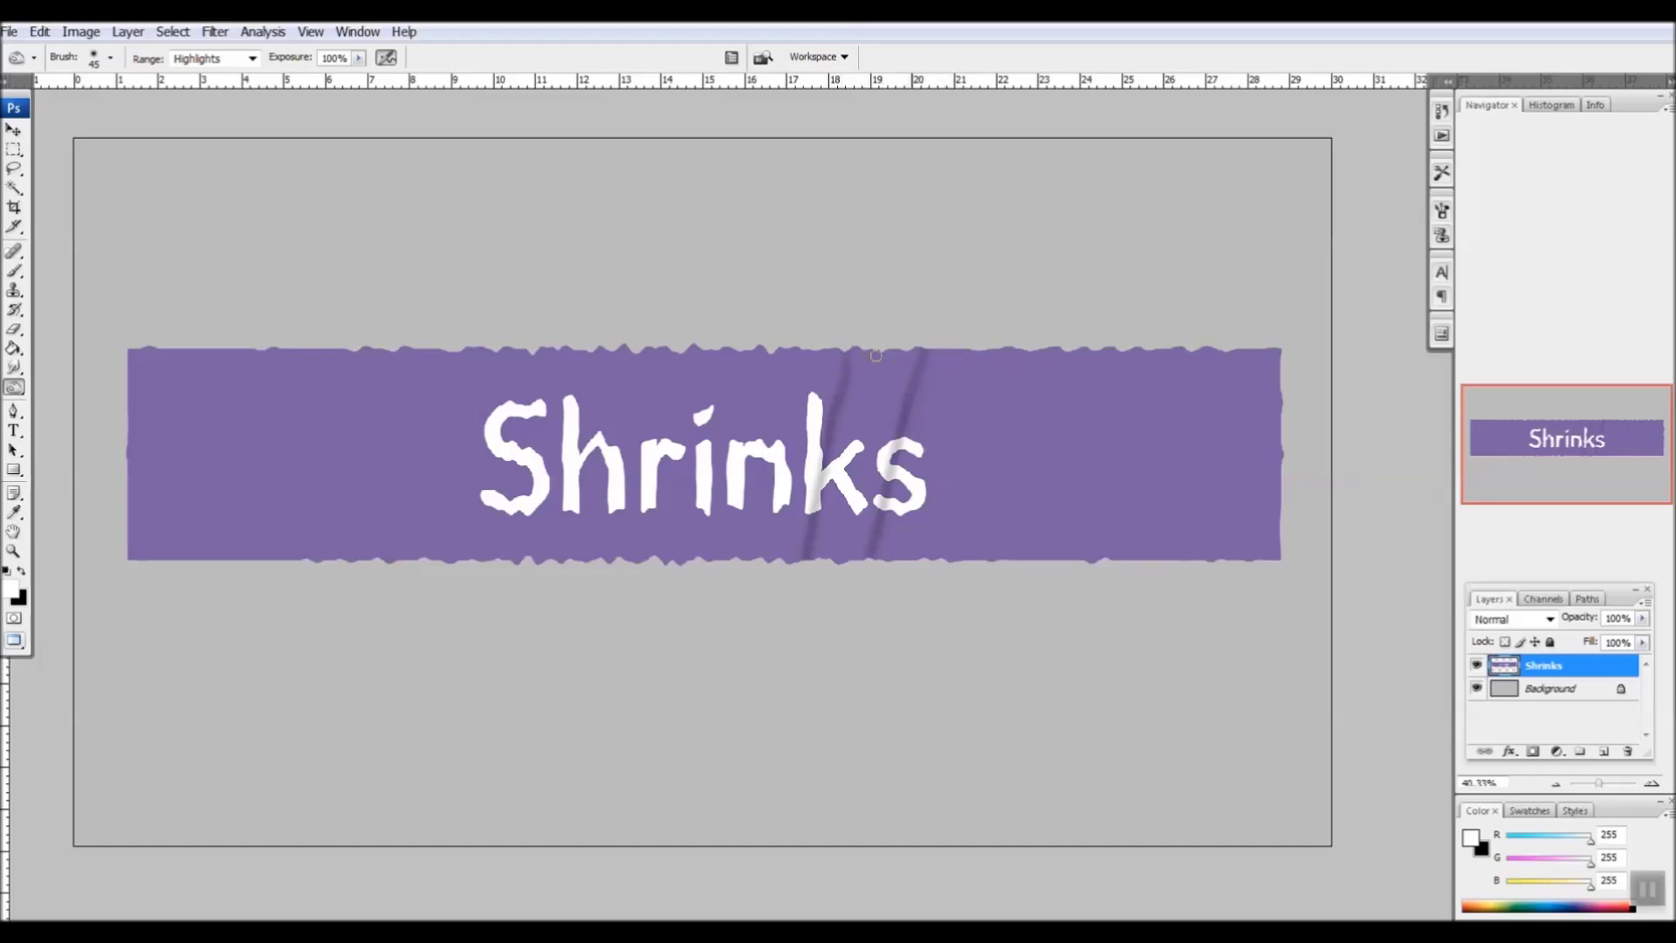
drag(864, 346, 815, 671)
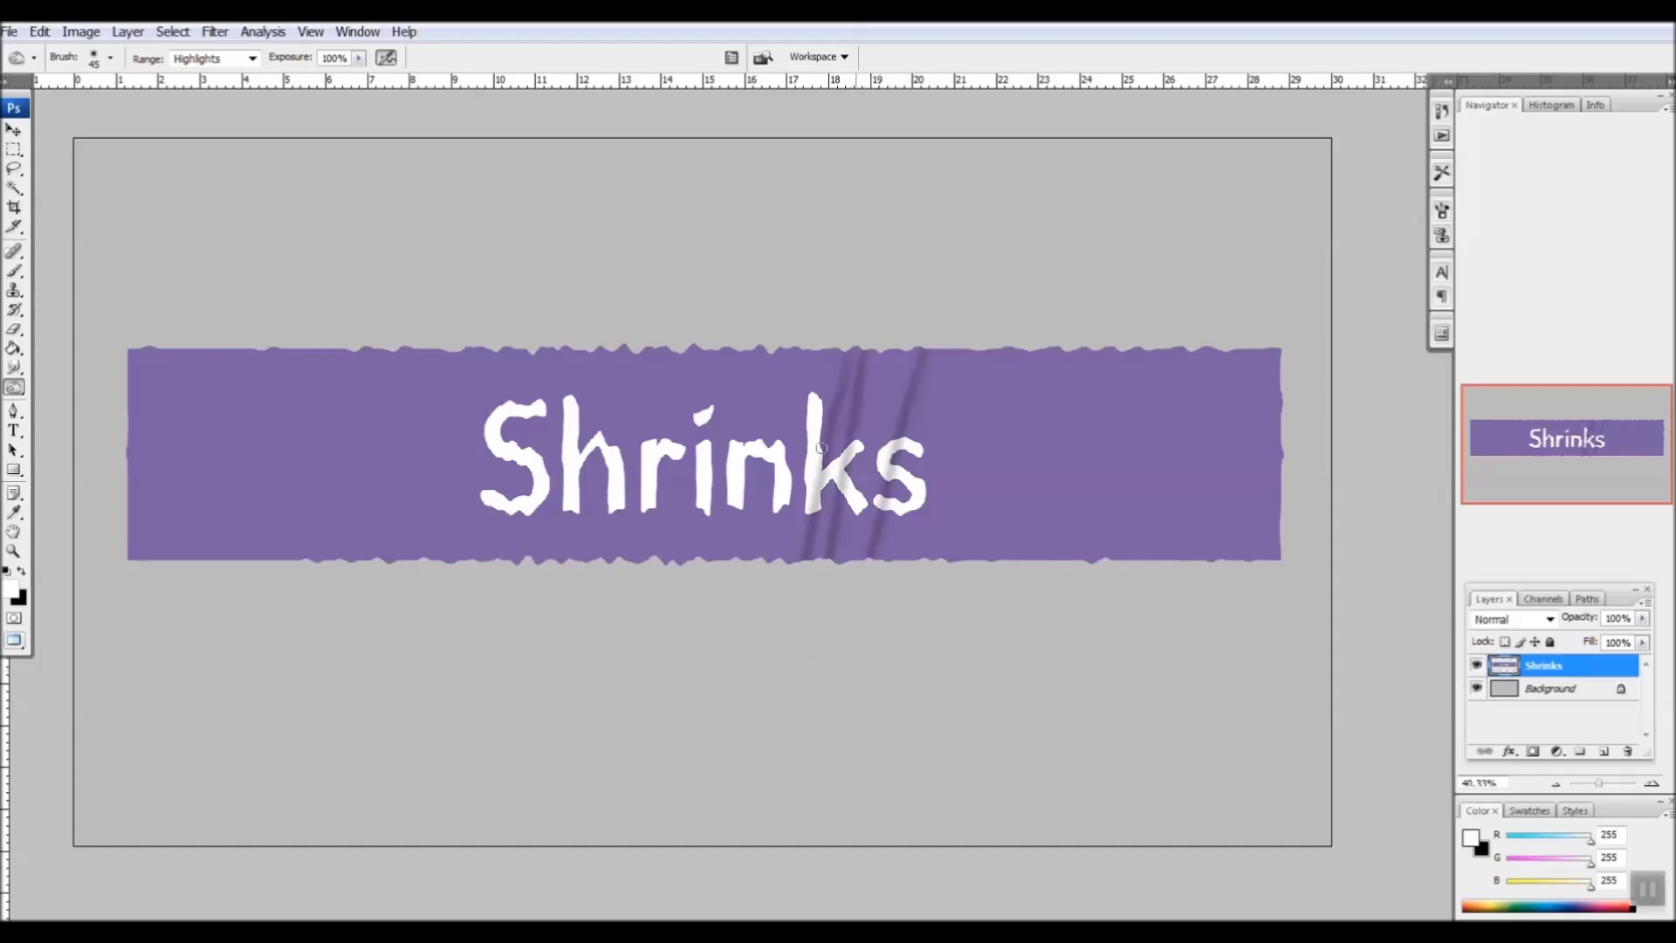
drag(806, 338, 766, 736)
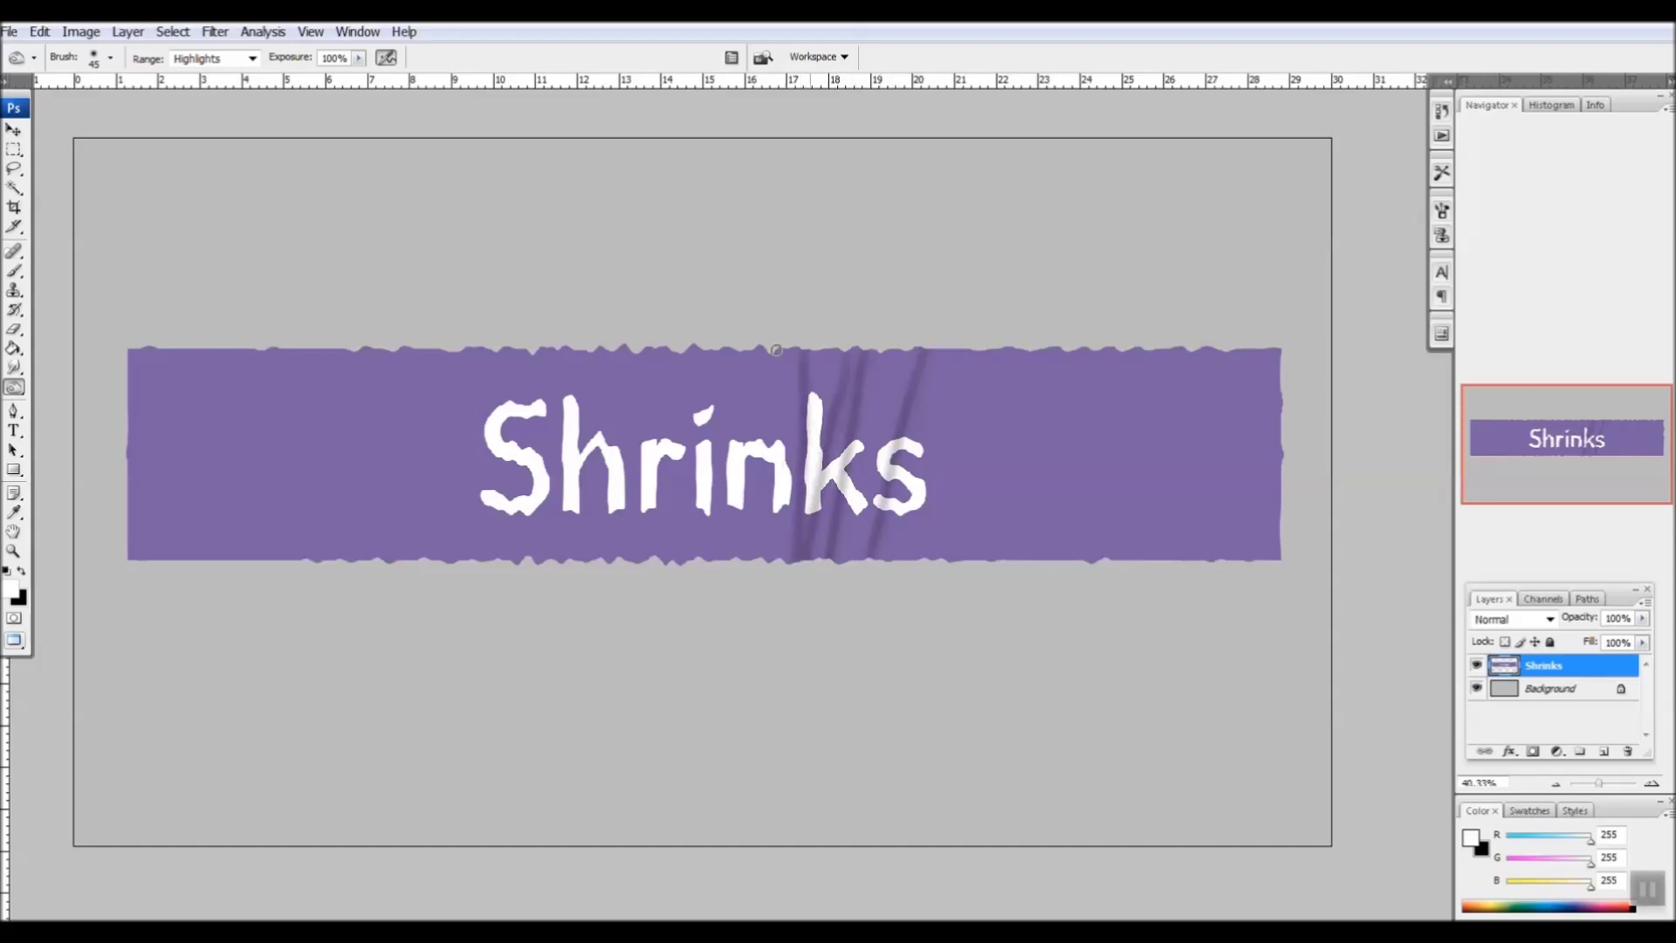
drag(776, 350, 777, 674)
drag(747, 351, 749, 563)
mouse_move(723, 349)
mouse_down()
mouse_move(744, 564)
mouse_move(716, 563)
mouse_up()
drag(706, 349, 722, 563)
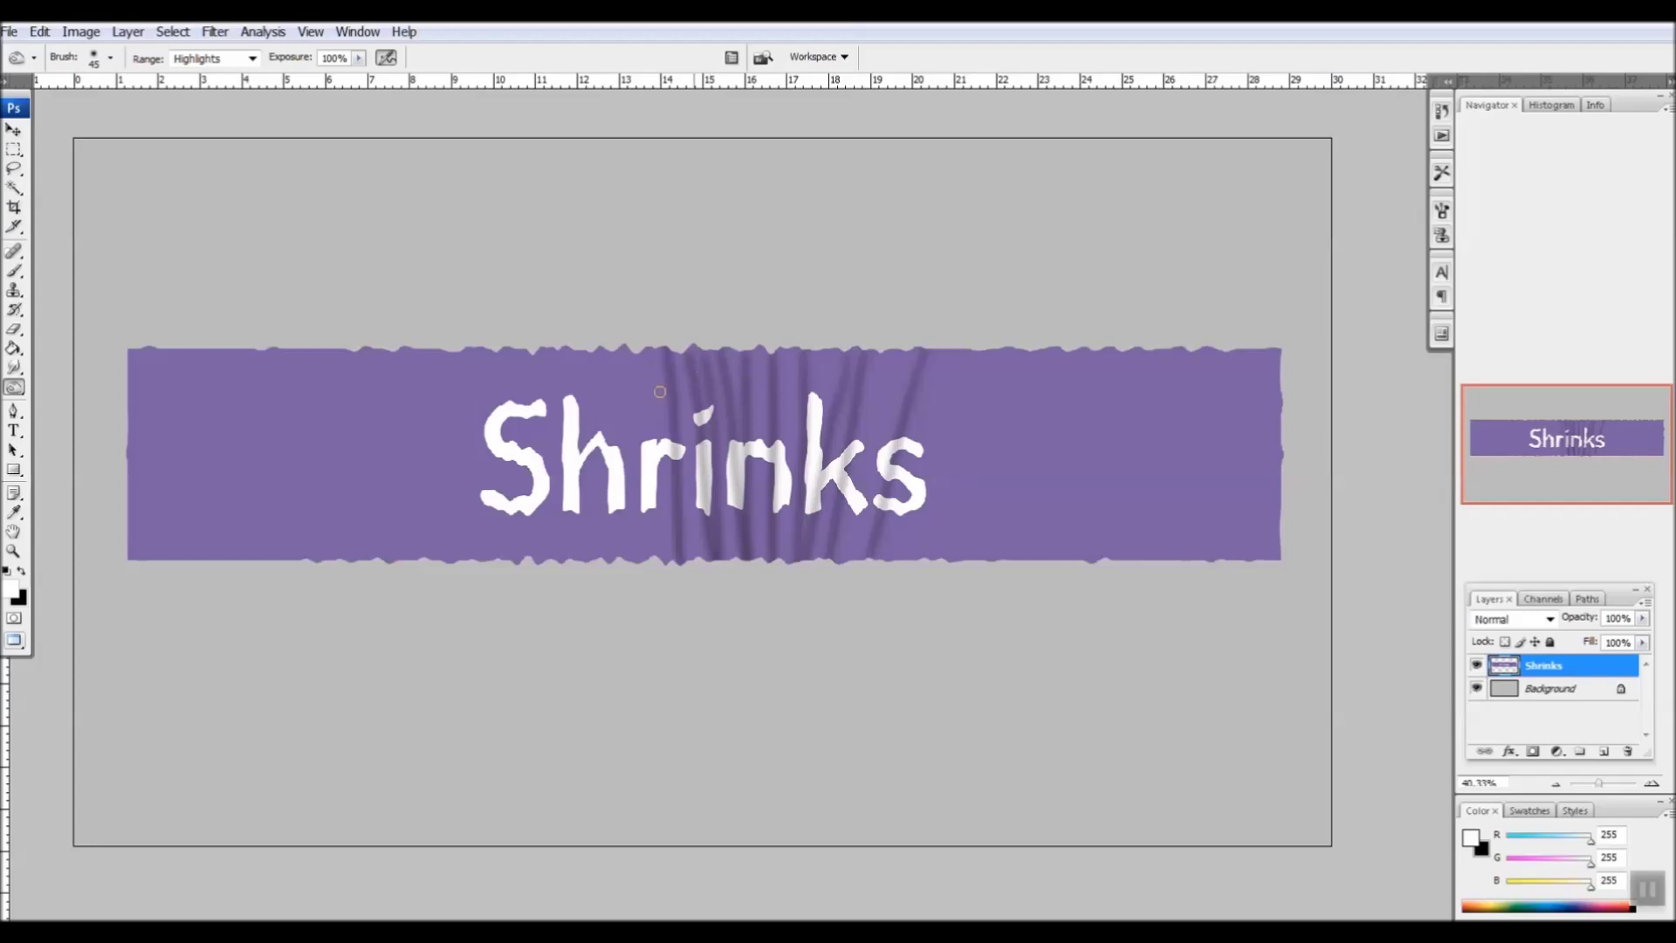
Burn more creases down the banner through all the Shrinks letters and just past both ends of the word
drag(653, 348, 640, 564)
drag(634, 350, 617, 563)
drag(500, 350, 521, 564)
drag(468, 348, 509, 563)
drag(456, 351, 489, 561)
drag(523, 349, 548, 561)
drag(898, 346, 844, 564)
drag(847, 349, 799, 563)
drag(758, 346, 741, 559)
mouse_move(709, 348)
mouse_down()
mouse_move(671, 366)
mouse_move(646, 565)
mouse_up()
drag(658, 348, 650, 566)
mouse_move(634, 349)
mouse_down()
mouse_move(615, 563)
mouse_move(588, 561)
mouse_up()
mouse_move(572, 350)
mouse_down()
mouse_move(580, 563)
mouse_move(554, 561)
mouse_up()
drag(503, 348, 515, 563)
drag(441, 350, 456, 560)
drag(922, 348, 881, 561)
drag(944, 349, 913, 561)
Enlarge the burning brush to 50 and darken spaced, slanted creases over the plain areas on both sides of the lettering
key(bracketright)
drag(427, 348, 441, 560)
drag(370, 349, 361, 560)
mouse_move(350, 349)
mouse_down()
mouse_move(331, 560)
mouse_move(287, 560)
mouse_up()
key(ctrl+z)
drag(272, 350, 239, 561)
drag(253, 350, 211, 561)
drag(302, 348, 300, 561)
drag(148, 347, 150, 560)
drag(985, 349, 938, 559)
drag(1016, 349, 953, 560)
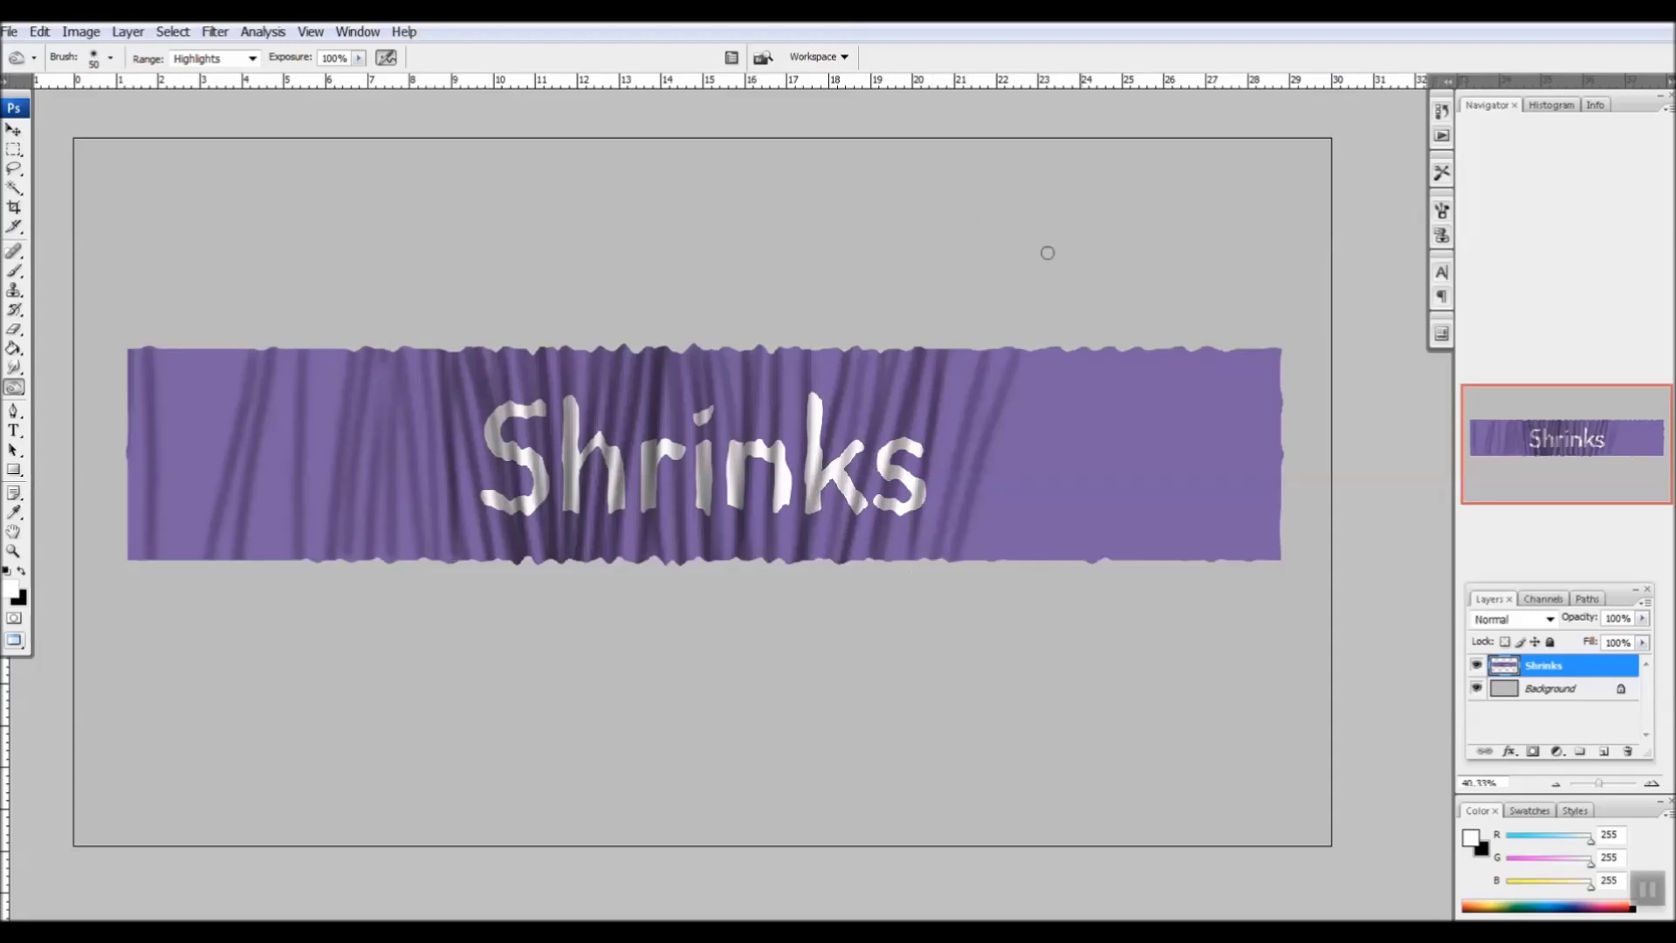
drag(1058, 348, 997, 560)
mouse_move(1087, 566)
mouse_down()
mouse_move(1121, 349)
mouse_move(1014, 560)
mouse_up()
drag(1138, 349, 1111, 560)
drag(1211, 348, 1127, 560)
drag(1240, 351, 1210, 558)
drag(1280, 417, 1233, 559)
Deepen the shading between the letters with extra creases burned with a smaller brush
key(bracketleft)
mouse_move(873, 351)
mouse_down()
mouse_move(816, 561)
mouse_move(783, 563)
mouse_up()
drag(896, 348, 846, 560)
drag(728, 348, 710, 560)
drag(654, 348, 621, 556)
drag(815, 348, 770, 563)
drag(891, 354, 832, 563)
drag(948, 348, 888, 563)
drag(712, 350, 700, 523)
drag(645, 350, 621, 562)
mouse_move(404, 351)
mouse_down()
mouse_move(437, 559)
mouse_move(336, 560)
mouse_up()
Burn additional slanted creases with a larger brush on the plain areas toward both ends of the banner
key(bracketright)
key(bracketright)
drag(1033, 349, 985, 560)
drag(1081, 348, 1000, 561)
drag(974, 348, 929, 560)
drag(1106, 349, 1051, 560)
drag(1172, 349, 1111, 560)
mouse_move(1244, 348)
mouse_down()
mouse_move(1179, 561)
mouse_move(1209, 564)
mouse_up()
drag(284, 347, 231, 566)
mouse_move(248, 361)
mouse_down()
mouse_move(196, 560)
mouse_move(248, 566)
mouse_up()
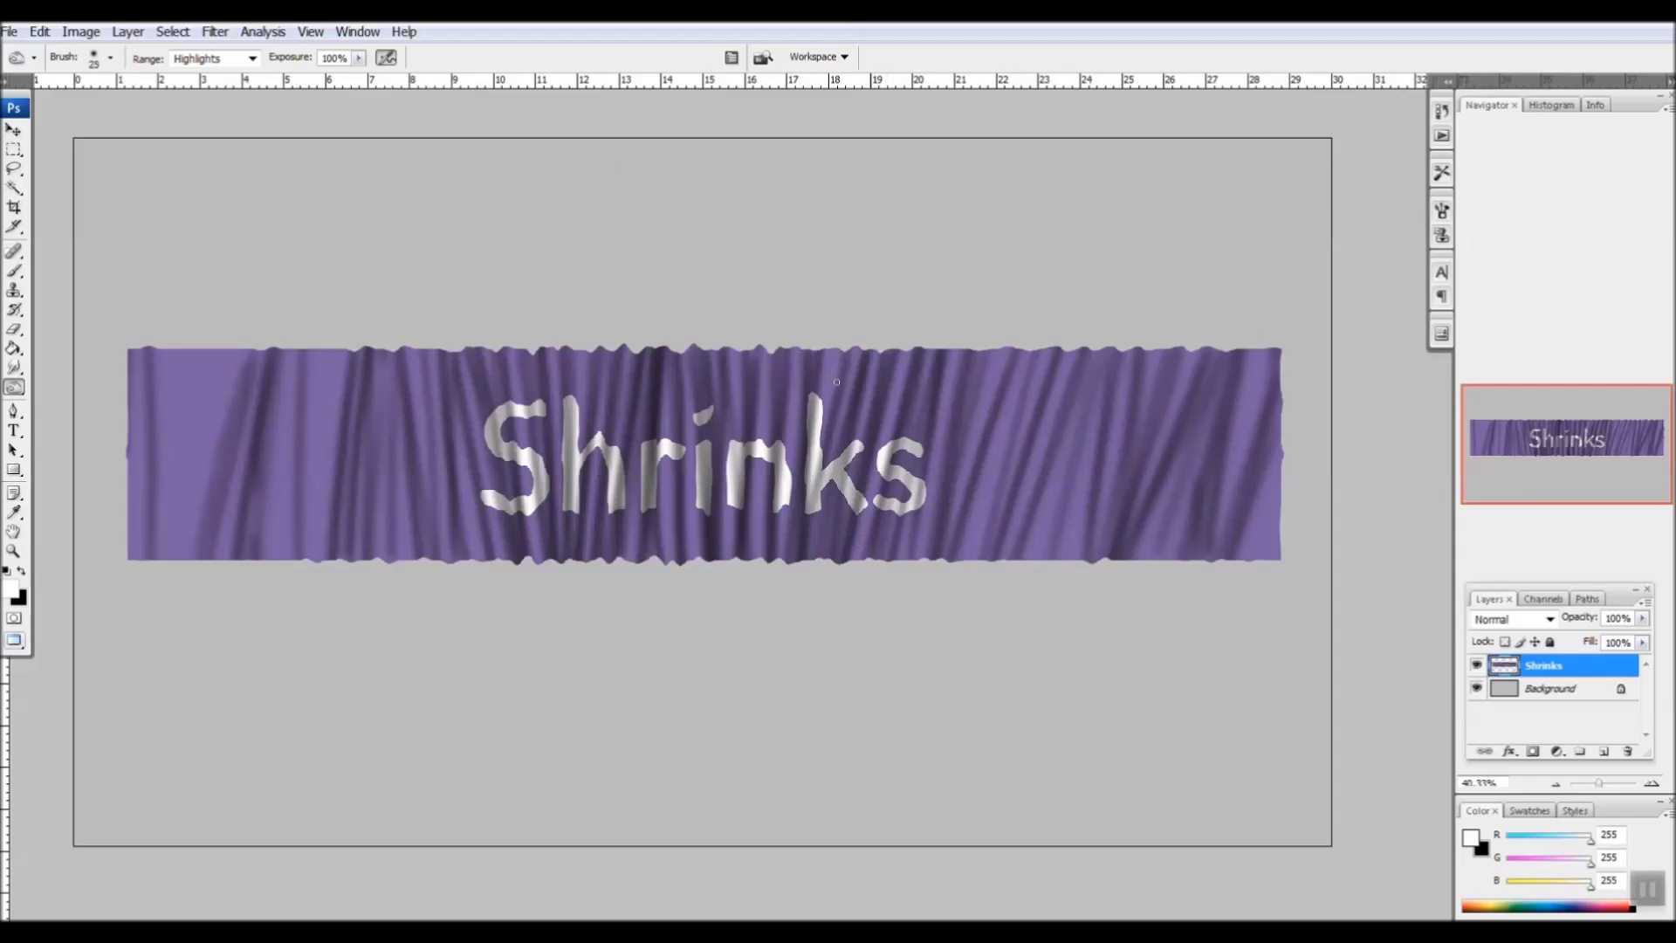
Dodge thin highlights between the creases from the ks down to the r, using brush size 25
drag(836, 351, 798, 575)
drag(875, 351, 832, 562)
drag(880, 350, 836, 559)
drag(852, 375, 814, 557)
drag(791, 372, 778, 479)
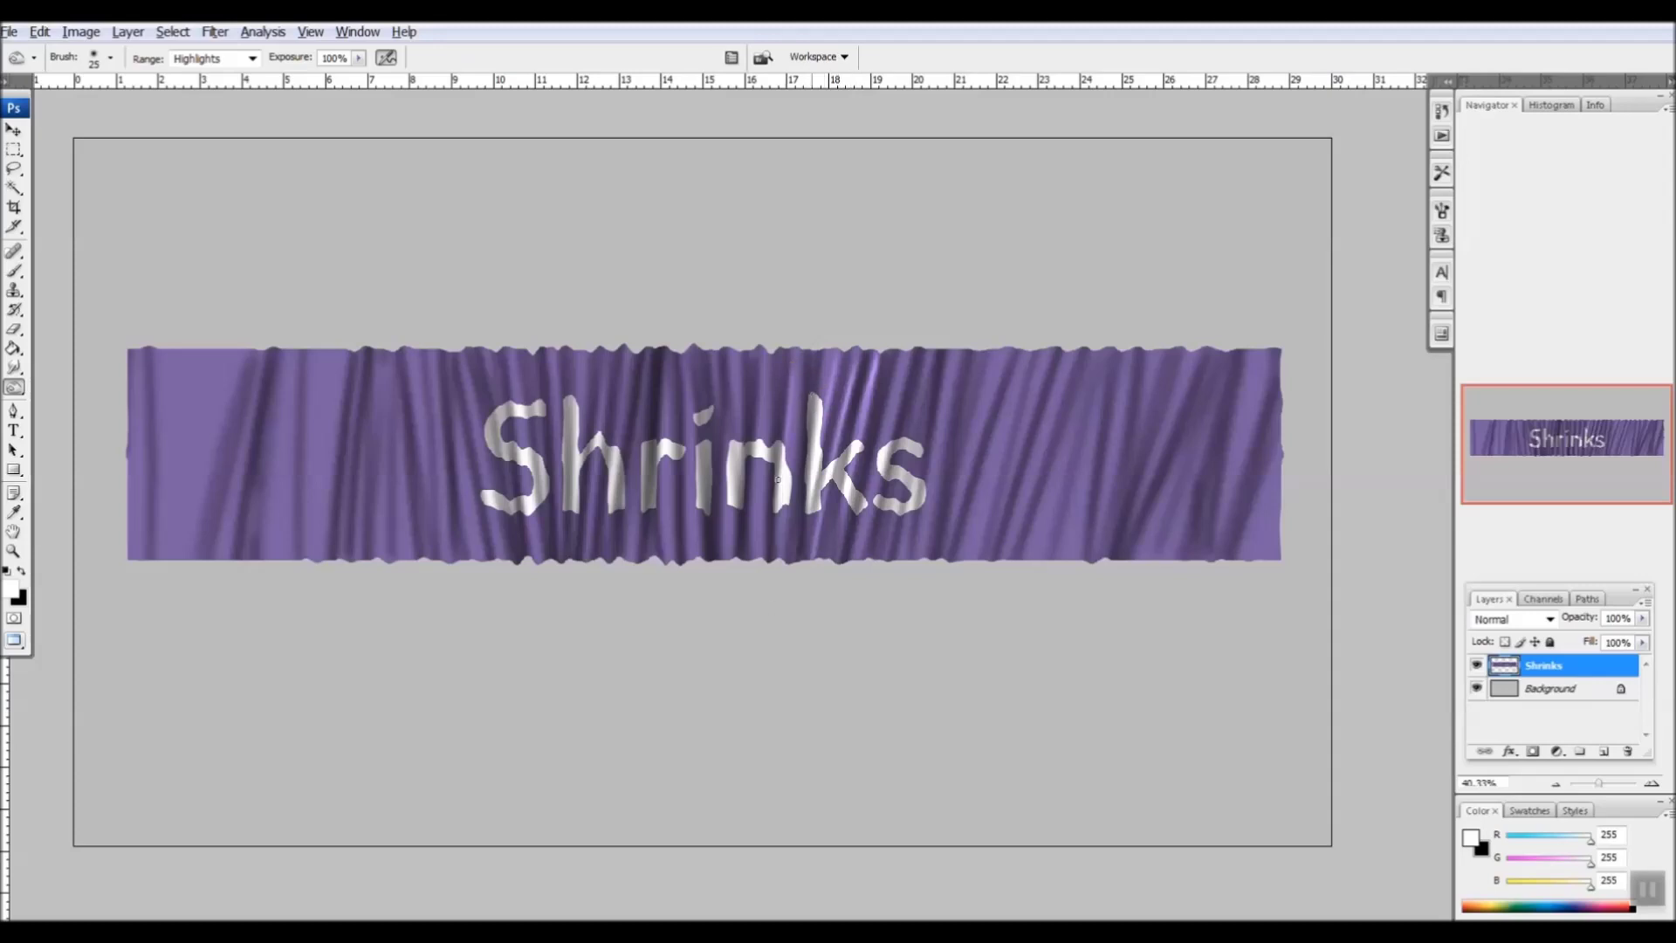
drag(769, 381, 756, 587)
drag(764, 365, 755, 563)
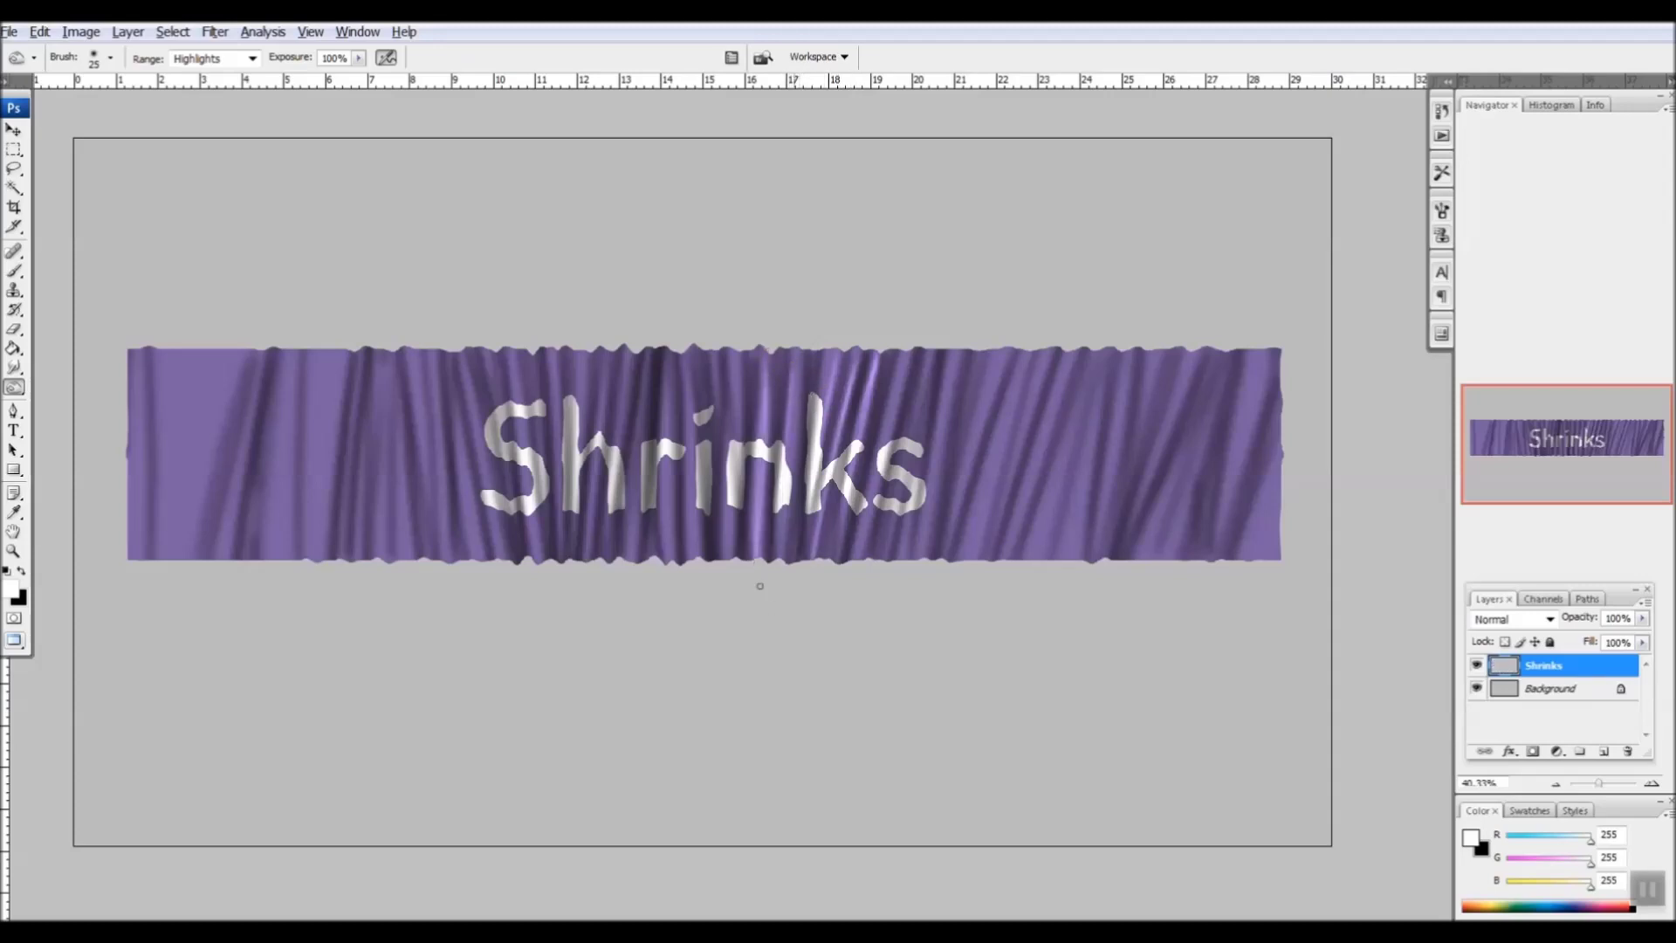
mouse_move(736, 370)
mouse_down()
mouse_move(734, 558)
mouse_move(736, 419)
mouse_move(735, 529)
mouse_up()
drag(694, 381, 690, 560)
drag(716, 357, 718, 561)
drag(666, 364, 667, 566)
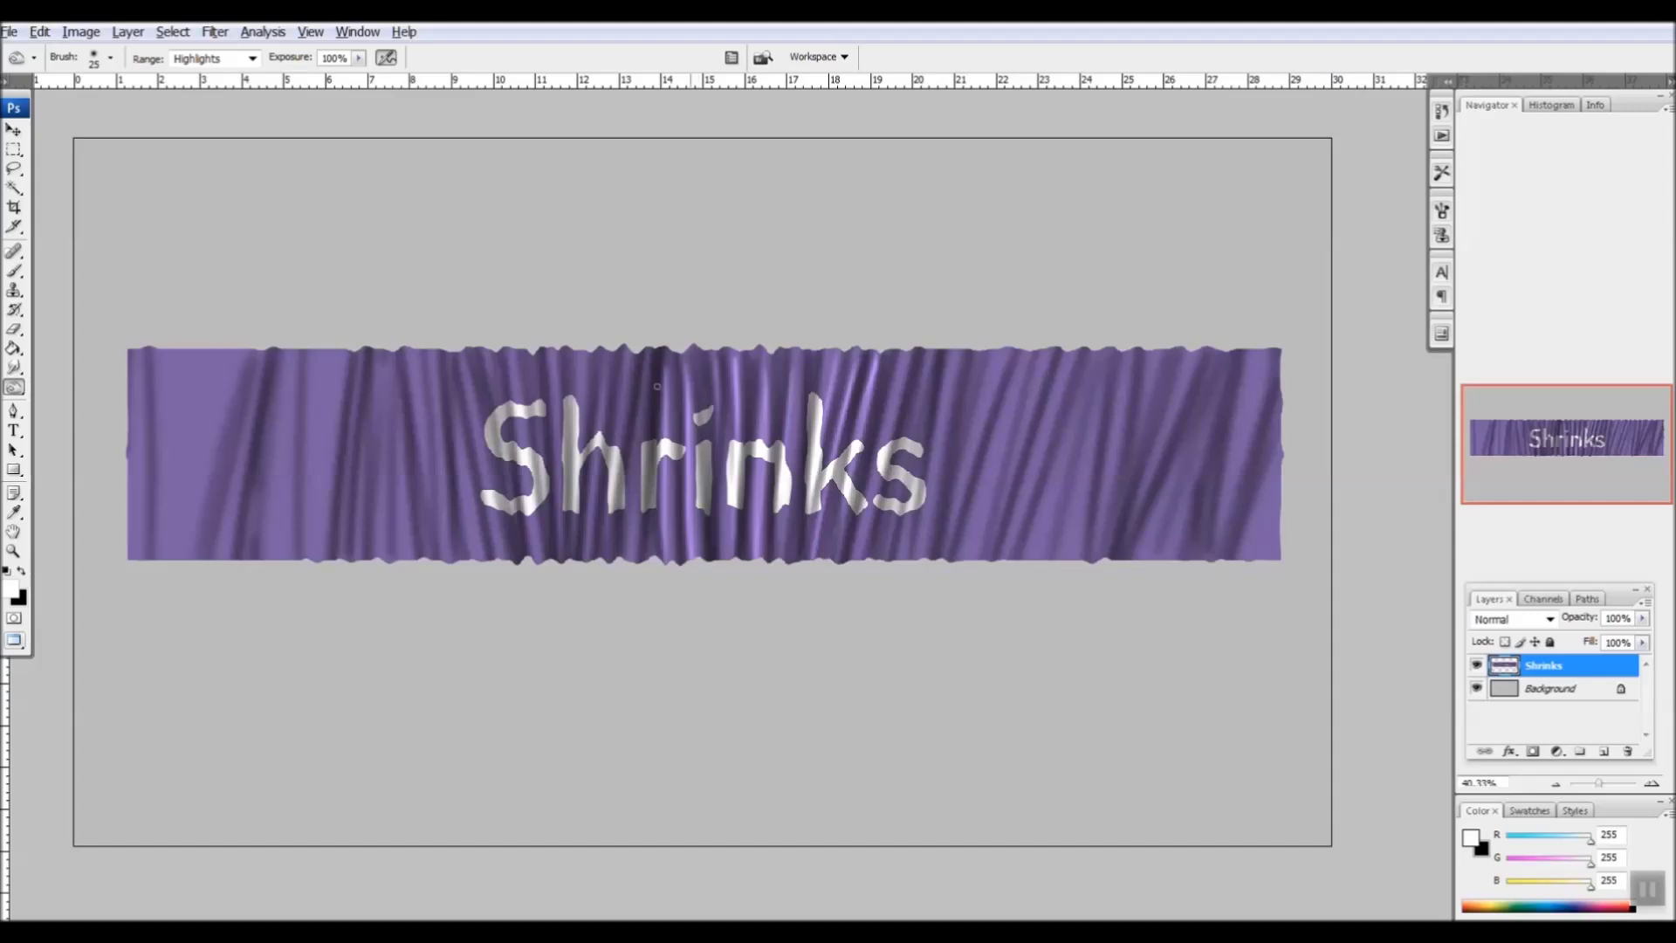
Dodge thin highlights between the creases around the letters S and h and beside the final s
mouse_move(630, 373)
mouse_down()
mouse_move(613, 559)
mouse_move(622, 519)
mouse_up()
drag(642, 379, 634, 559)
mouse_move(581, 373)
mouse_down()
mouse_move(575, 557)
mouse_move(582, 500)
mouse_up()
drag(604, 365, 596, 557)
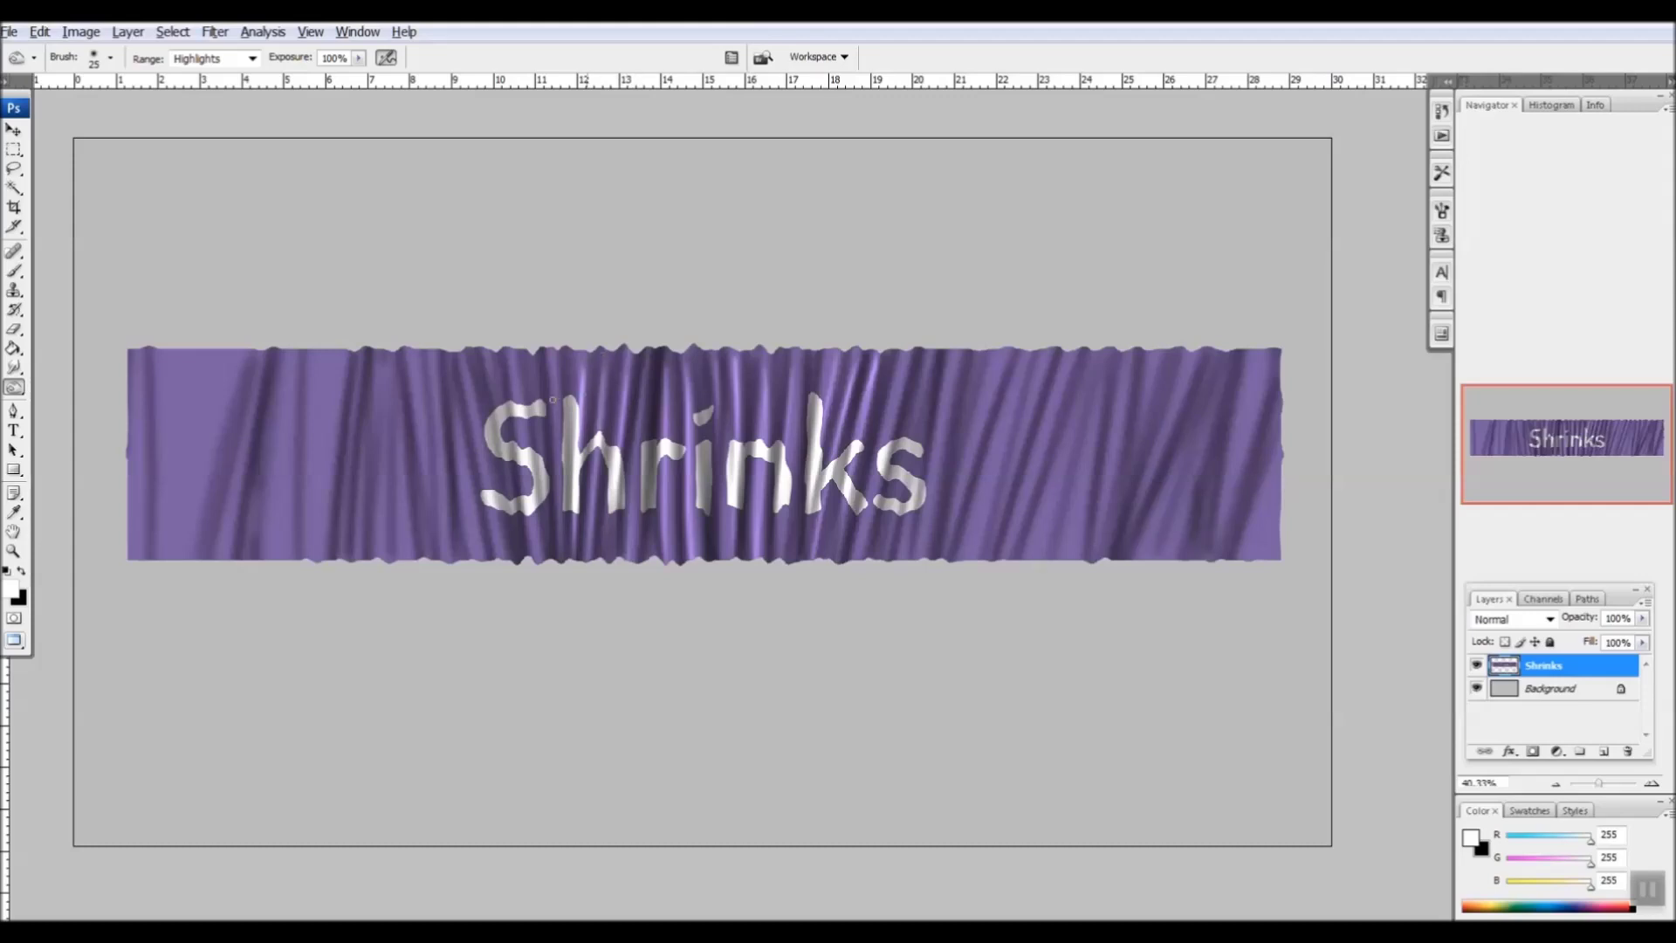
drag(509, 359, 534, 559)
drag(485, 376, 511, 550)
drag(474, 372, 514, 552)
drag(489, 358, 513, 552)
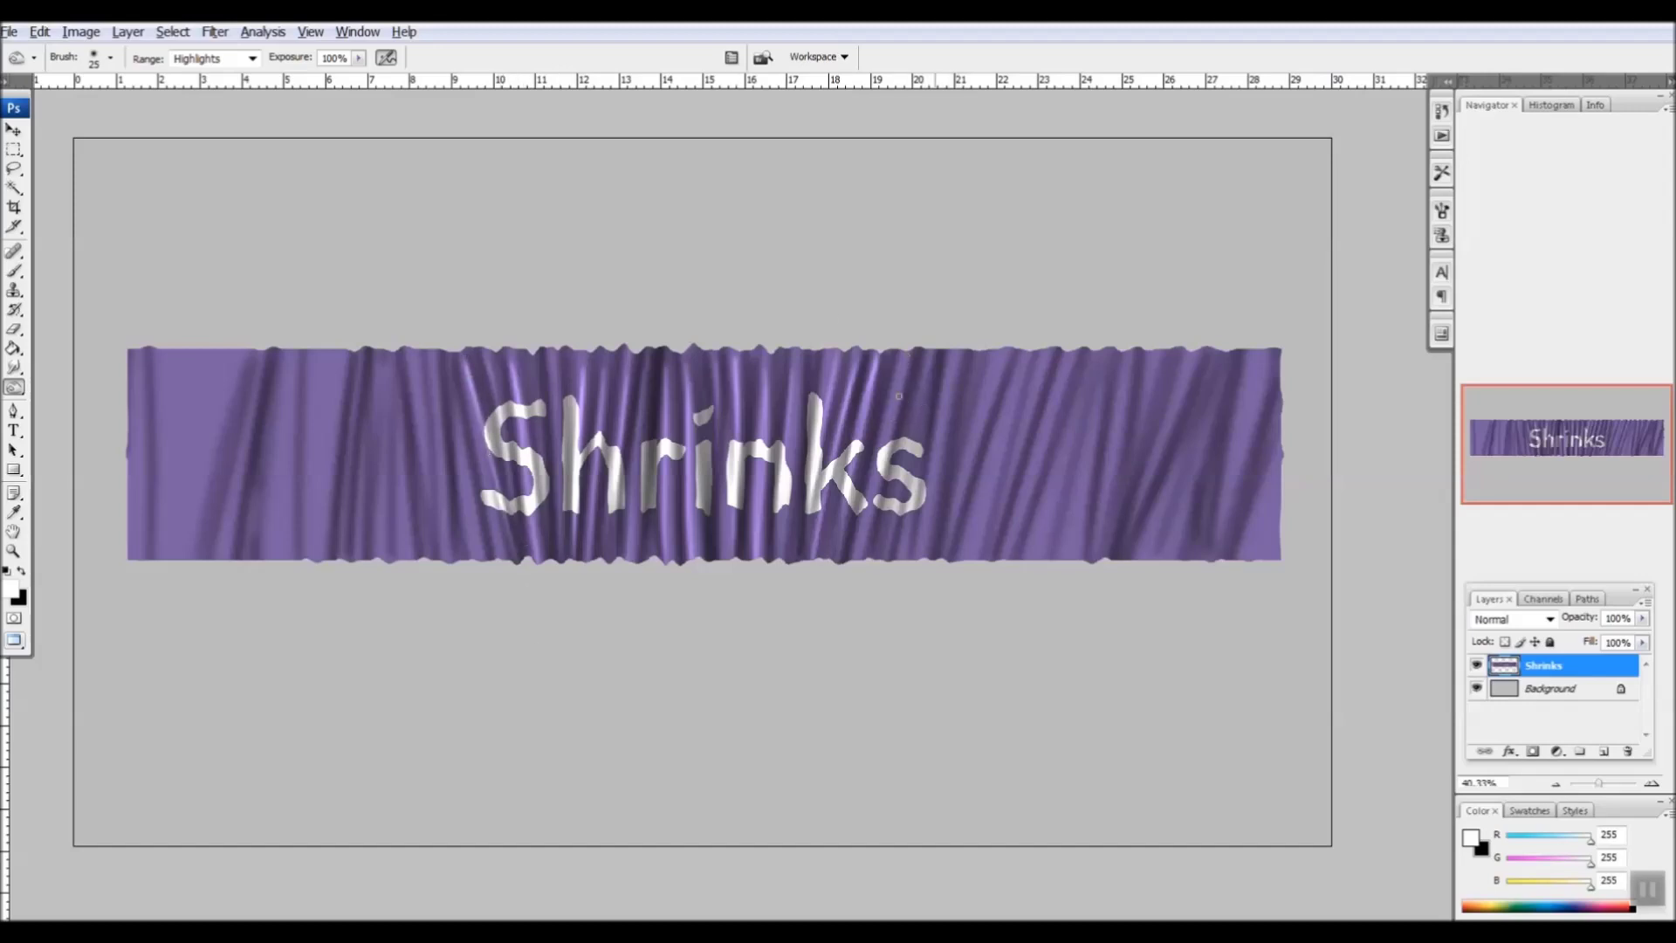
drag(902, 388, 871, 546)
drag(935, 357, 888, 555)
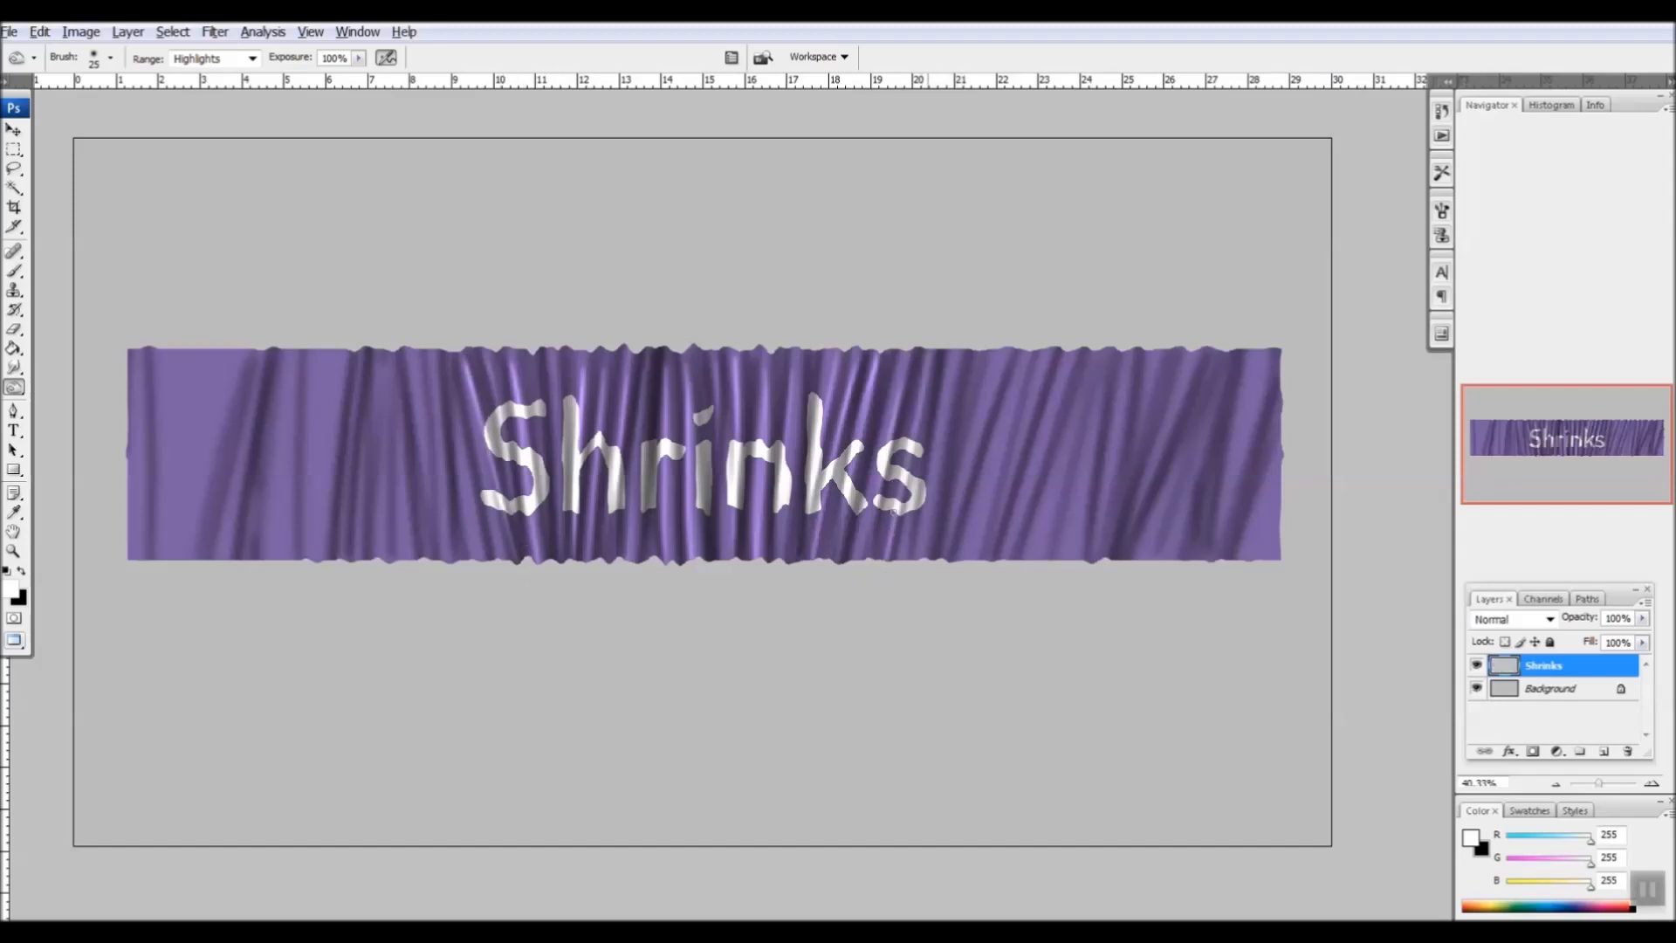
drag(640, 437, 618, 584)
drag(644, 381, 648, 319)
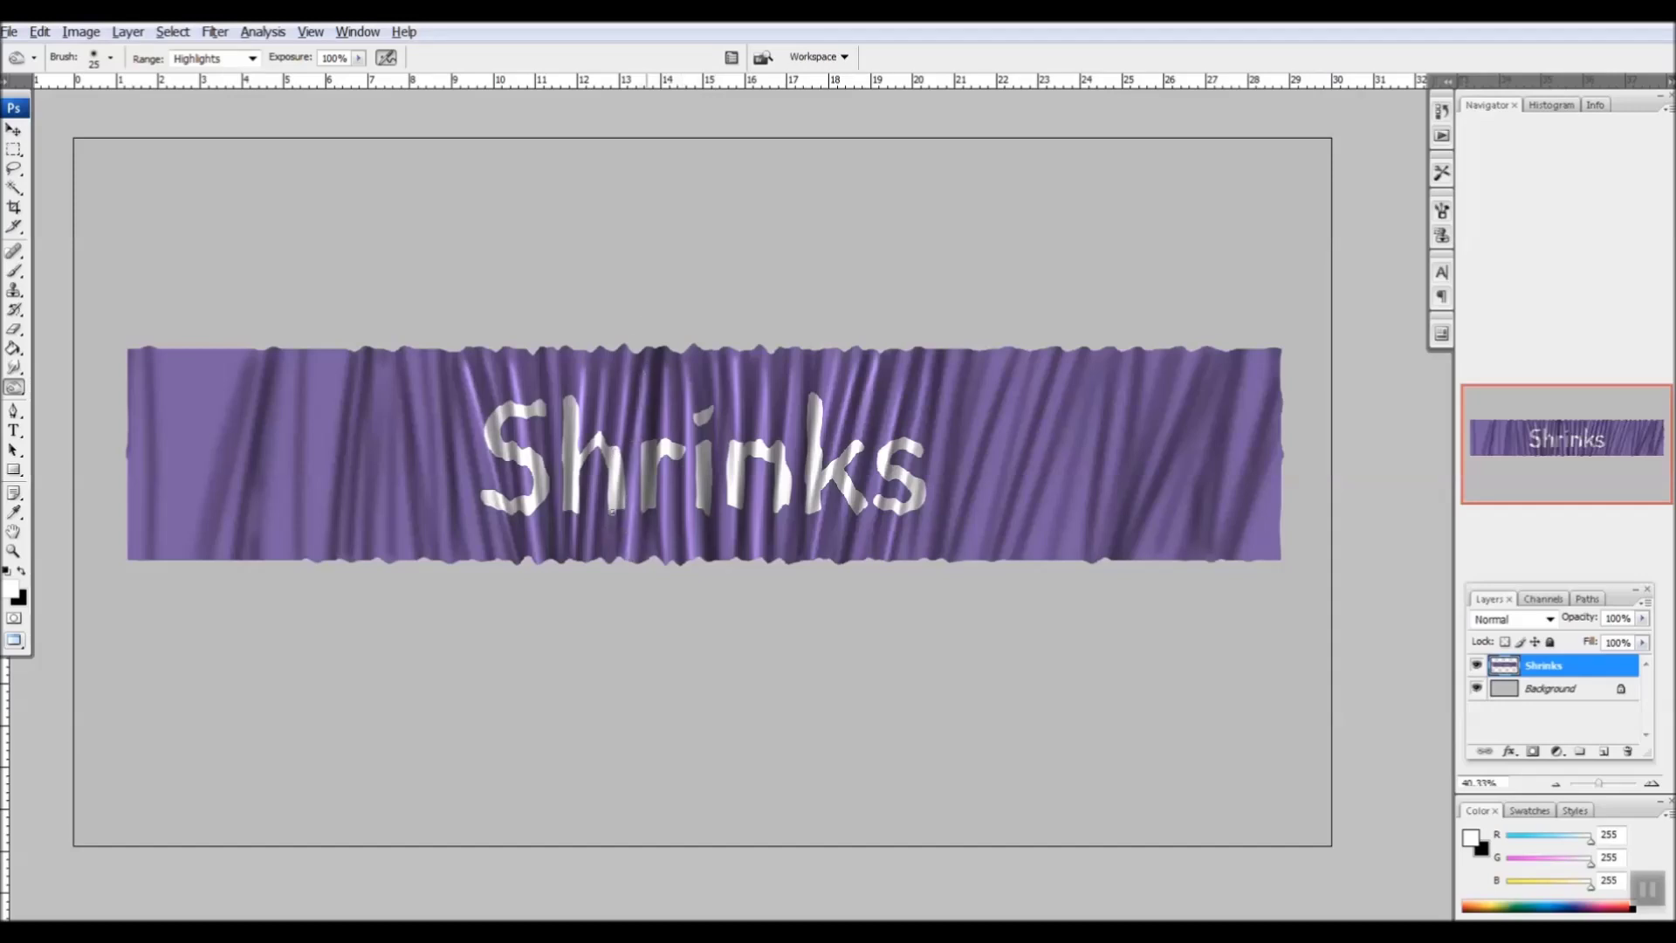
Brighten the ridges over the individual Shrinks letters with more thin dodge strokes
drag(701, 369, 703, 549)
drag(560, 378, 566, 554)
drag(810, 400, 808, 513)
drag(921, 391, 895, 519)
drag(829, 419, 807, 514)
drag(795, 373, 775, 543)
drag(689, 391, 693, 552)
drag(600, 393, 590, 559)
Dodge wider highlights along the creases on the plain area before the S, out to the banner's left edge
key(bracketright)
drag(436, 359, 453, 557)
drag(398, 384, 411, 559)
drag(363, 356, 341, 557)
drag(386, 393, 380, 541)
drag(289, 367, 285, 555)
key(ctrl+z)
drag(254, 397, 230, 546)
drag(216, 367, 195, 555)
drag(230, 367, 218, 445)
drag(142, 356, 139, 555)
Dodge slanted highlights at brush size 35 along the creases after the final s, plus a few around and before the lettering
key(bracketleft)
key(bracketleft)
key(bracketleft)
key(bracketleft)
key(bracketleft)
key(bracketleft)
key(bracketleft)
key(bracketleft)
drag(1014, 367, 966, 555)
drag(1065, 359, 1010, 552)
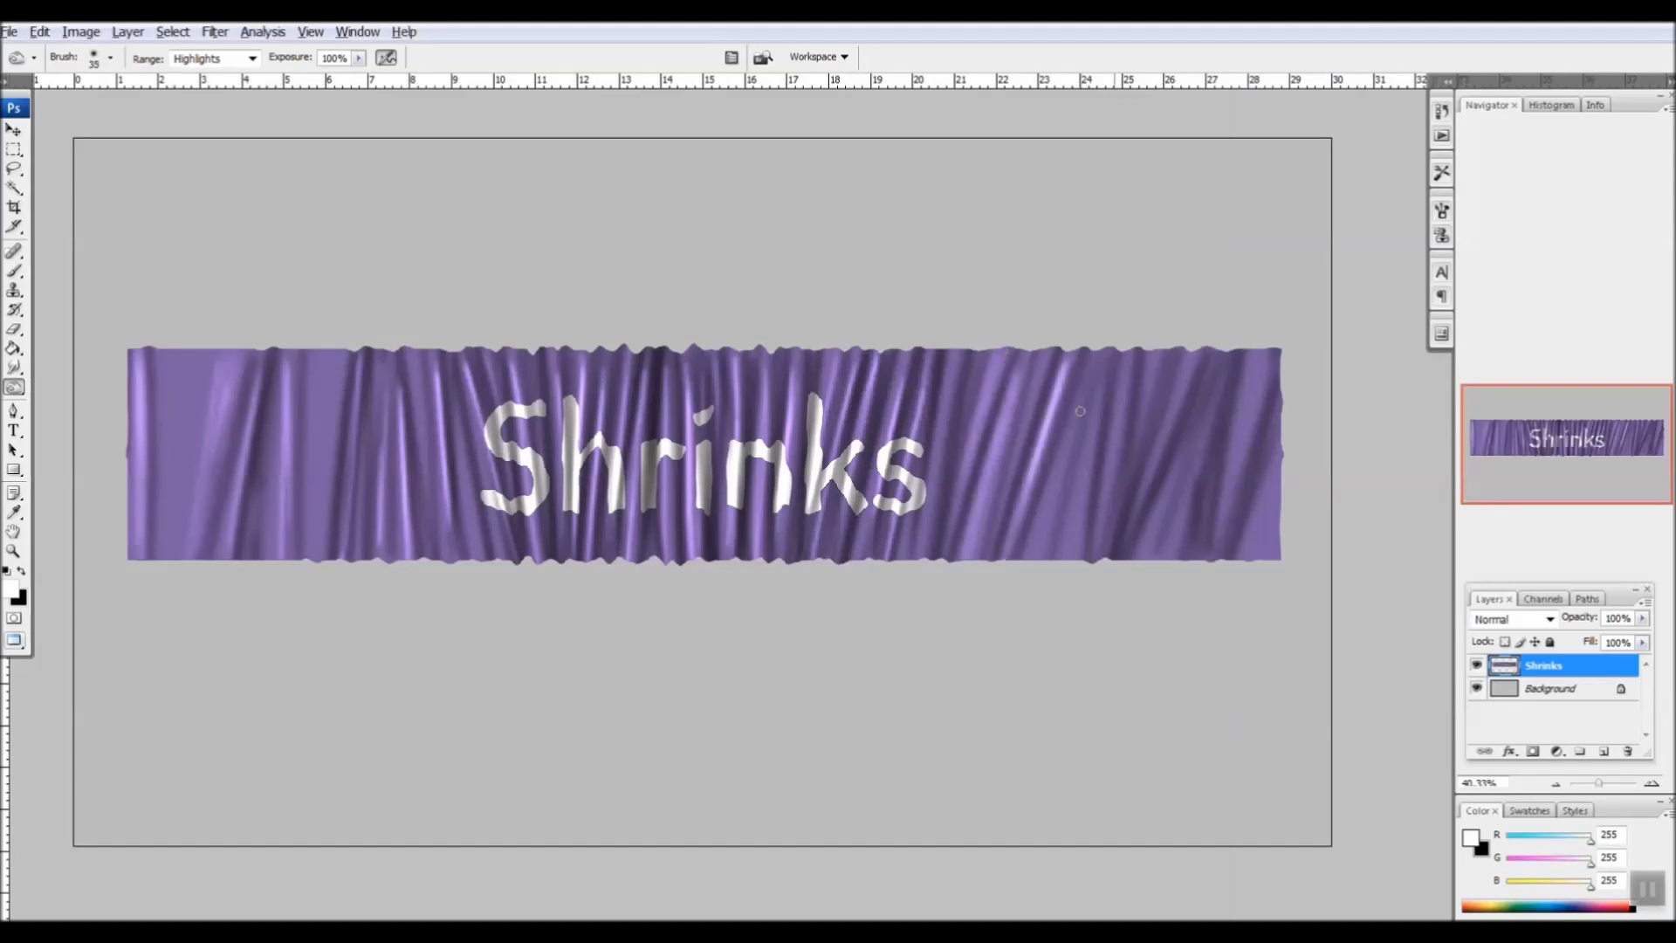
drag(1094, 393, 1061, 552)
drag(1124, 360, 1095, 543)
drag(1260, 360, 1213, 555)
drag(1179, 464, 1149, 546)
drag(951, 359, 927, 533)
drag(650, 353, 646, 403)
drag(459, 416, 477, 554)
drag(411, 356, 429, 518)
mouse_move(351, 391)
mouse_down()
mouse_move(343, 555)
mouse_move(331, 374)
mouse_up()
Enlarge the dodging brush to 80 and soften the highlights along the creases after the final s
key(bracketright)
key(bracketright)
key(bracketright)
key(bracketright)
key(bracketright)
key(ctrl+z)
drag(1078, 379, 1037, 548)
drag(1032, 362, 992, 532)
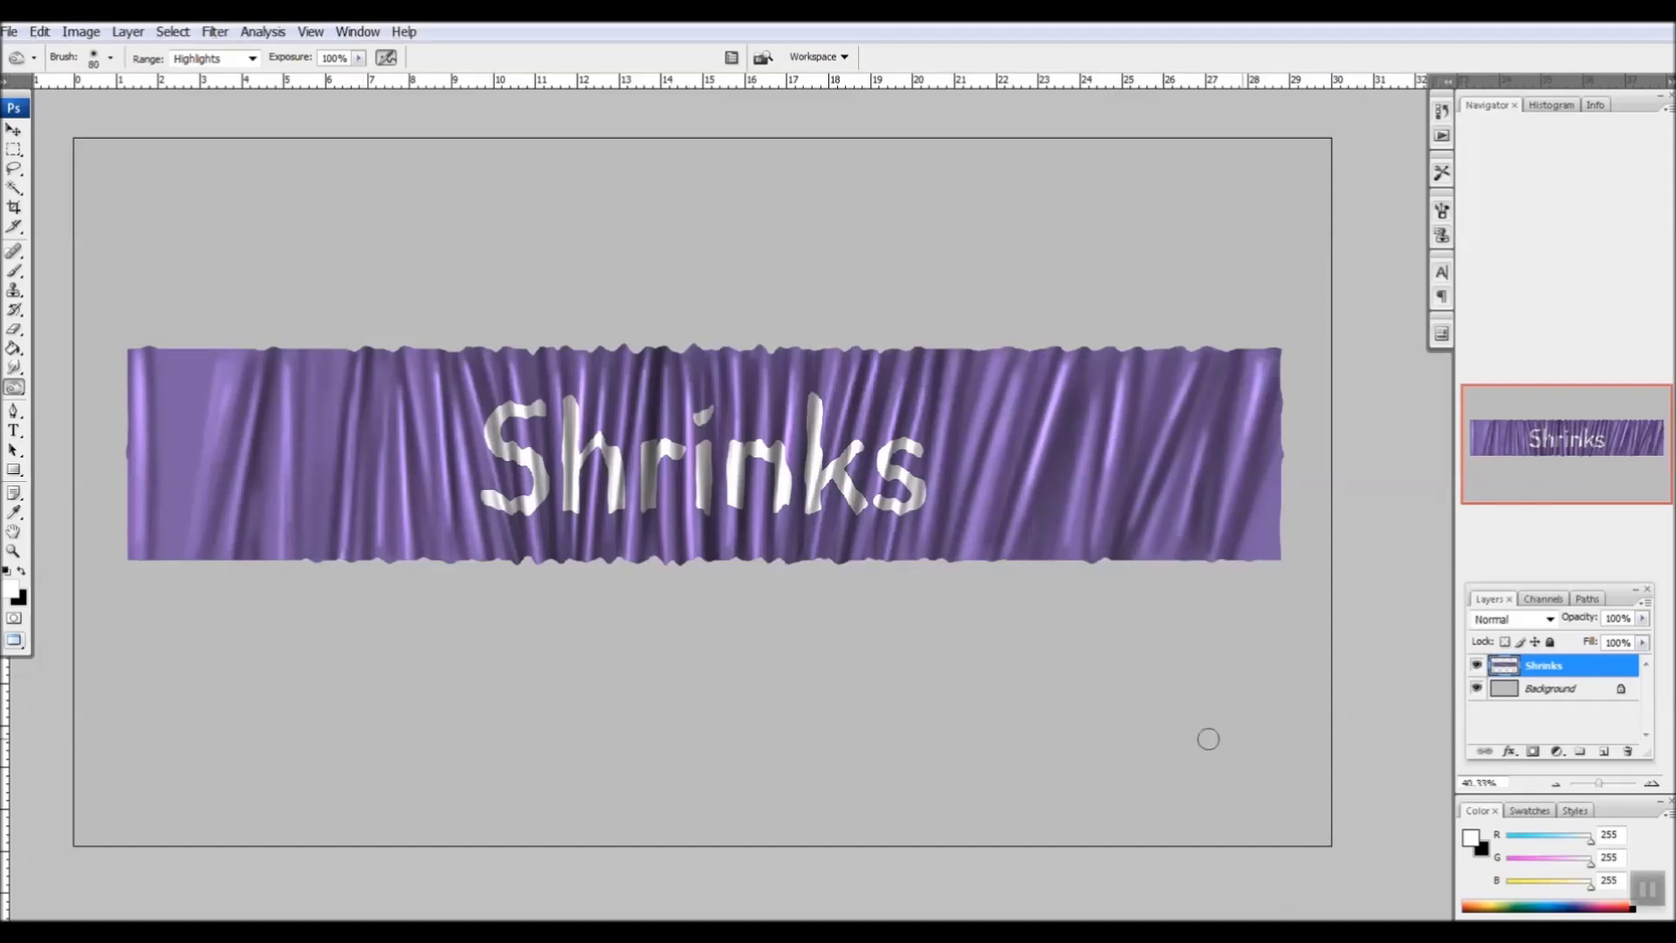
Try strengthening the Shrinks banner's contrast with Levels, and undo the adjustment
key(ctrl+l)
drag(1096, 598, 1133, 597)
key(Return)
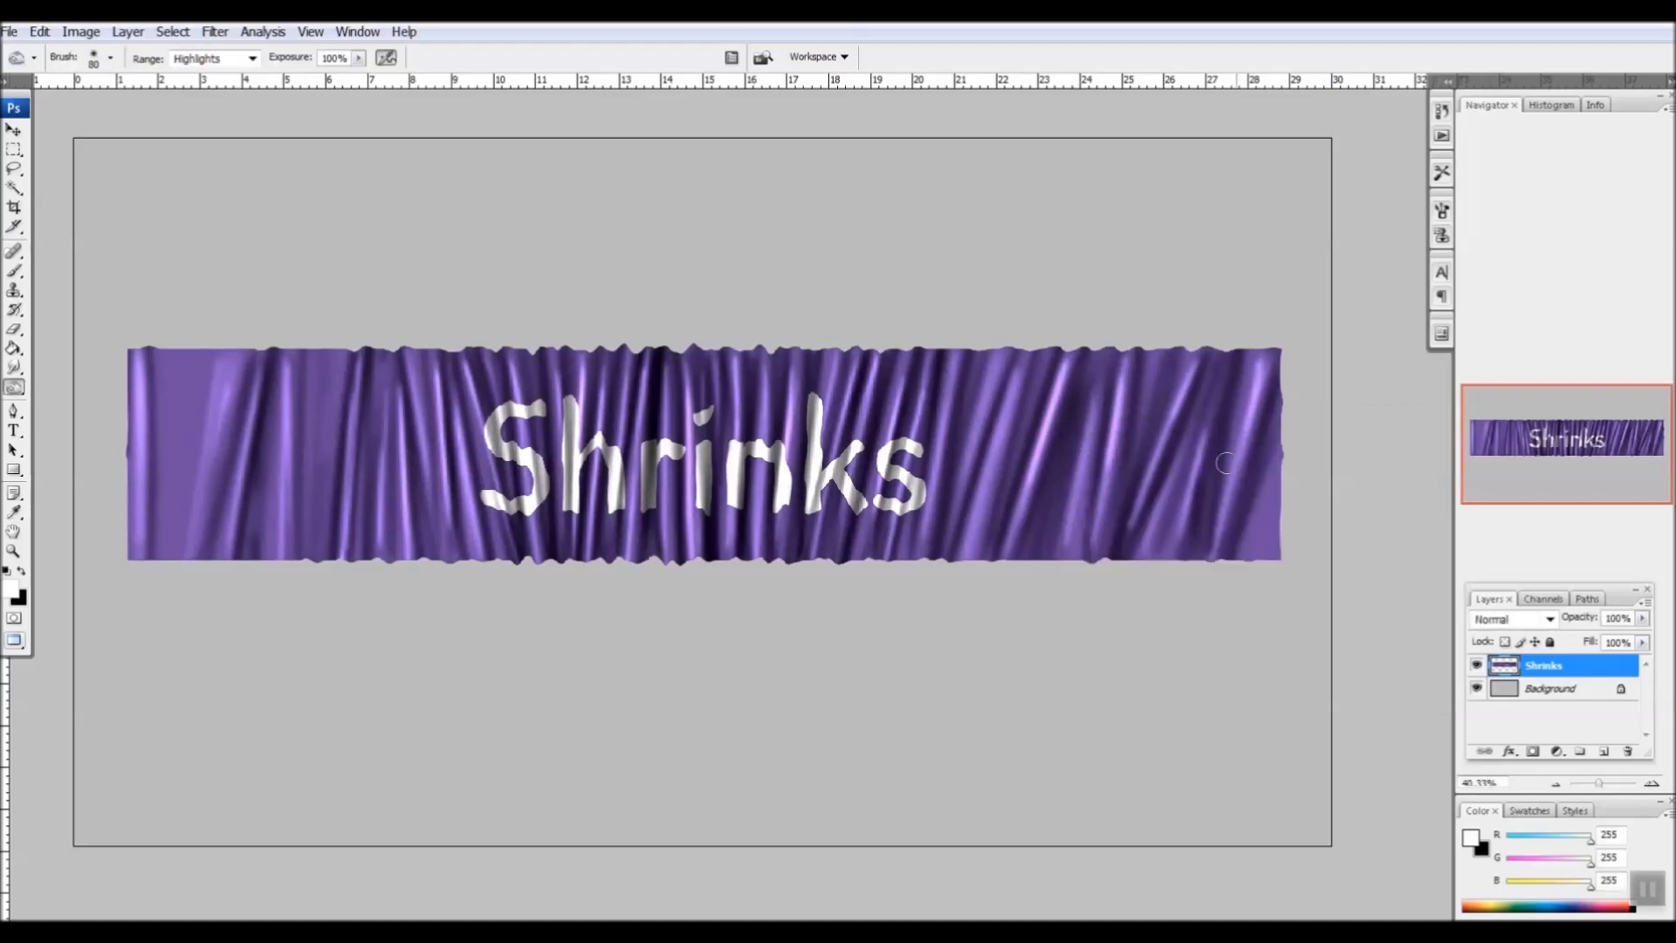
key(ctrl+z)
scroll(1230, 430, up, 1)
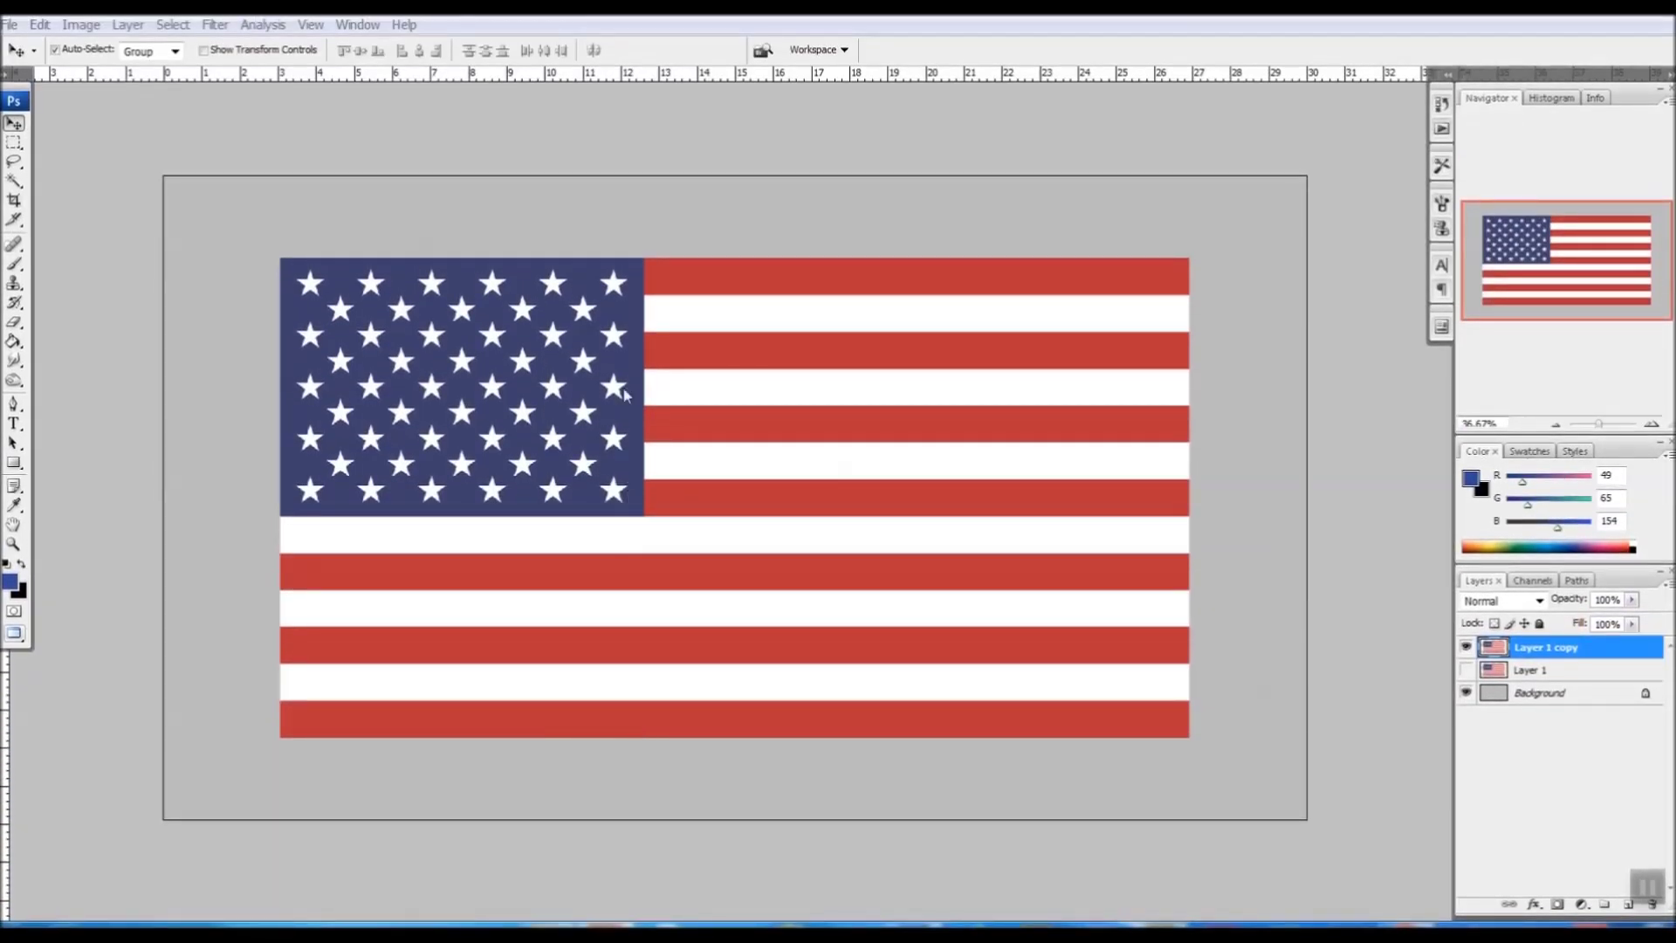
Open the Liquify filter on the copied flag layer and set the brush size to 408 and density to 44
click(215, 24)
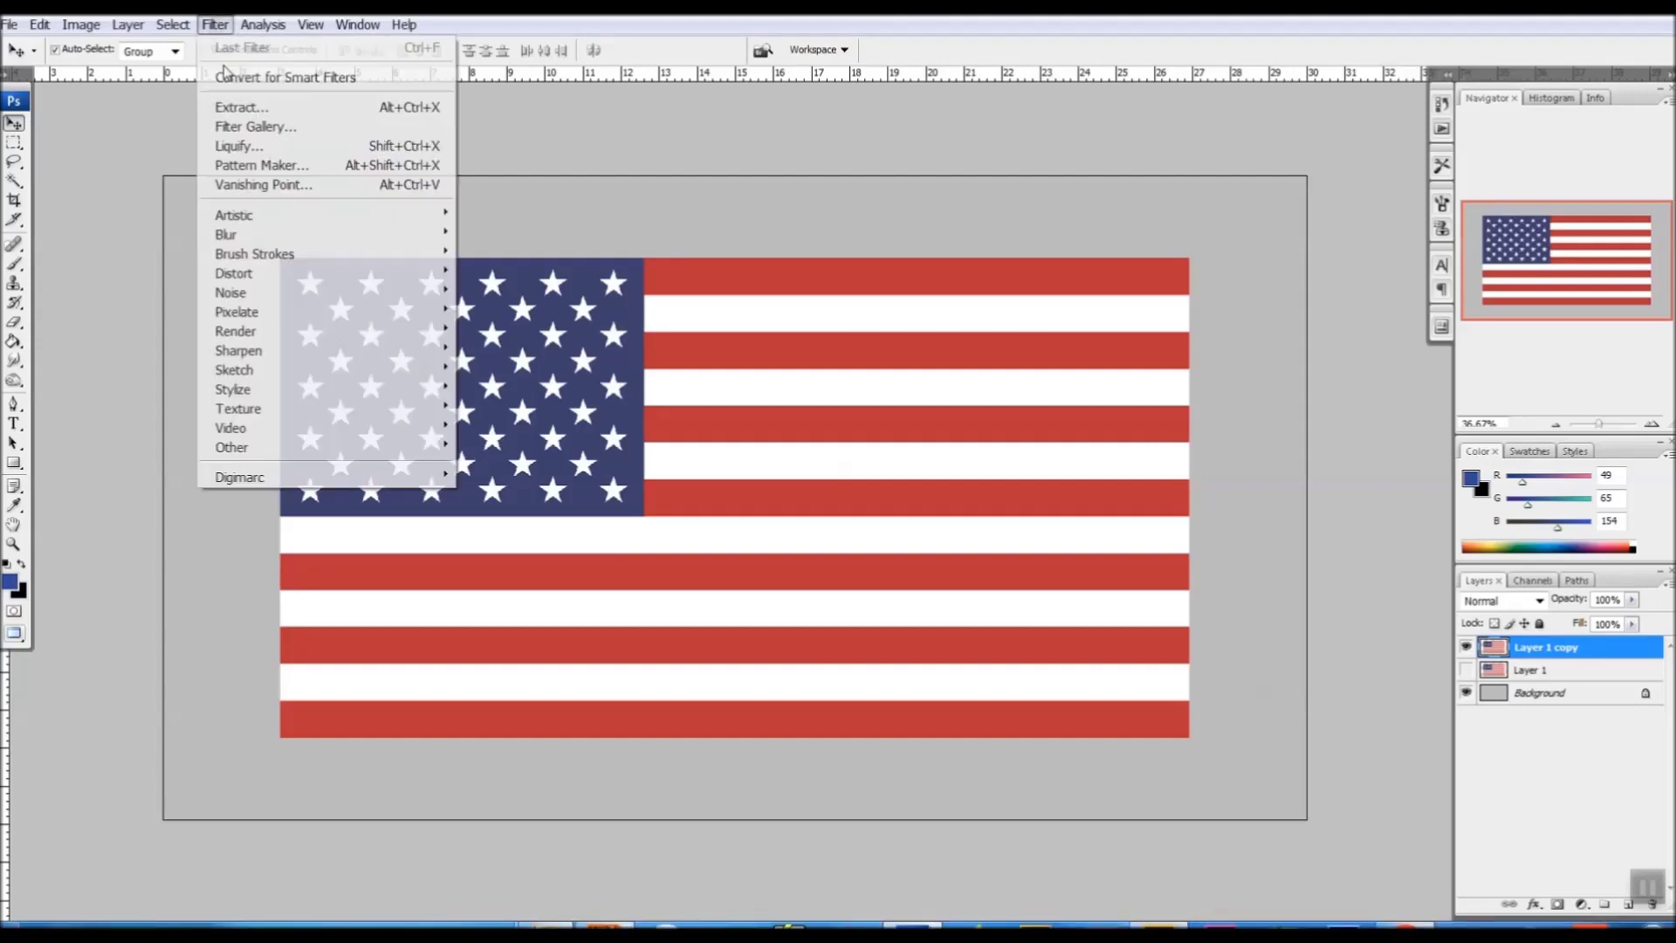
click(241, 146)
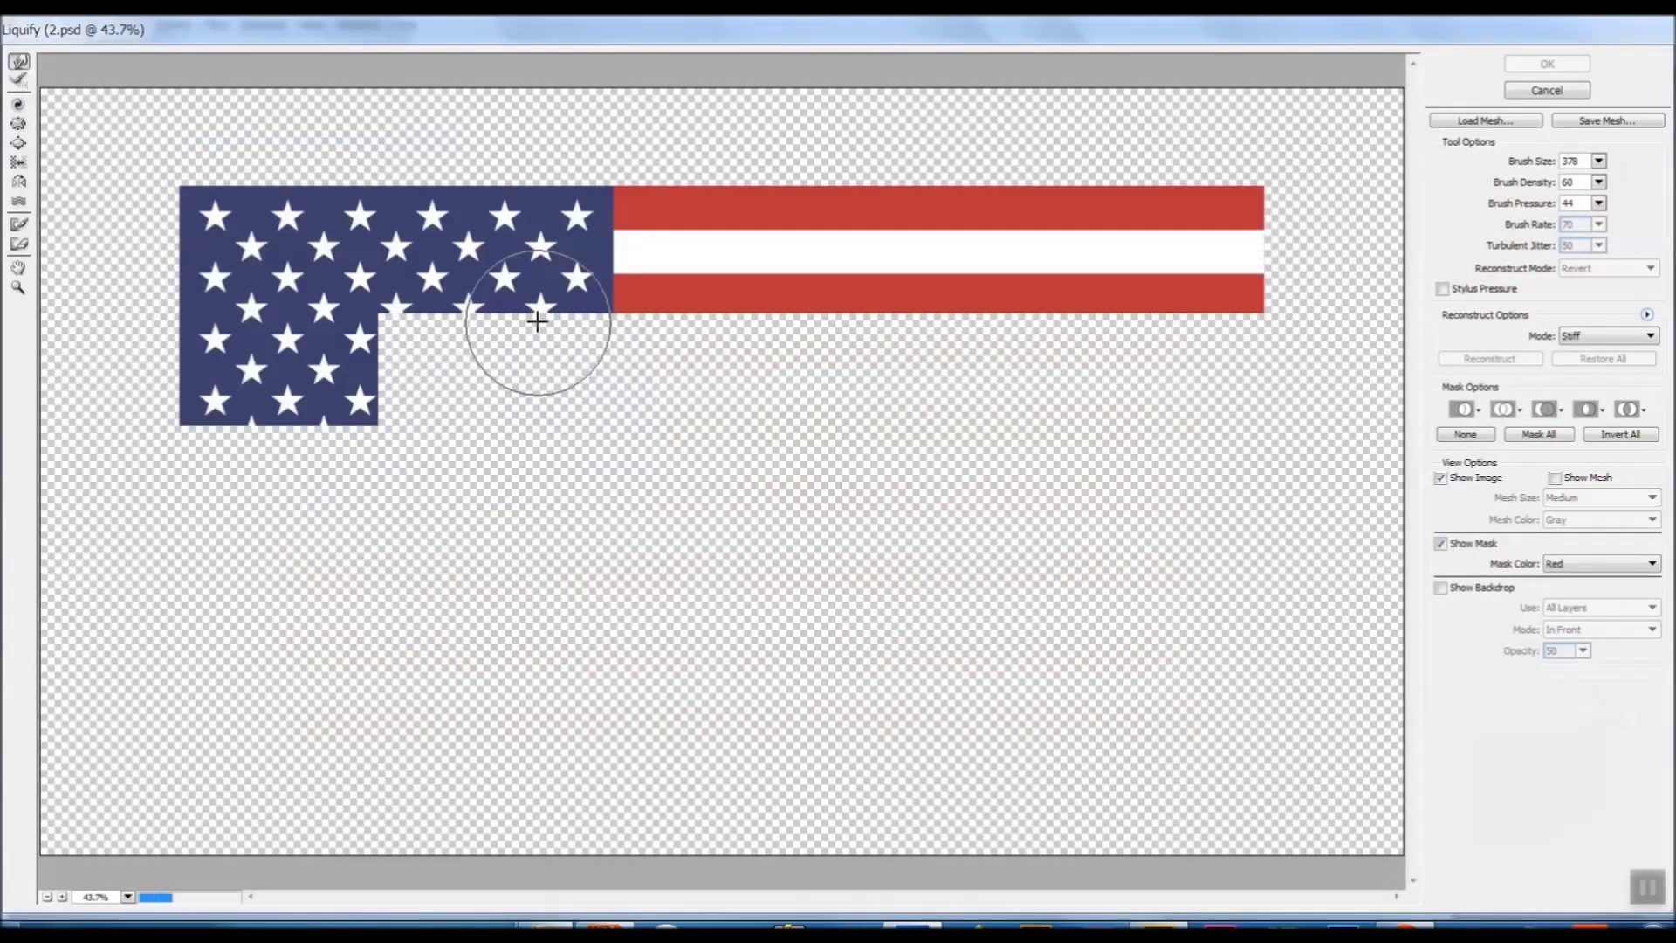
click(1522, 179)
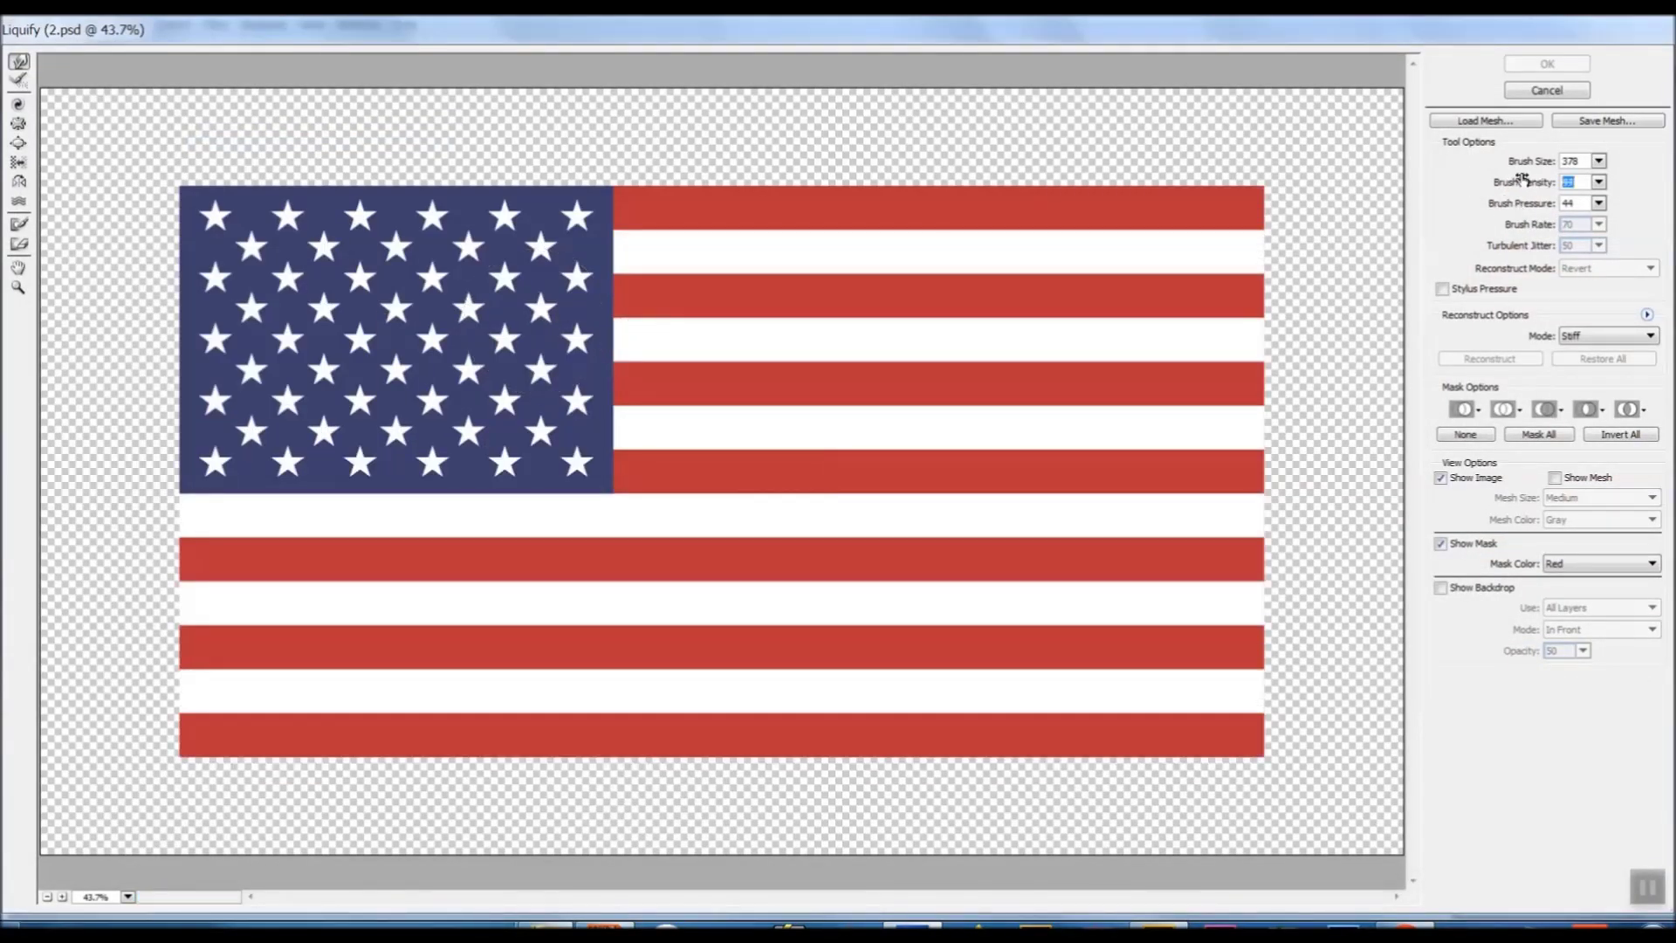
click(1528, 160)
drag(1524, 164, 1555, 168)
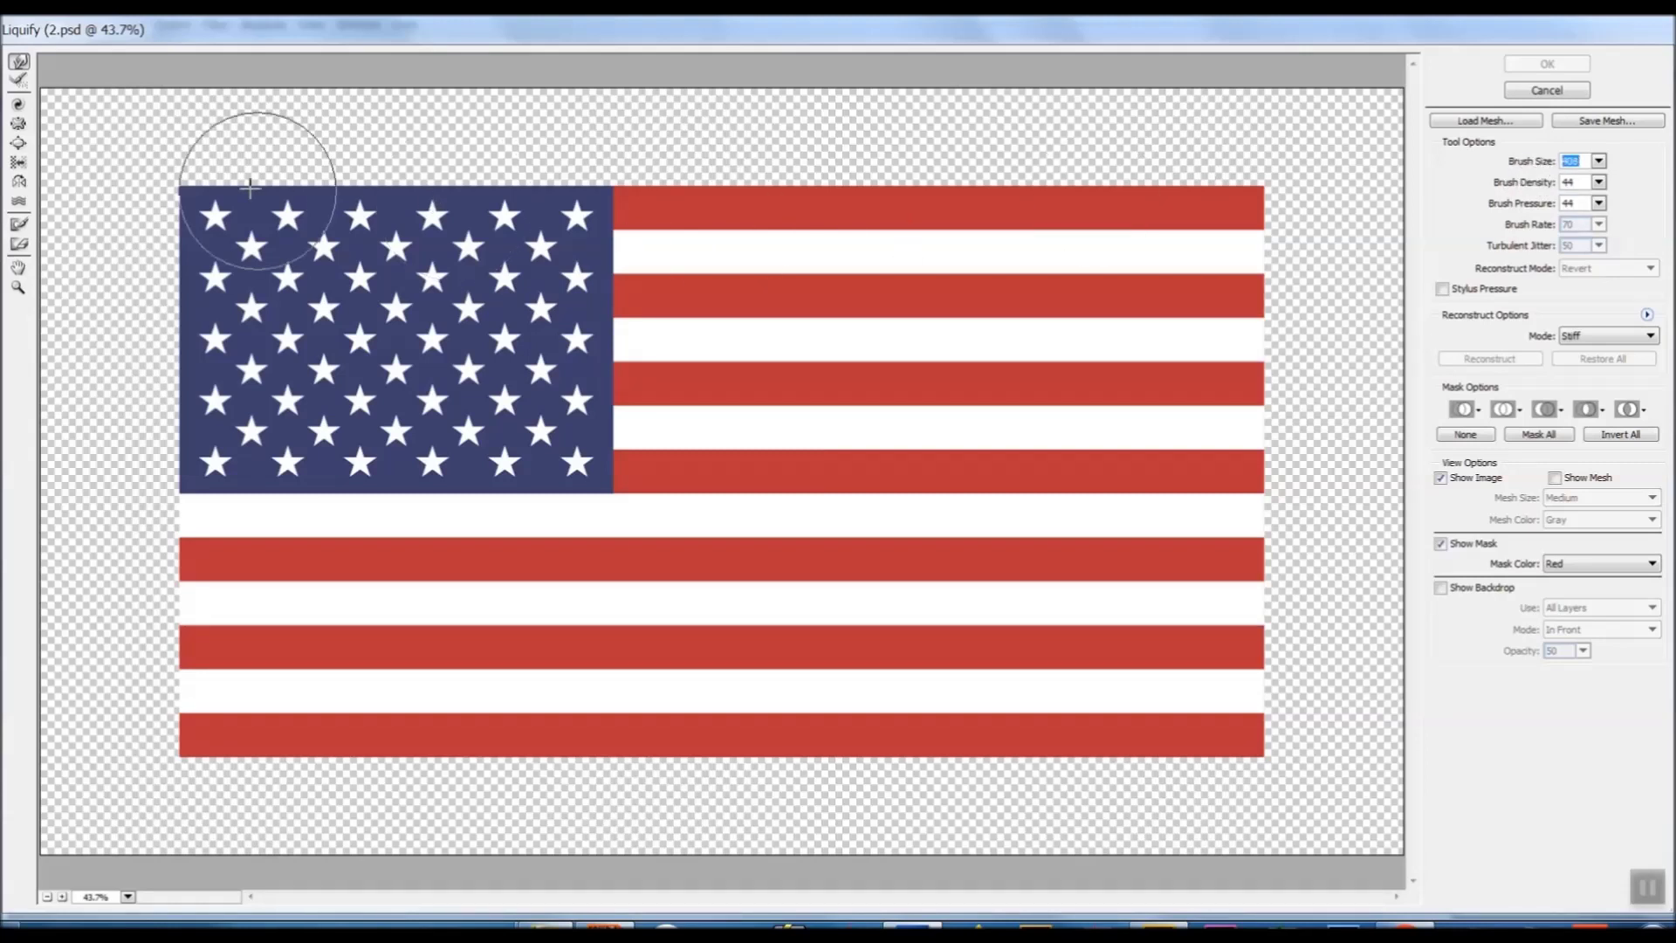
Warp diagonal waves through the flag's star field and lower stripes, pushing two troughs down and the ridge between them up
mouse_move(266, 183)
mouse_down()
mouse_move(330, 254)
mouse_move(483, 621)
mouse_move(548, 725)
mouse_up()
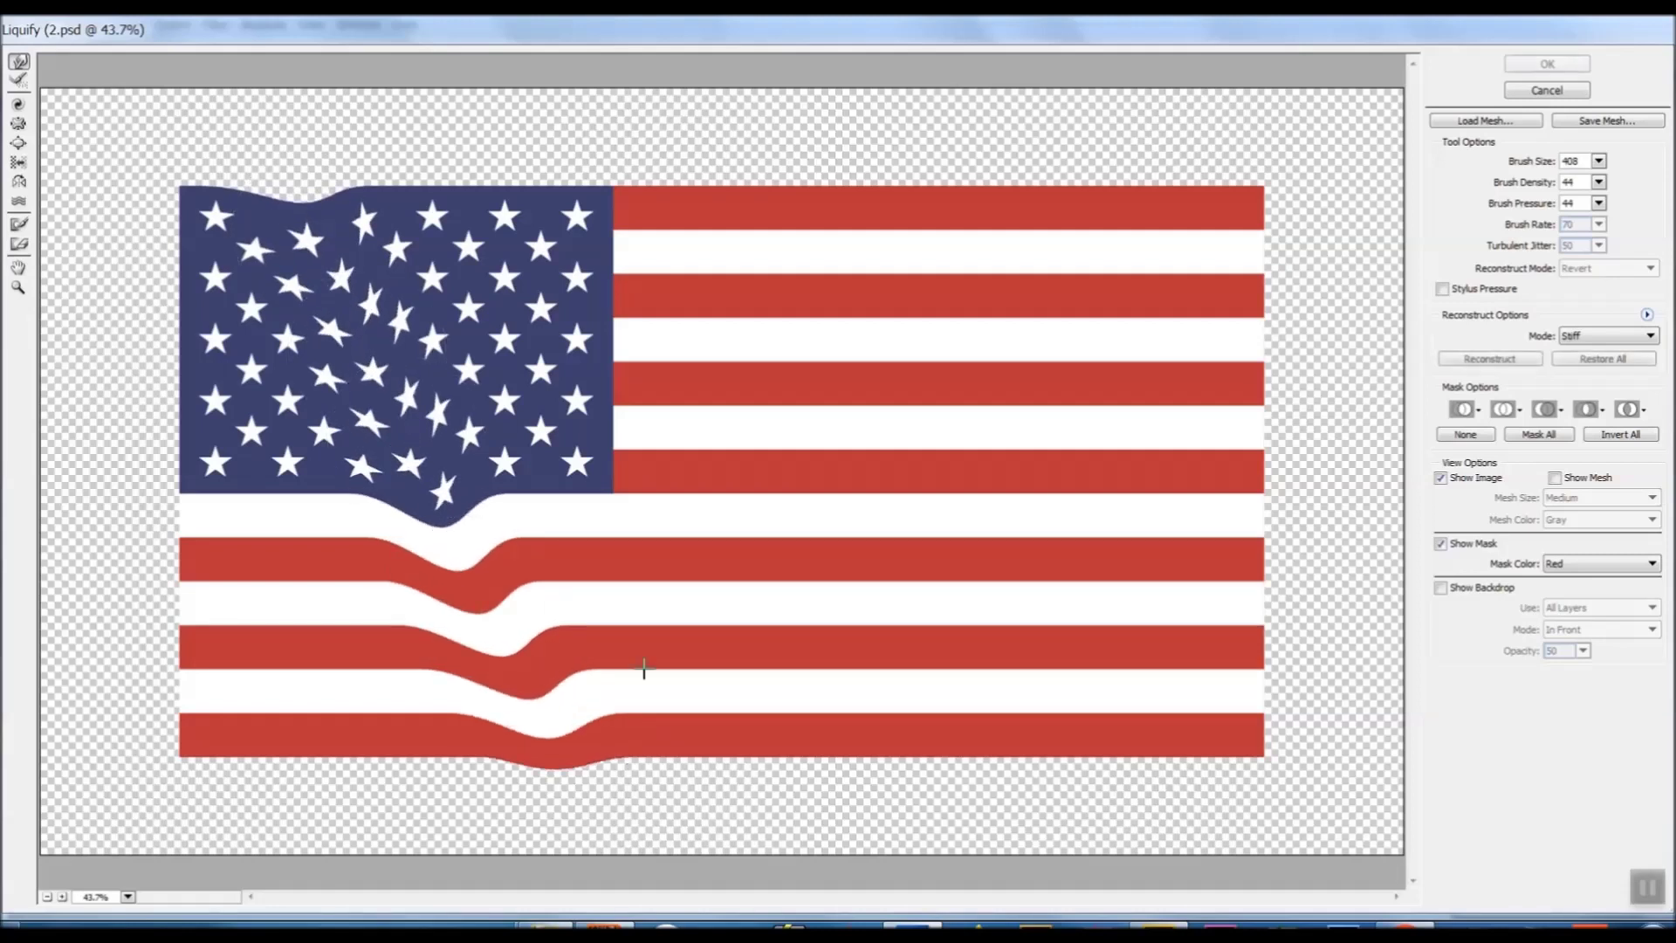
mouse_move(493, 227)
mouse_down()
mouse_move(449, 186)
mouse_move(550, 297)
mouse_move(655, 535)
mouse_move(887, 800)
mouse_up()
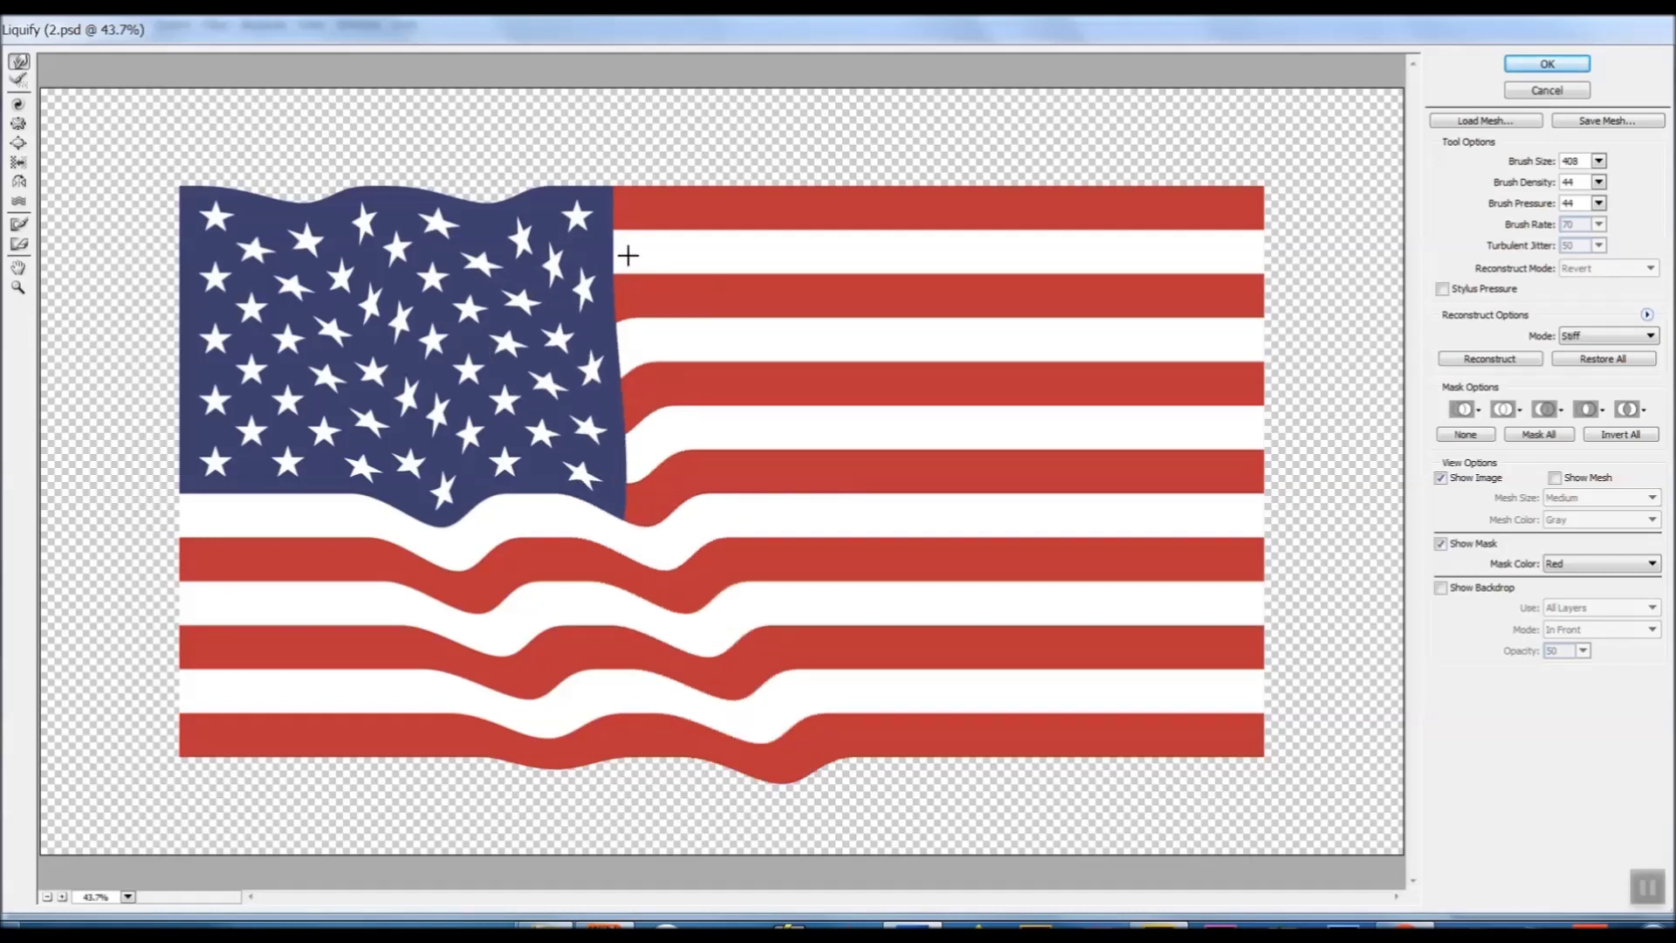
drag(636, 730, 590, 604)
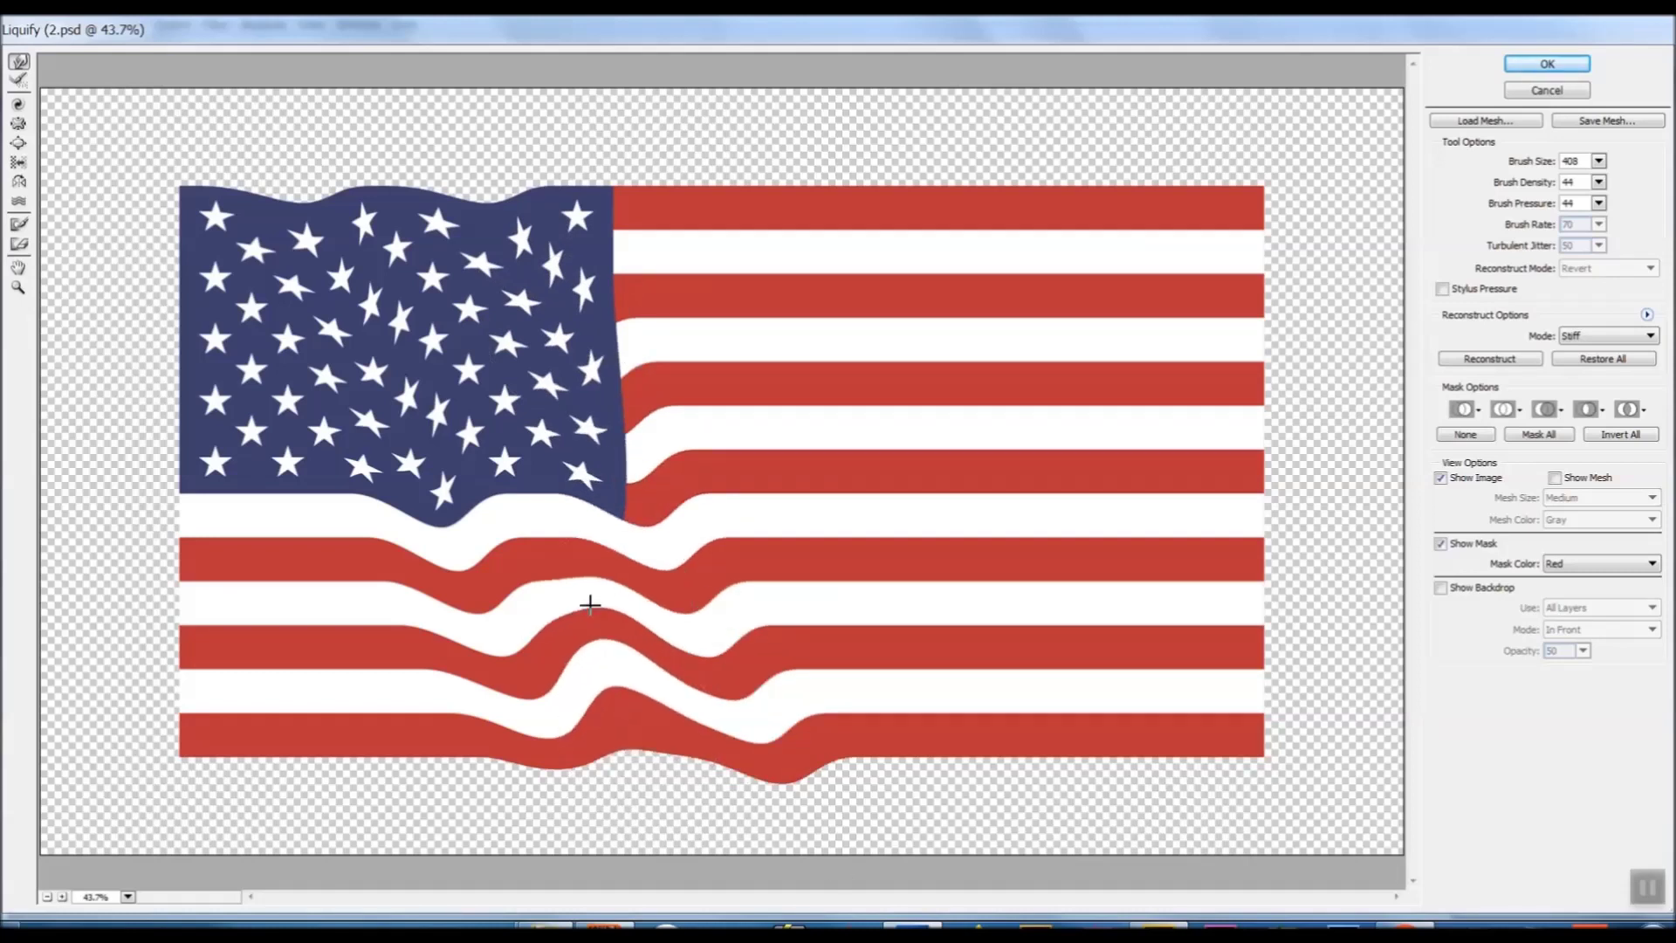
mouse_move(649, 736)
mouse_down()
mouse_move(651, 778)
mouse_move(436, 175)
mouse_move(484, 140)
mouse_up()
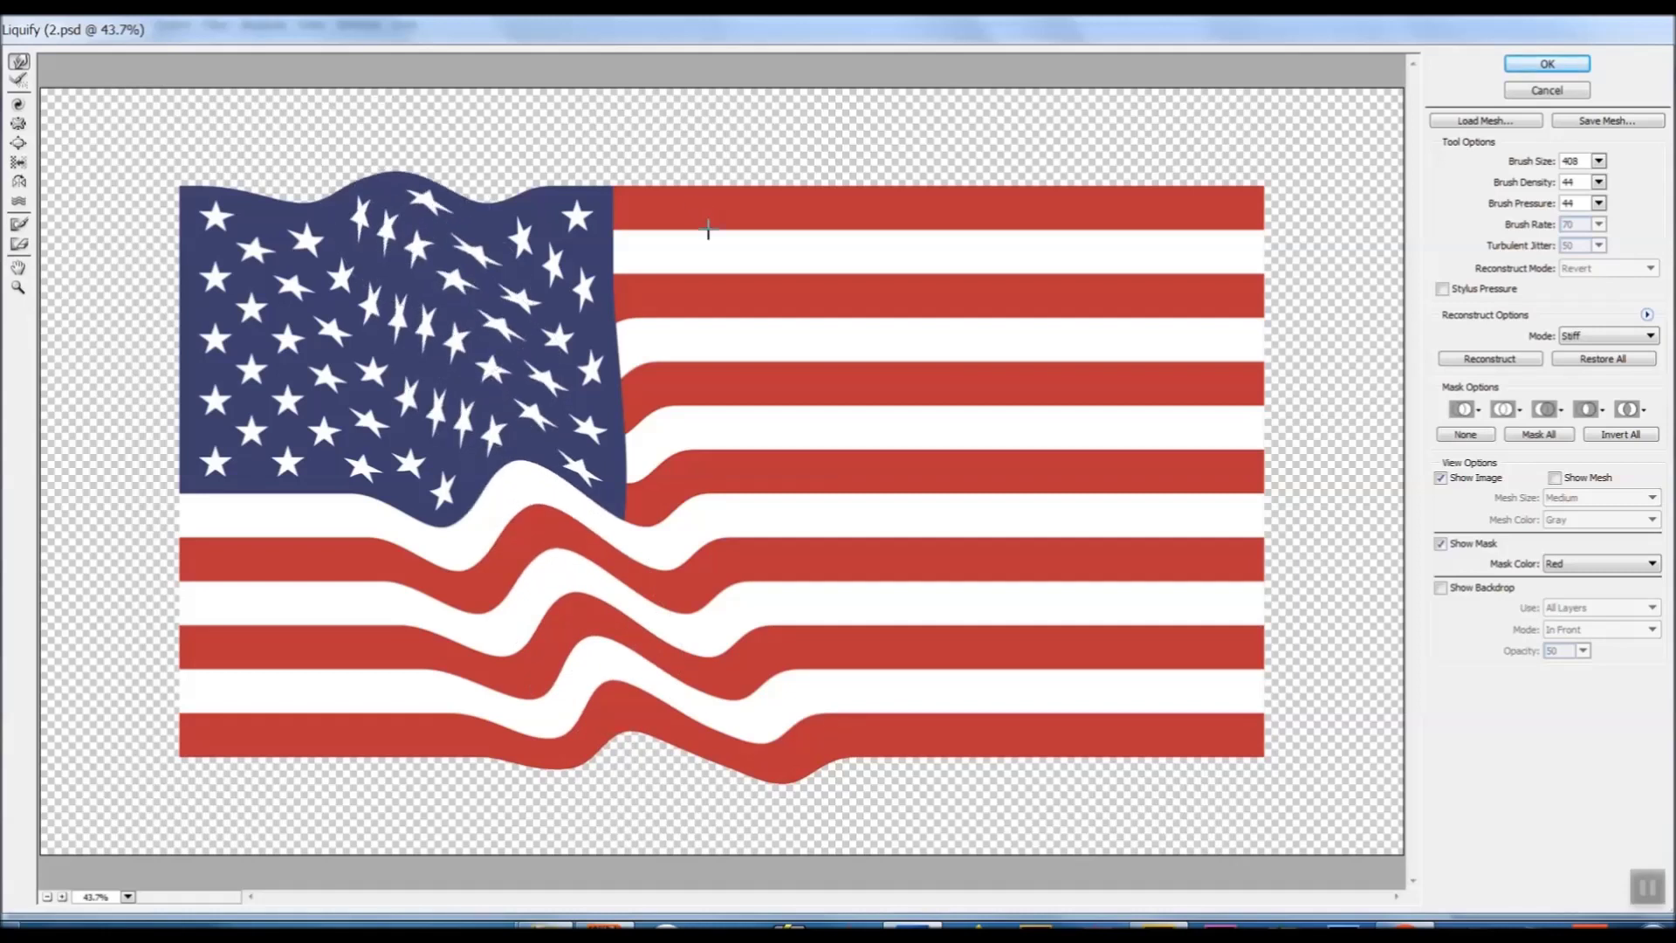
Reduce the Liquify brush to 334 and push two diagonal troughs from beside the star field down to the flag's lower edge
key(bracketleft)
key(bracketleft)
key(bracketleft)
key(bracketleft)
mouse_move(604, 200)
mouse_down()
mouse_move(588, 180)
mouse_move(988, 704)
mouse_move(1079, 742)
mouse_up()
key(ctrl+z)
mouse_move(587, 206)
mouse_down()
mouse_move(774, 524)
mouse_move(1023, 814)
mouse_up()
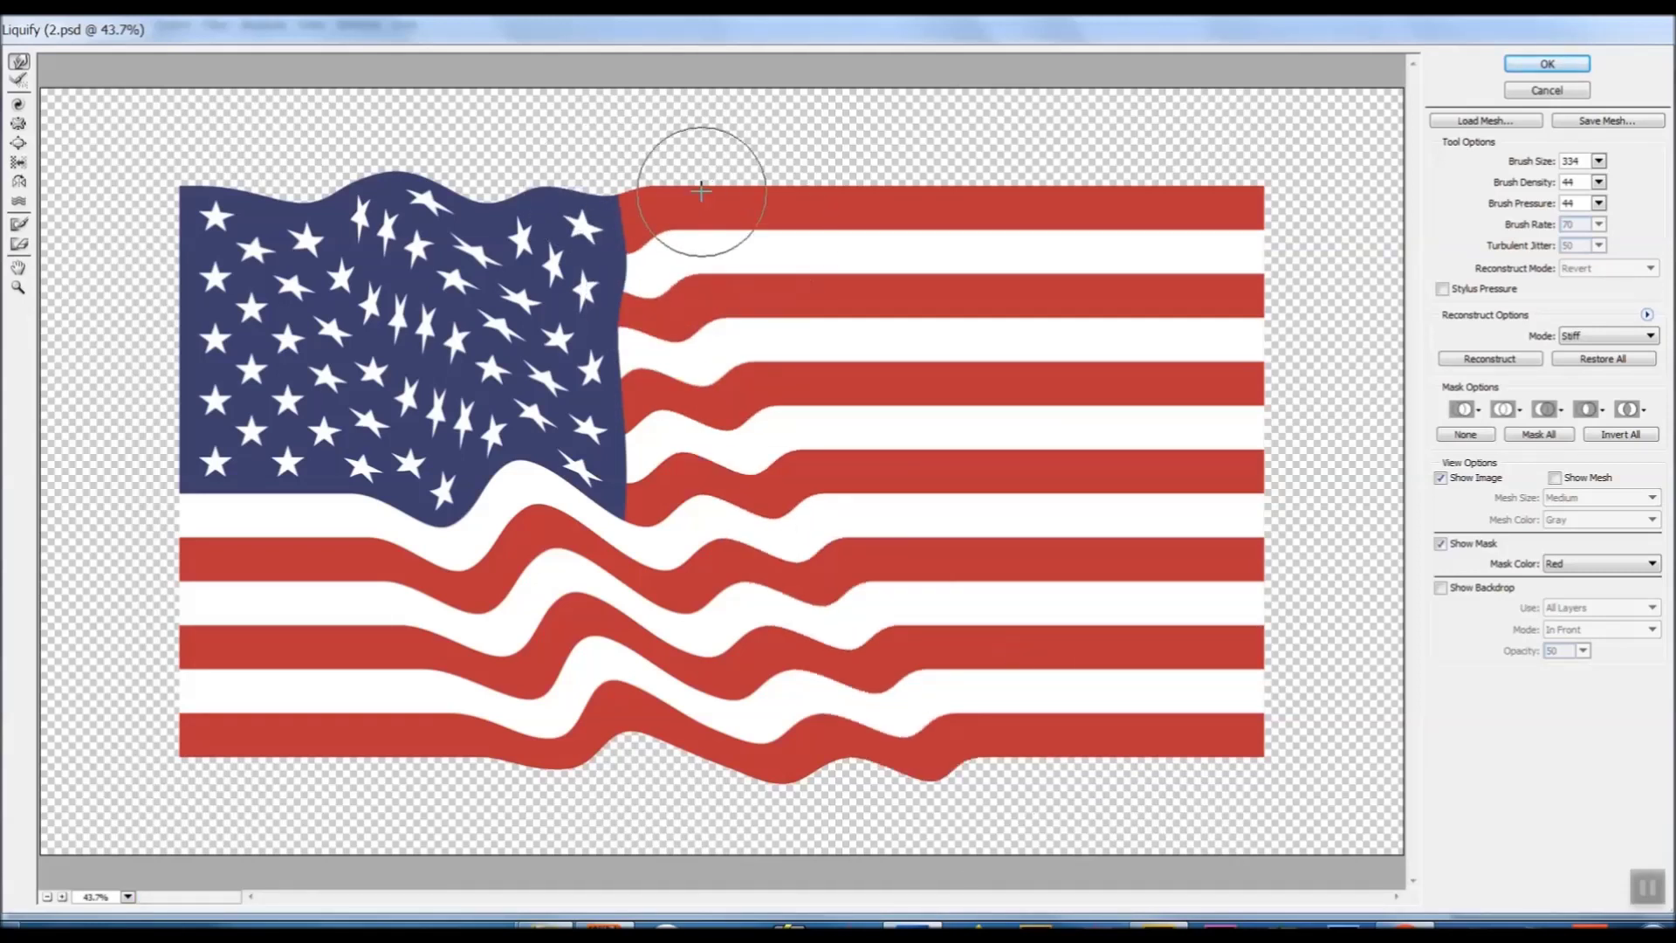
drag(681, 190, 1160, 853)
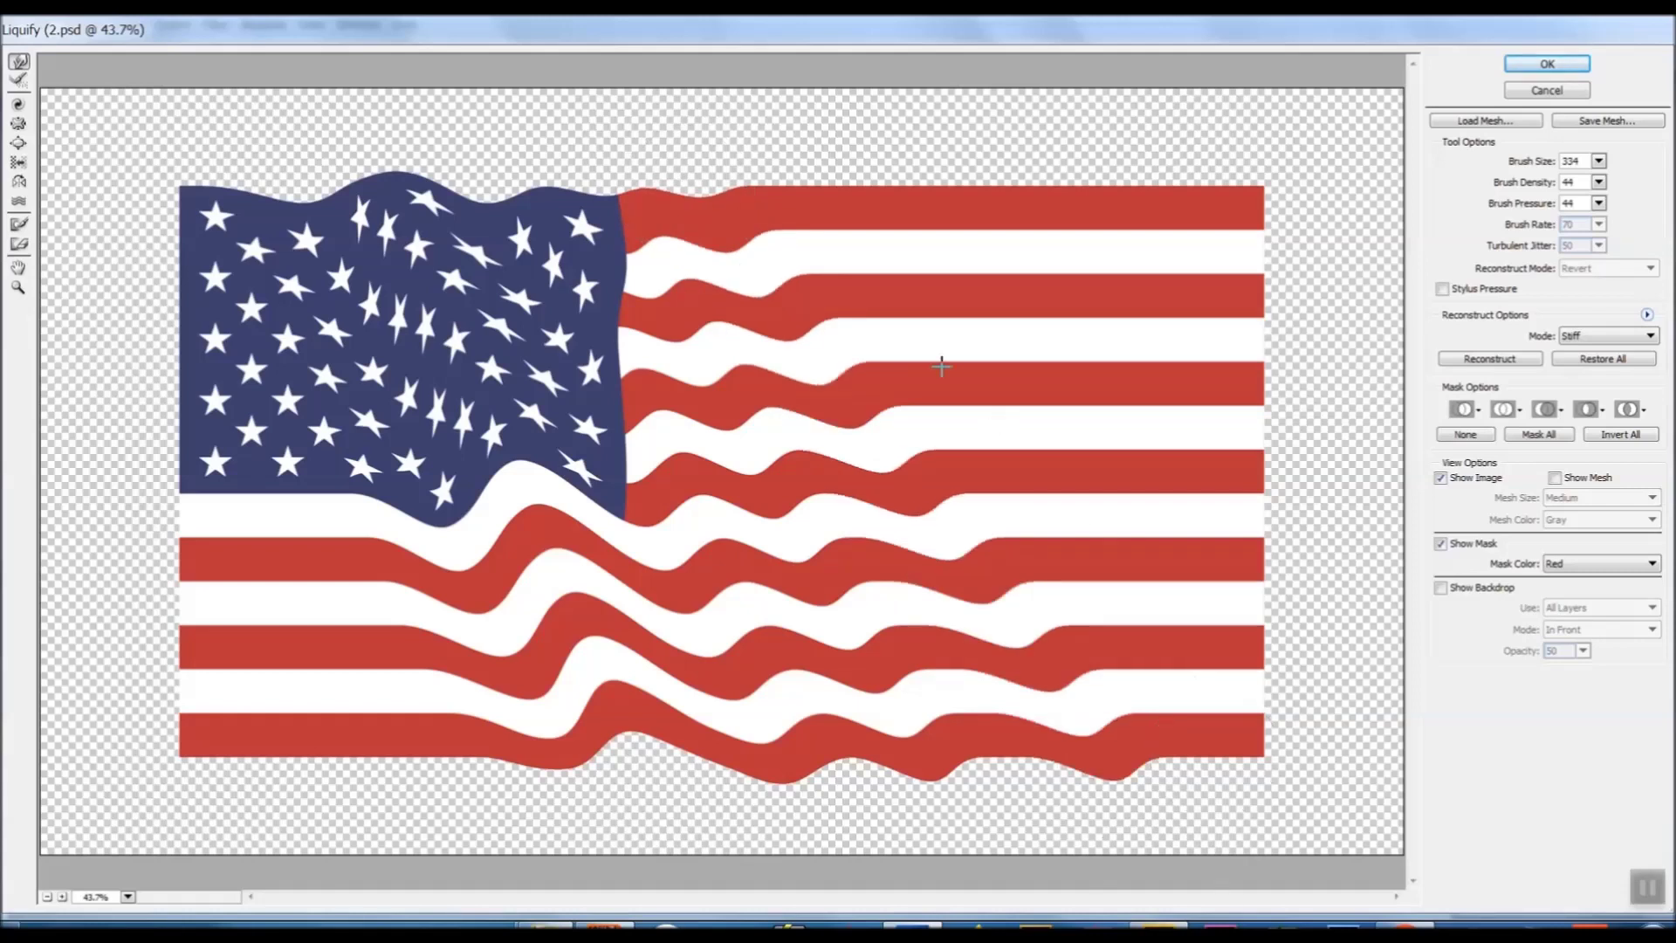
Enlarge the Liquify brush to 428 and push a wide diagonal trough through the flag's right-hand stripes to the lower right corner
key(bracketright)
key(bracketright)
key(bracketright)
drag(868, 165, 1416, 880)
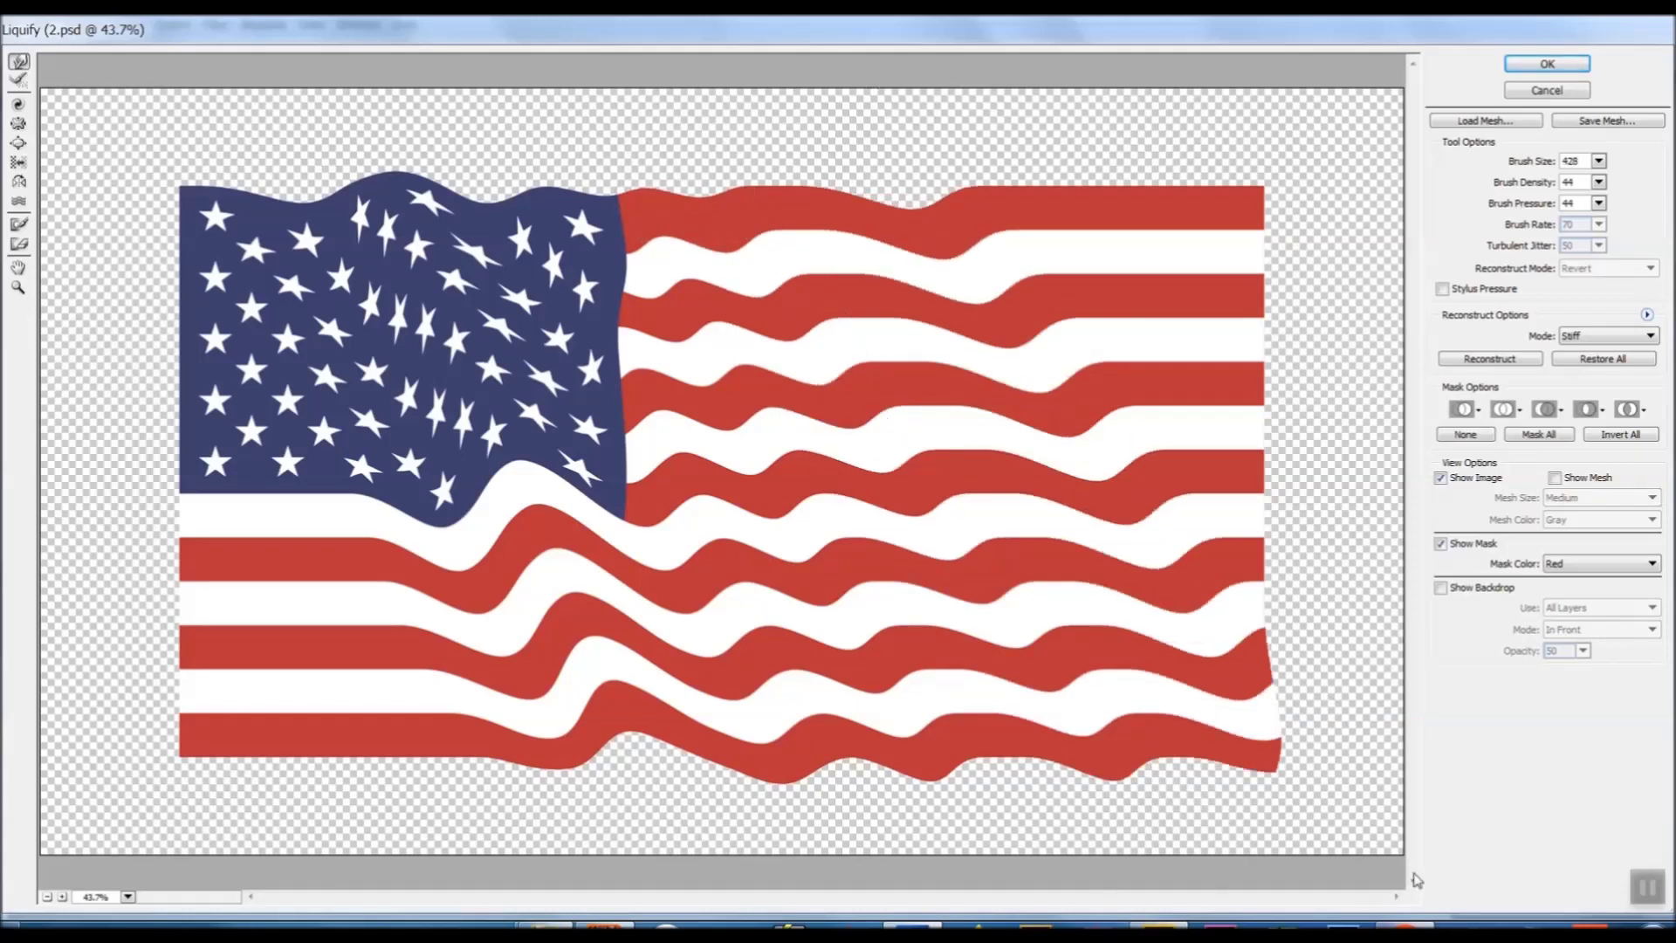
Push diagonal ridges upward through the right-hand stripes, using a brush size of 356 for the ridge and dip near the flag's right end
drag(1115, 704, 751, 154)
key(bracketleft)
key(bracketleft)
key(bracketleft)
drag(1238, 554, 1079, 144)
drag(1037, 155, 1198, 550)
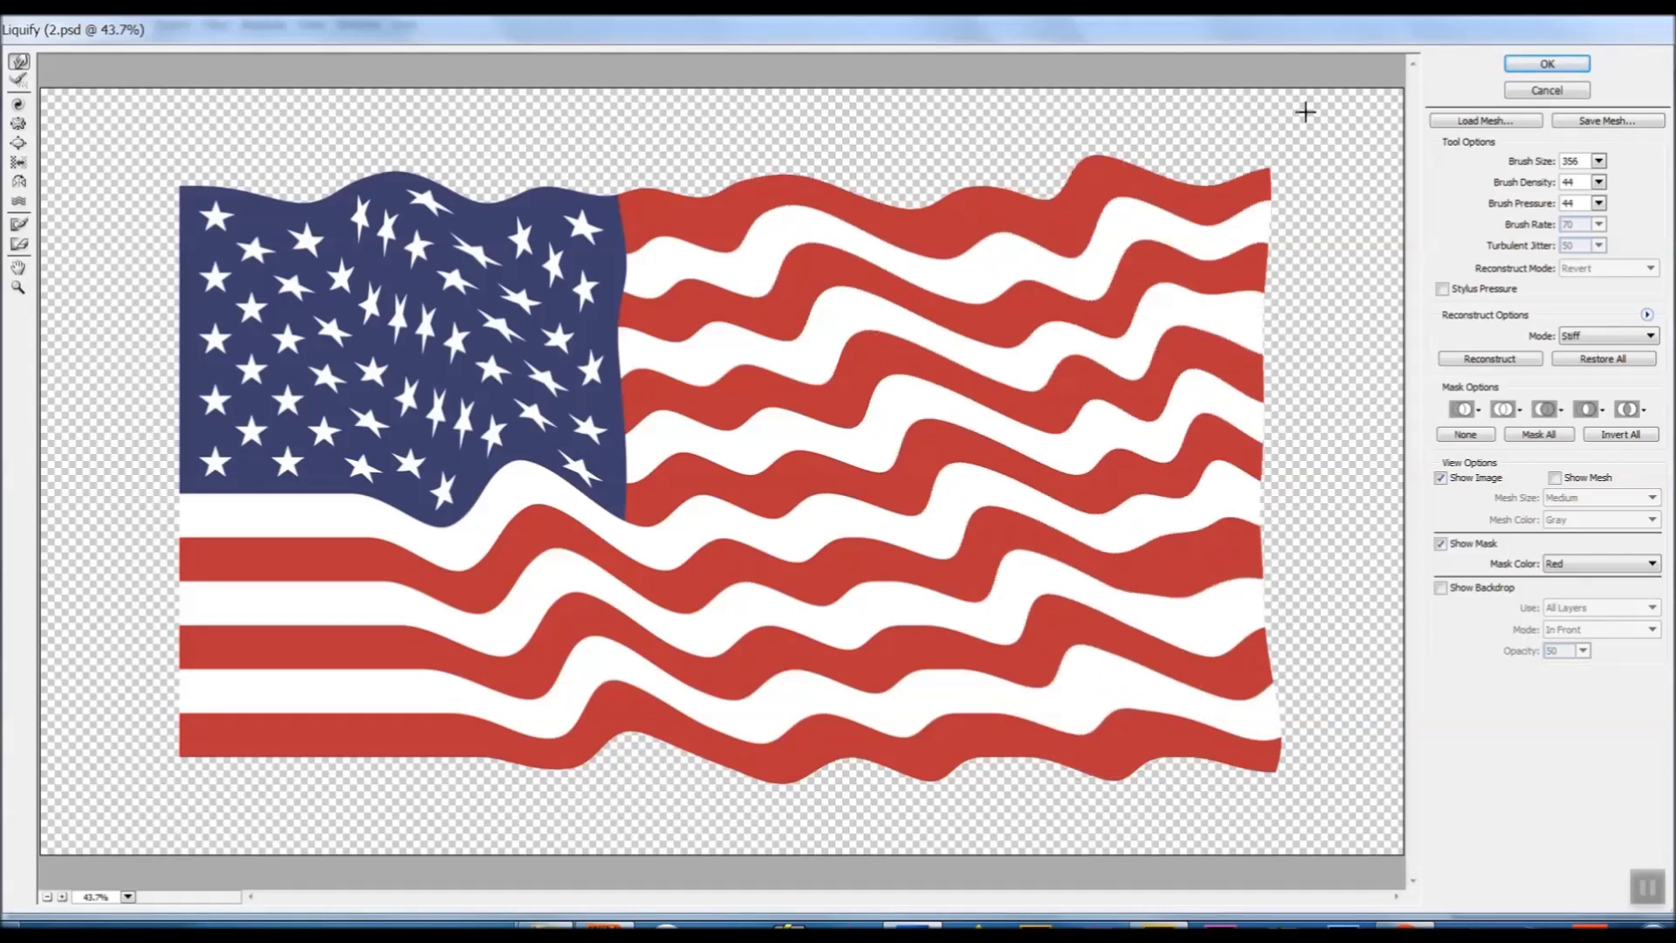
Warp waves through the left part of the star field and the lower left stripes, raise the middle ridges, and apply the Liquify filter
drag(377, 753, 179, 153)
drag(237, 323, 302, 760)
mouse_move(253, 769)
mouse_down()
mouse_move(217, 719)
mouse_move(179, 367)
mouse_up()
drag(302, 192, 350, 336)
drag(490, 186, 542, 297)
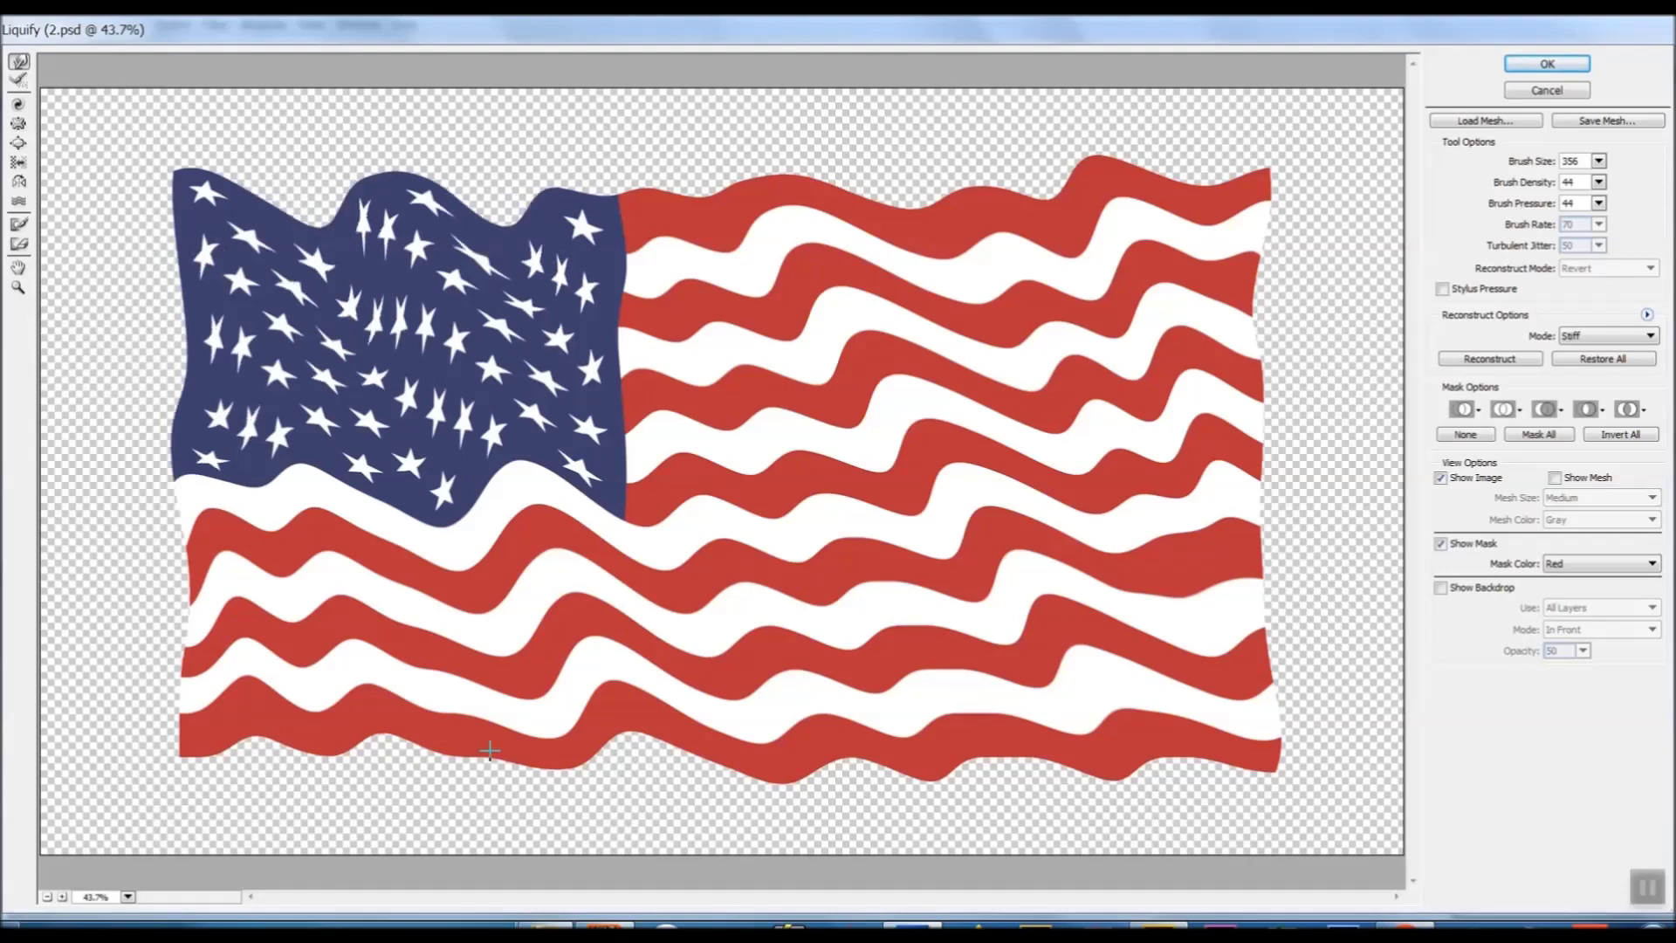
drag(489, 752, 402, 489)
drag(1133, 726, 770, 187)
click(1534, 66)
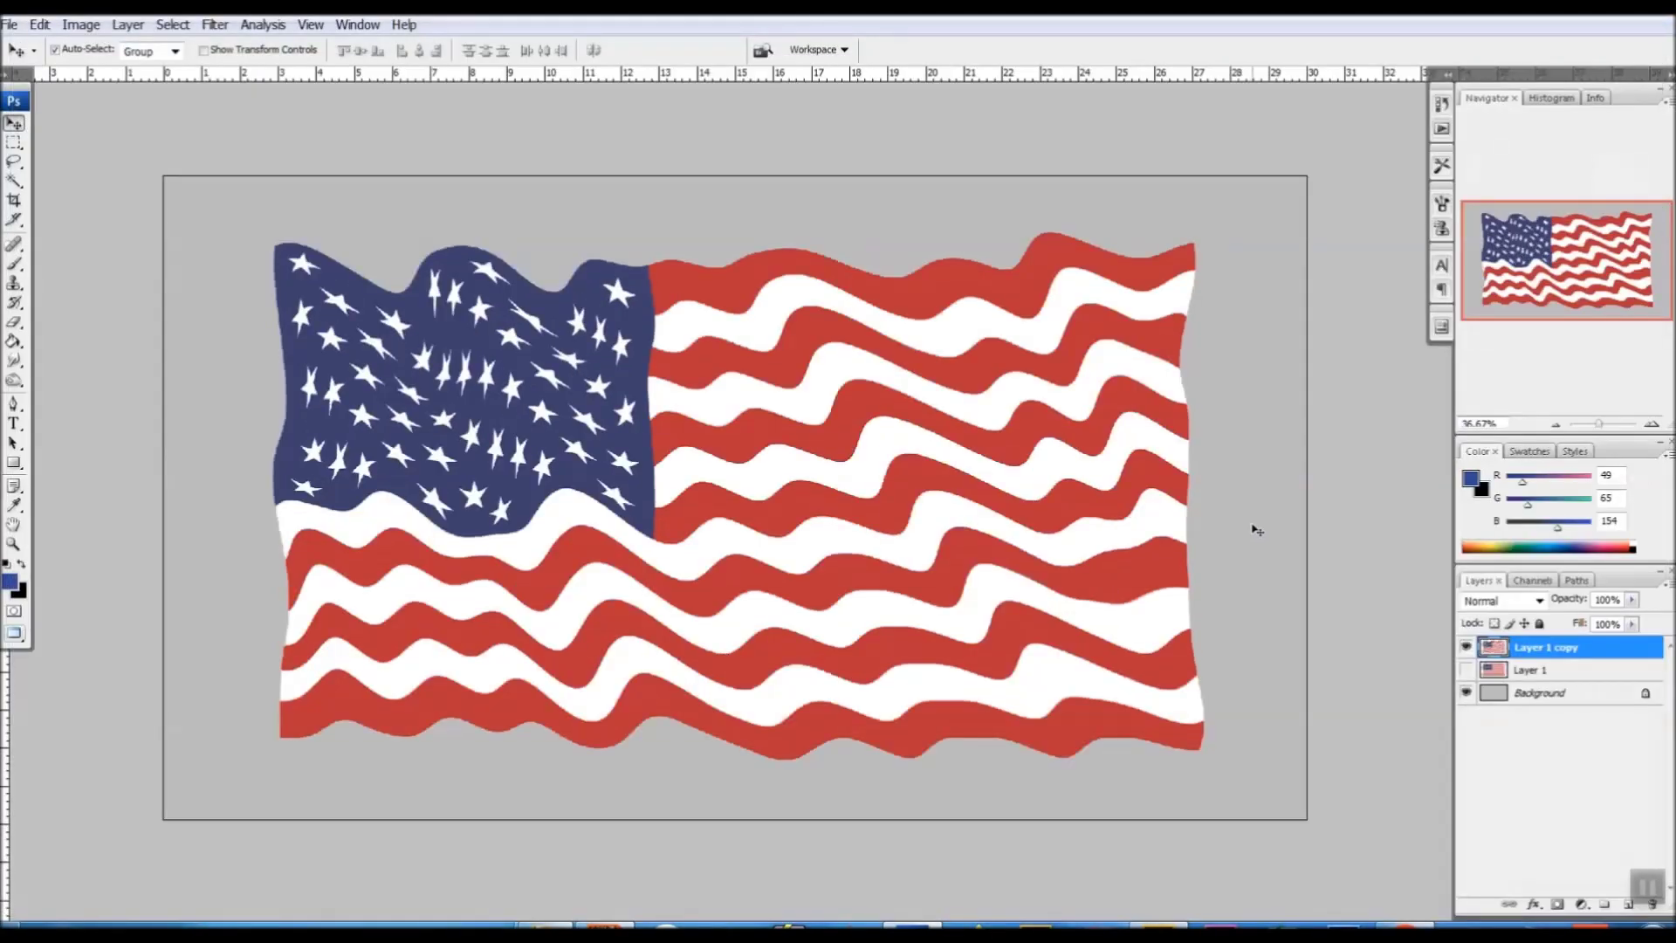
Try burning the first trough through the star field with the range at Midtones and a 175 brush, and undo the stroke
key(o)
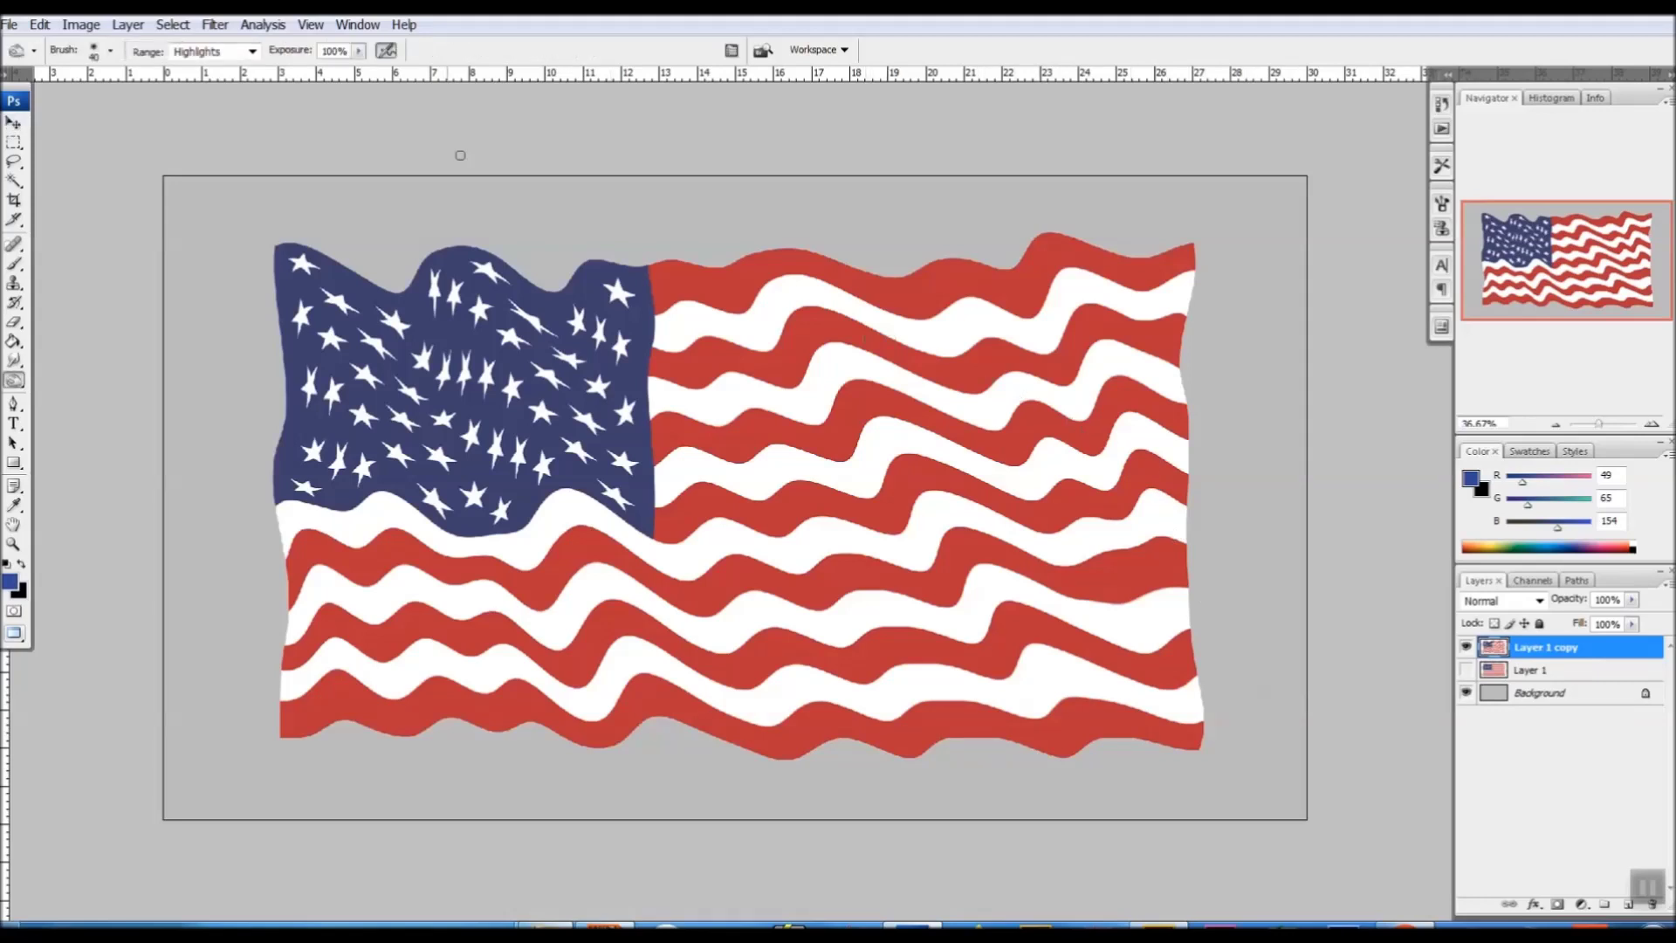
click(252, 52)
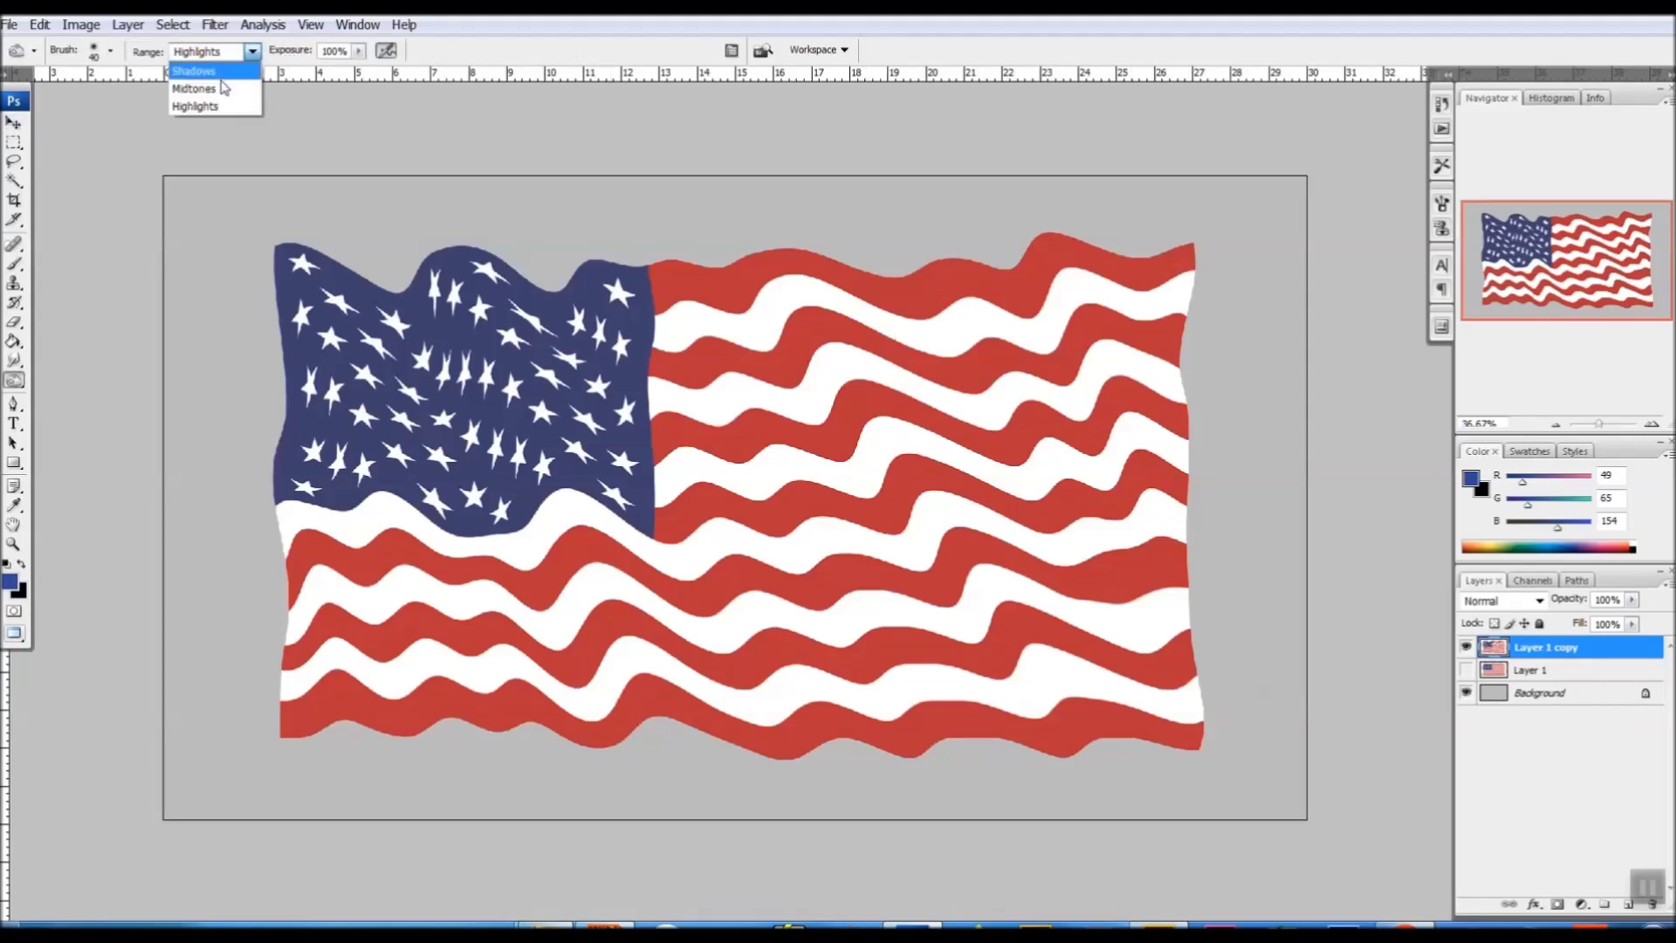
click(225, 88)
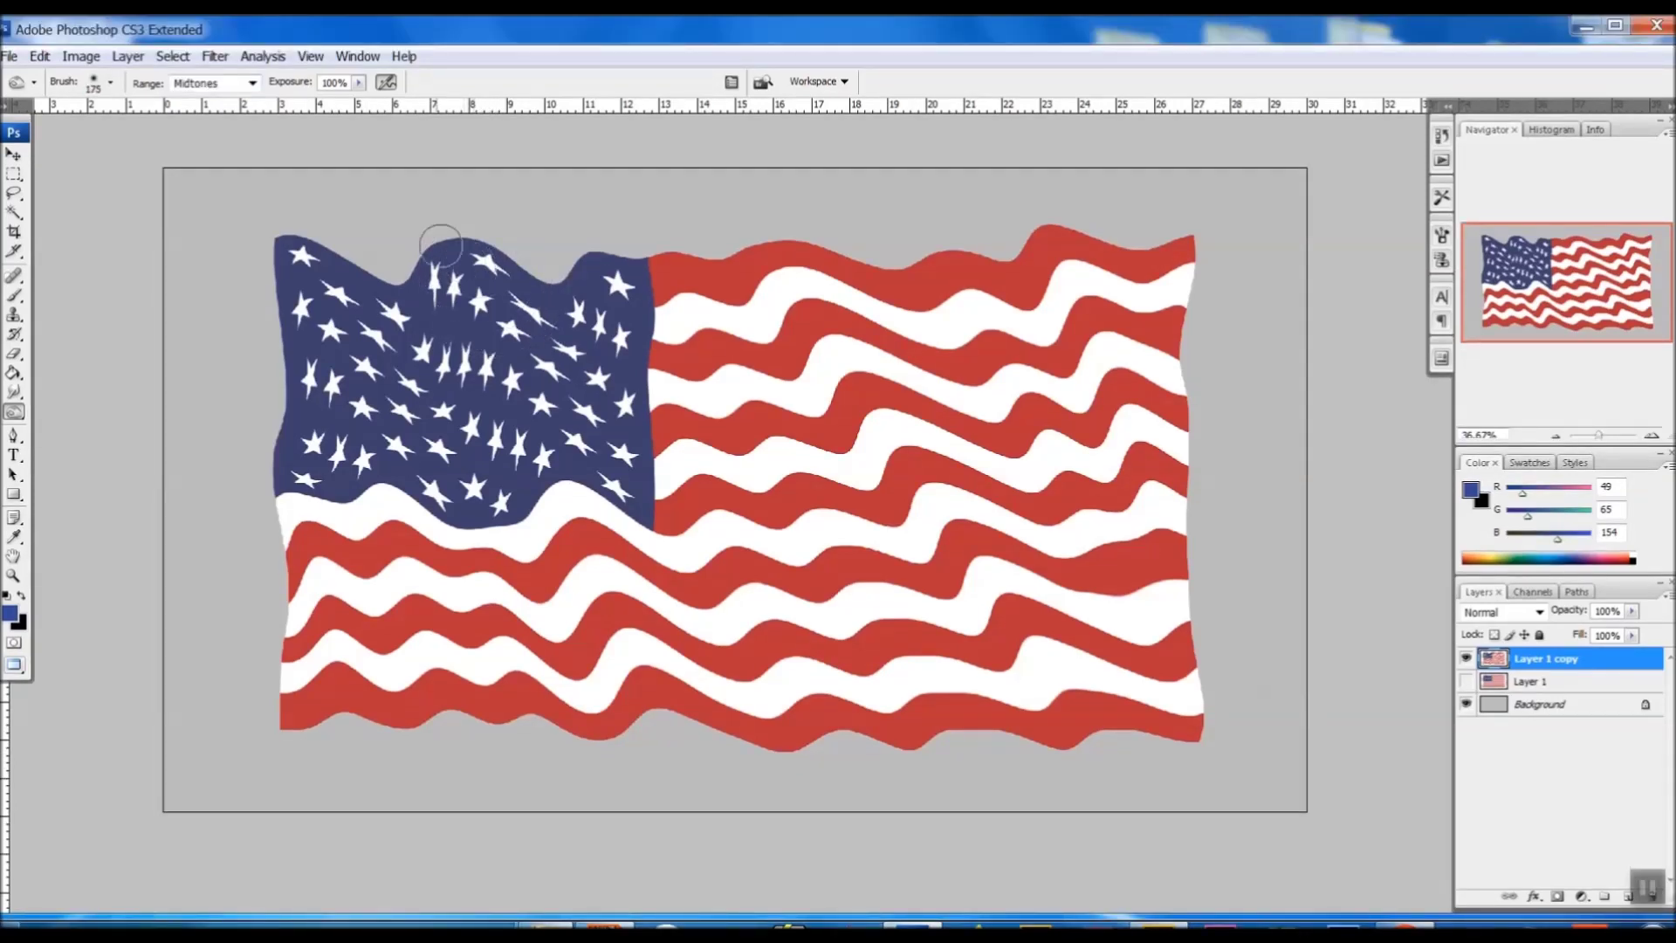
mouse_move(392, 267)
mouse_down()
mouse_move(458, 485)
mouse_move(574, 733)
mouse_up()
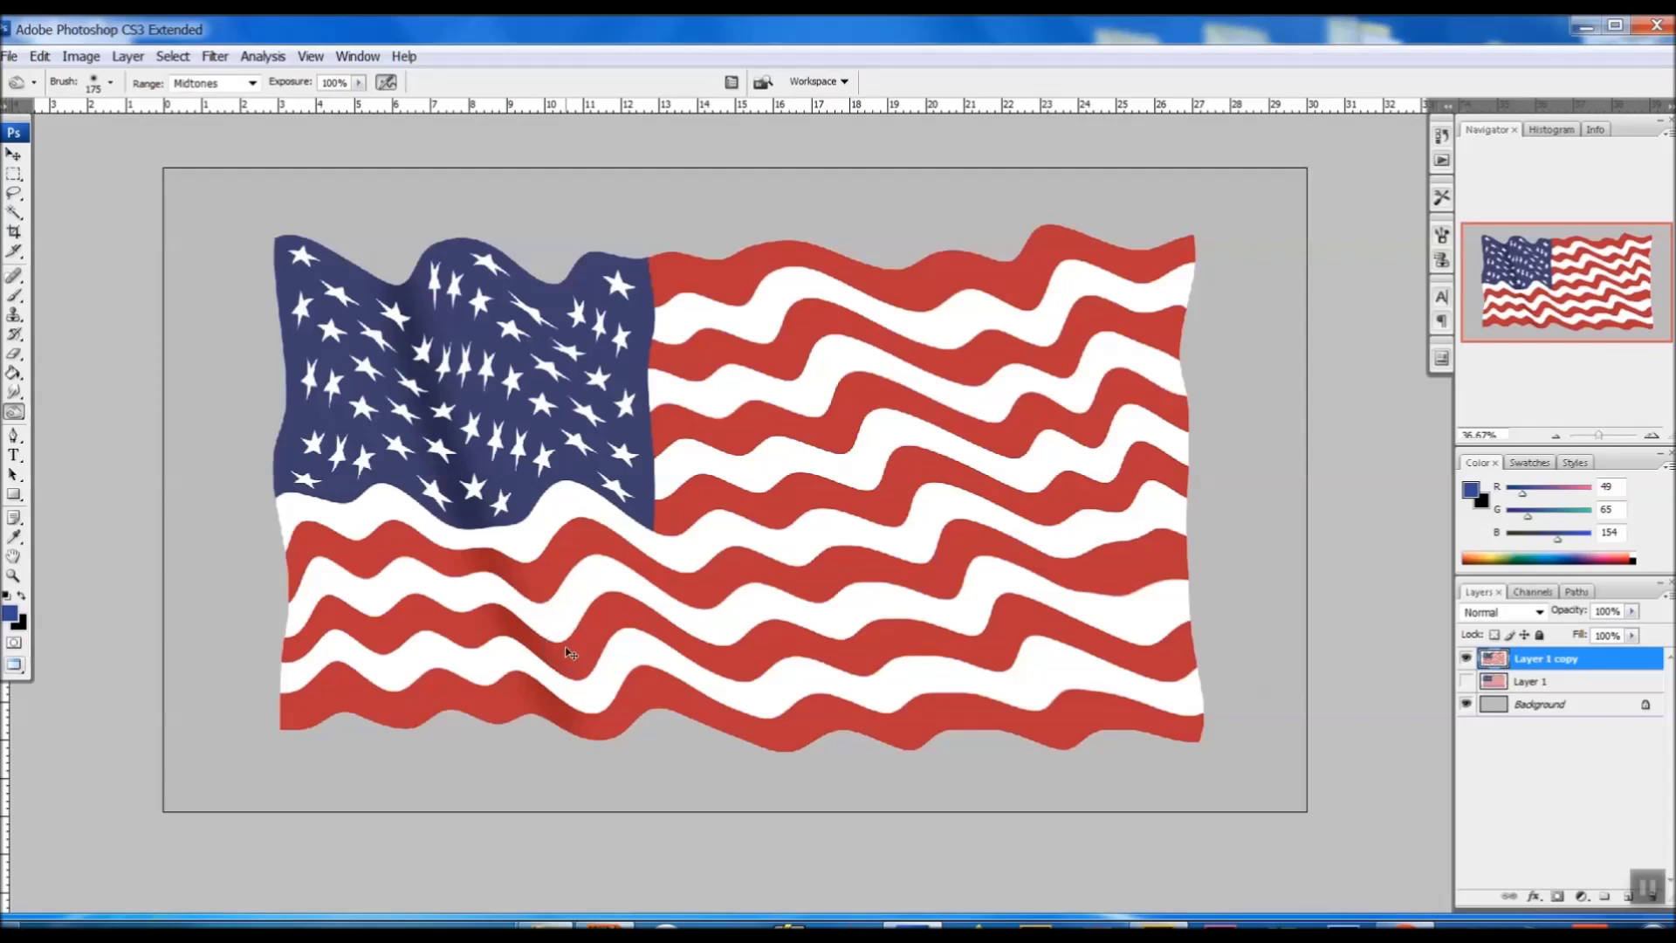
key(ctrl+z)
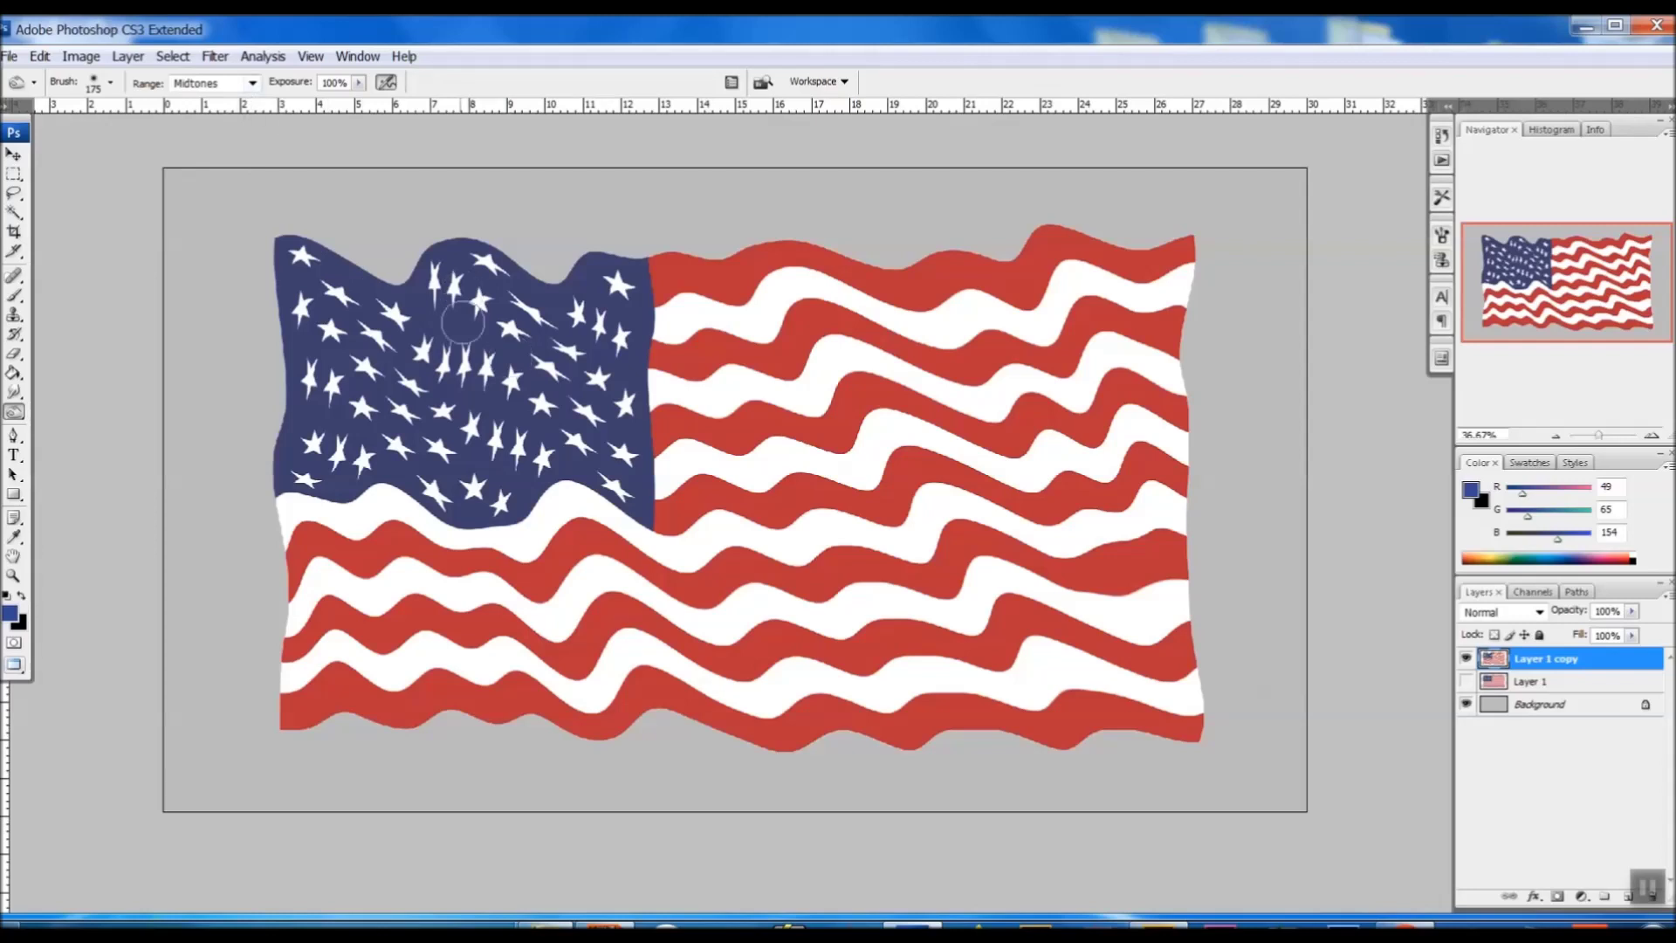
Set the Burn range to Highlights and darken the first diagonal trough from the star field to the flag's lower edge
click(214, 83)
click(242, 140)
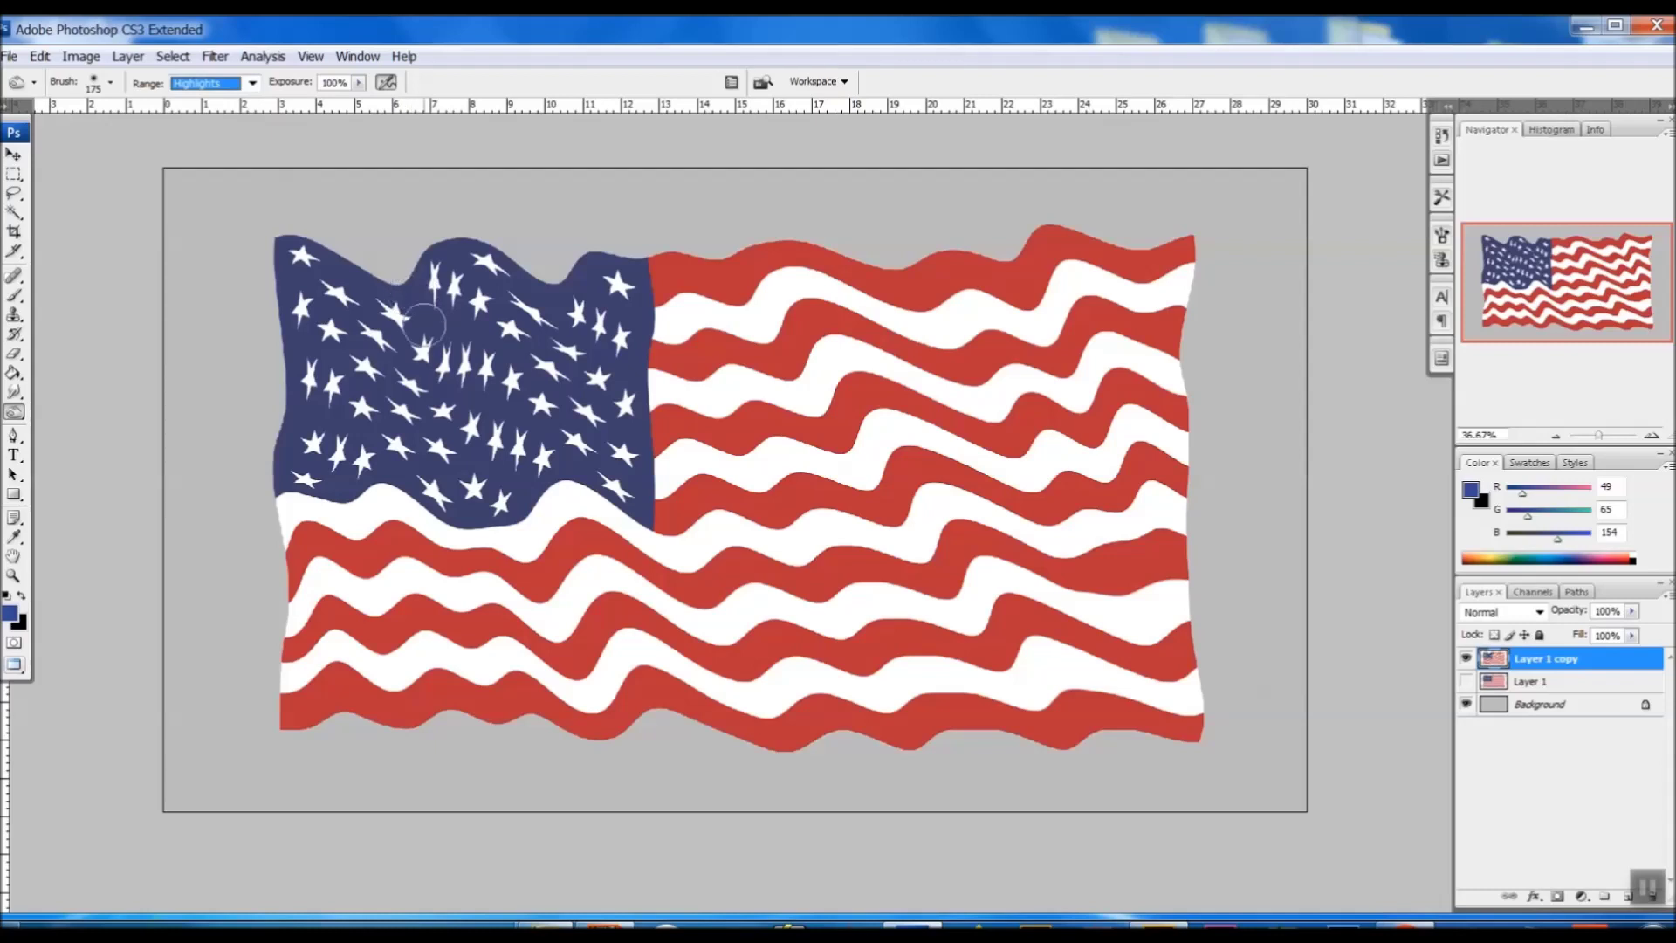
drag(419, 270, 583, 720)
drag(406, 262, 441, 345)
mouse_move(479, 411)
mouse_down()
mouse_move(563, 567)
mouse_move(602, 711)
mouse_up()
drag(412, 232, 547, 550)
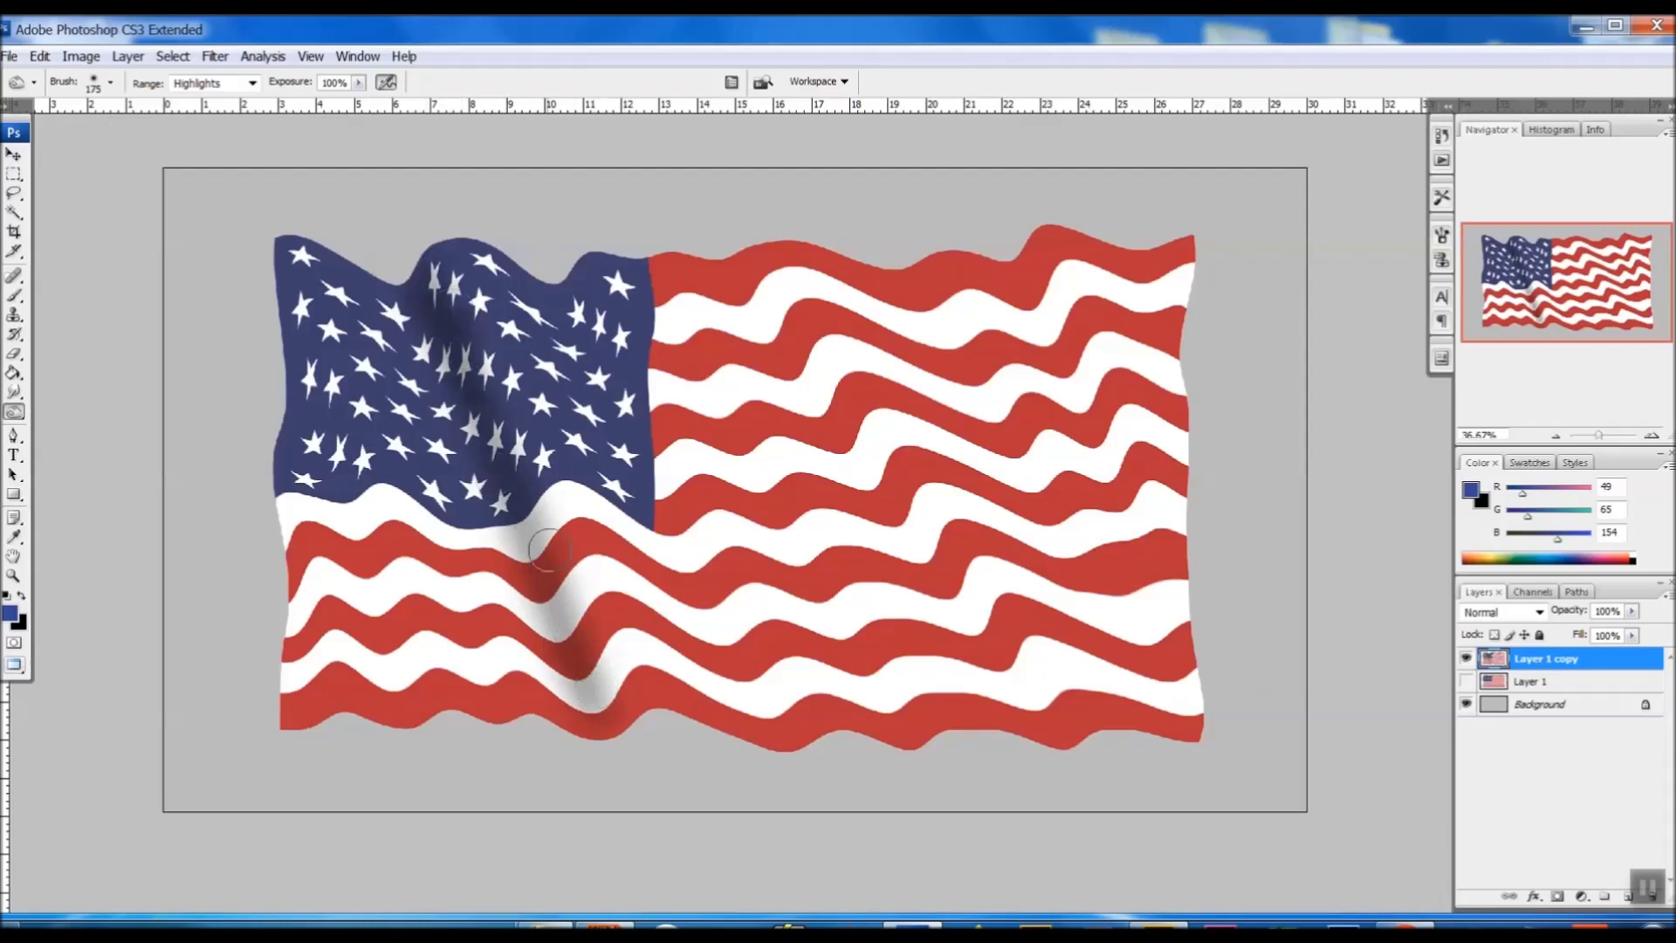
drag(400, 271, 572, 576)
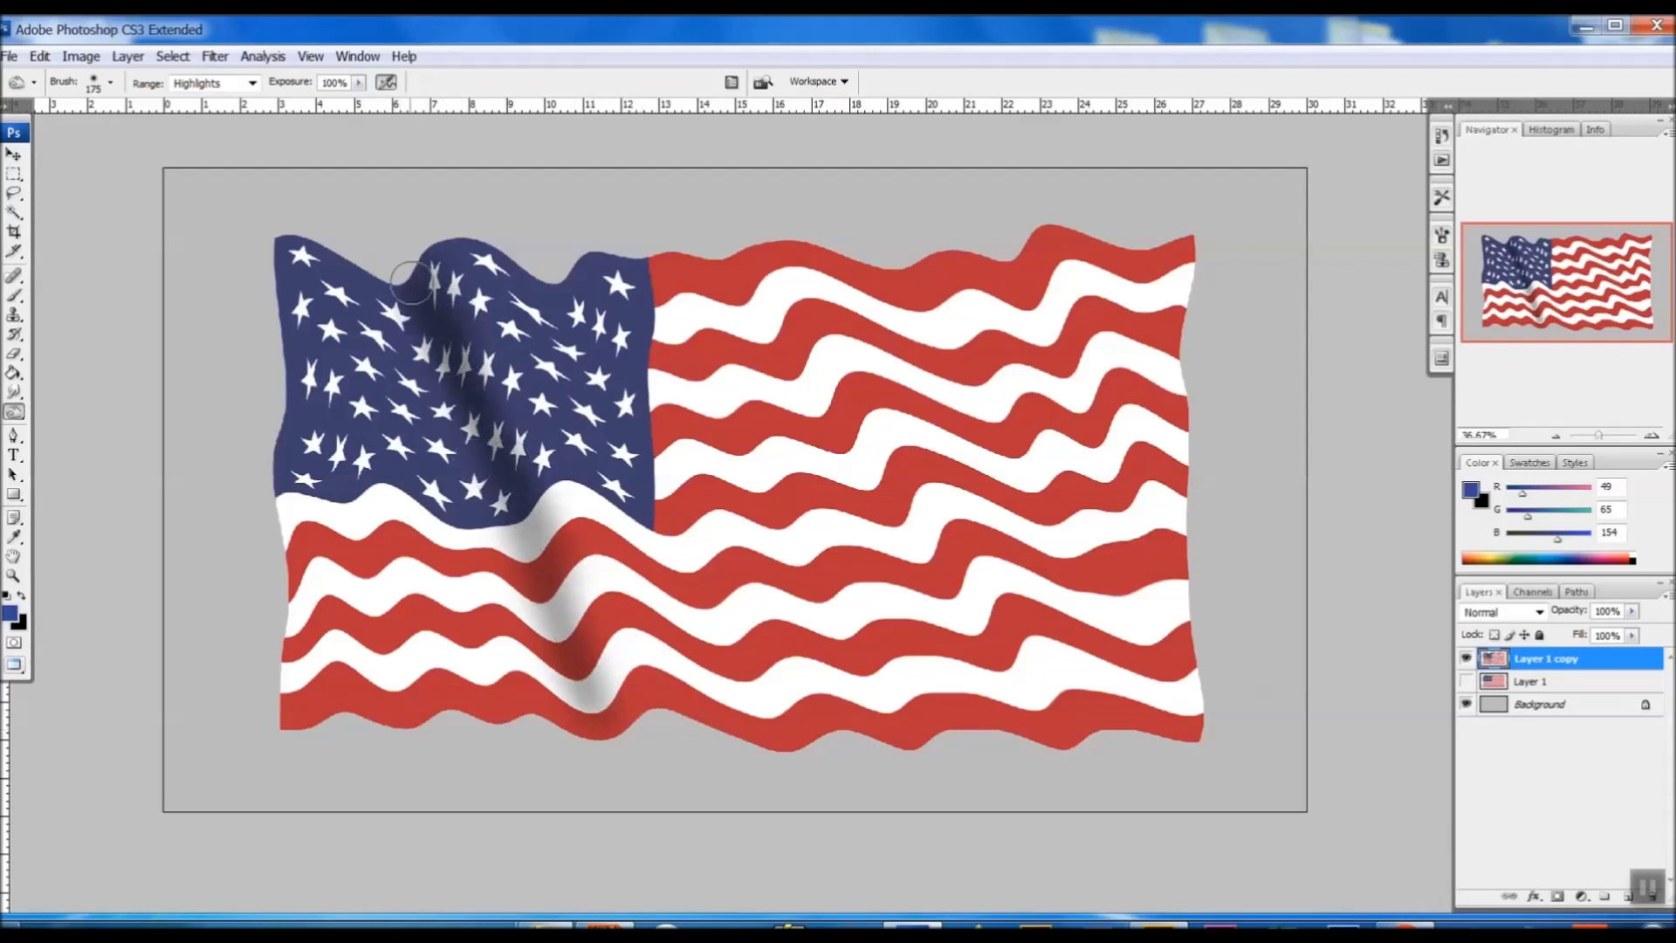
drag(385, 262, 593, 699)
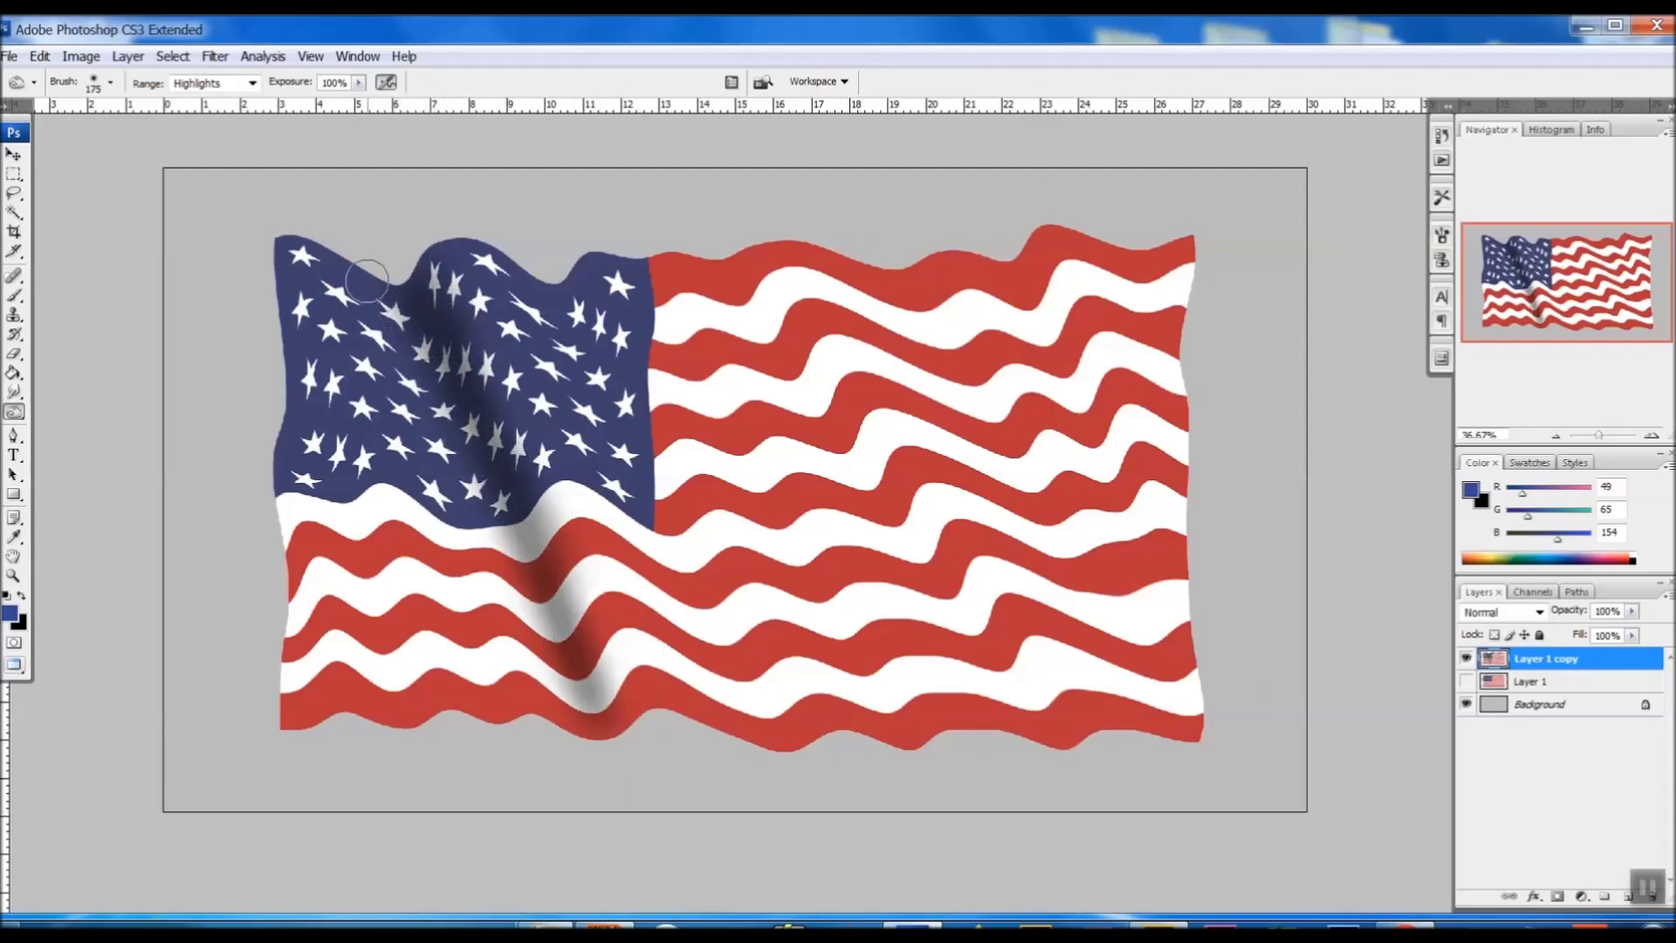
Burn a softer shadow beside the first trough down through the lower left stripes, using brush sizes 125 and 200
key(bracketleft)
key(bracketleft)
mouse_move(385, 286)
mouse_down()
mouse_move(451, 502)
mouse_move(490, 753)
mouse_up()
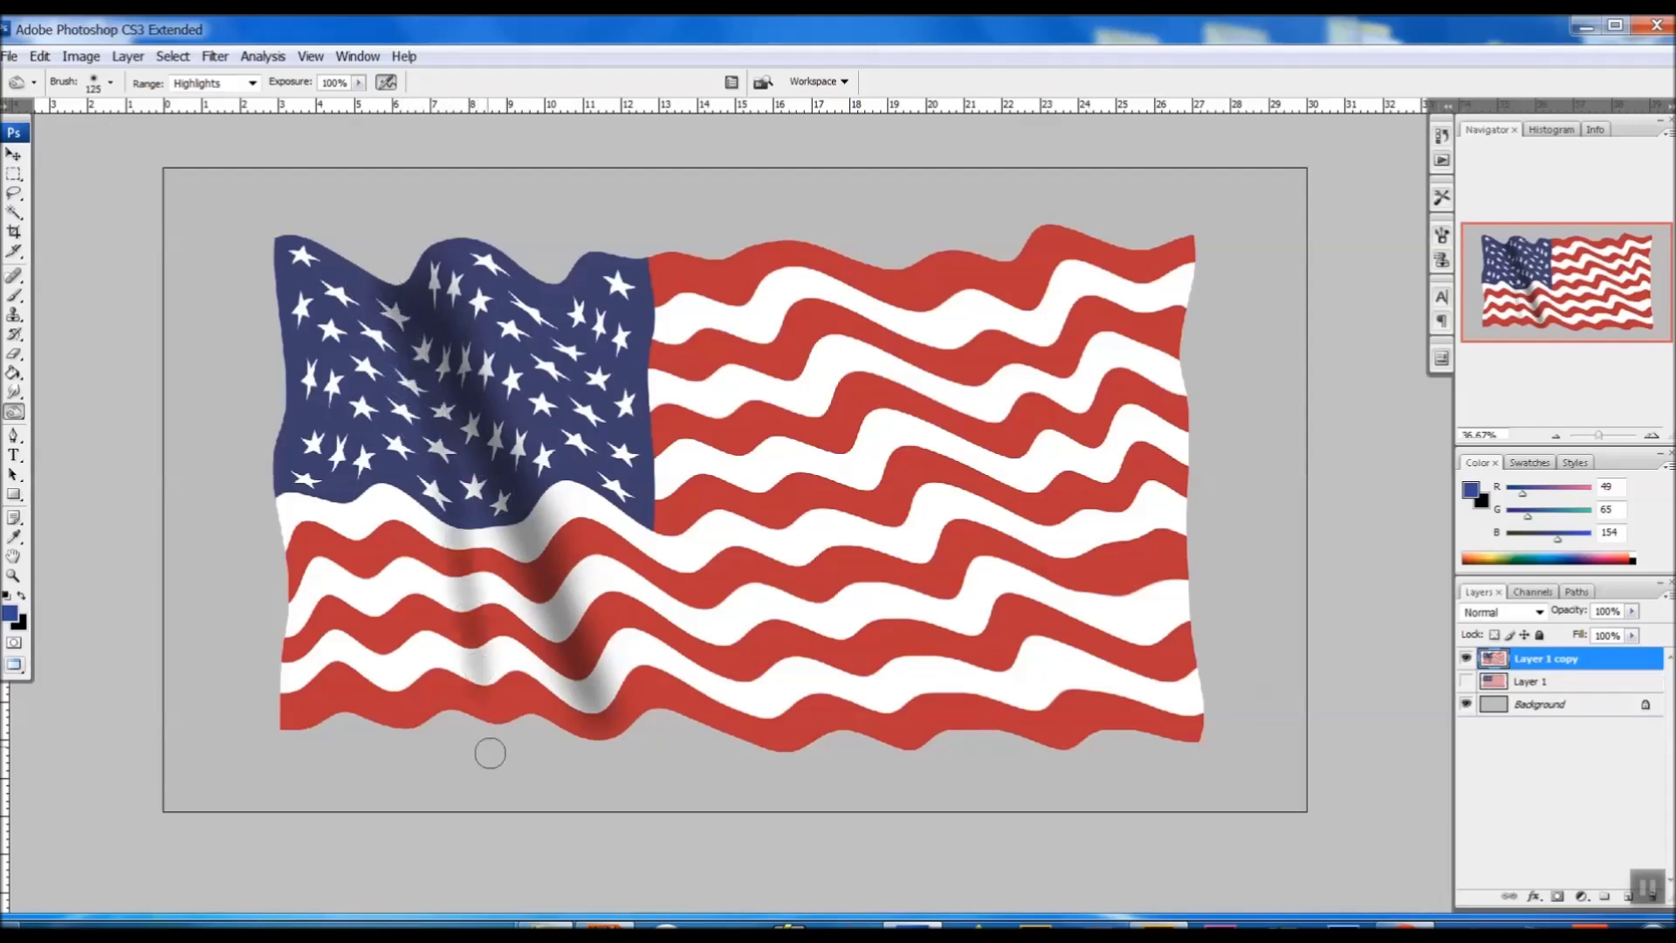
key(bracketright)
key(bracketright)
key(bracketright)
drag(410, 301, 466, 781)
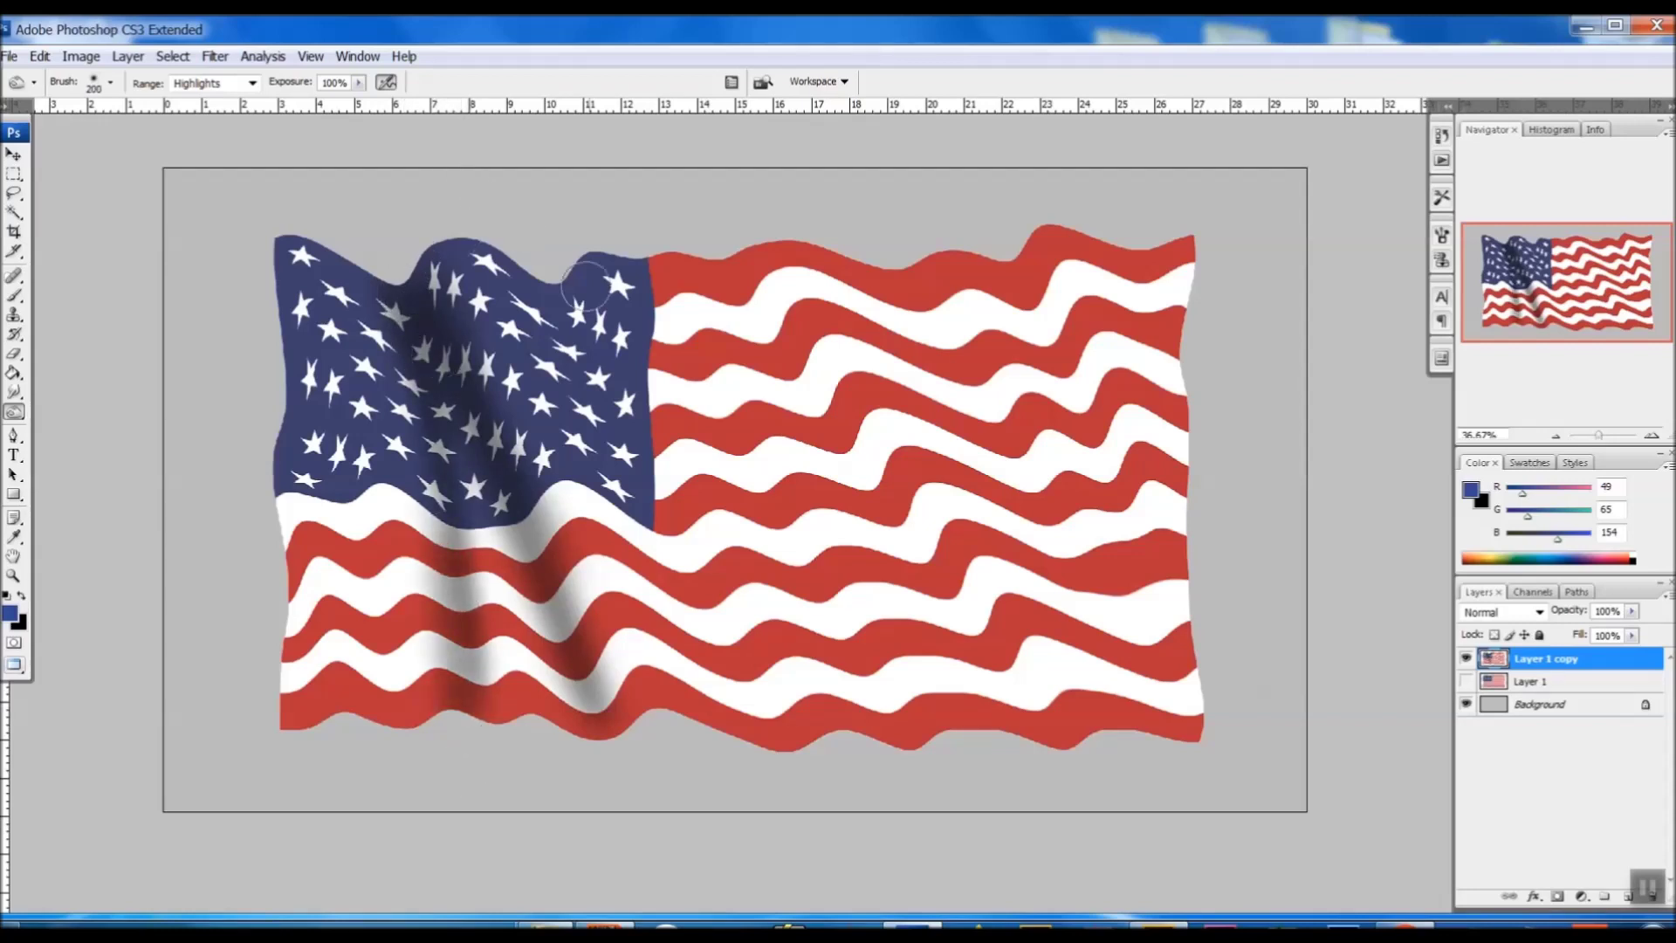
Burn two more diagonal shadows to the lower edge, one from the star field's right part and one from just beside it
mouse_move(542, 276)
mouse_down()
mouse_move(684, 595)
mouse_move(838, 795)
mouse_up()
drag(542, 270, 767, 758)
drag(542, 276, 782, 826)
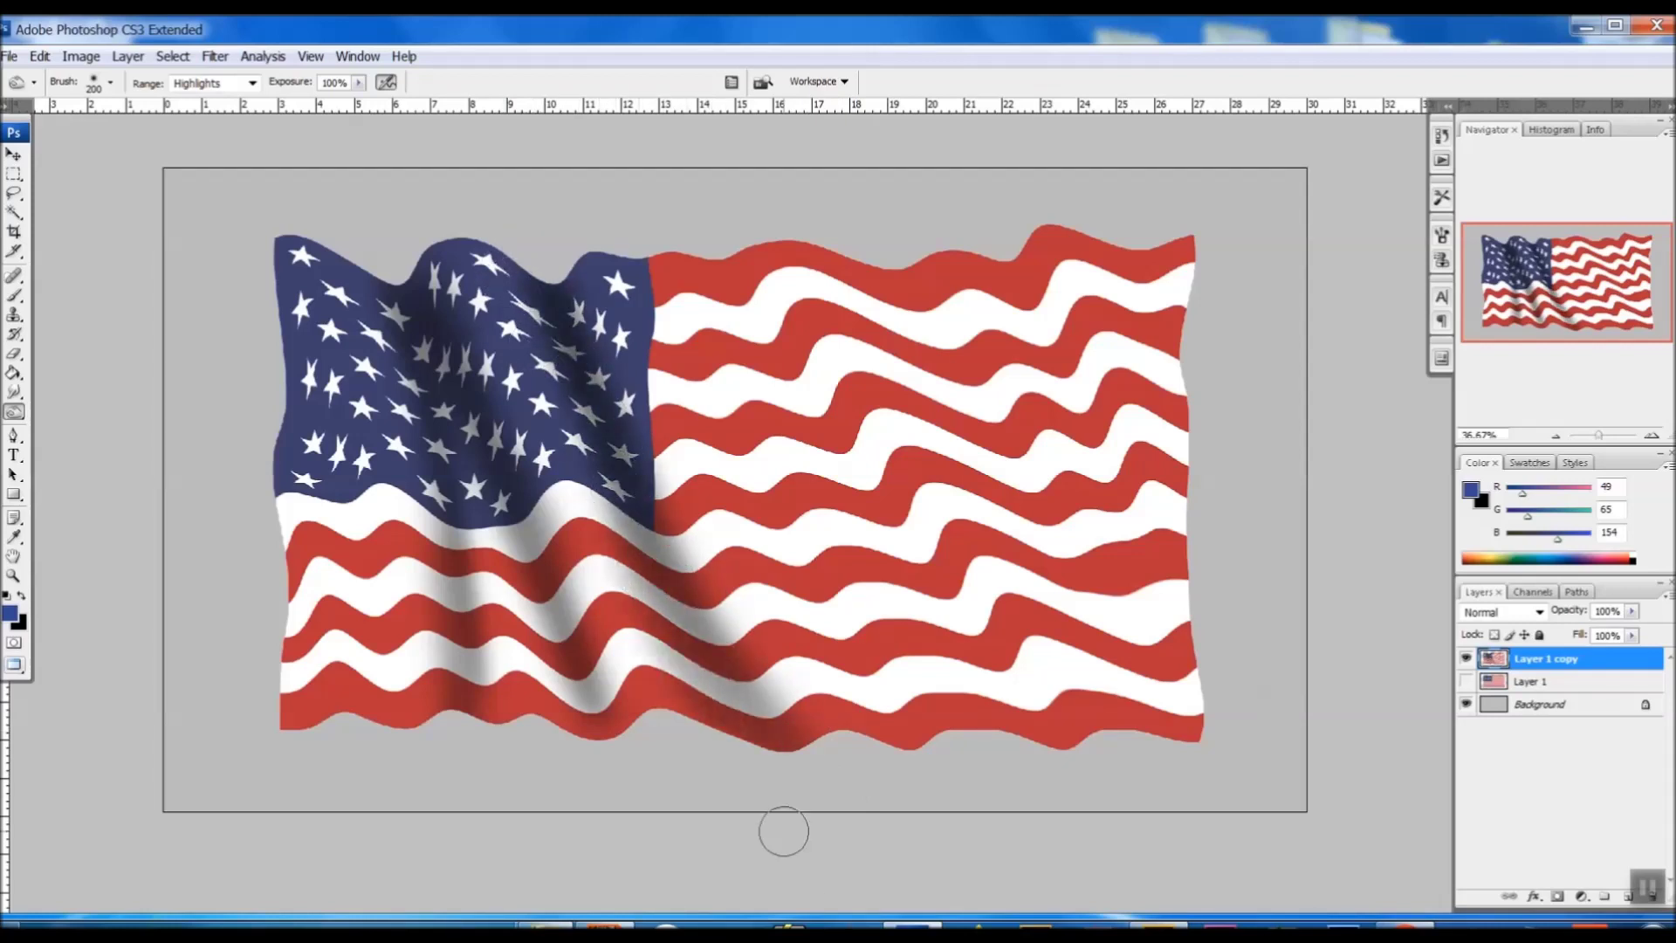
mouse_move(646, 267)
mouse_down()
mouse_move(733, 506)
mouse_move(856, 681)
mouse_up()
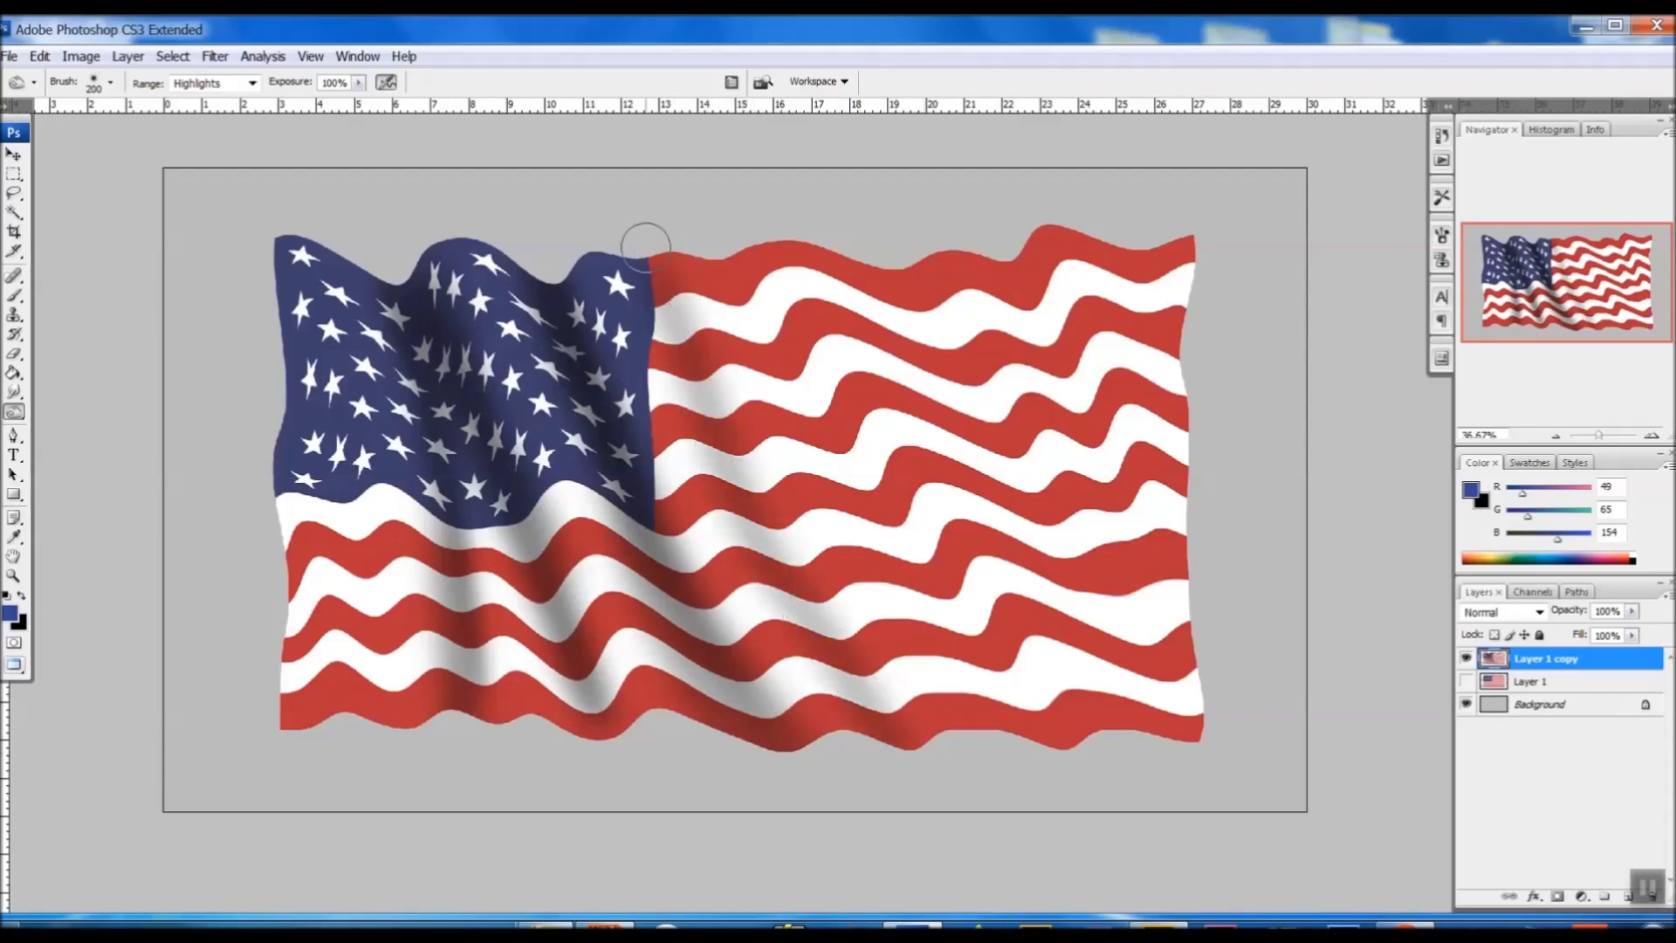
mouse_move(645, 251)
mouse_down()
mouse_move(703, 394)
mouse_move(927, 752)
mouse_up()
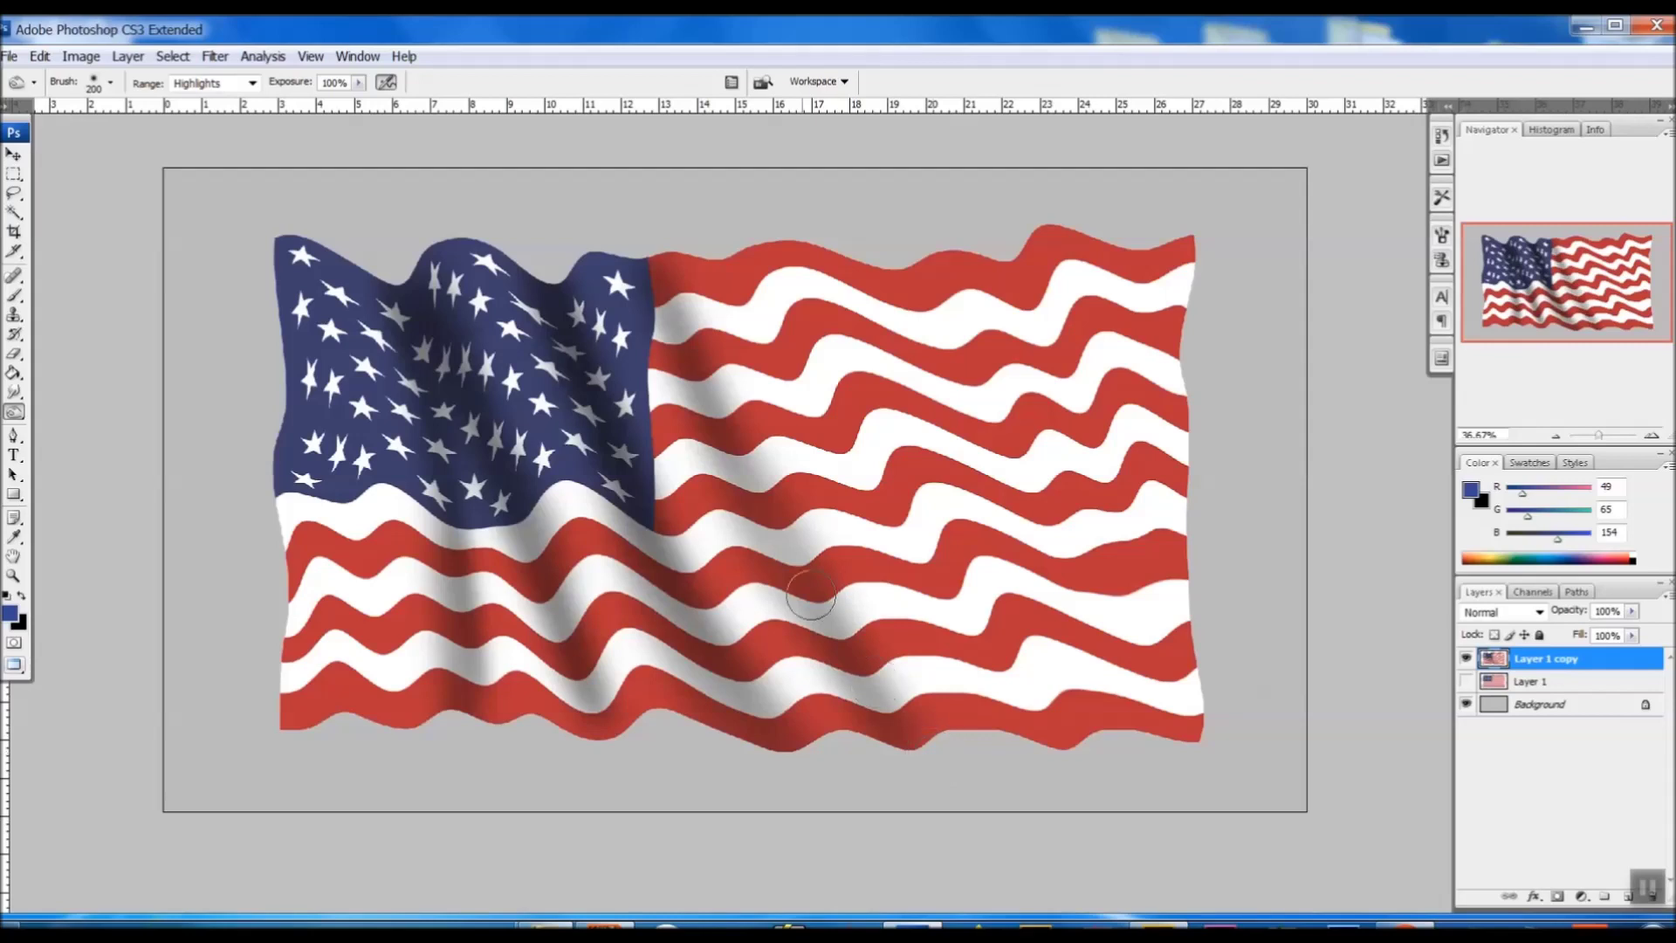
mouse_move(646, 266)
mouse_down()
mouse_move(699, 402)
mouse_move(981, 895)
mouse_up()
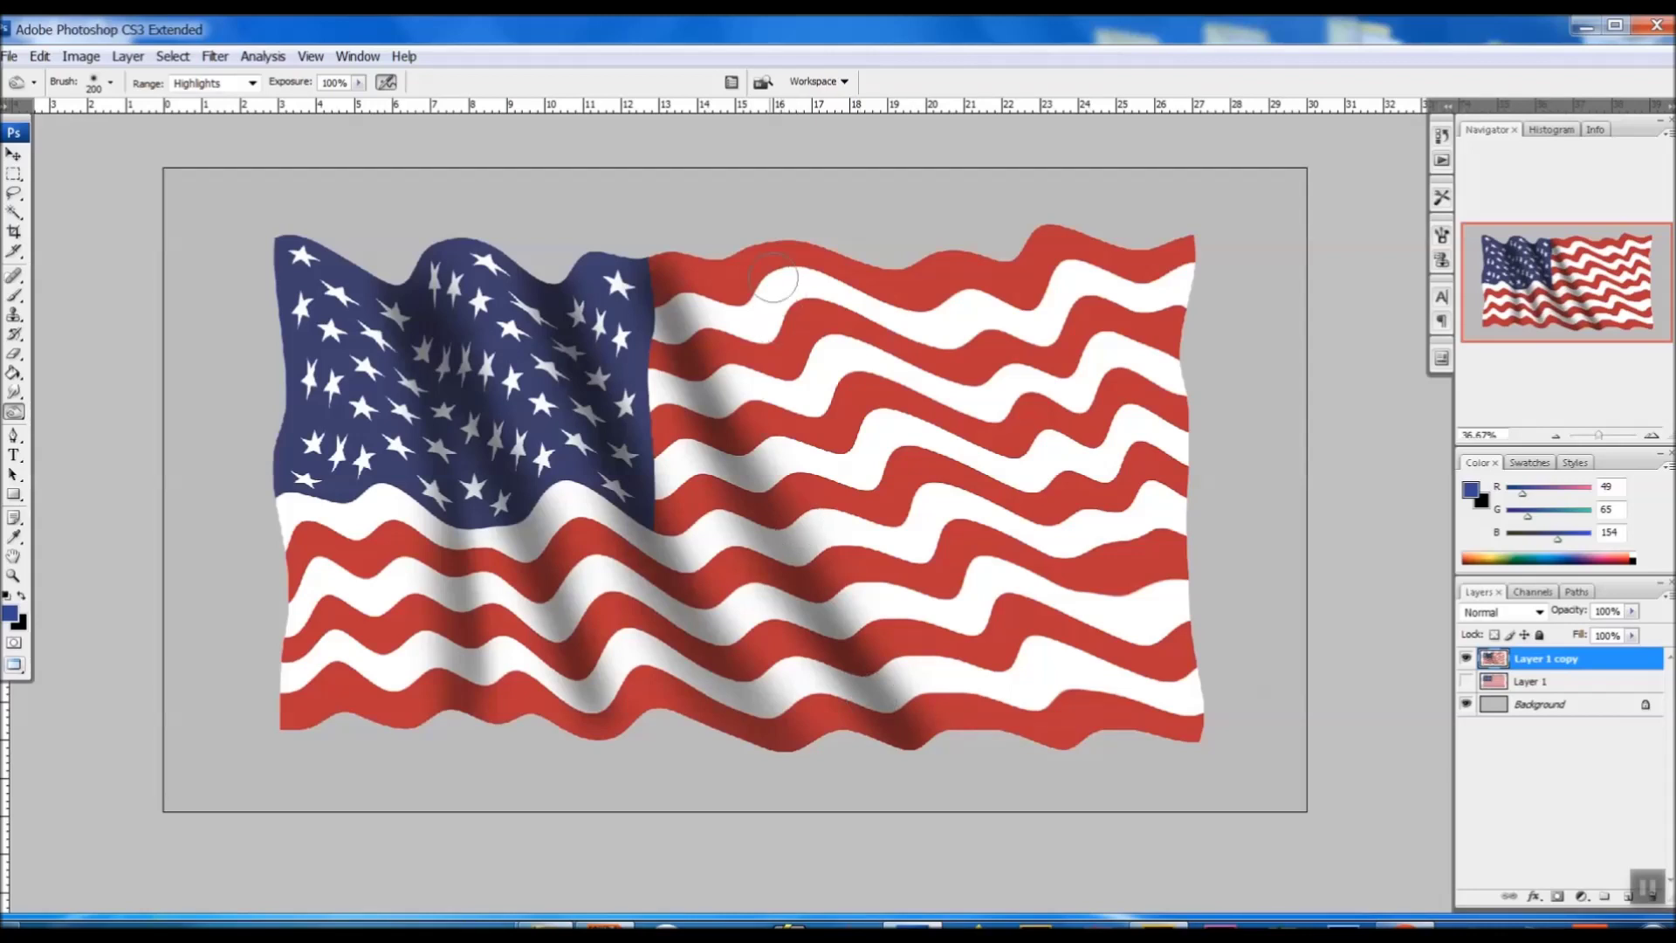
Burn diagonal shadows along the troughs in the middle and right-hand stripes, out to the flag's right end
mouse_move(719, 259)
mouse_down()
mouse_move(796, 385)
mouse_move(1083, 738)
mouse_up()
mouse_move(725, 247)
mouse_down()
mouse_move(929, 568)
mouse_move(1080, 727)
mouse_up()
mouse_move(735, 264)
mouse_down()
mouse_move(851, 480)
mouse_move(1083, 720)
mouse_up()
mouse_move(899, 267)
mouse_down()
mouse_move(1131, 633)
mouse_move(1070, 602)
mouse_up()
drag(1028, 262, 1179, 690)
drag(1135, 262, 1166, 511)
drag(1149, 326, 1138, 462)
drag(908, 271, 1004, 567)
drag(908, 336, 1034, 603)
Burn shadows along the folds in the left part of the star field and the lower left stripes
drag(406, 419, 433, 590)
drag(351, 254, 432, 489)
drag(302, 306, 342, 520)
drag(306, 376, 410, 734)
drag(301, 524, 314, 724)
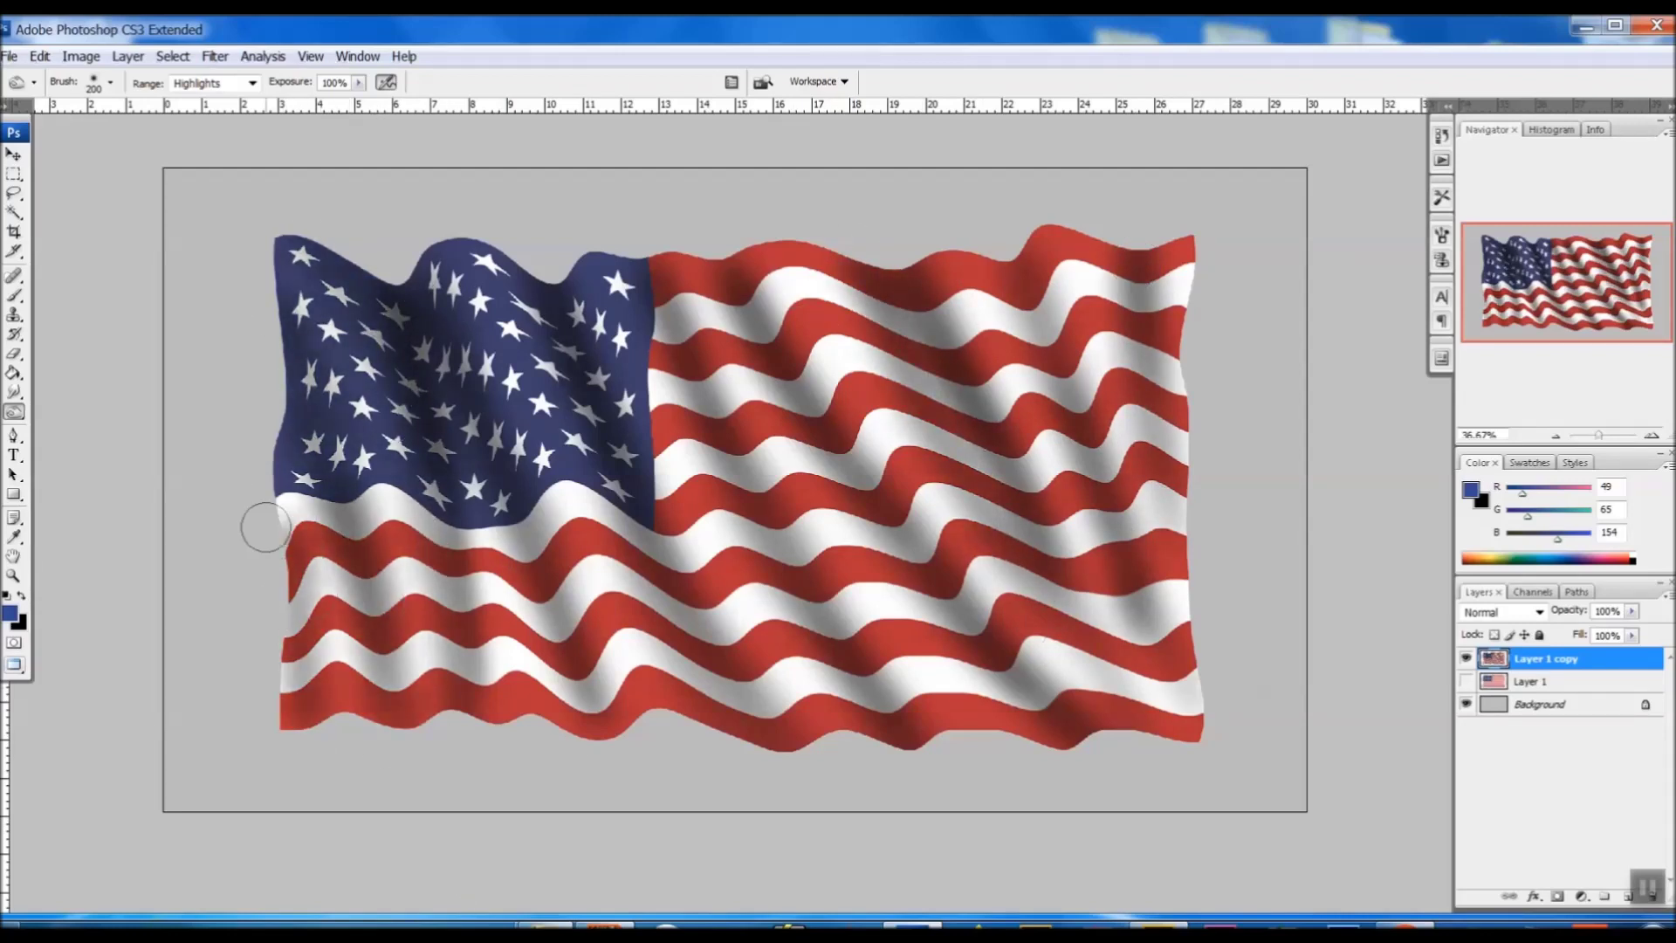
Deepen the shadows with further burn strokes along the troughs across the whole flag
drag(301, 454, 328, 712)
drag(450, 279, 641, 559)
drag(535, 264, 677, 489)
drag(882, 258, 1052, 559)
drag(908, 284, 1122, 711)
drag(714, 275, 865, 471)
mouse_move(637, 281)
mouse_down()
mouse_move(827, 647)
mouse_move(865, 672)
mouse_up()
drag(1004, 275, 1146, 546)
drag(1081, 253, 1162, 393)
drag(1079, 587, 1178, 716)
drag(956, 616, 1039, 723)
mouse_move(681, 555)
mouse_down()
mouse_move(771, 712)
mouse_move(683, 515)
mouse_up()
drag(542, 517, 601, 714)
drag(444, 507, 482, 696)
drag(359, 483, 399, 702)
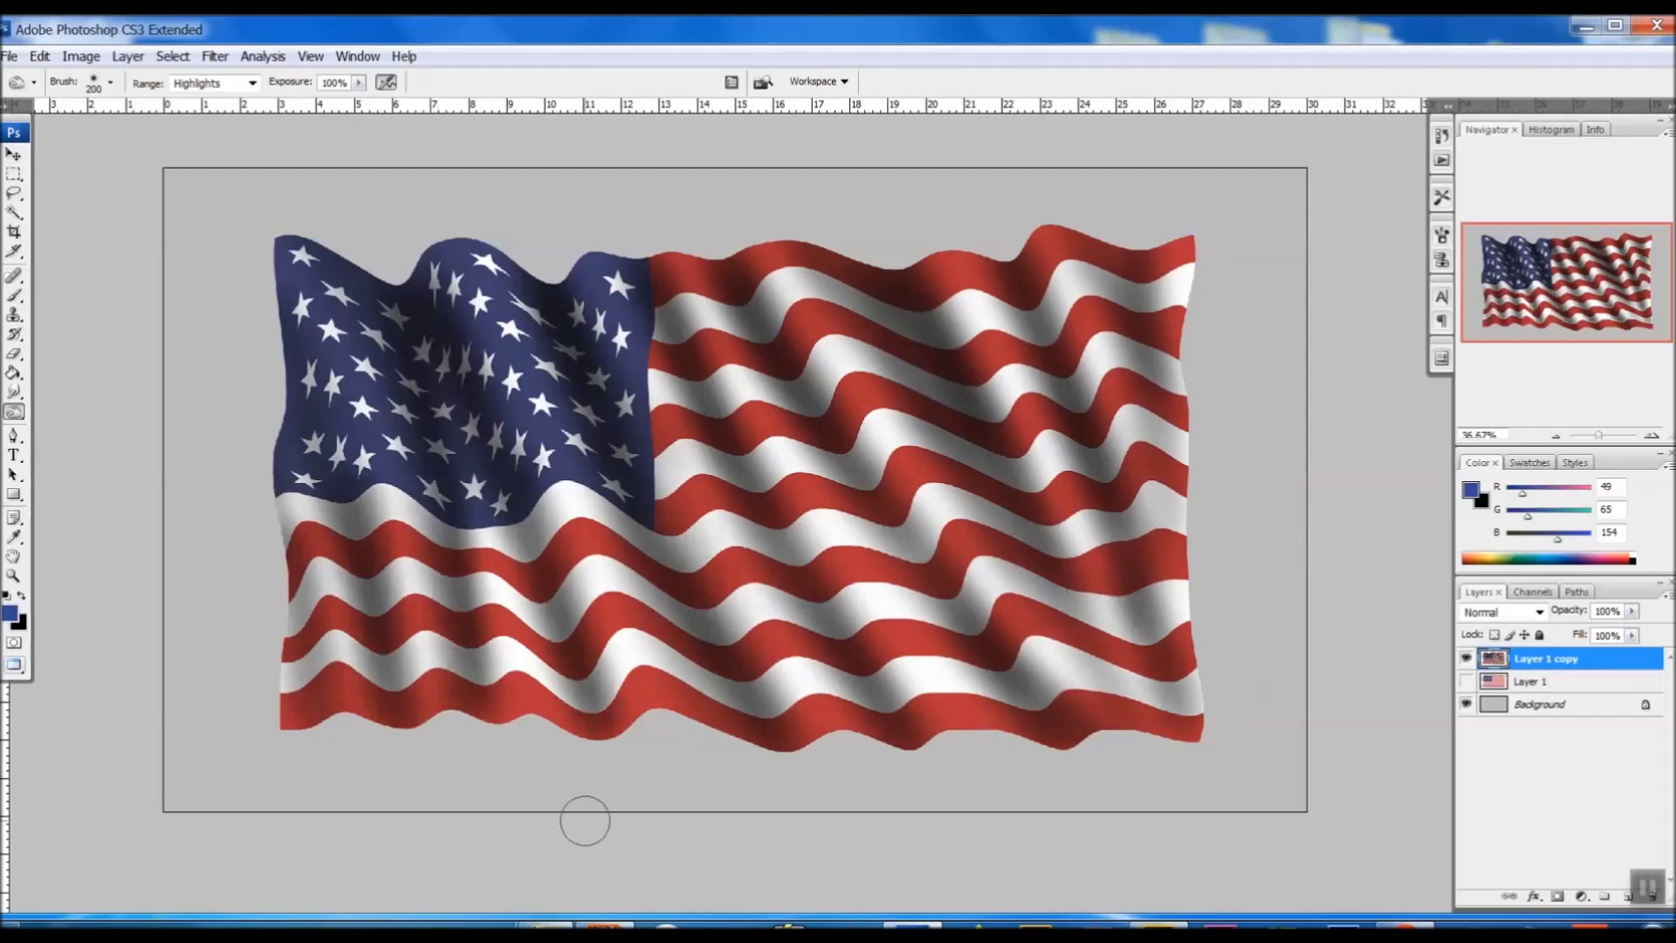
drag(836, 459, 912, 536)
drag(676, 333, 709, 393)
drag(655, 478, 730, 618)
drag(1142, 367, 1168, 489)
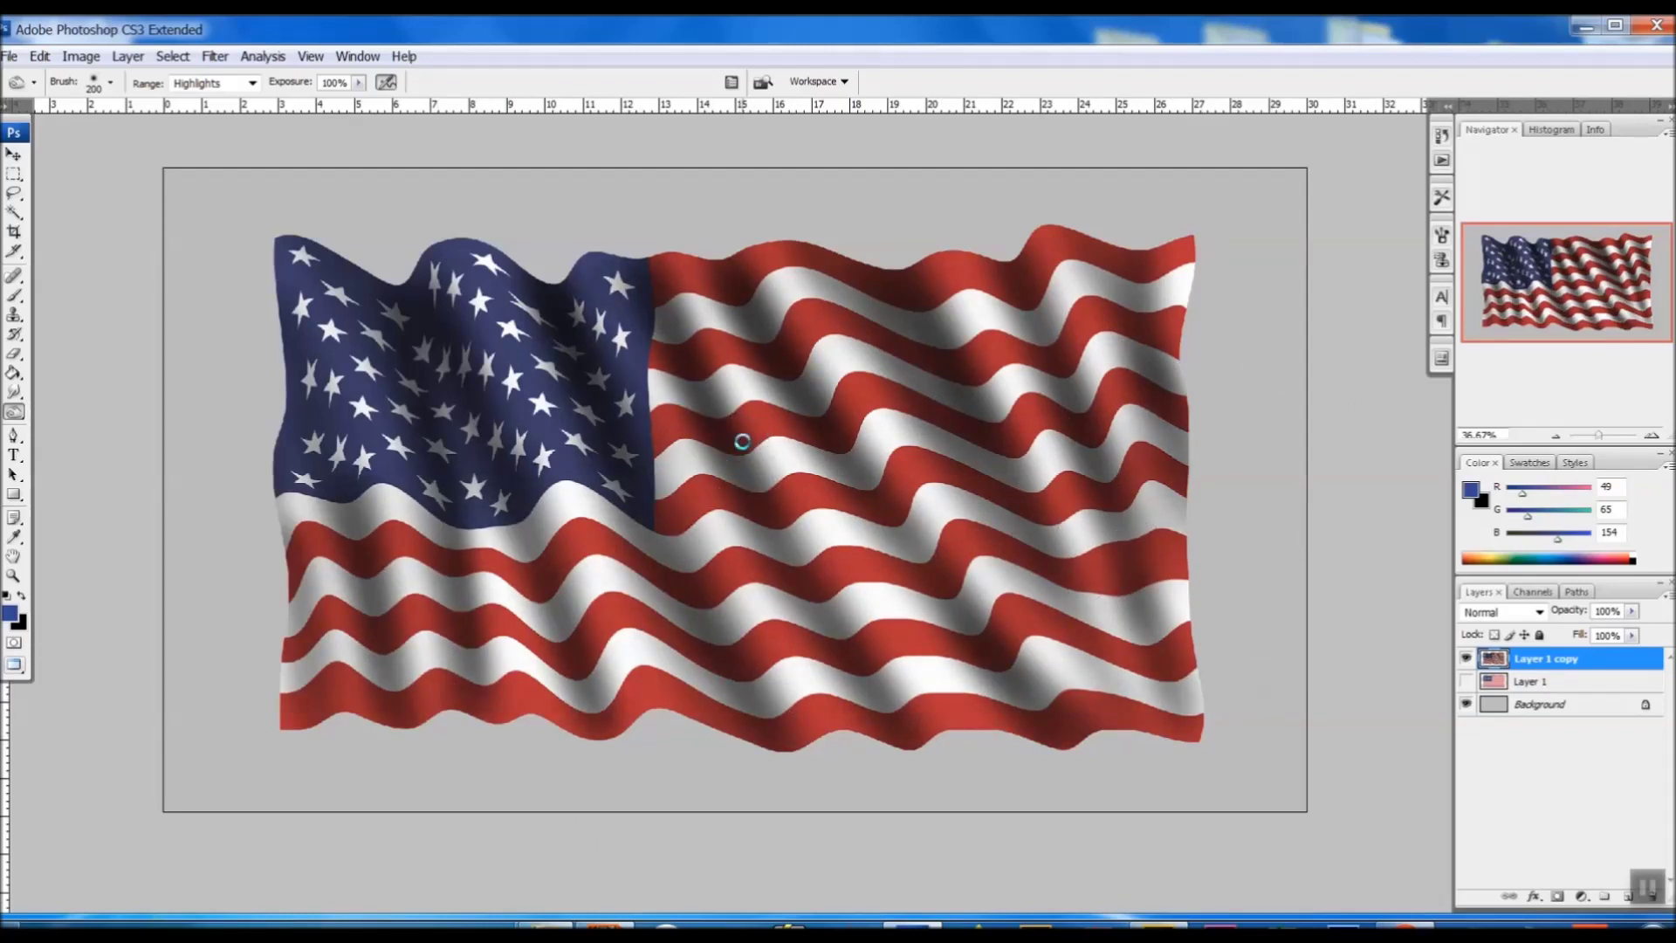
Dodge the leftmost ridge from the star field down through the lower stripes, with the range at Midtones and a 100 brush
key(bracketleft)
click(251, 83)
click(214, 125)
drag(303, 257, 404, 582)
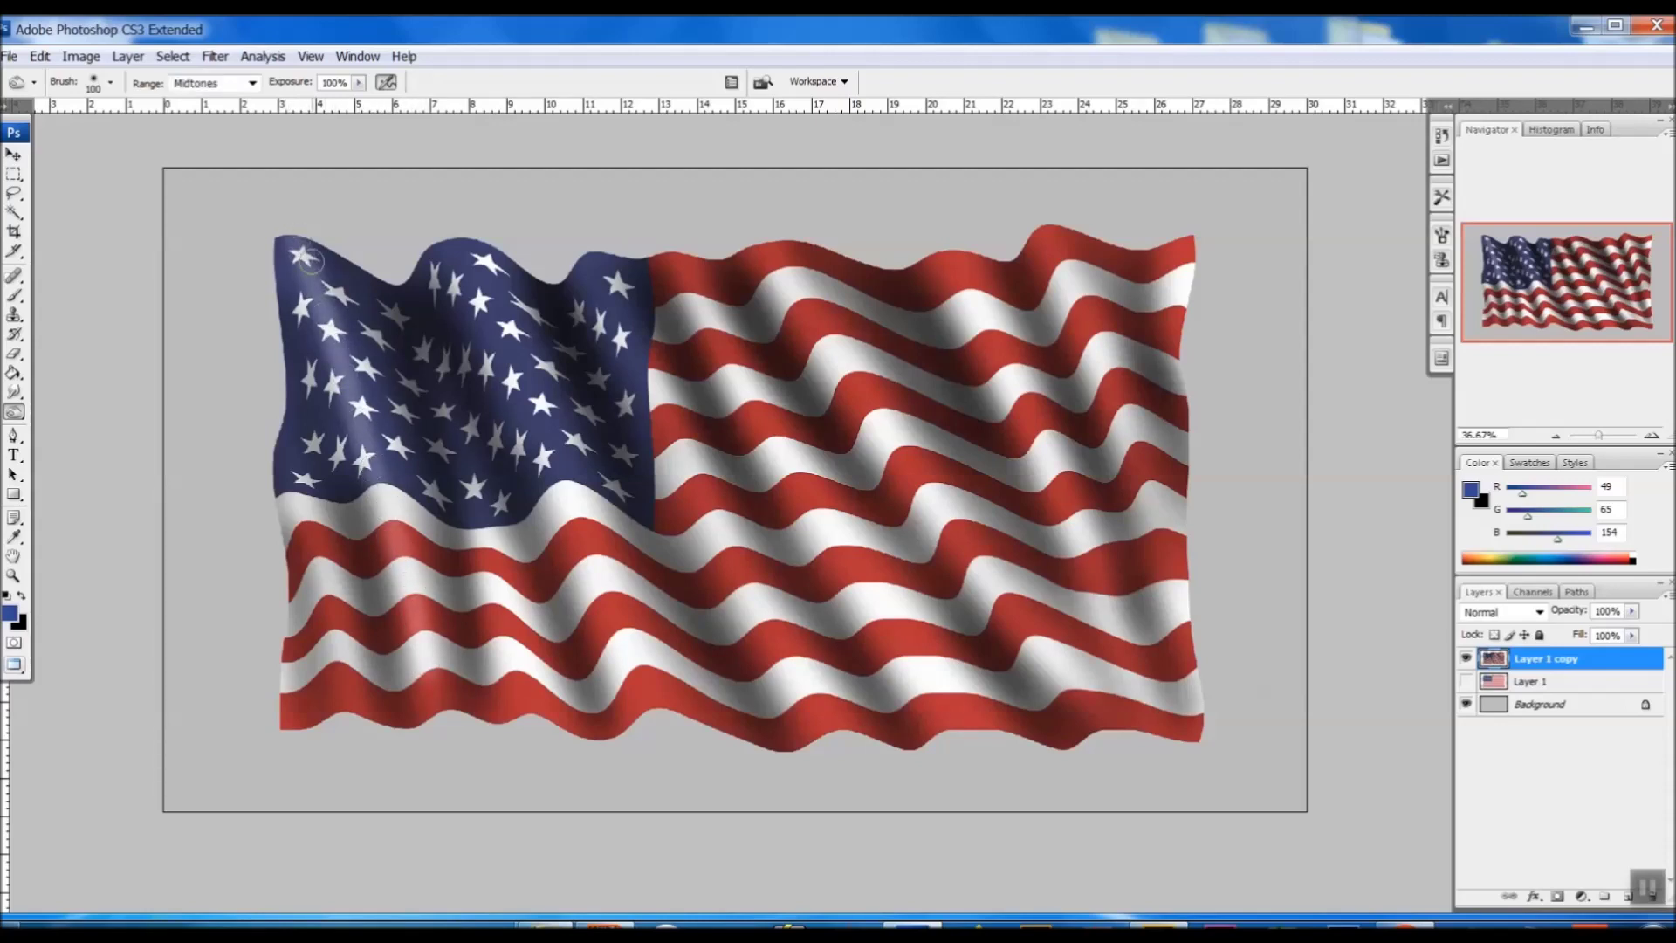
drag(290, 232, 479, 706)
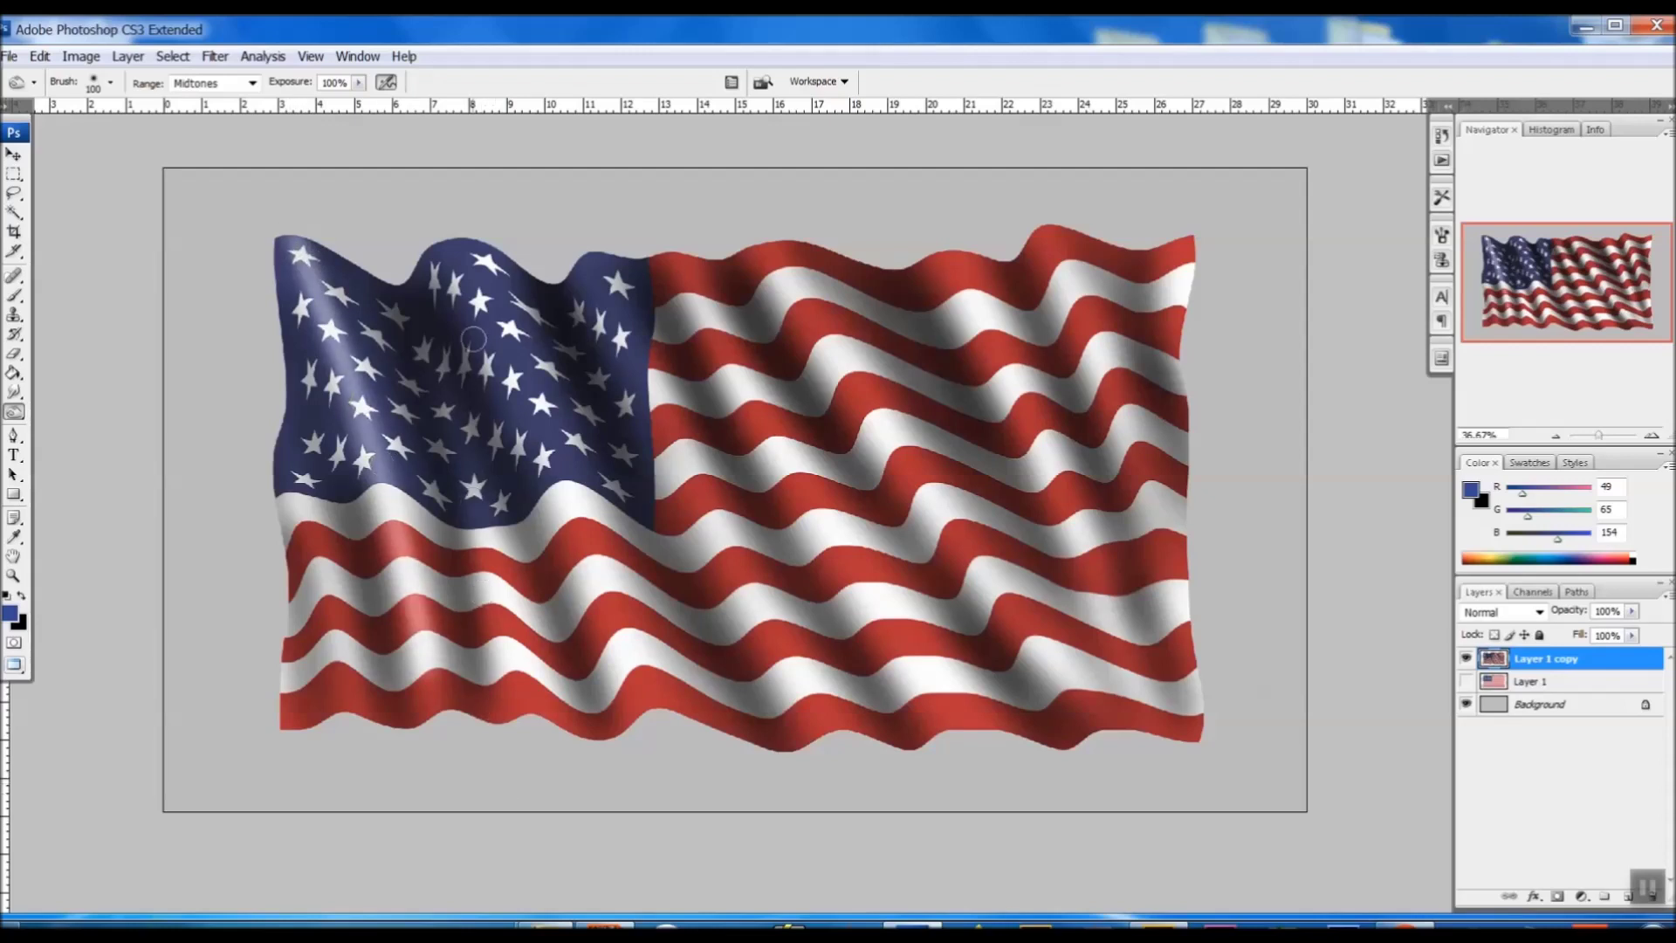
Dodge highlights along the star field's remaining ridges and the middle stripes' ridges, redoing the stroke on the middle ridge
mouse_move(448, 243)
mouse_down()
mouse_move(568, 463)
mouse_move(624, 619)
mouse_move(458, 230)
mouse_move(598, 541)
mouse_up()
mouse_move(663, 252)
mouse_down()
mouse_move(943, 709)
mouse_move(655, 236)
mouse_move(882, 581)
mouse_up()
mouse_move(642, 274)
mouse_down()
mouse_move(600, 260)
mouse_move(845, 761)
mouse_move(562, 194)
mouse_move(786, 738)
mouse_up()
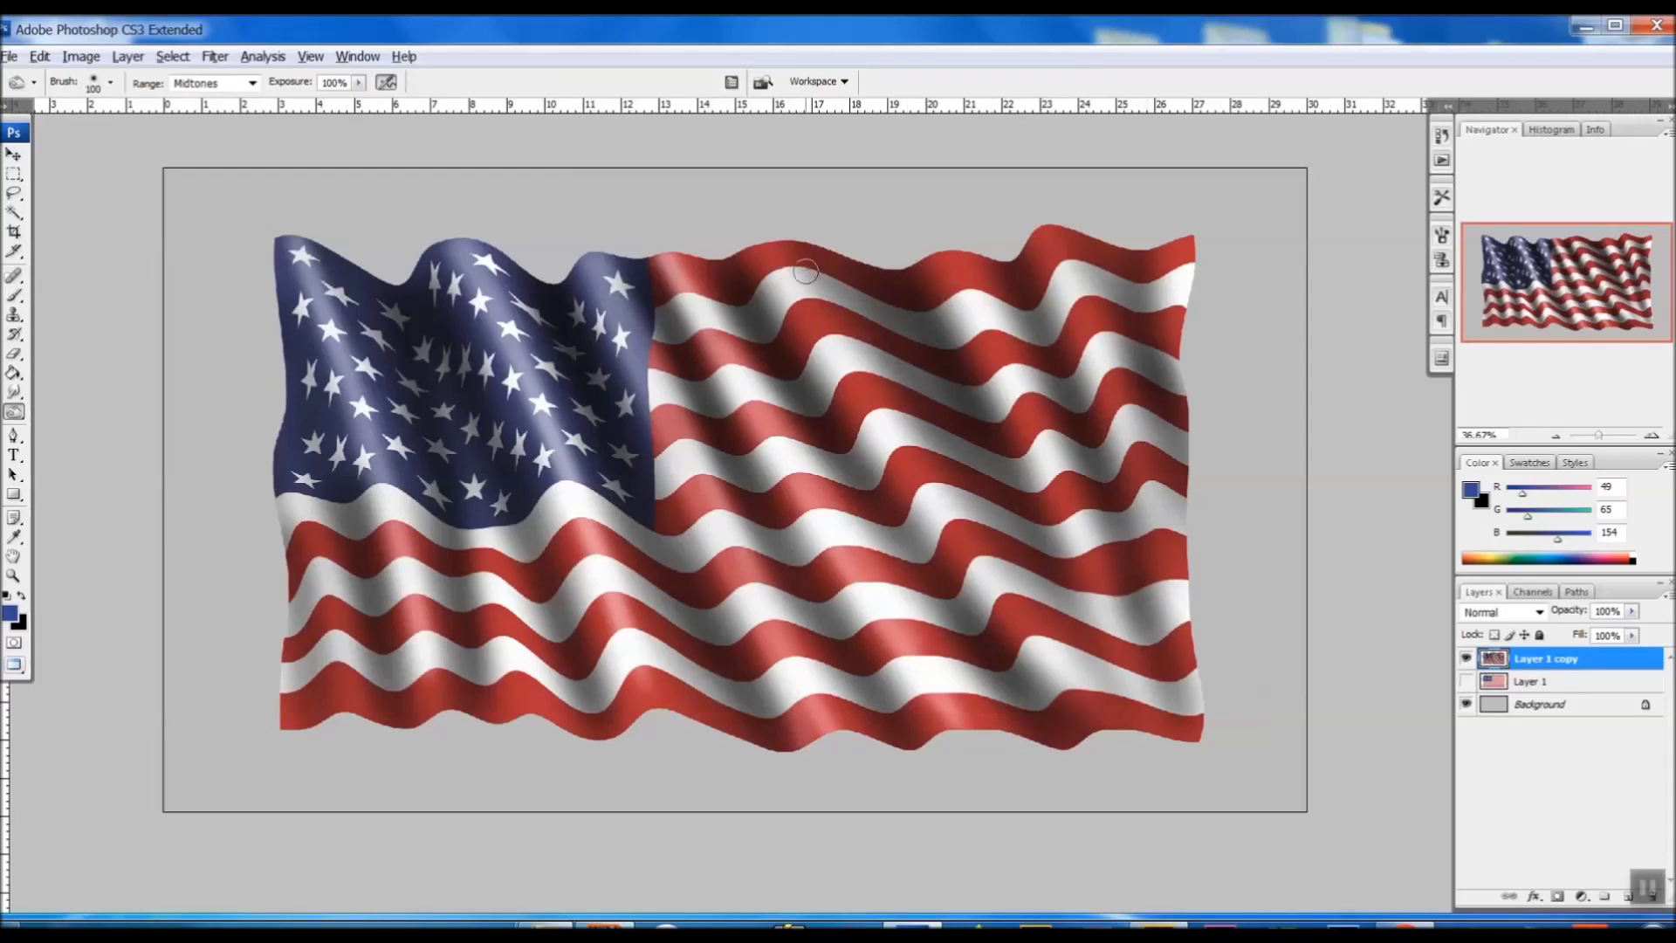
mouse_move(780, 254)
mouse_down()
mouse_move(860, 433)
mouse_move(934, 526)
mouse_up()
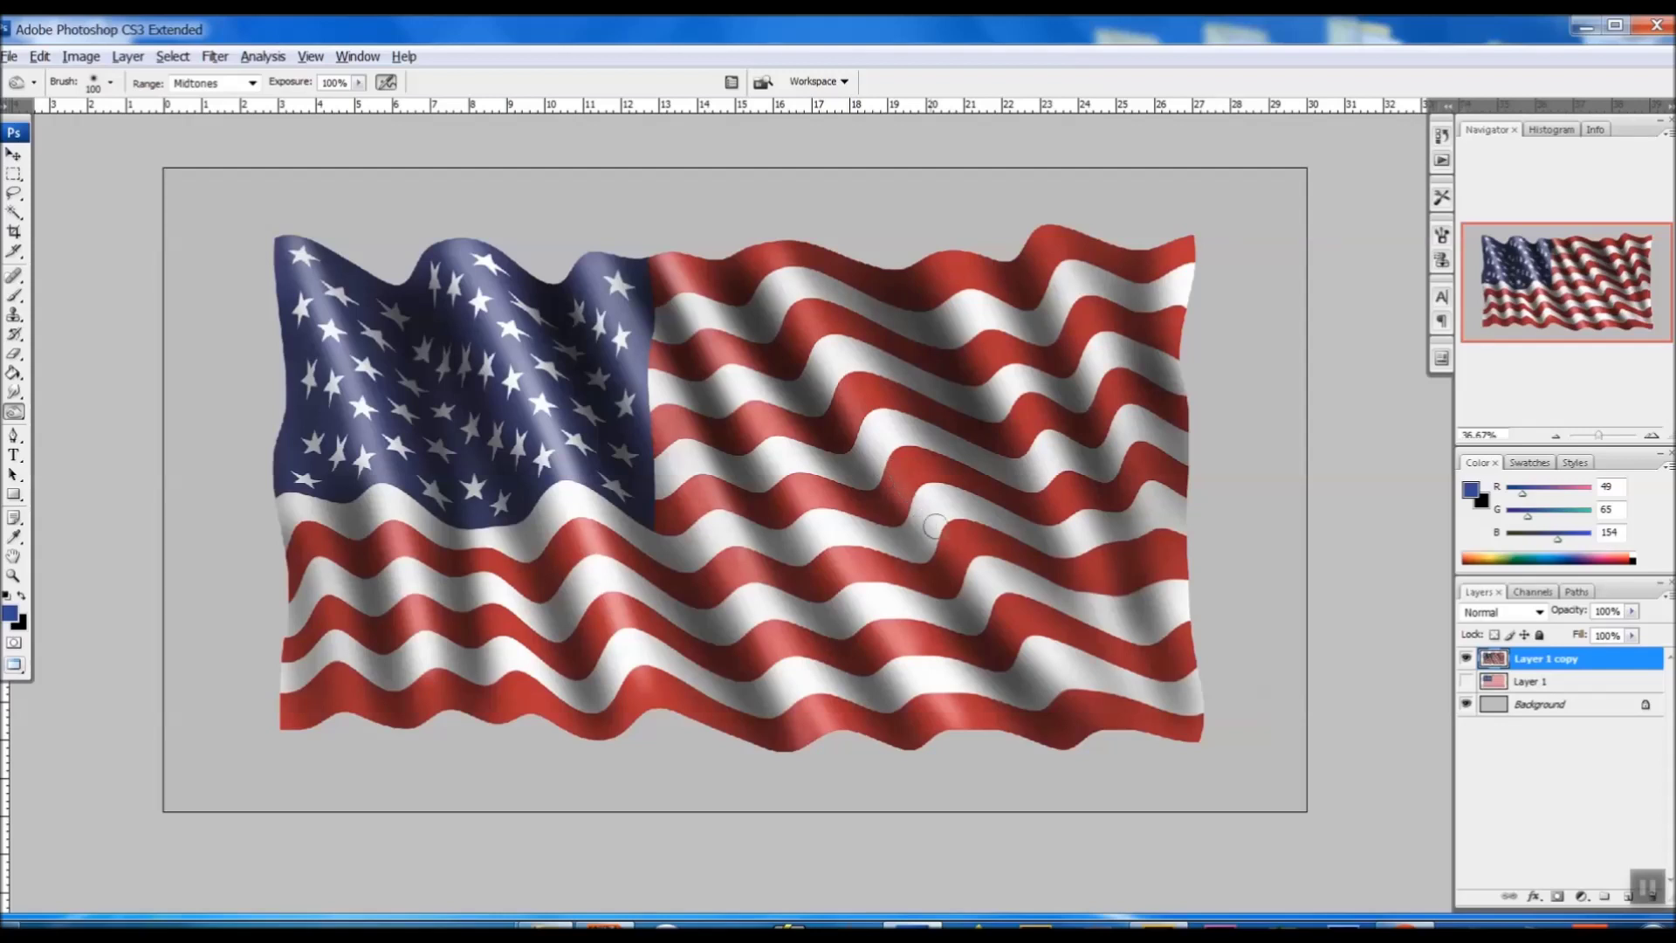
key(ctrl+z)
mouse_move(772, 249)
mouse_down()
mouse_move(1118, 748)
mouse_move(886, 402)
mouse_move(702, 174)
mouse_up()
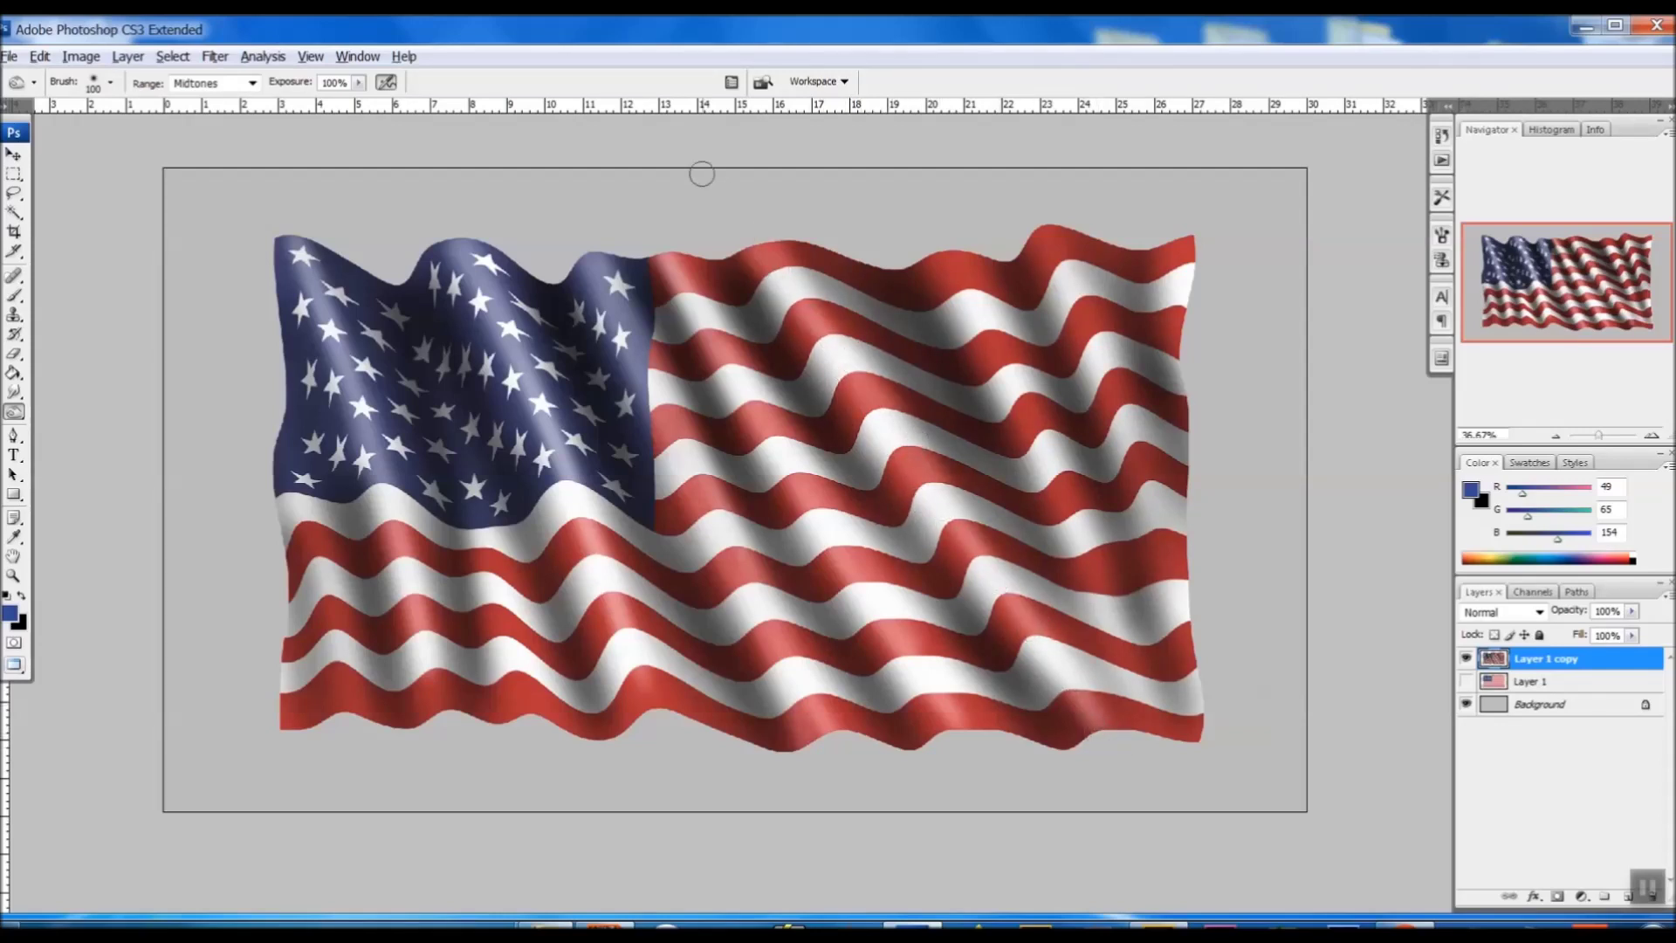
drag(749, 227, 933, 501)
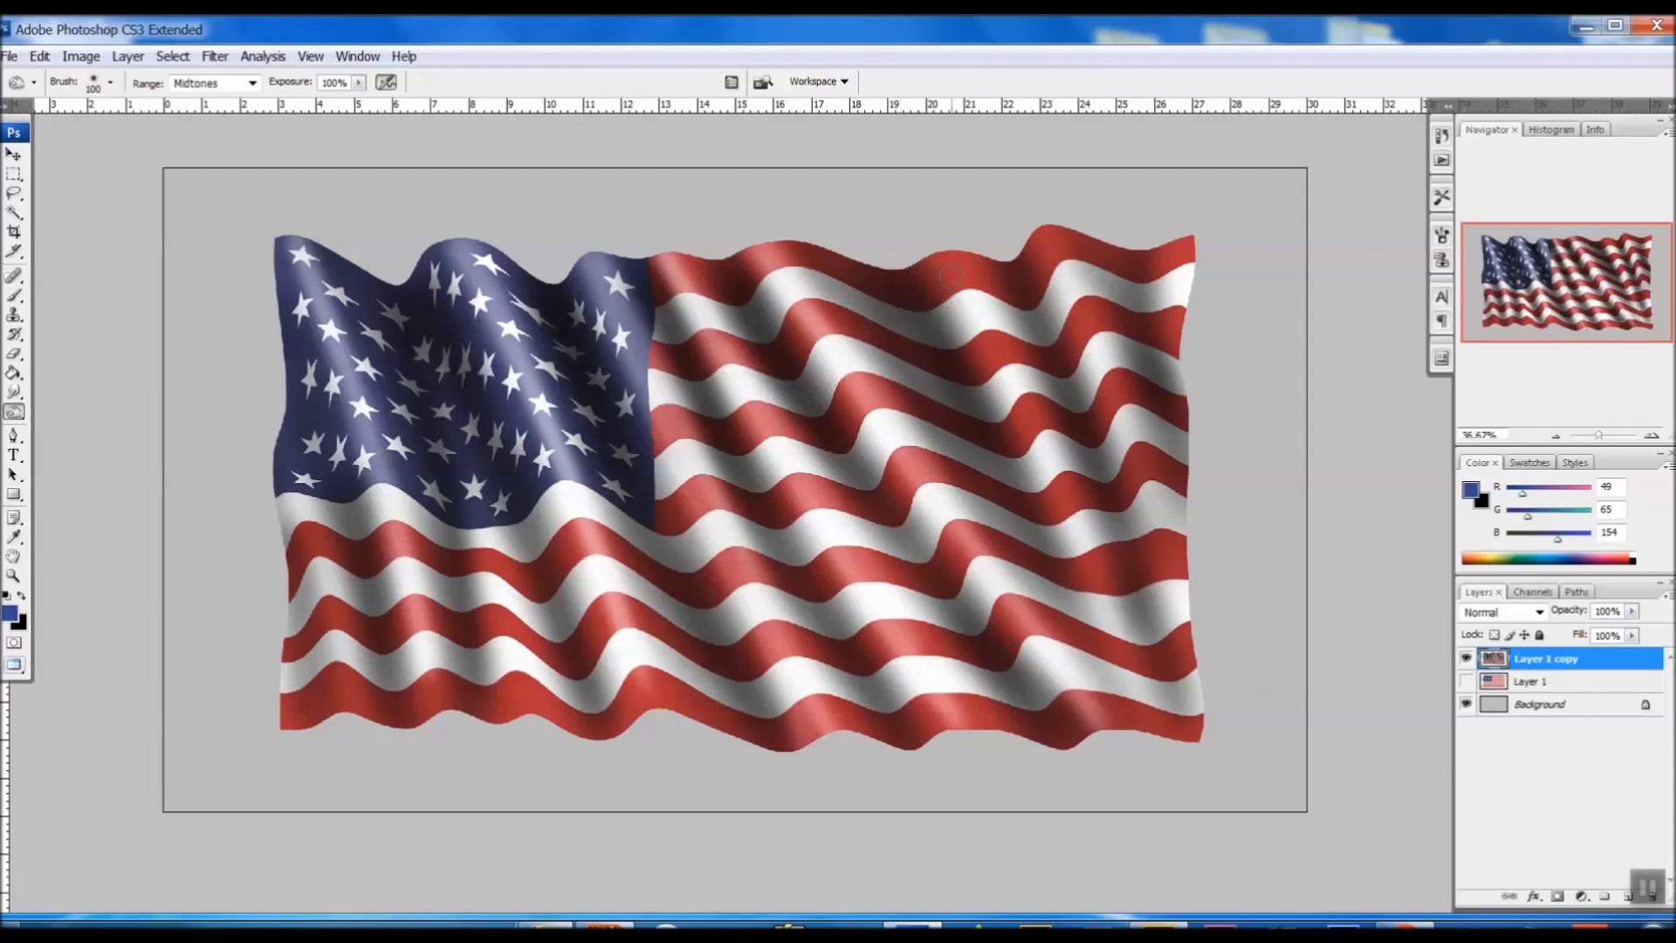
Dodge highlights along the ridges in the right-hand stripes, the flag's right end and its lower left edge
drag(952, 254, 1150, 650)
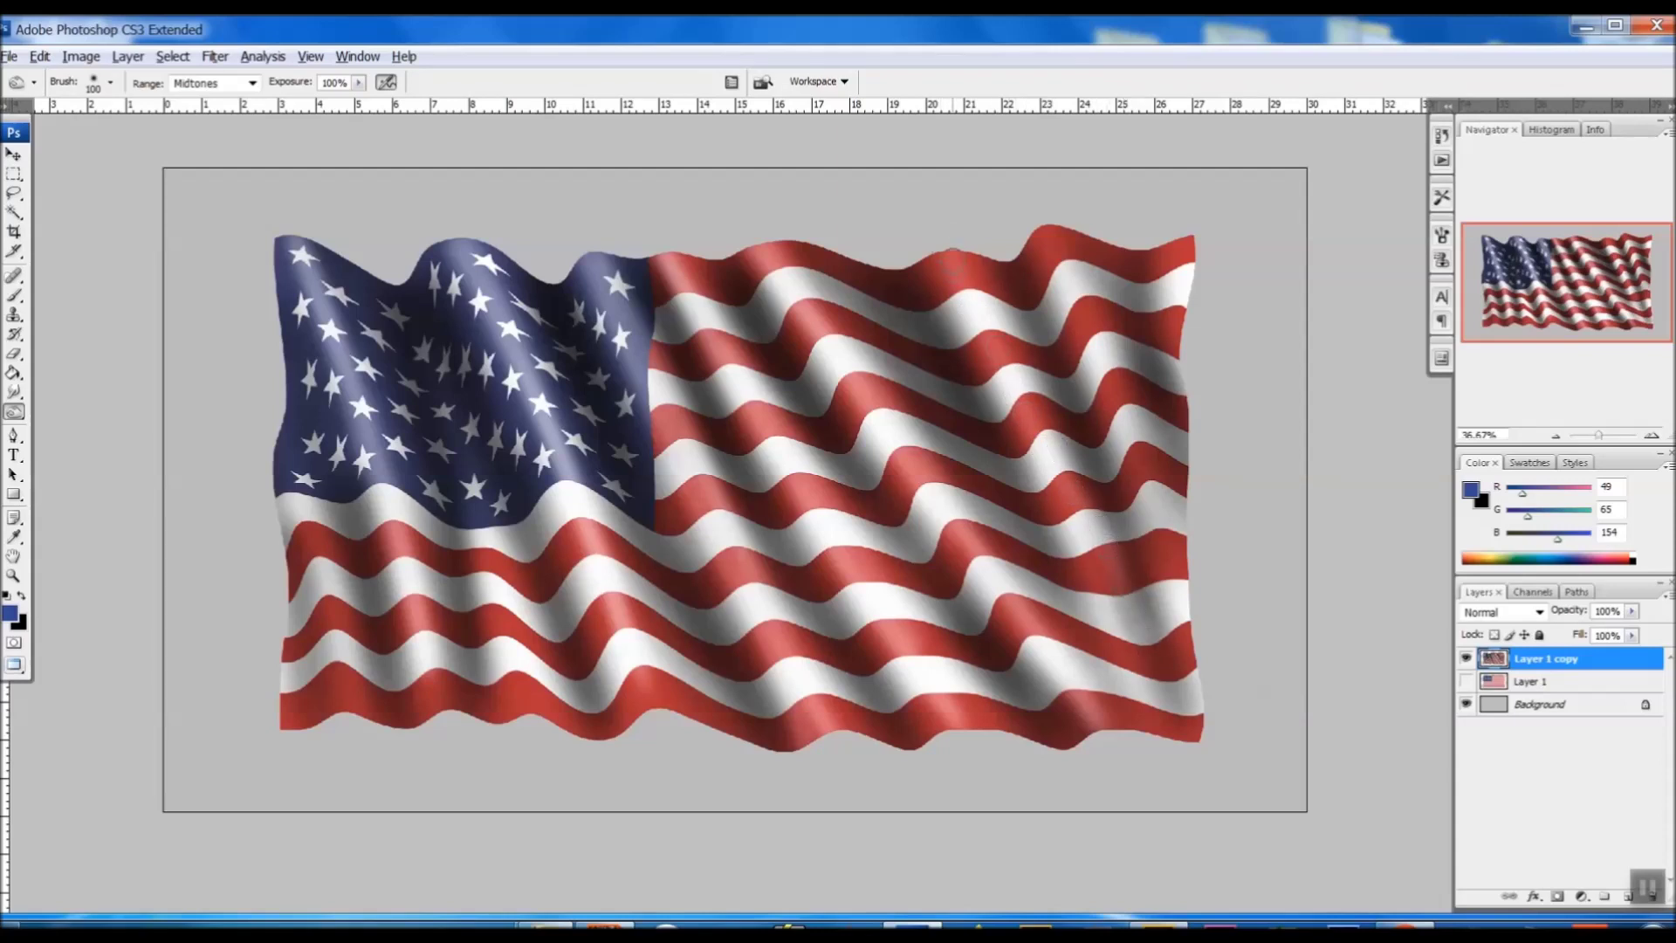
drag(940, 236, 1082, 546)
drag(978, 300, 1163, 657)
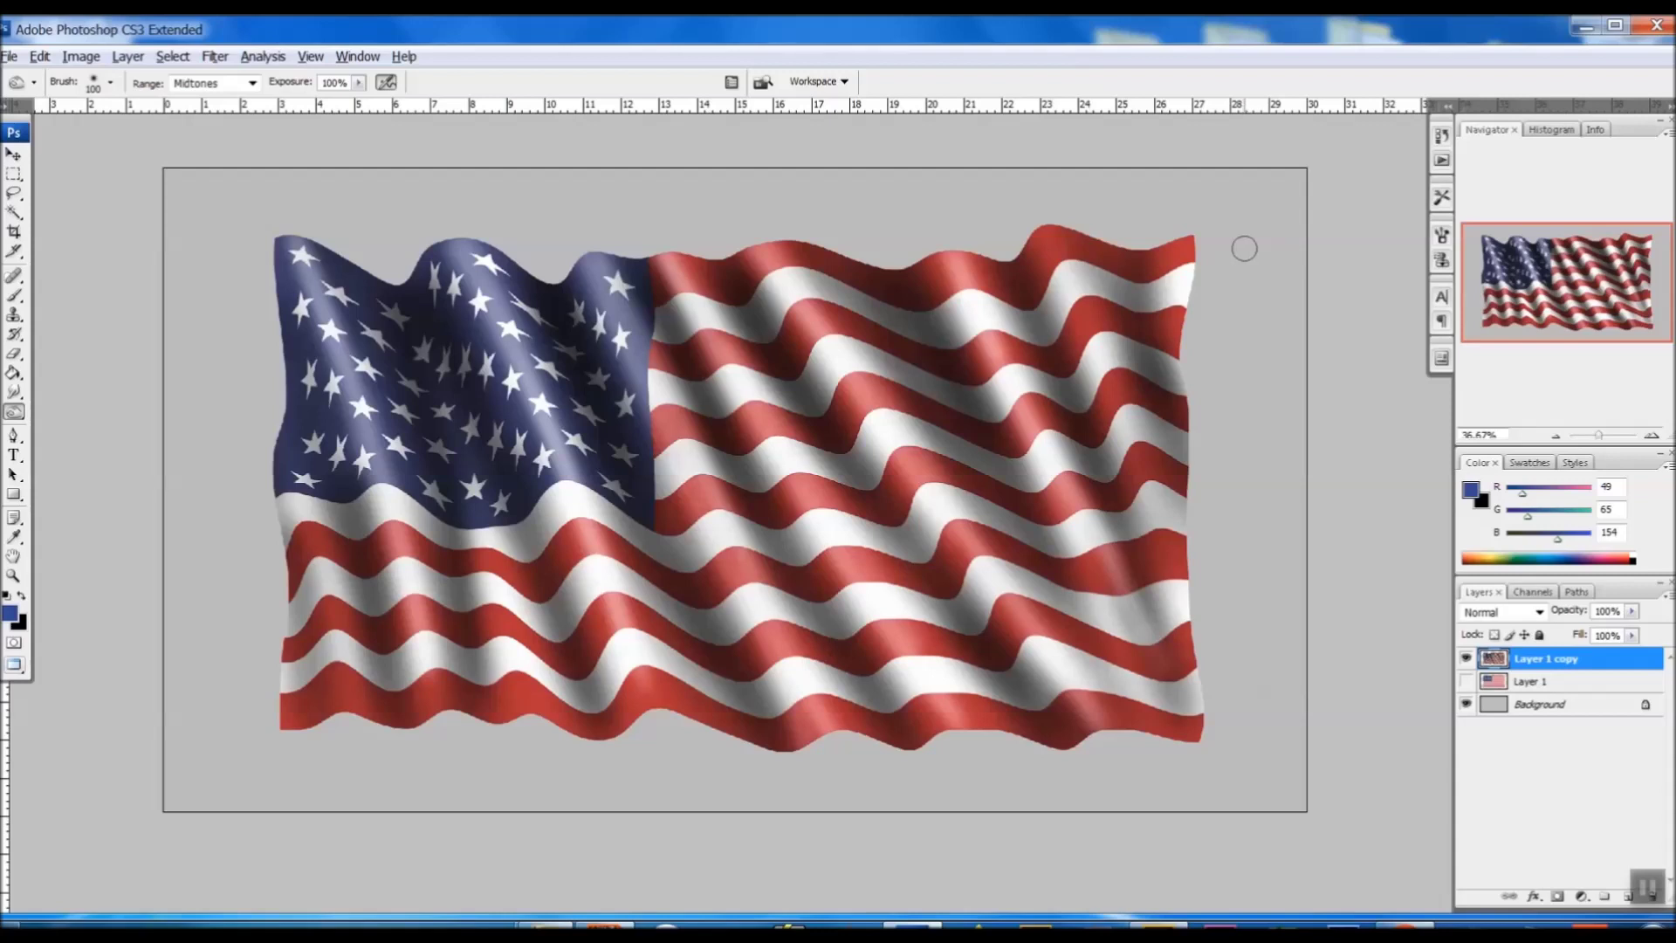
drag(1123, 259, 1173, 502)
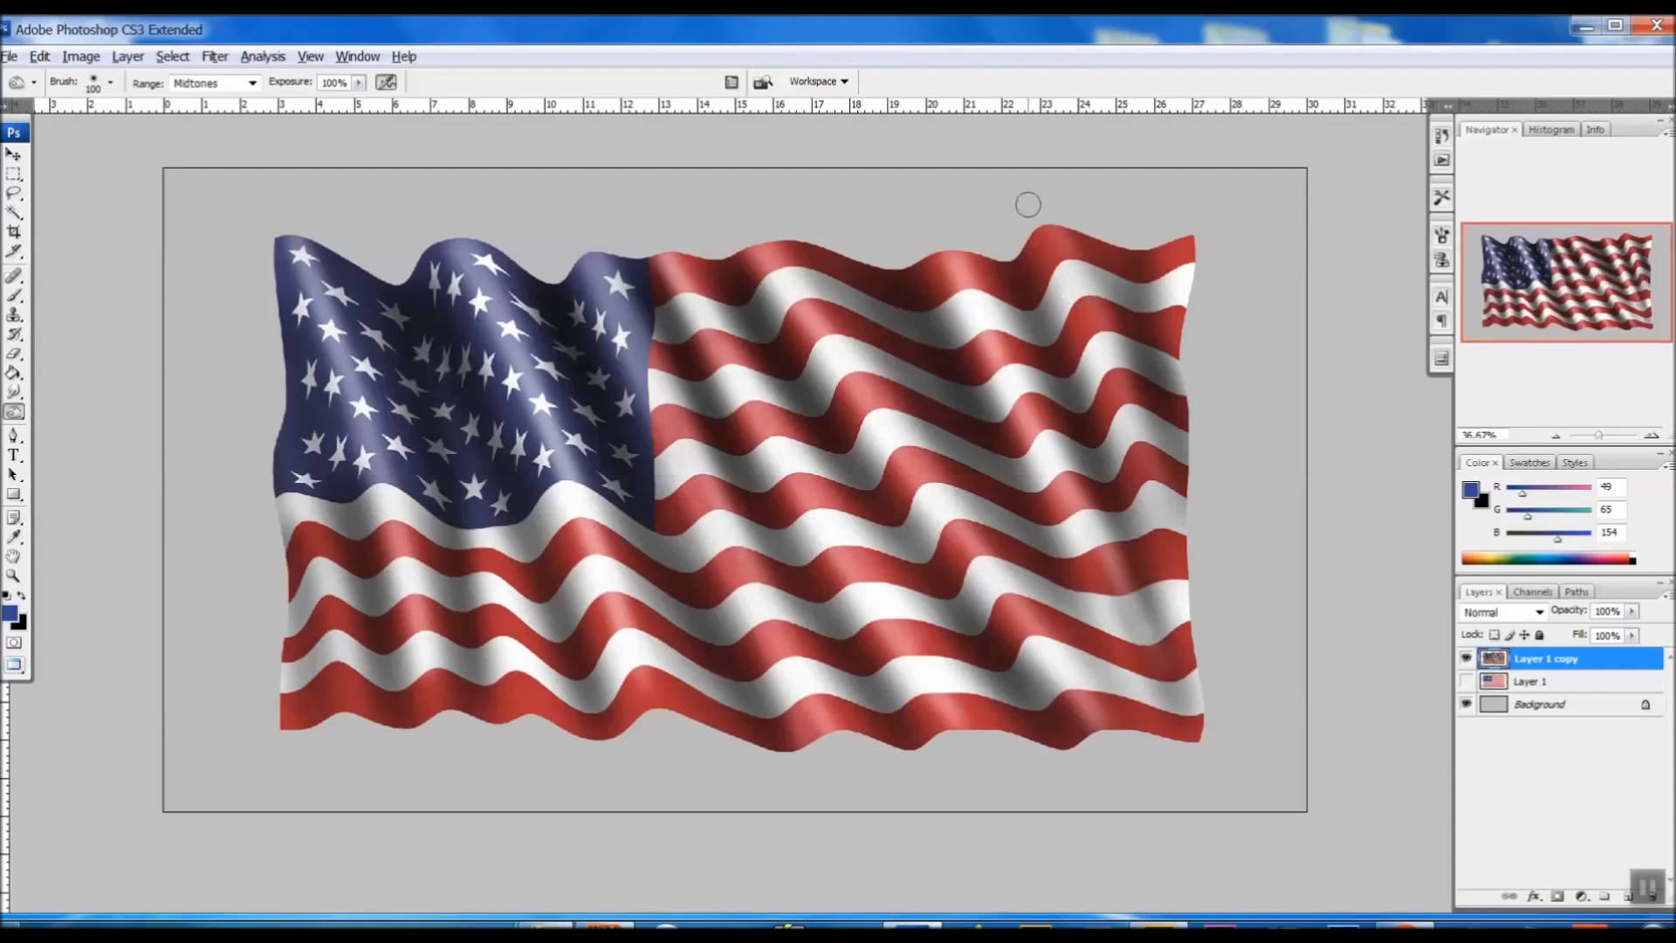
drag(1029, 205, 1183, 539)
drag(1061, 214, 1231, 518)
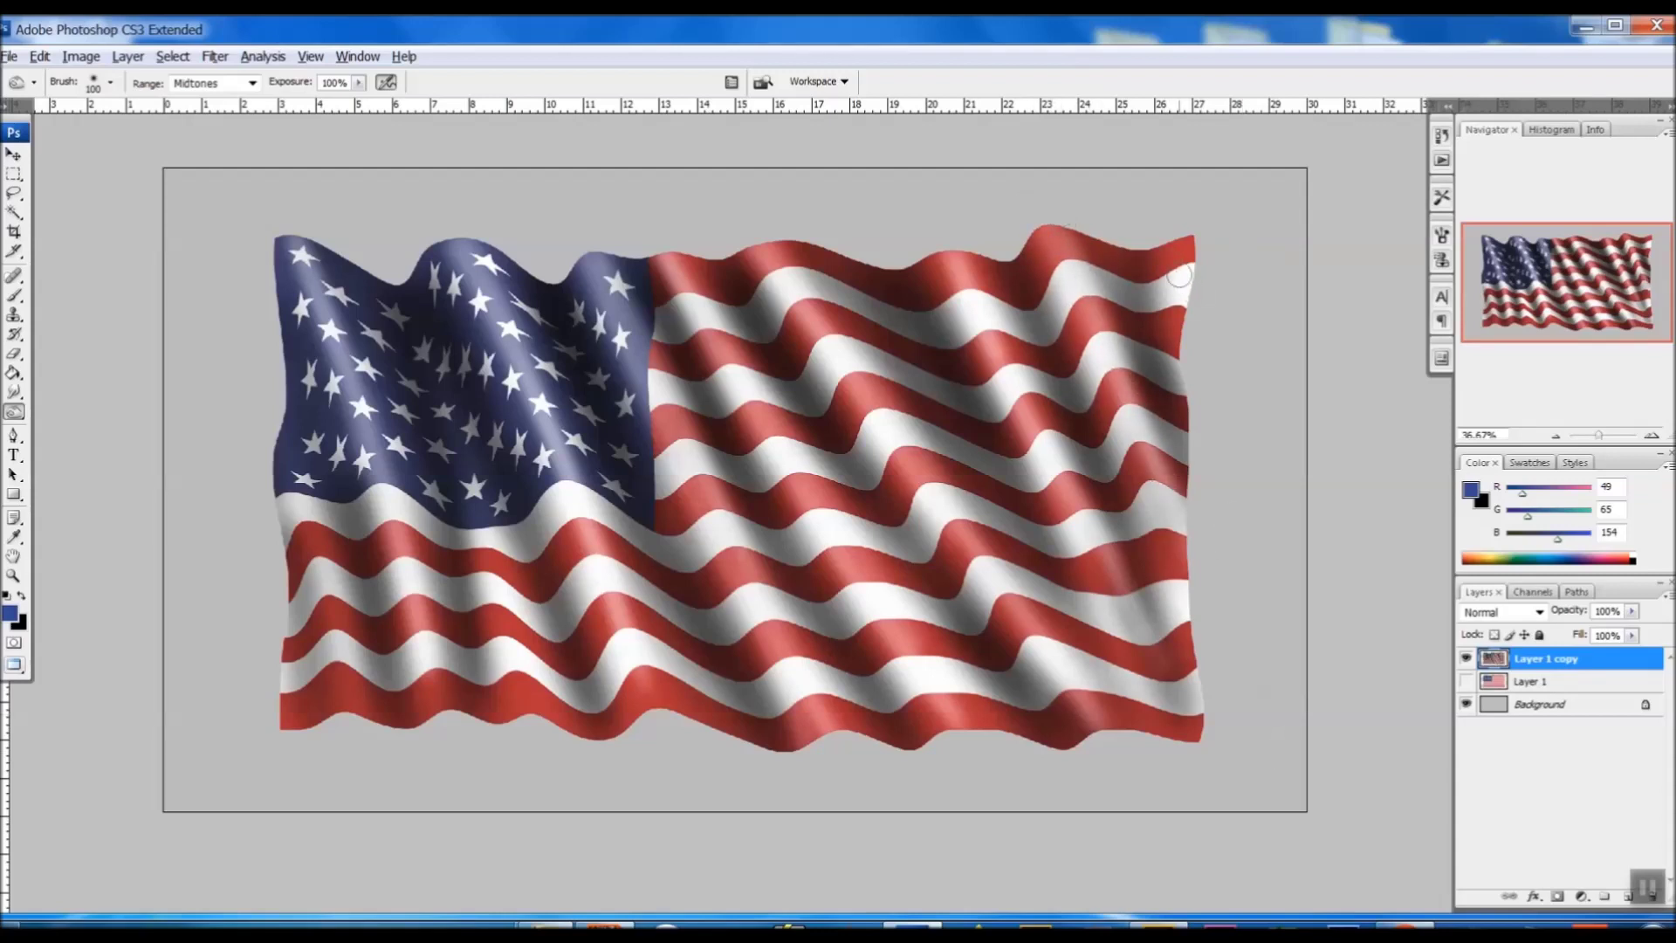
drag(1176, 225, 1195, 314)
mouse_move(302, 456)
mouse_down()
mouse_move(375, 701)
mouse_move(342, 683)
mouse_up()
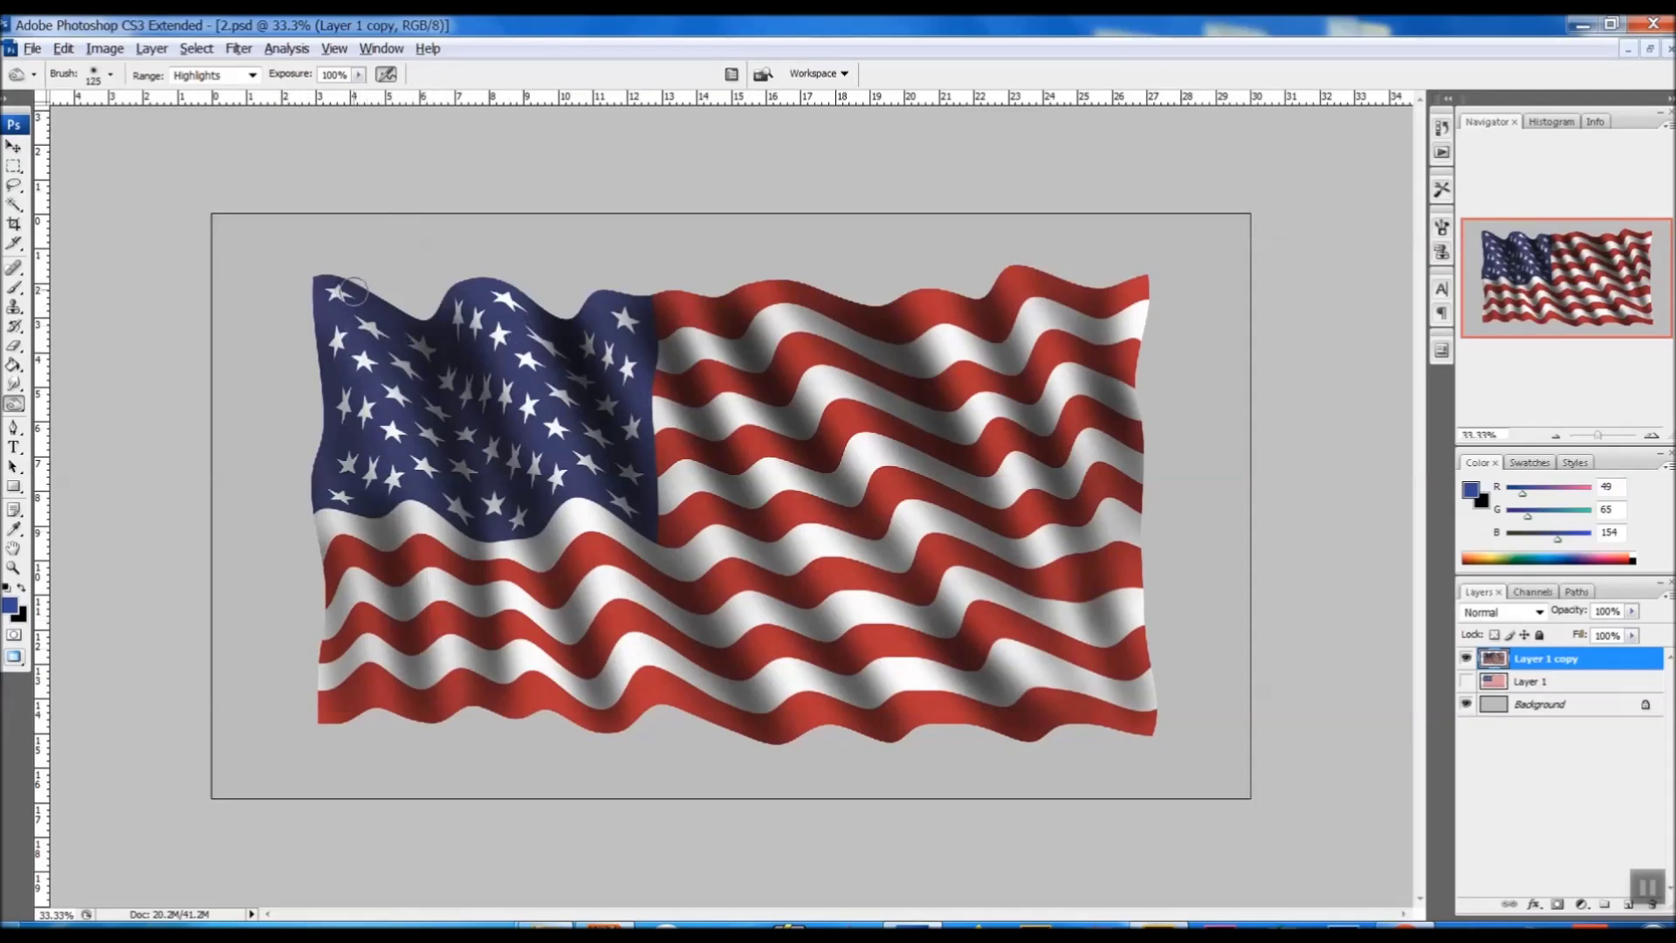
Dodge highlights on the star field's left and central ridges with the range at Highlights, redoing the central stroke down into the stripes
drag(364, 323, 375, 350)
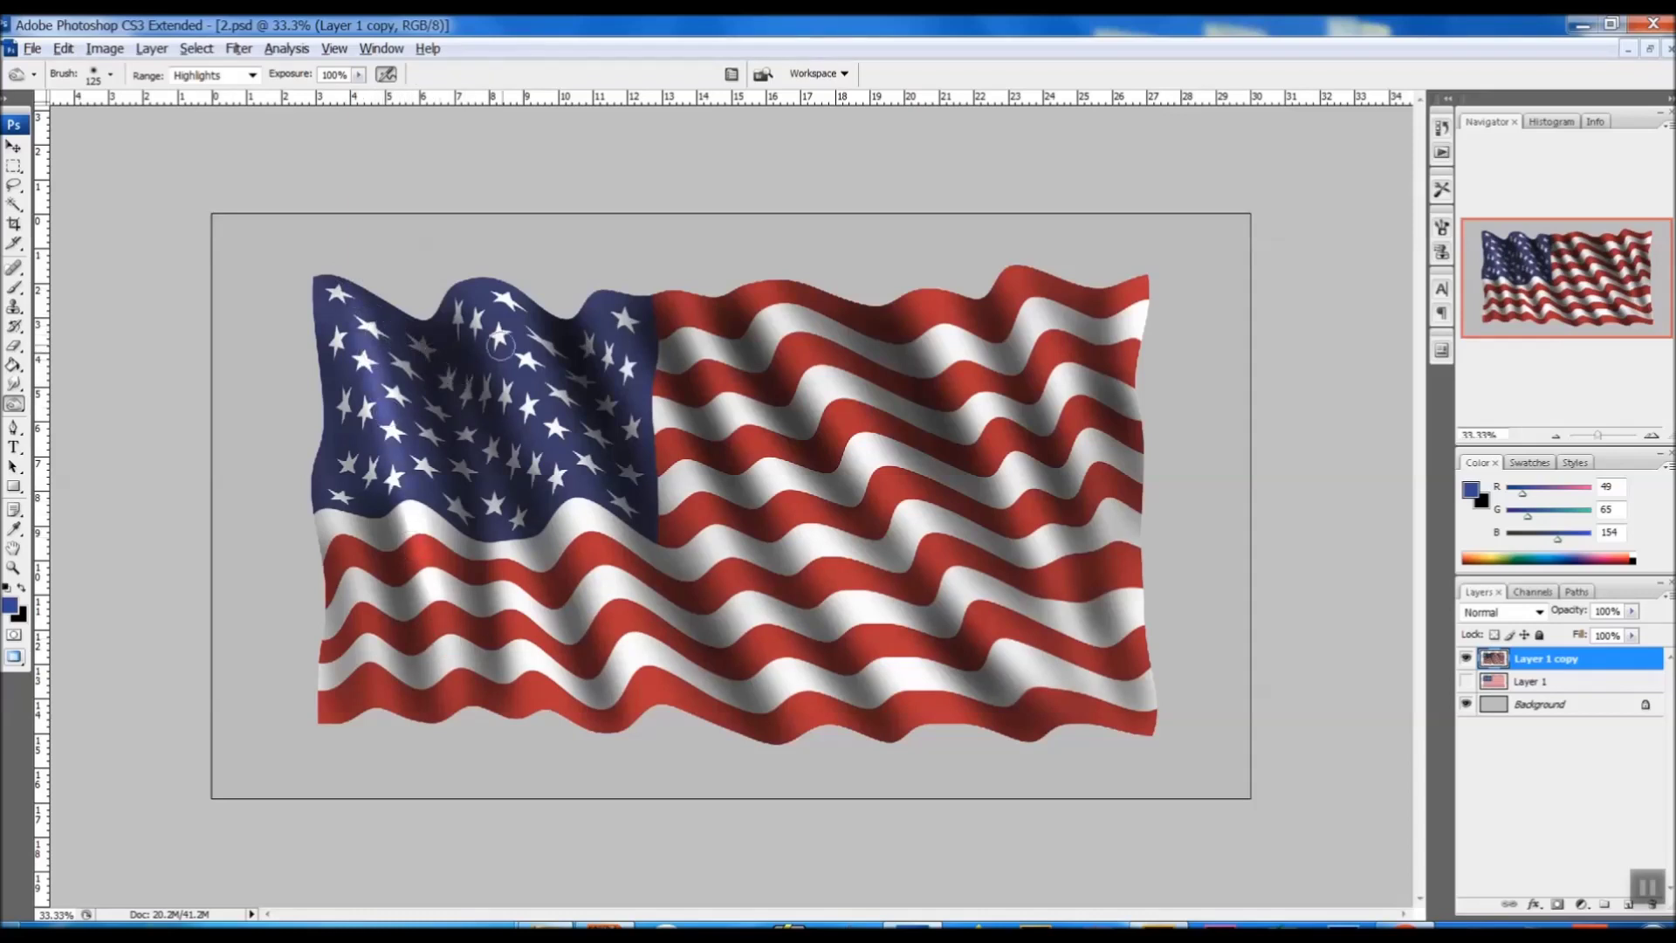
drag(495, 298, 627, 692)
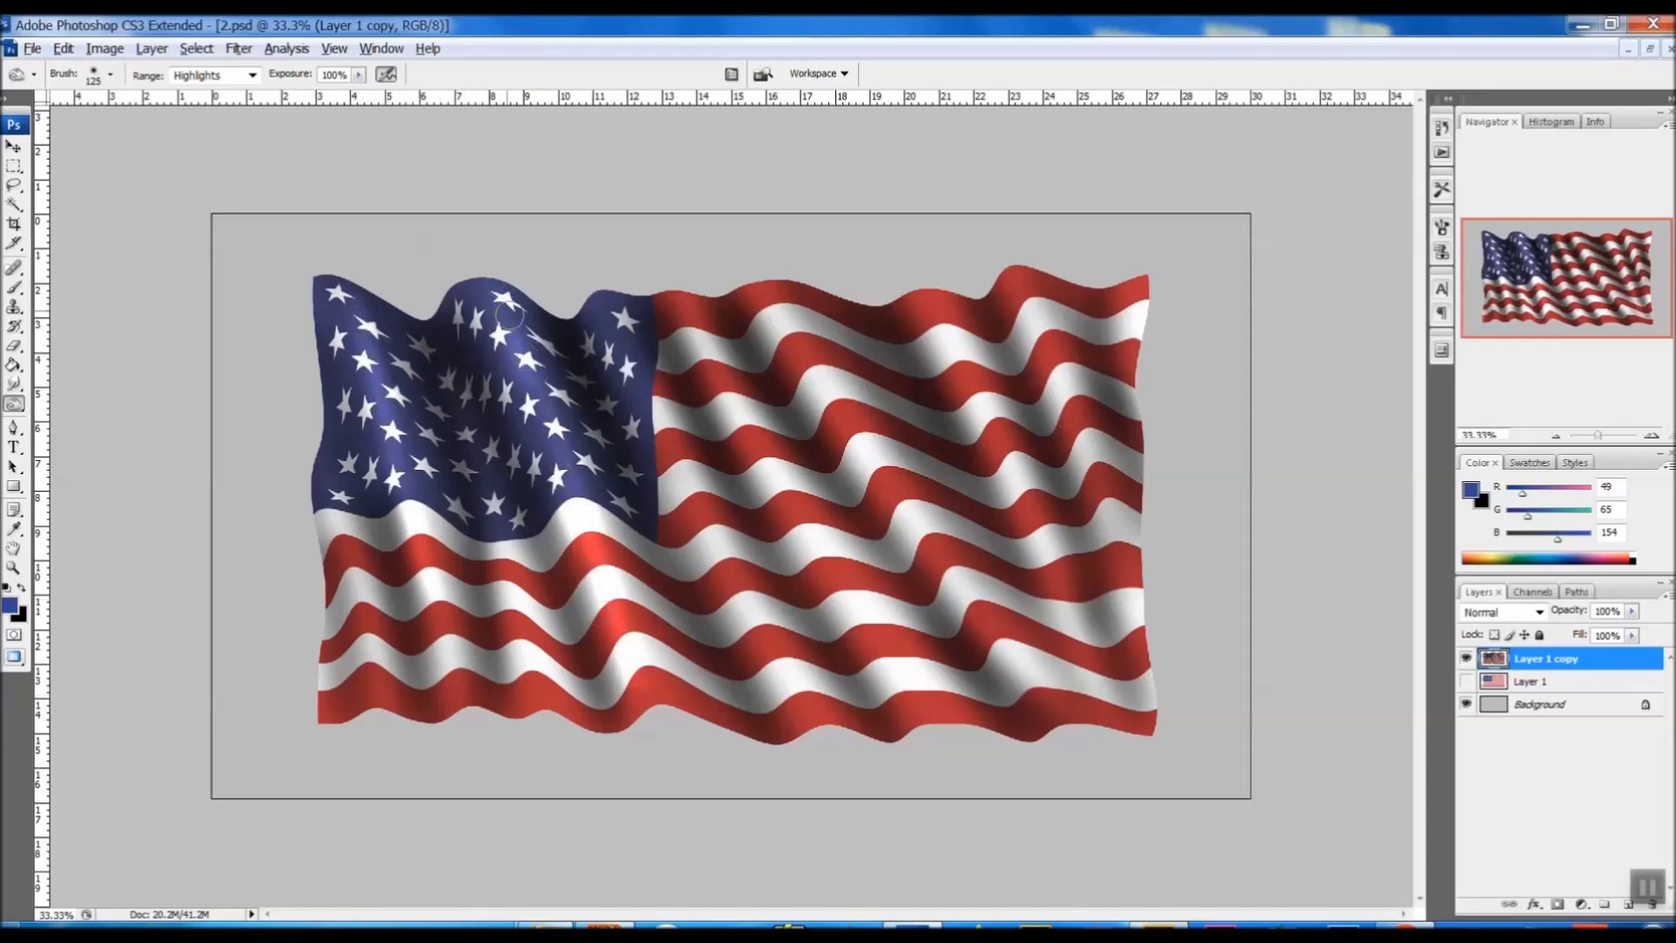
key(ctrl+z)
key(ctrl+z)
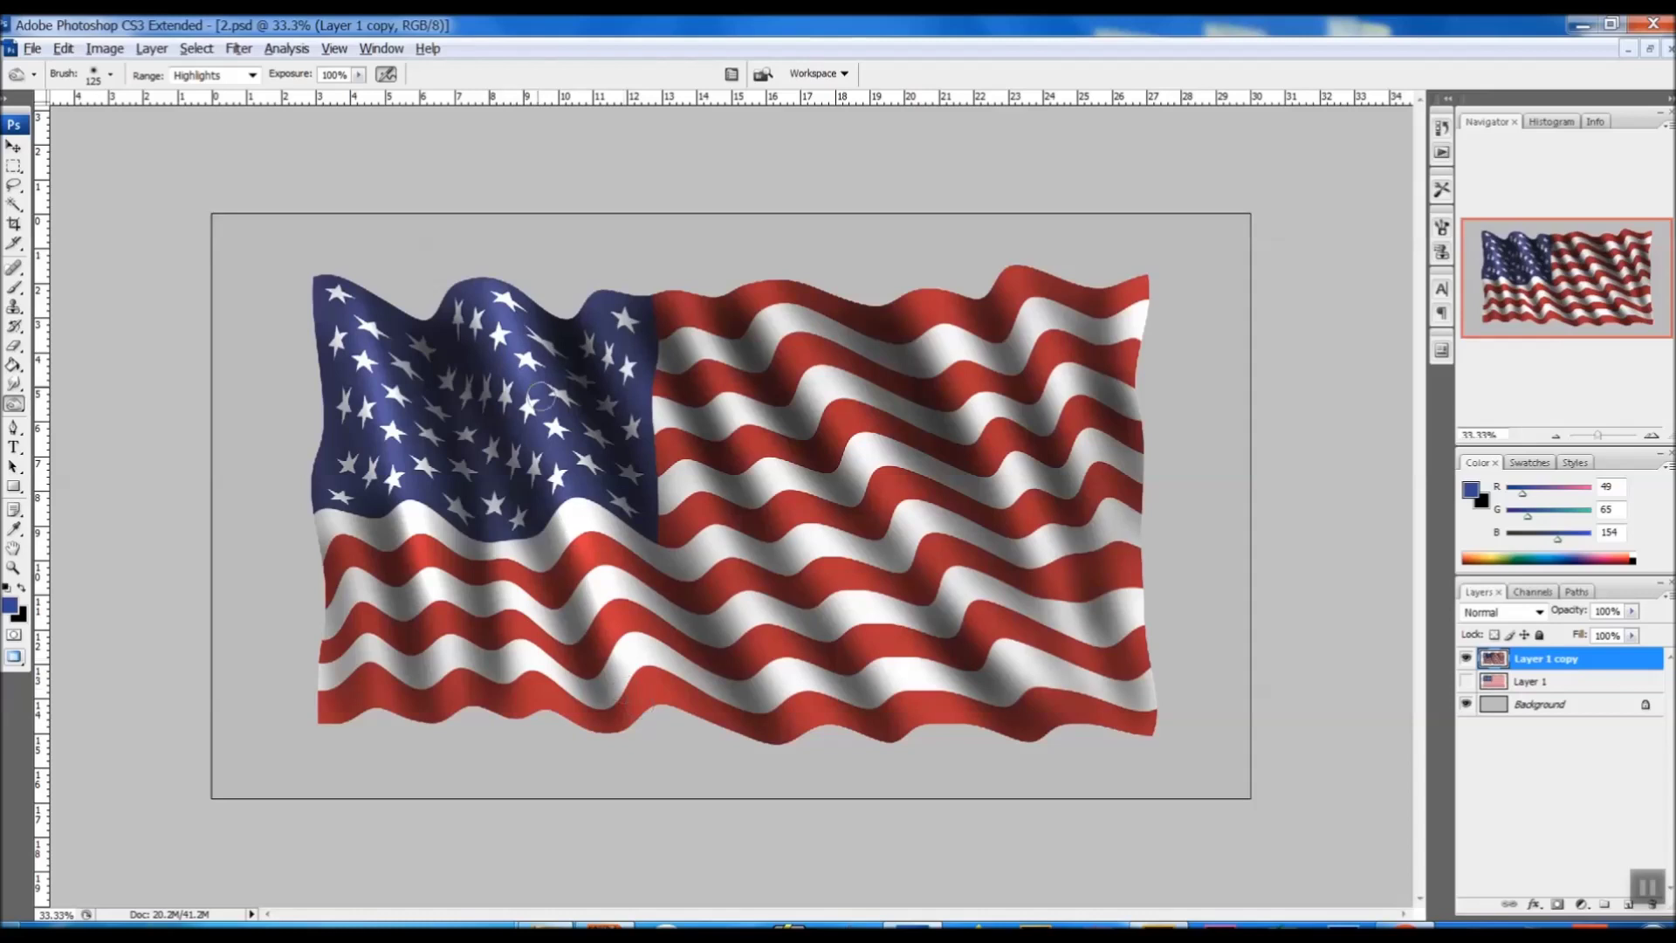
drag(504, 303, 598, 552)
drag(529, 382, 604, 407)
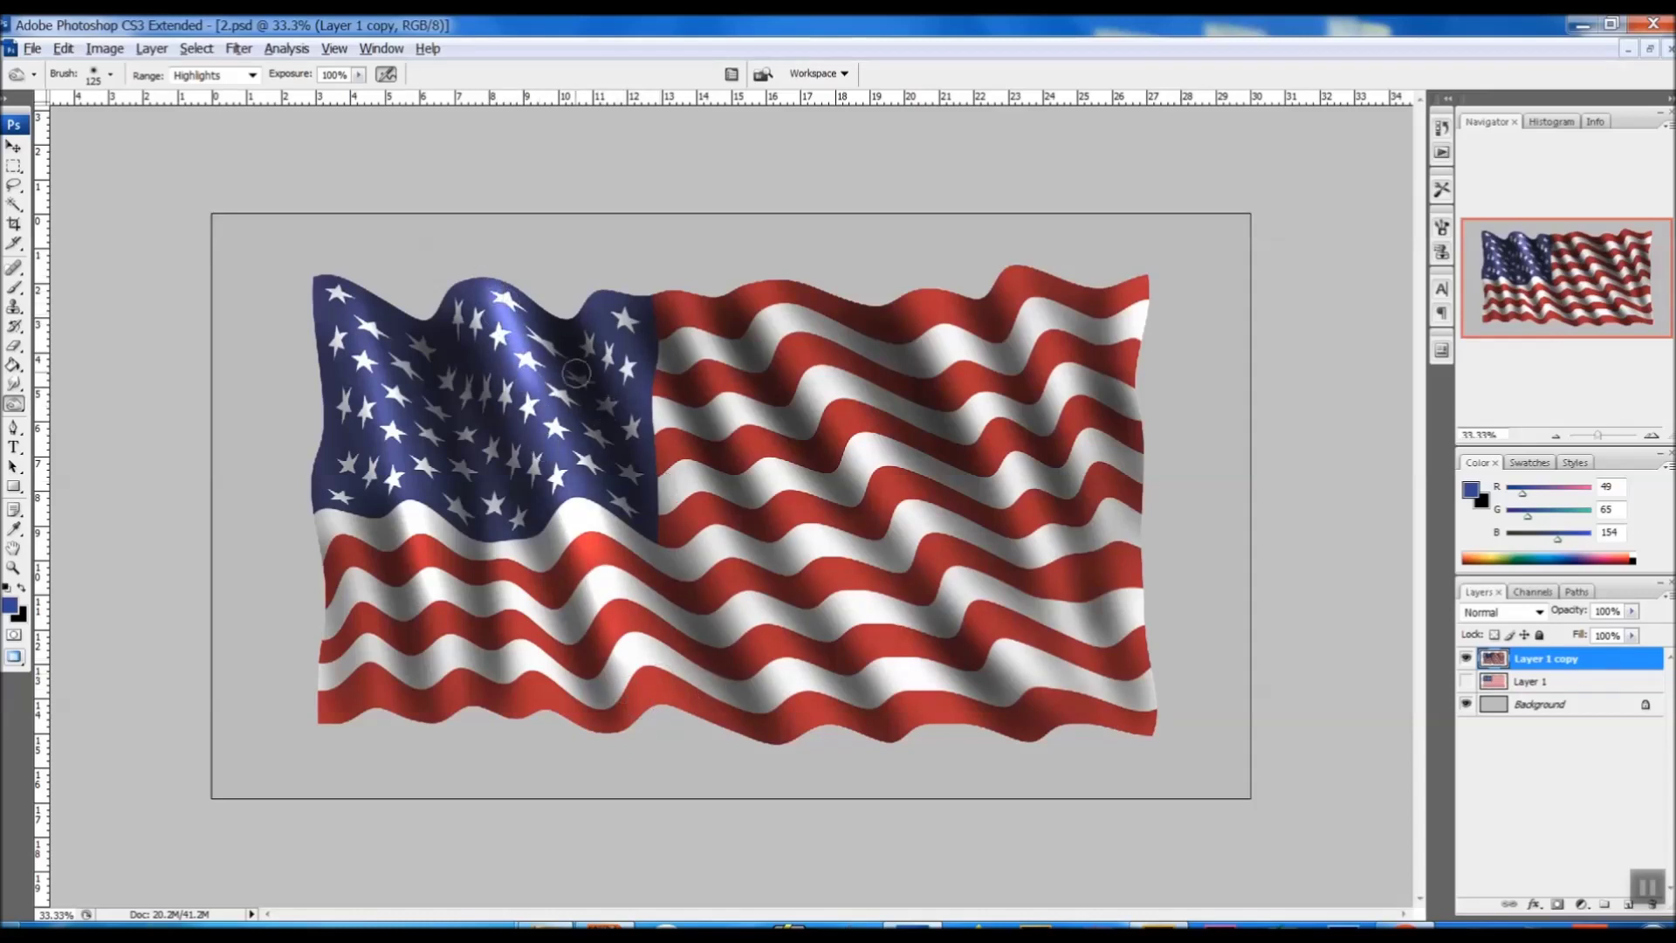
Dodge highlights along the remaining ridges from the star field's right end across the right-hand stripes and through the lower stripes
mouse_move(612, 318)
mouse_down()
mouse_move(690, 524)
mouse_move(716, 419)
mouse_move(1056, 386)
mouse_move(1078, 472)
mouse_up()
drag(362, 310, 441, 663)
drag(349, 524, 367, 668)
drag(345, 463, 367, 659)
drag(515, 558, 528, 694)
drag(616, 581, 624, 633)
mouse_move(730, 549)
mouse_down()
mouse_move(882, 568)
mouse_move(1122, 541)
mouse_up()
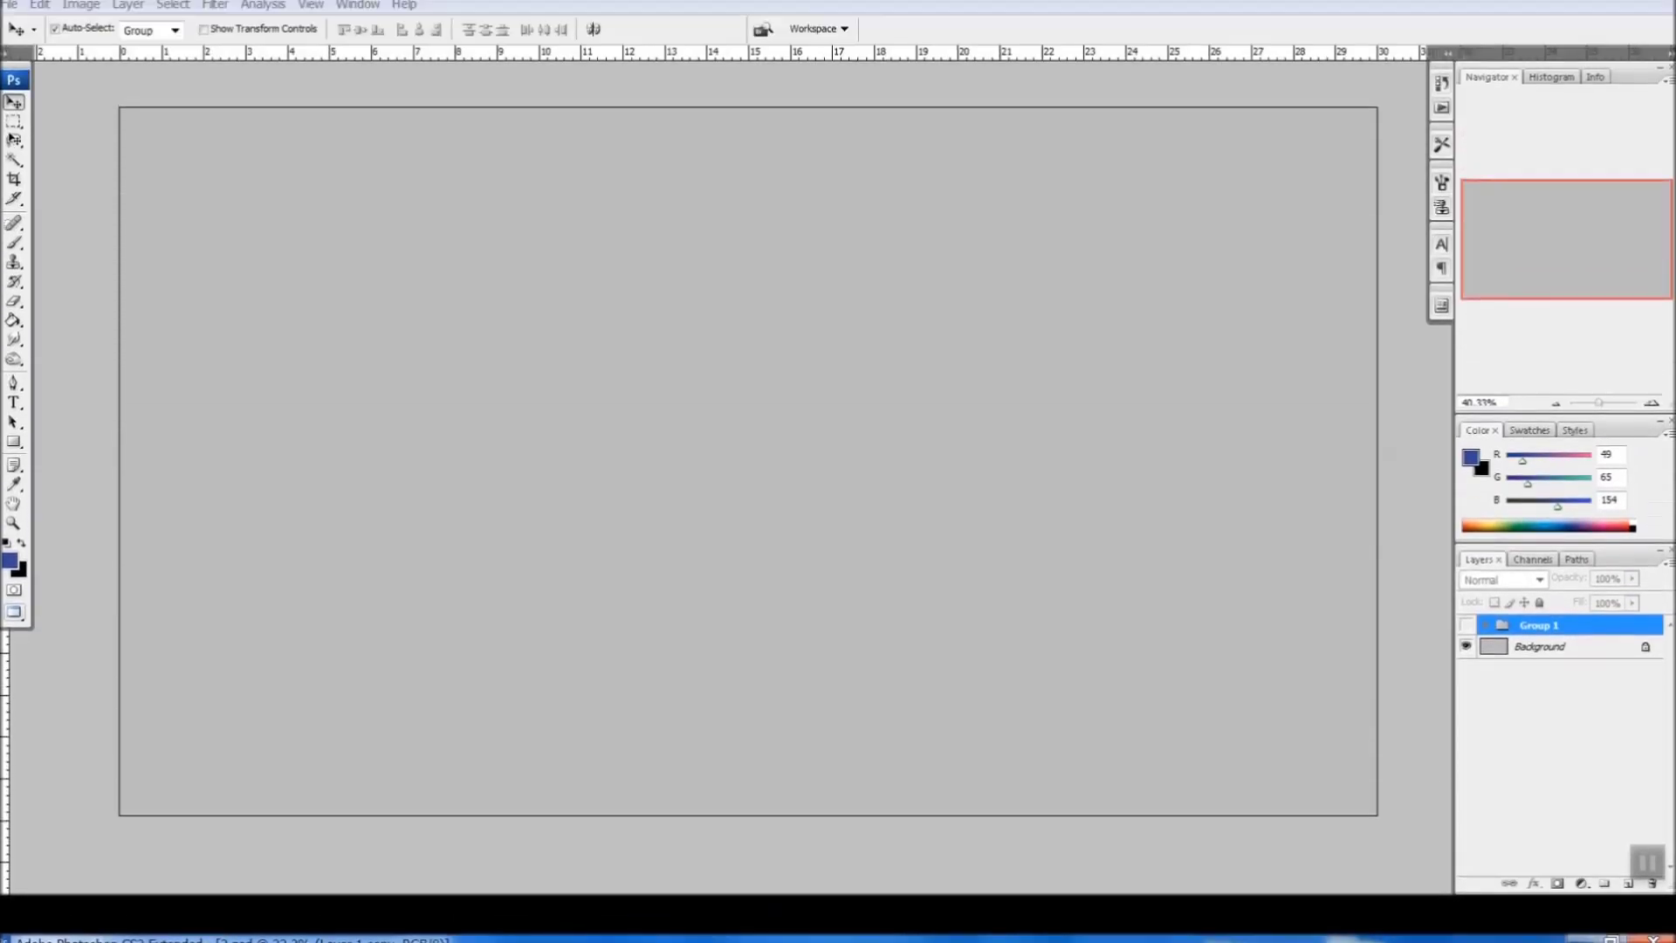
Select a rectangle about 25.5 by 13.6 ruler units inside the grey canvas and add a new layer above Group 1
click(14, 149)
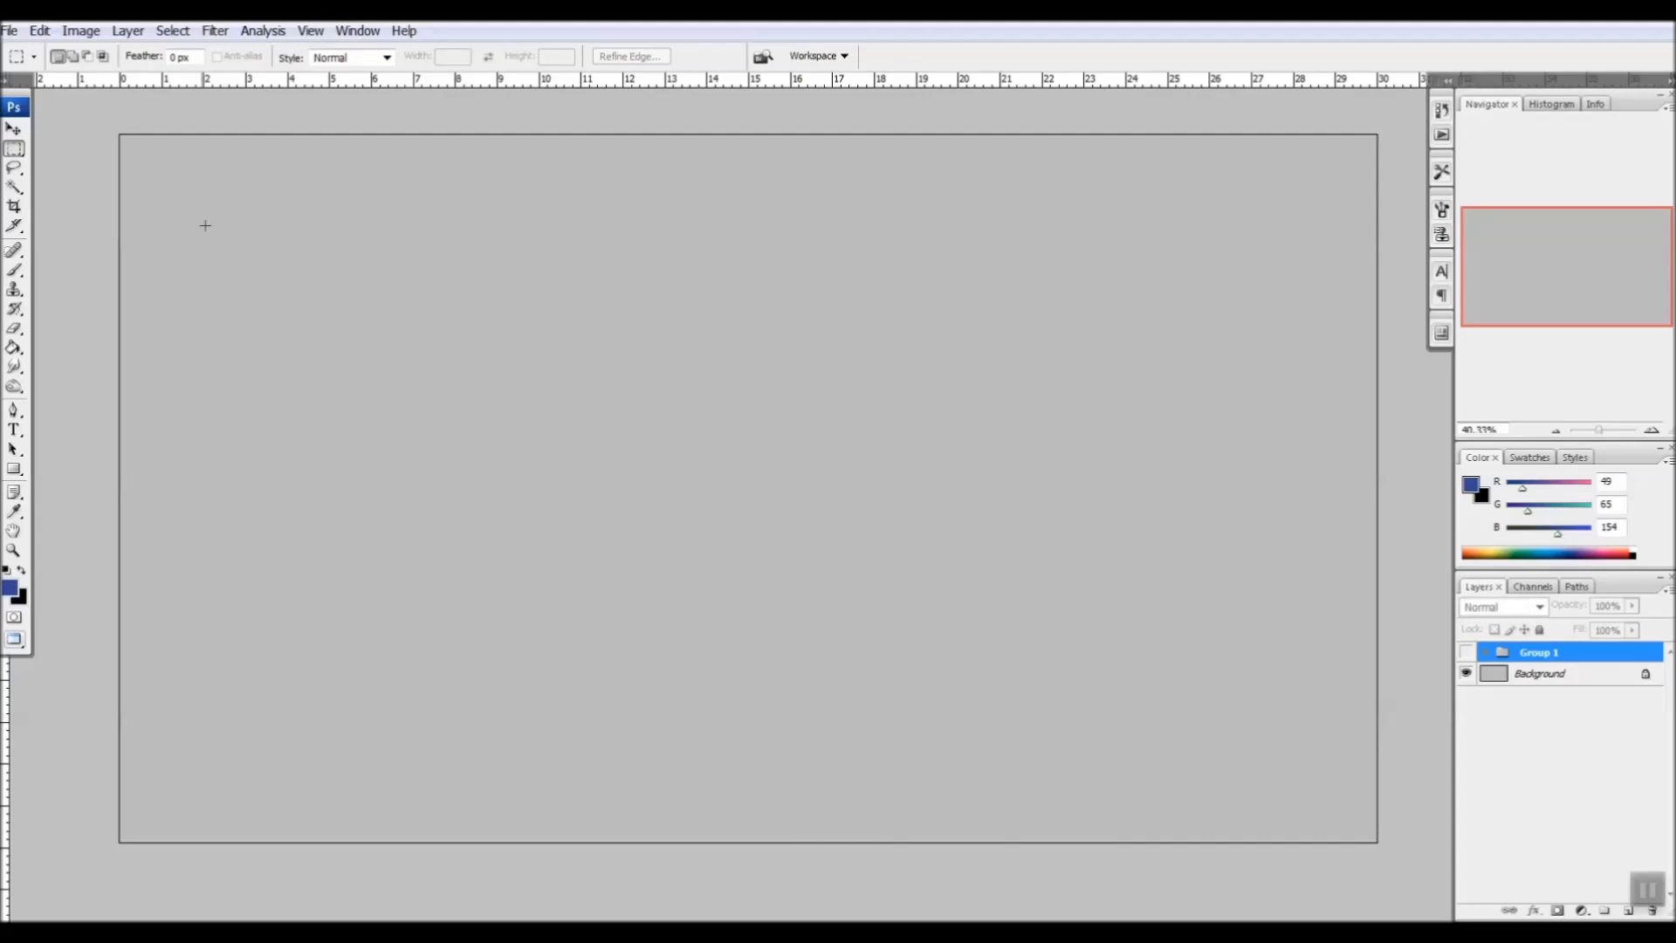
drag(1268, 769, 1299, 771)
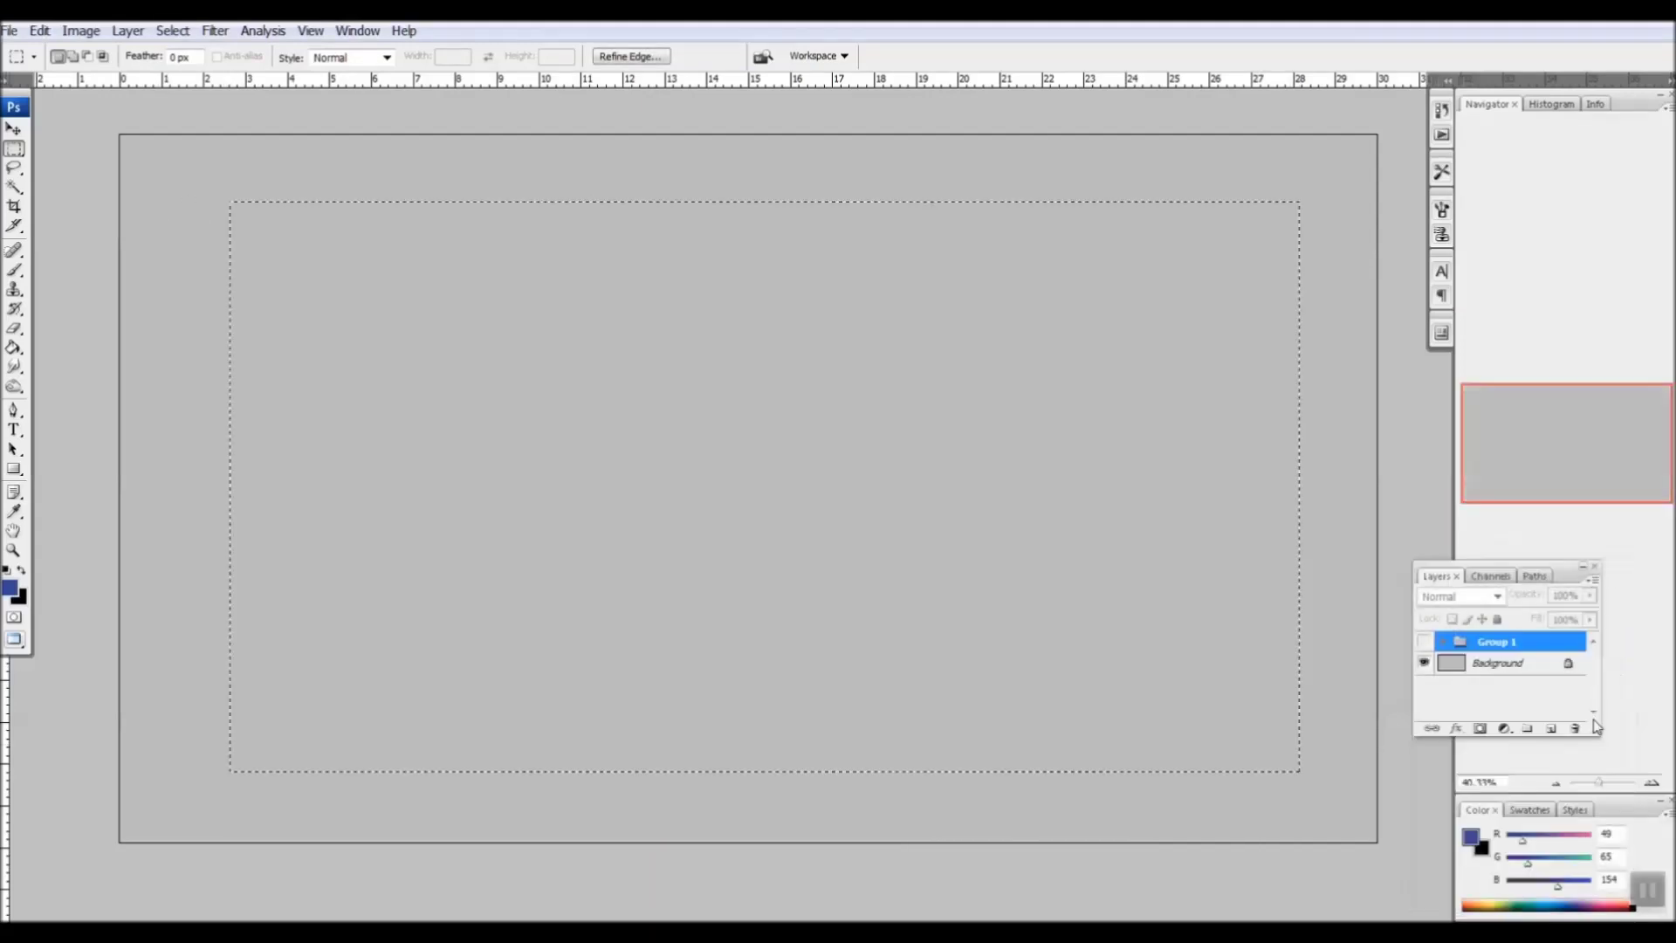
key(ctrl+shift+alt+n)
Fill the rectangular selection with light grey, RGB 225, 225, 225, and deselect it
click(9, 588)
click(582, 295)
key(Return)
key(g)
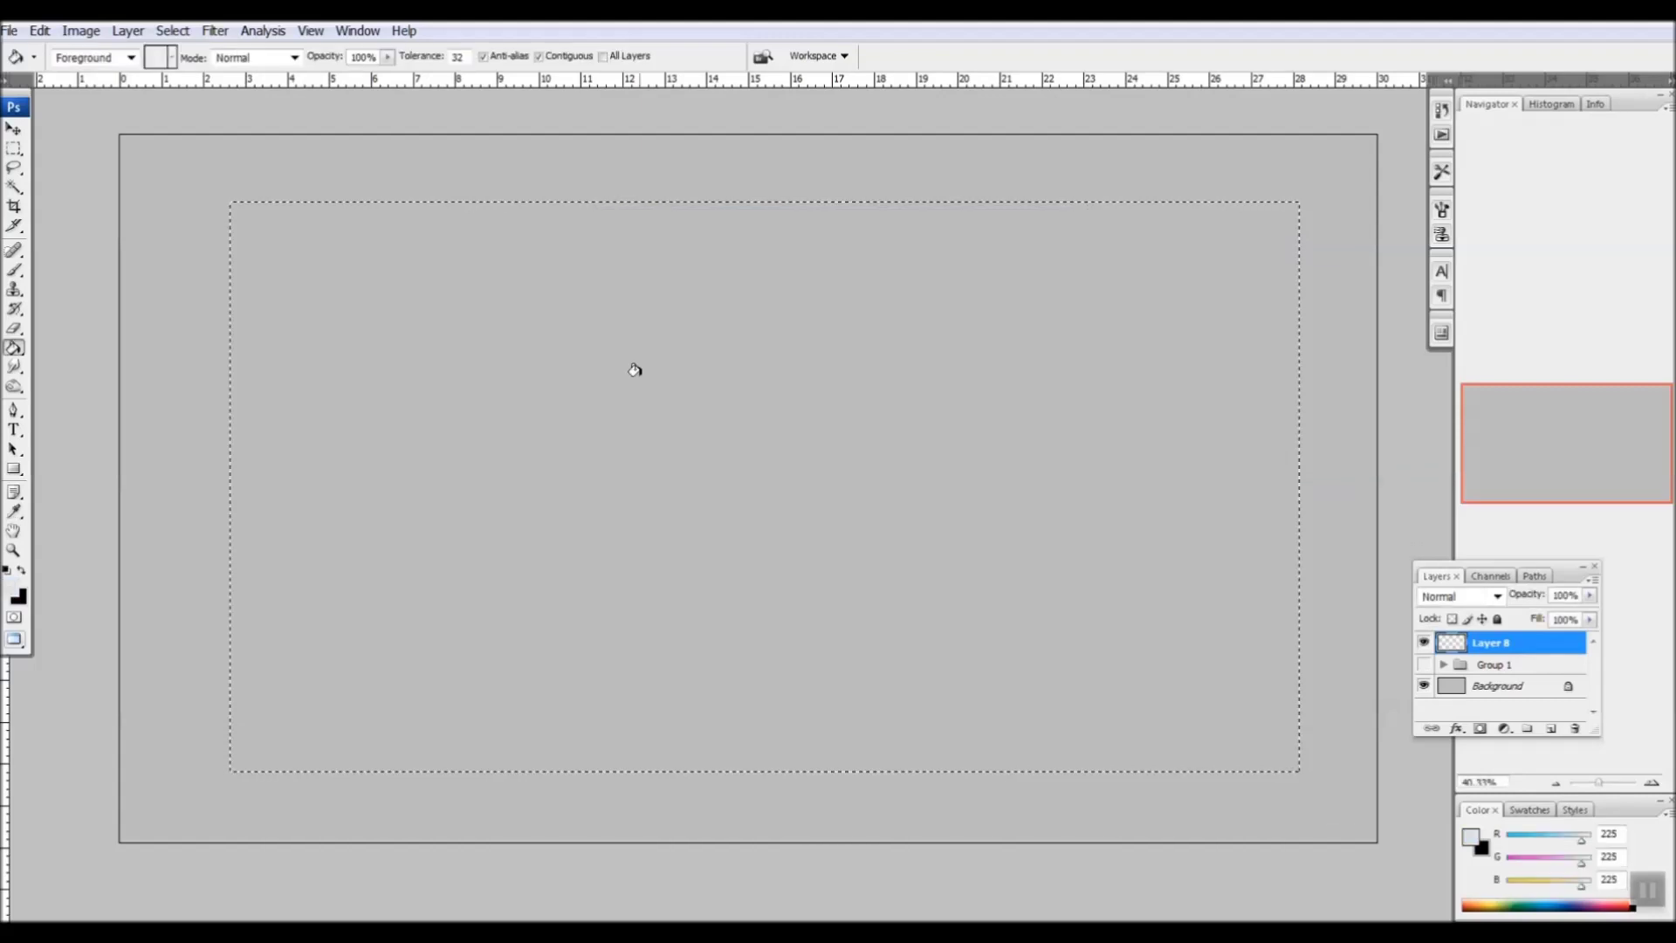
key(shift+g)
key(shift+g)
click(616, 371)
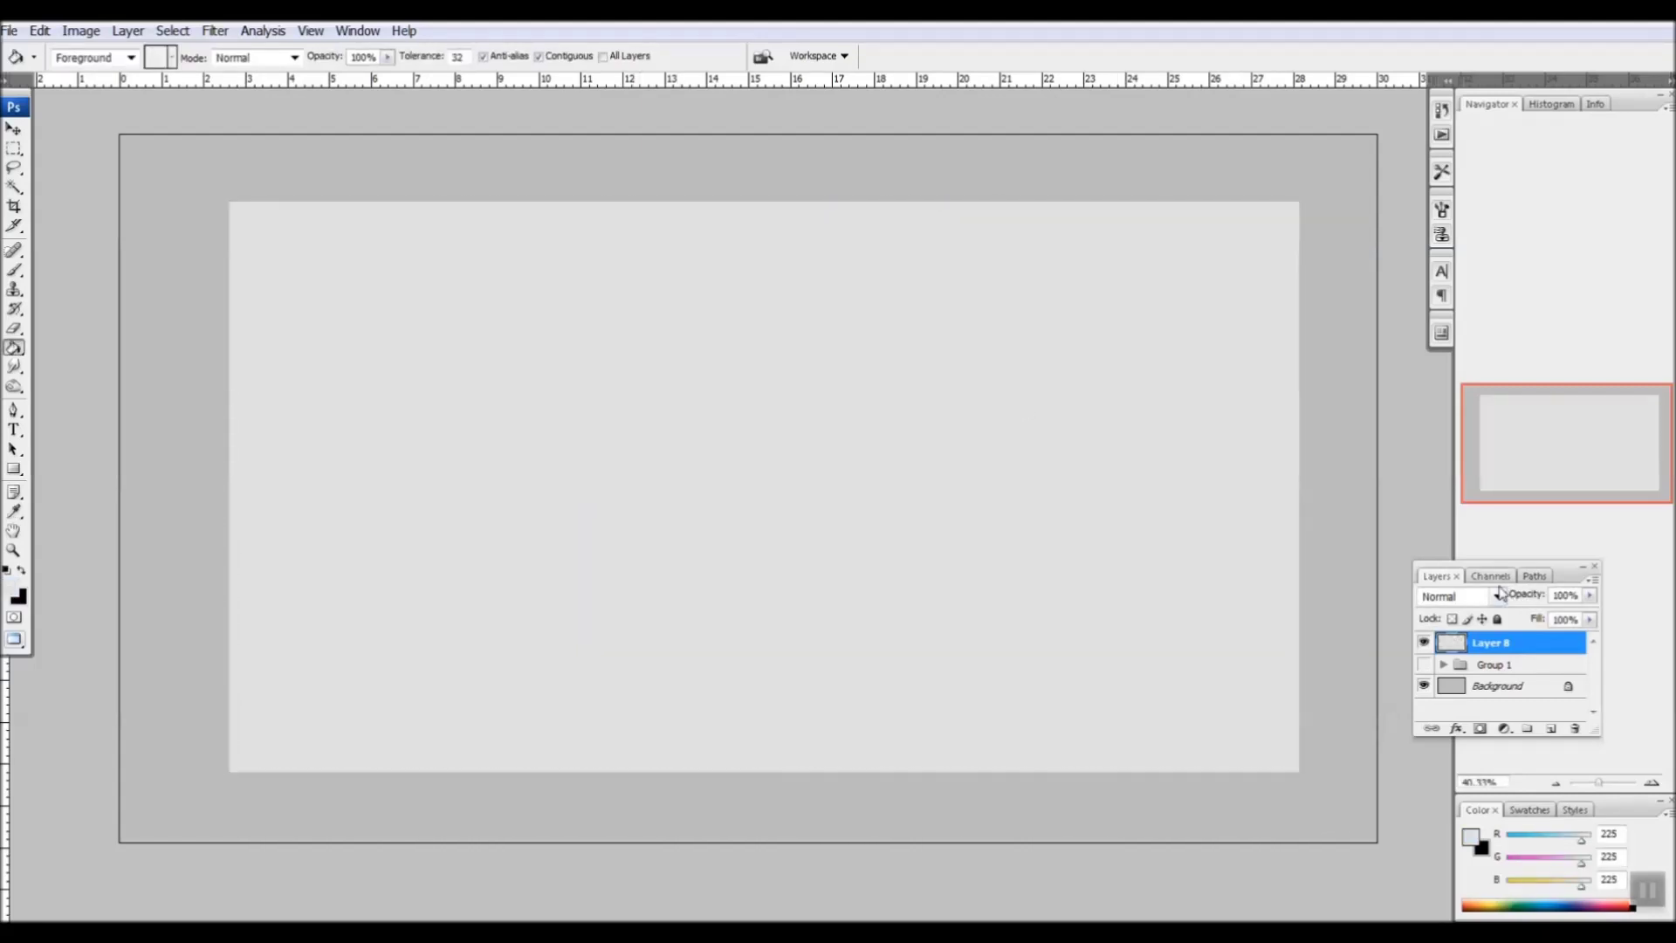
Narrow the light grey rectangle equally from both sides to a width of about 24 ruler units
drag(1549, 578, 1599, 602)
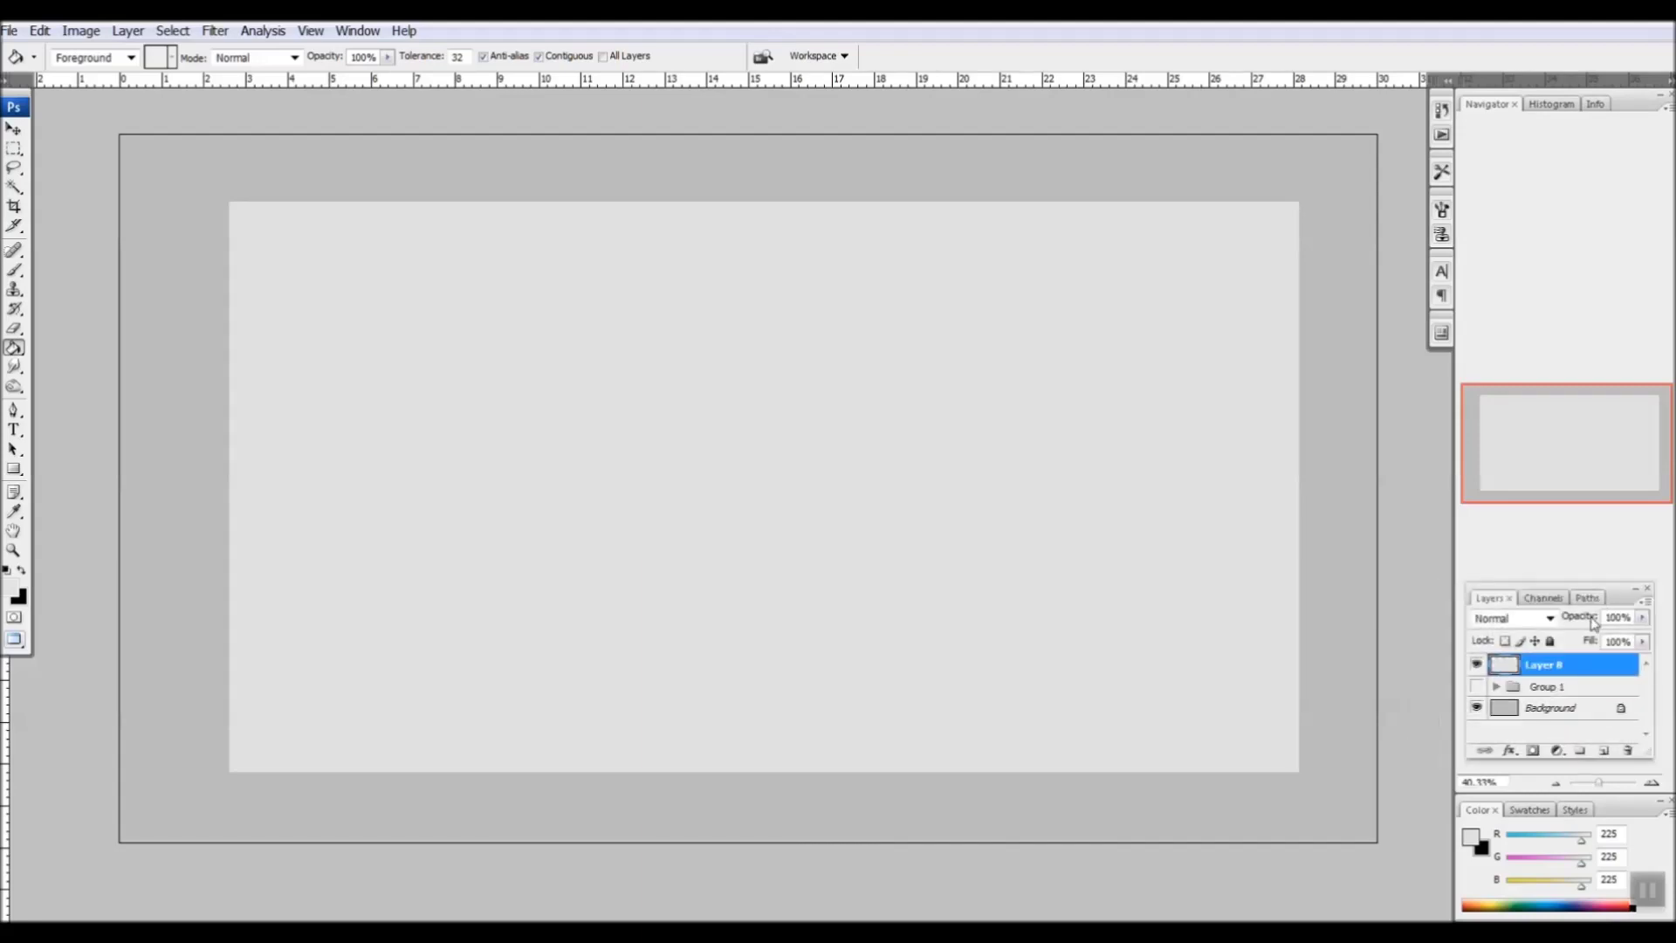
key(v)
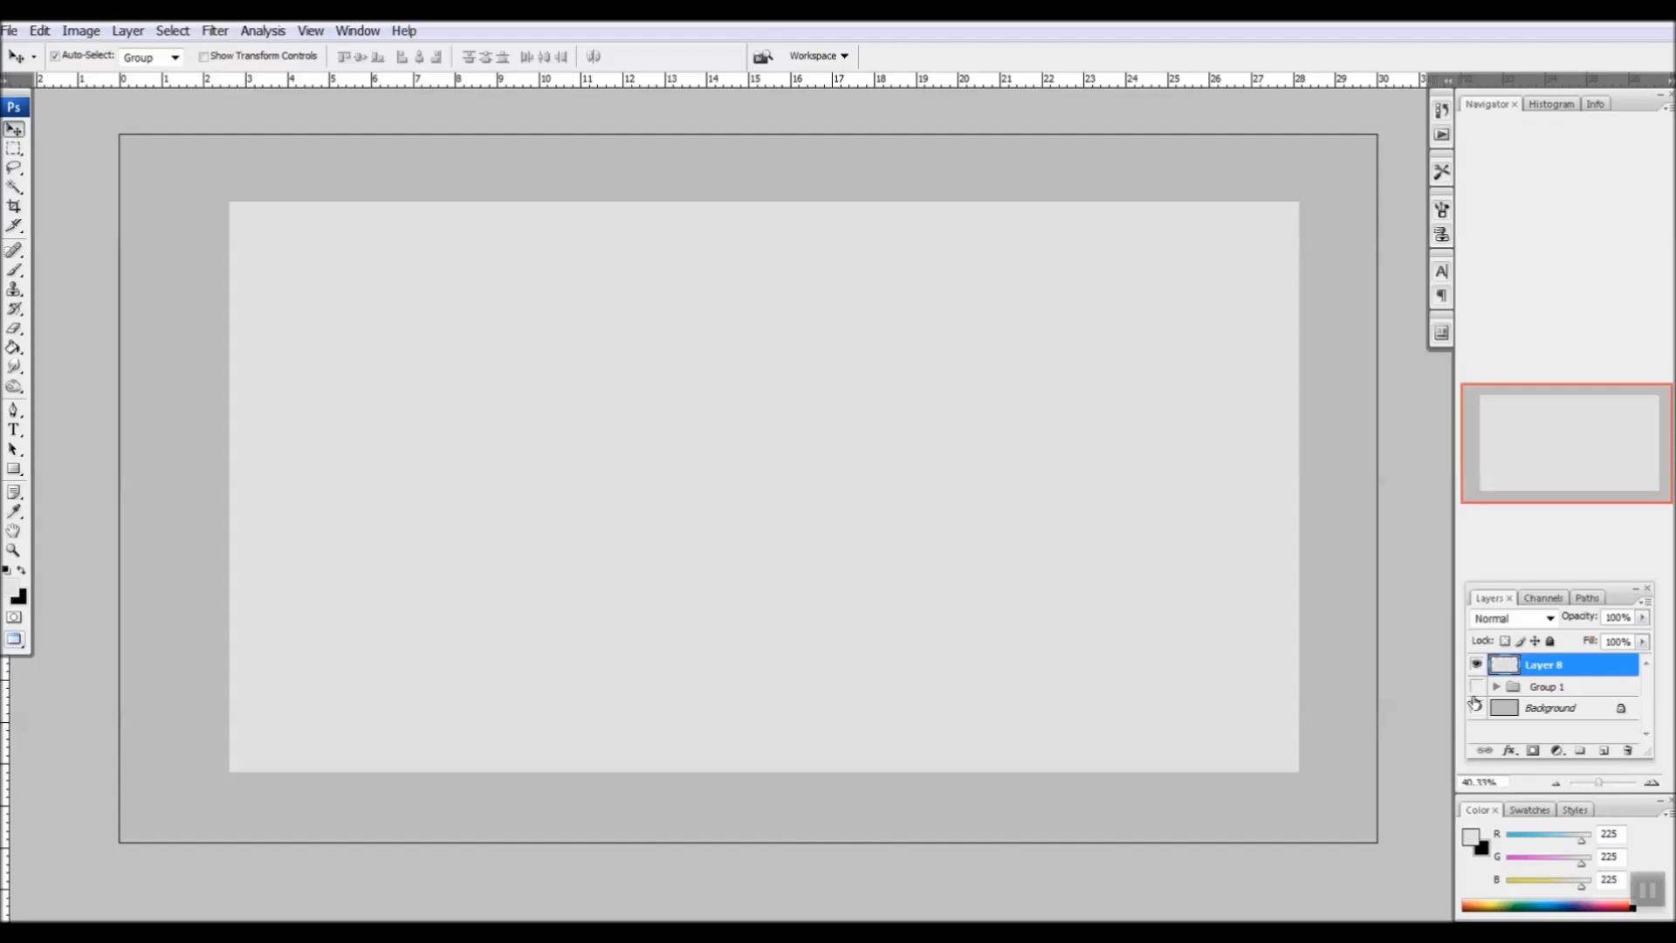
key(ctrl+t)
drag(1304, 484, 1268, 486)
key(Return)
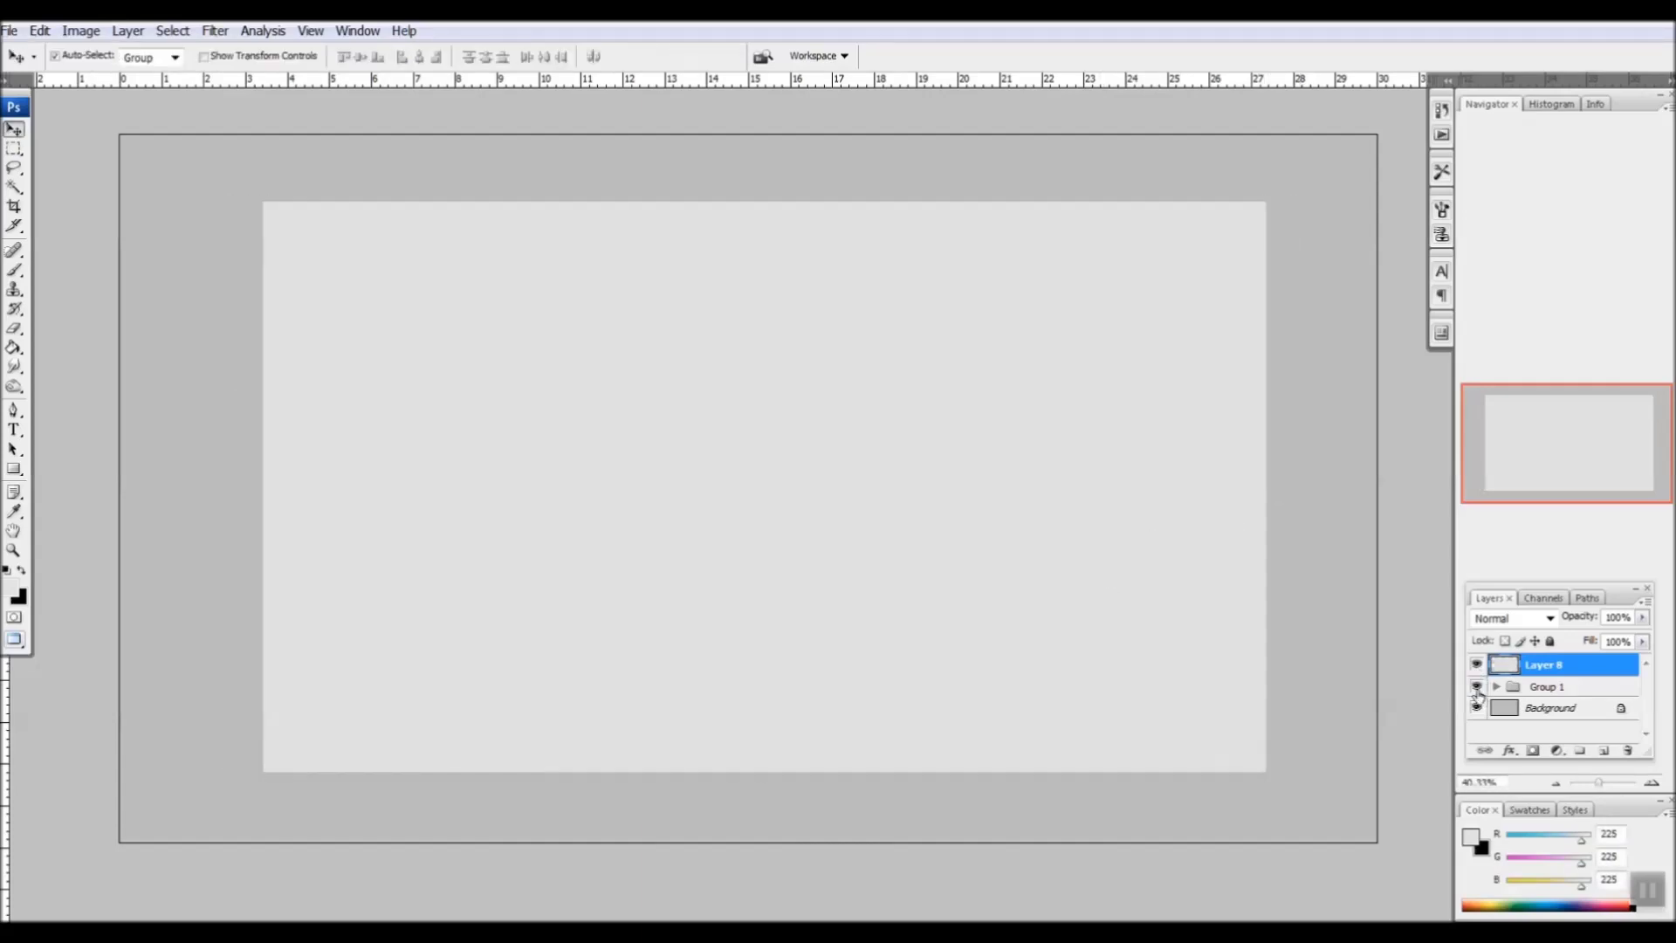
Stack Group 1 above the light grey rectangle and centre it there both ways, nudging the artwork slightly up and left
click(1533, 693)
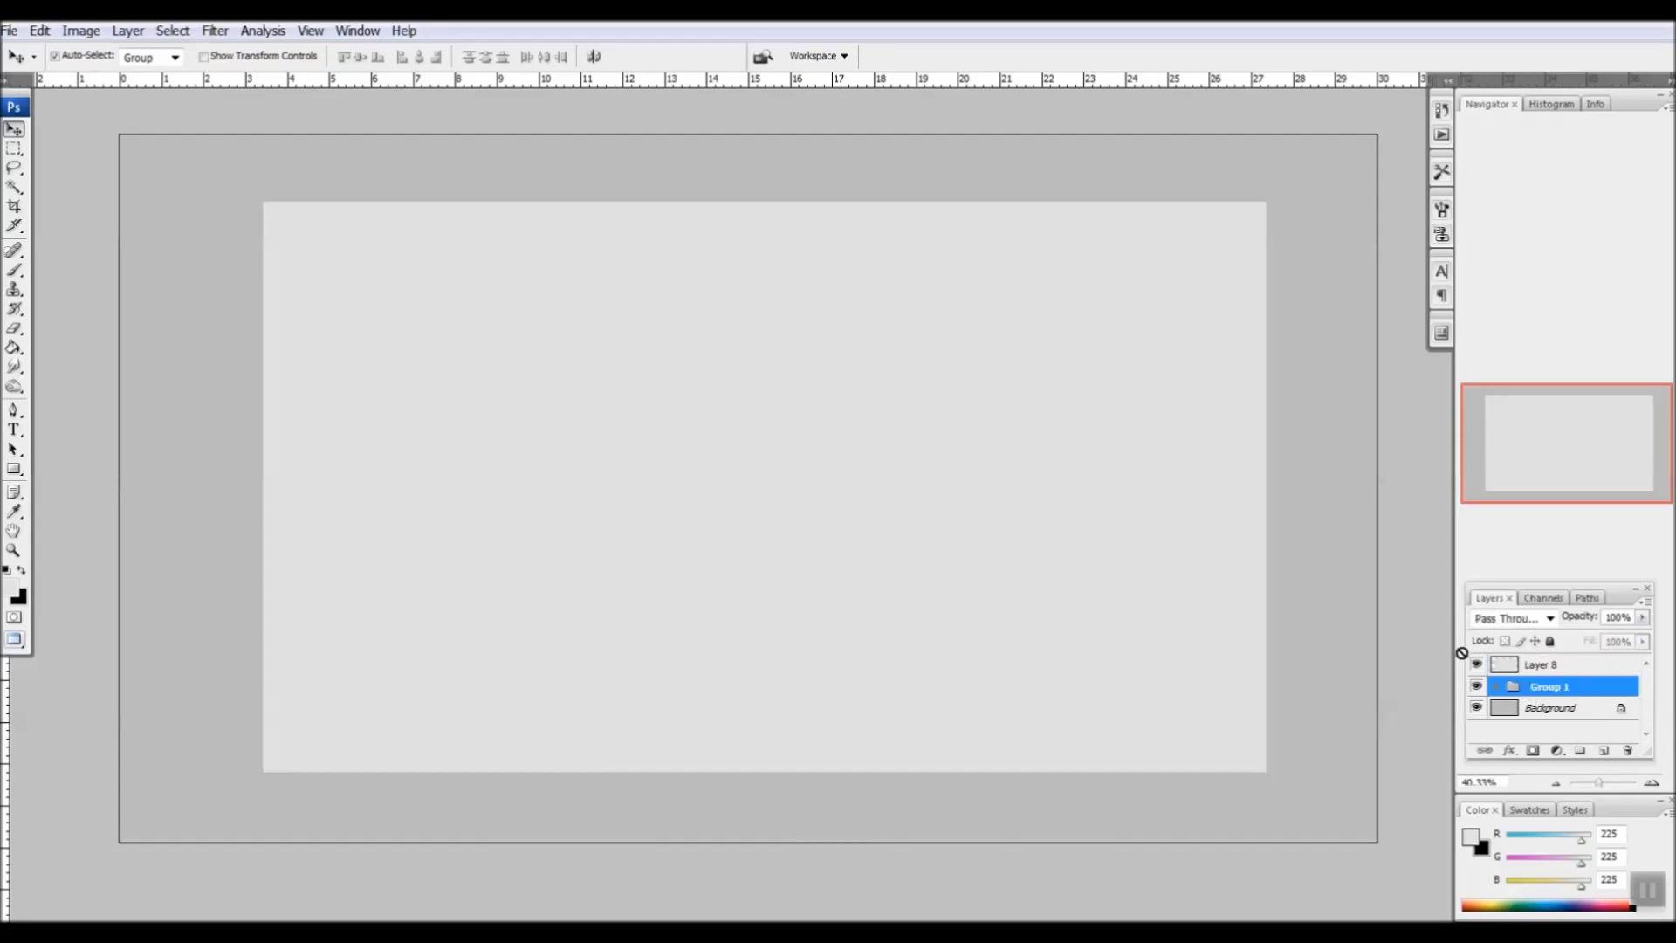
drag(1529, 688, 1532, 660)
ctrl+click(1543, 685)
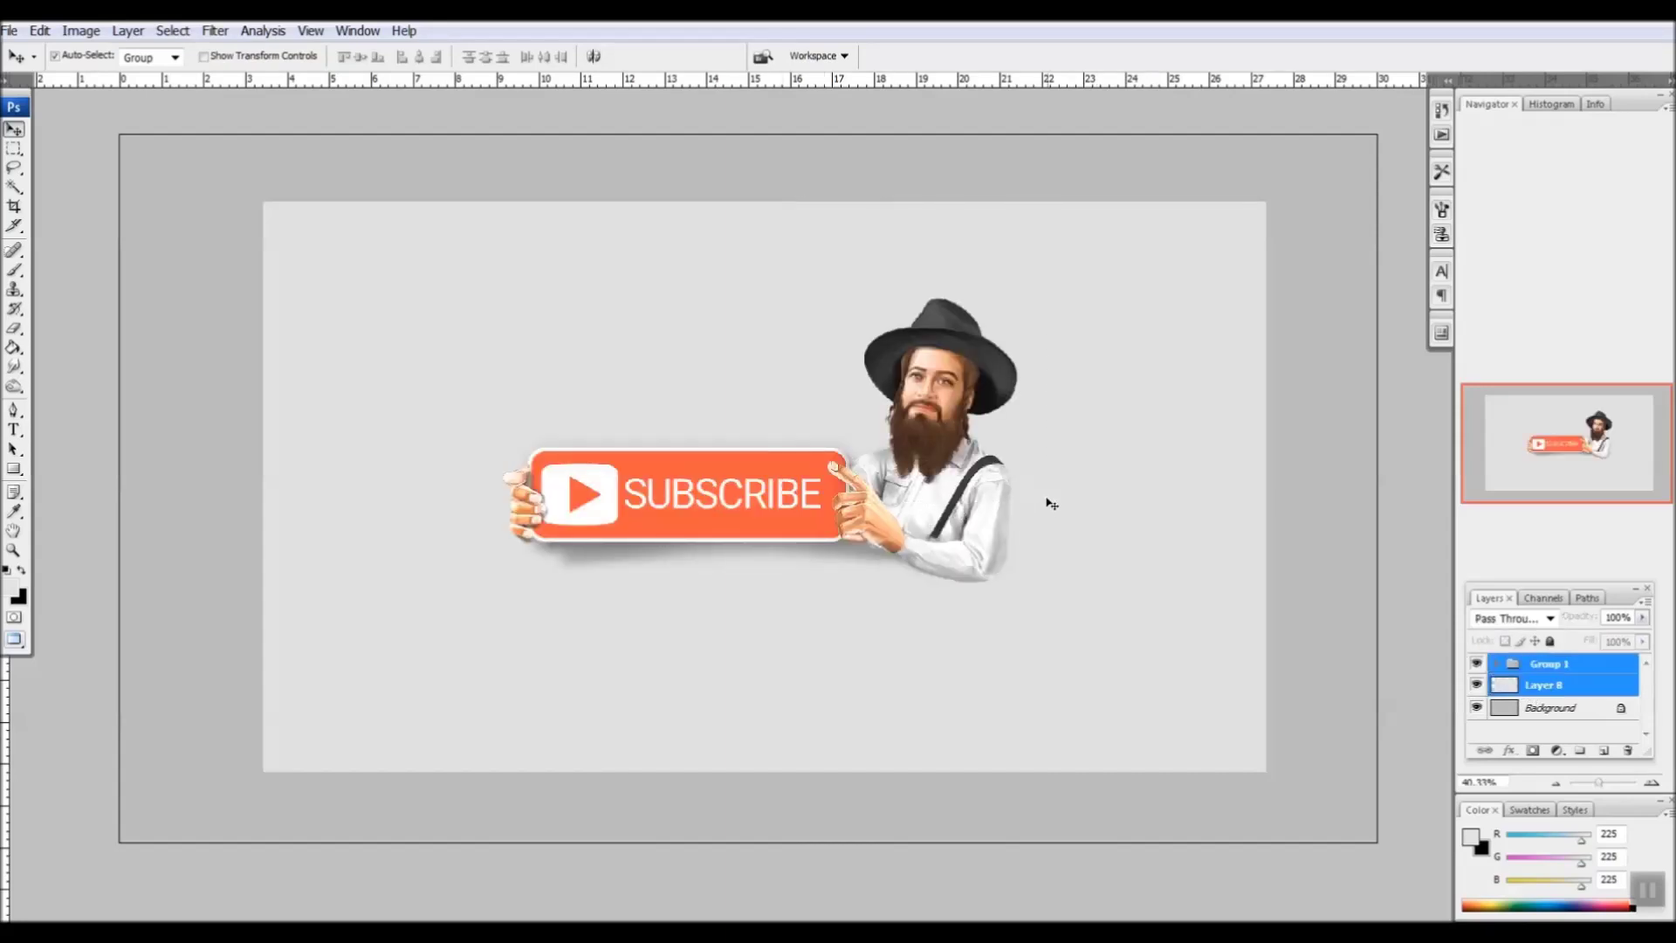
click(419, 57)
click(358, 57)
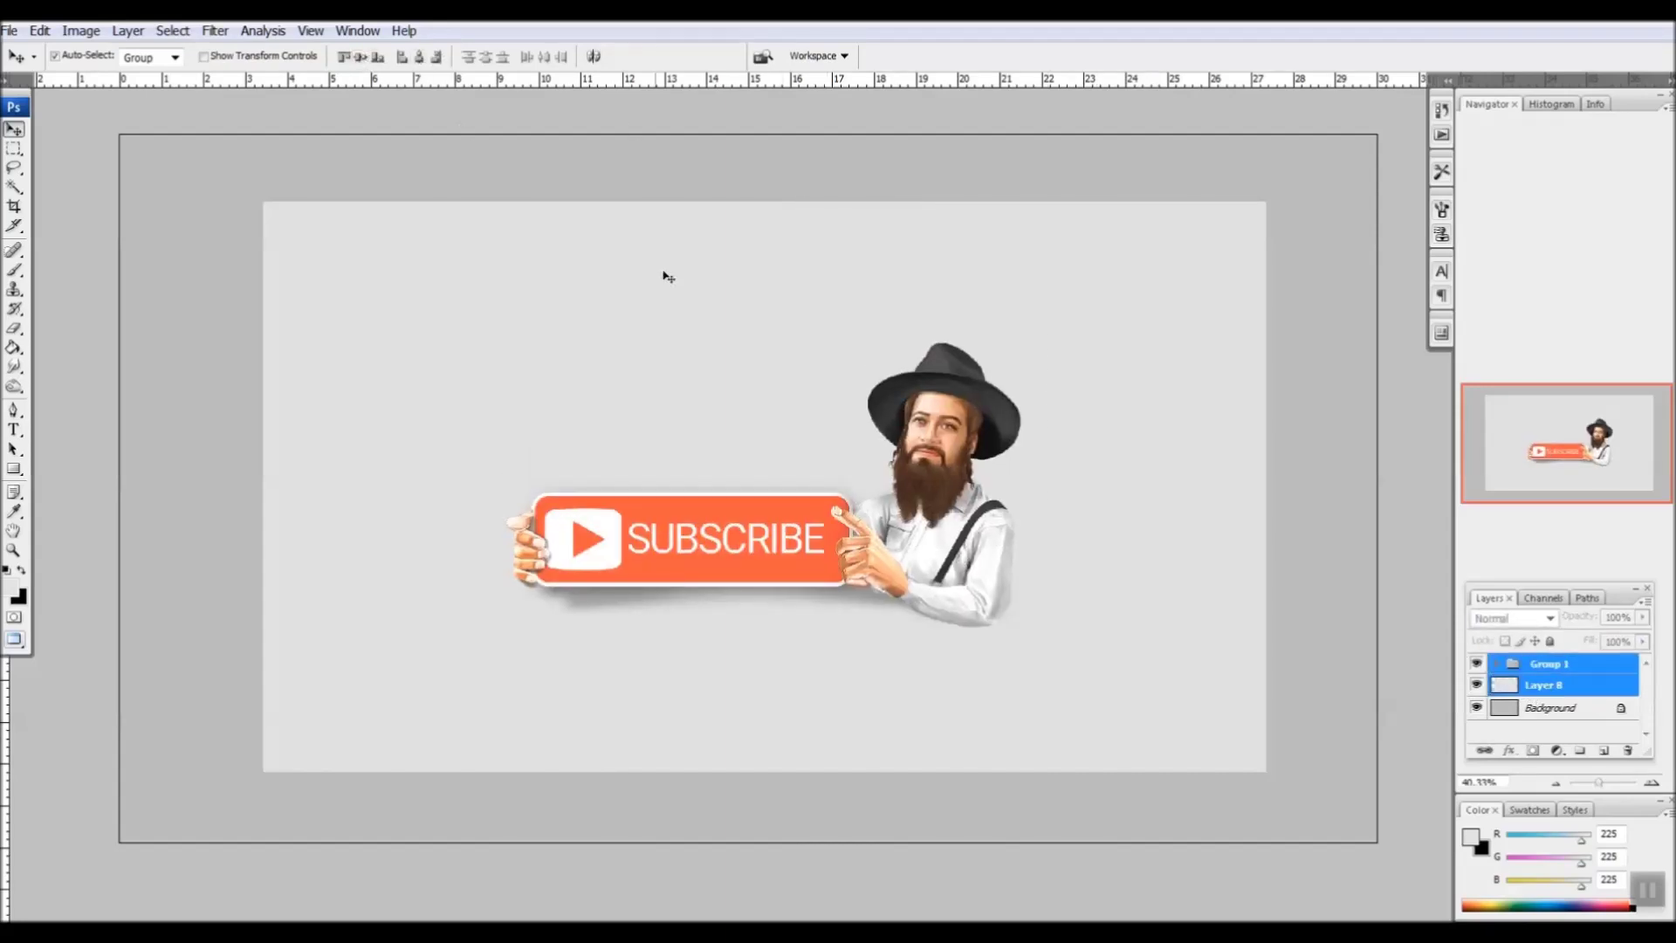
click(684, 172)
drag(762, 511, 752, 486)
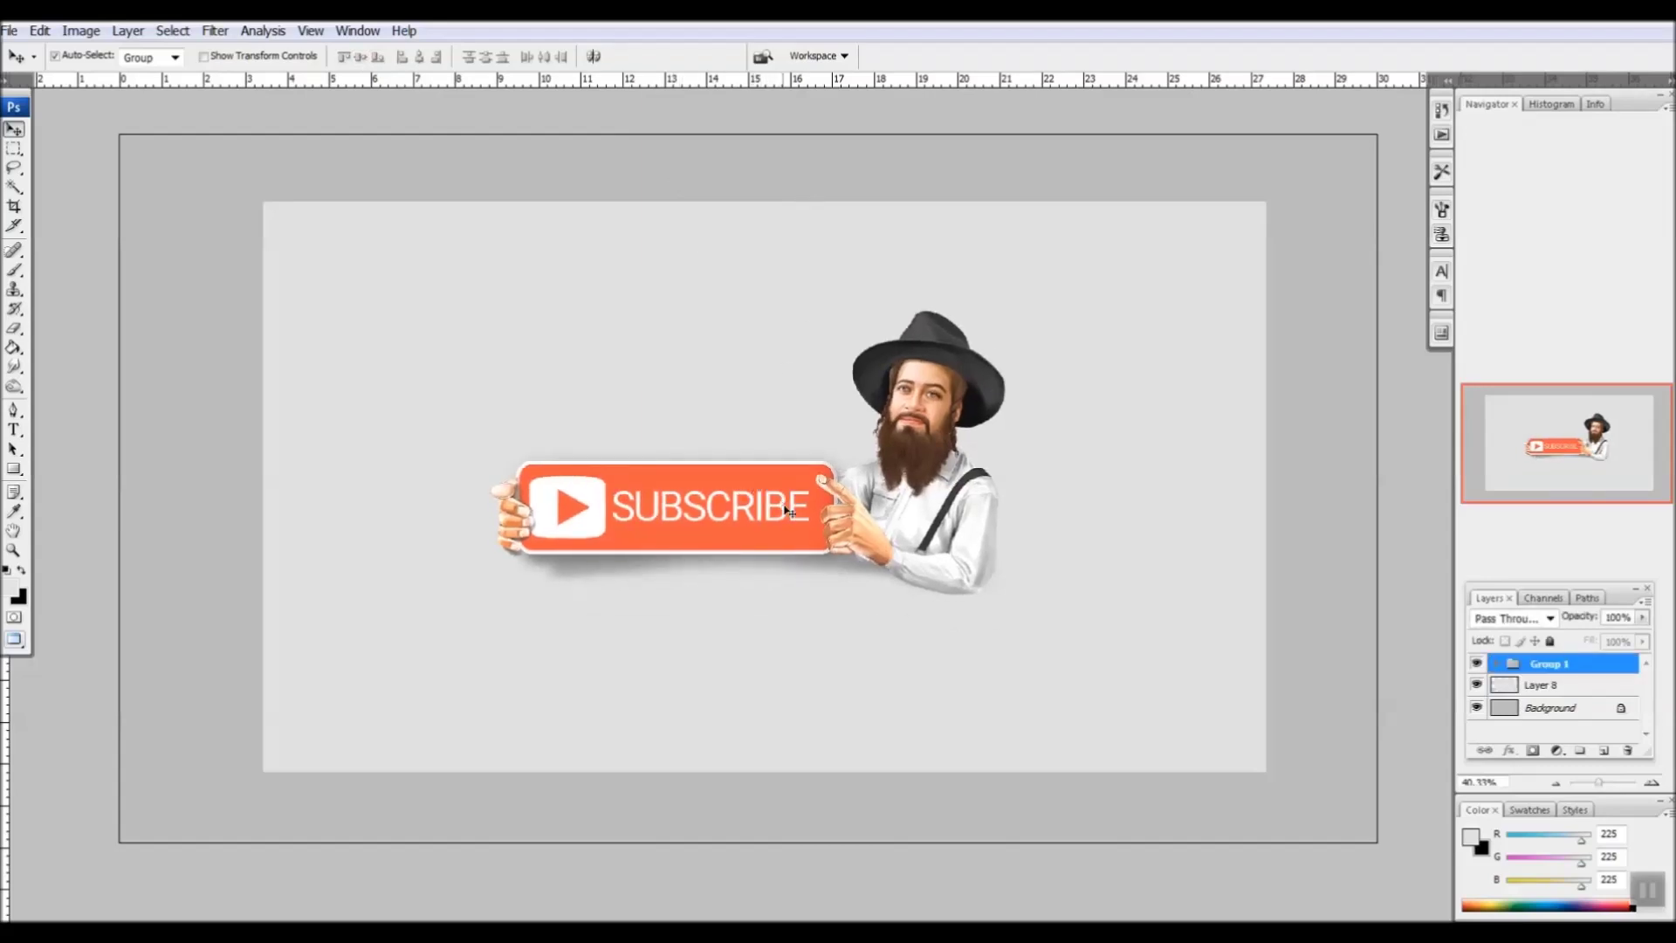
Ungroup the subscribe artwork and delete the long soft shadow beneath the banner
key(ctrl+shift+g)
click(790, 563)
drag(820, 568, 784, 617)
key(ctrl+z)
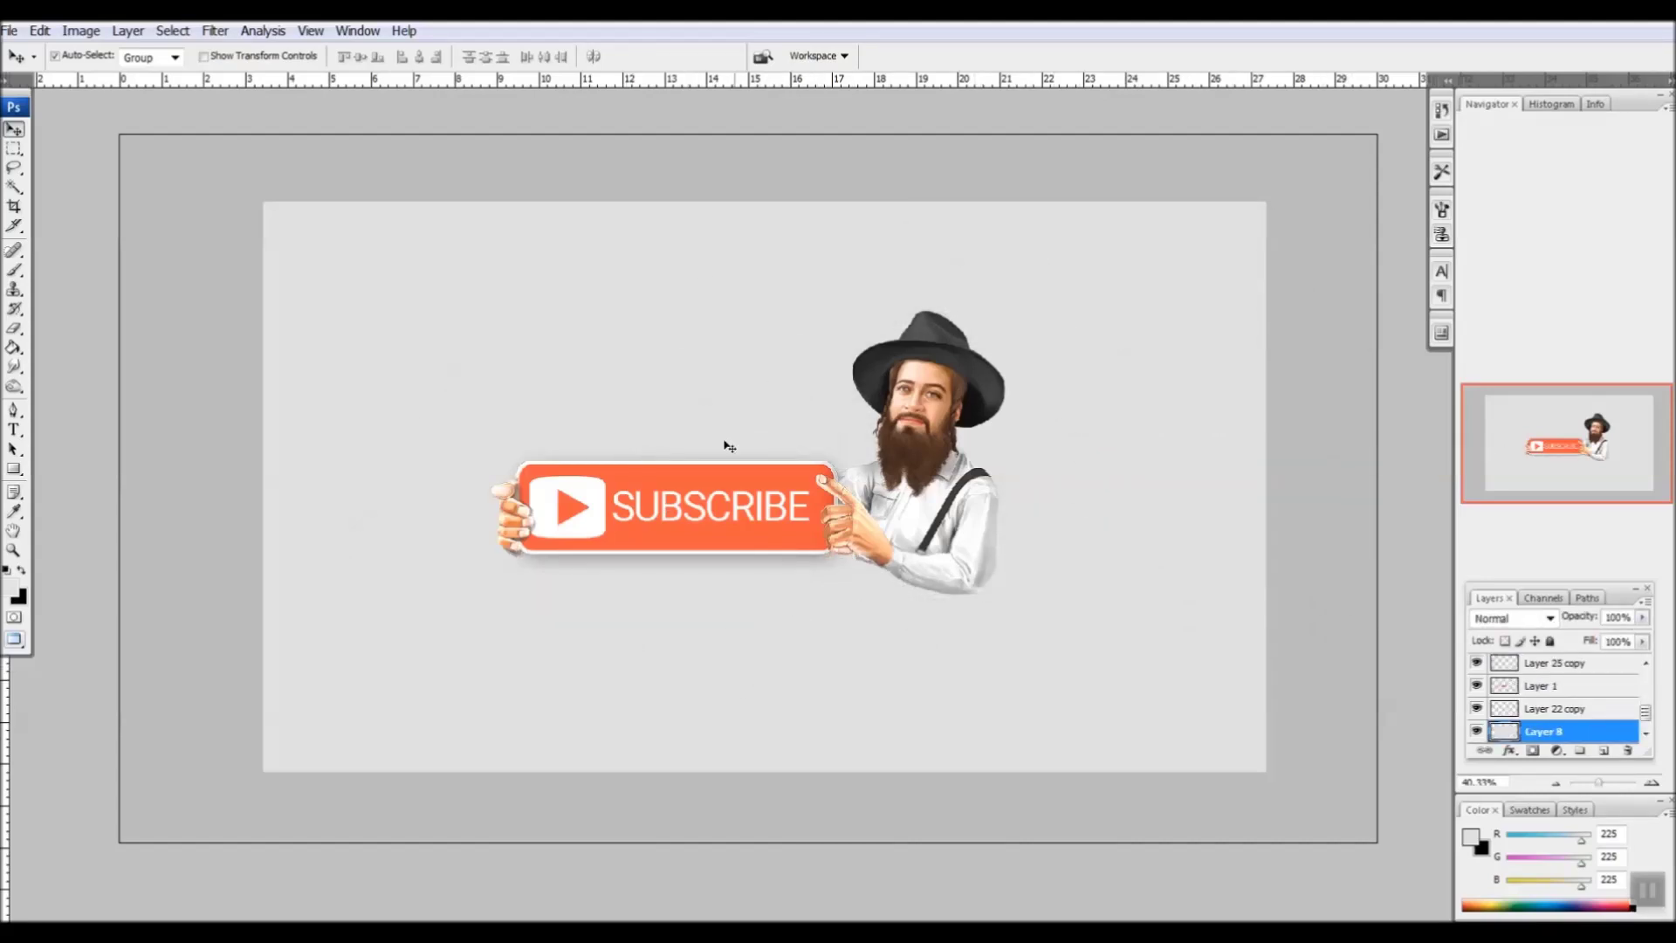
drag(718, 502, 711, 585)
key(ctrl+z)
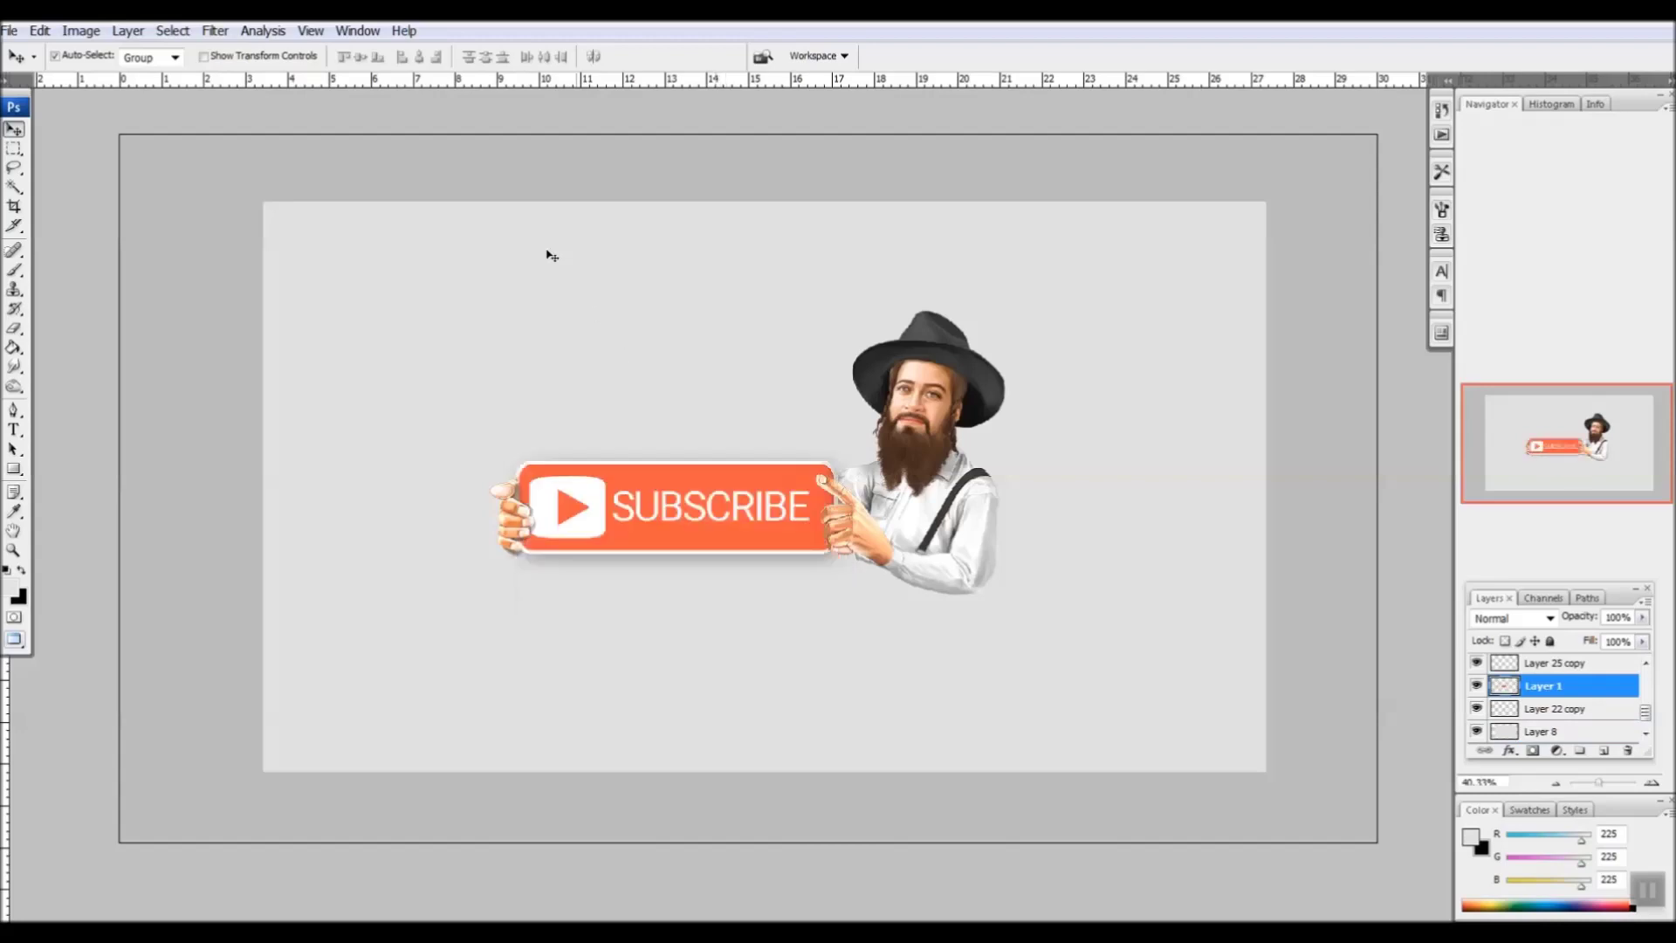
Merge the light grey rectangle and all the subscribe artwork layers into a single layer
drag(400, 178, 1225, 769)
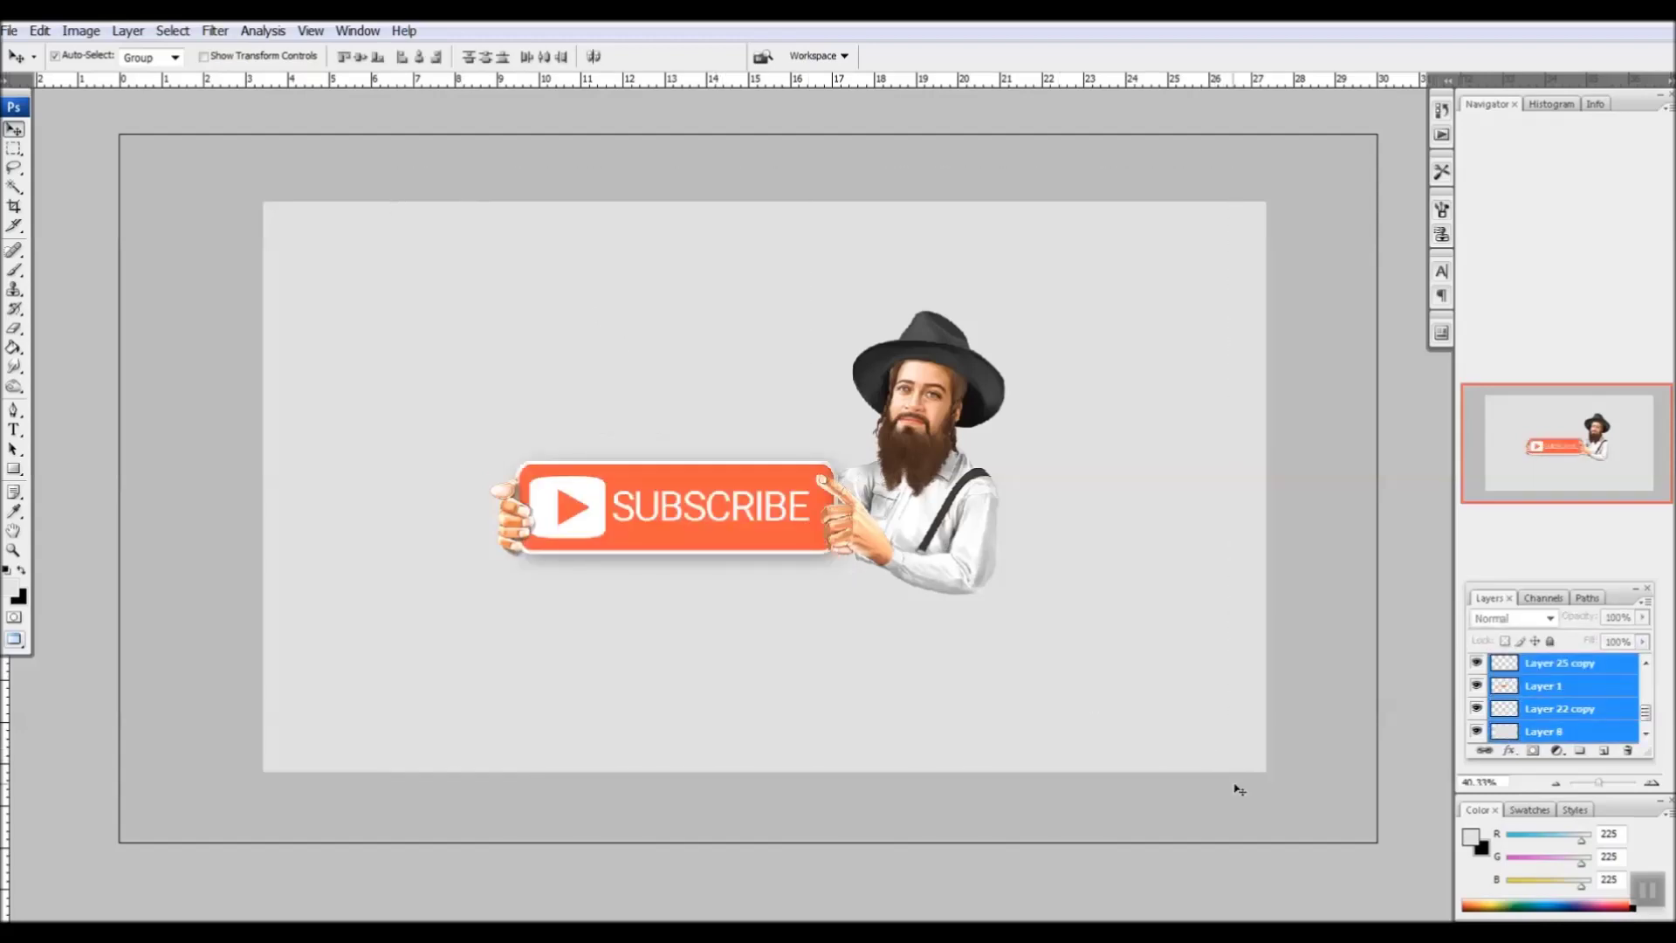
key(ctrl+e)
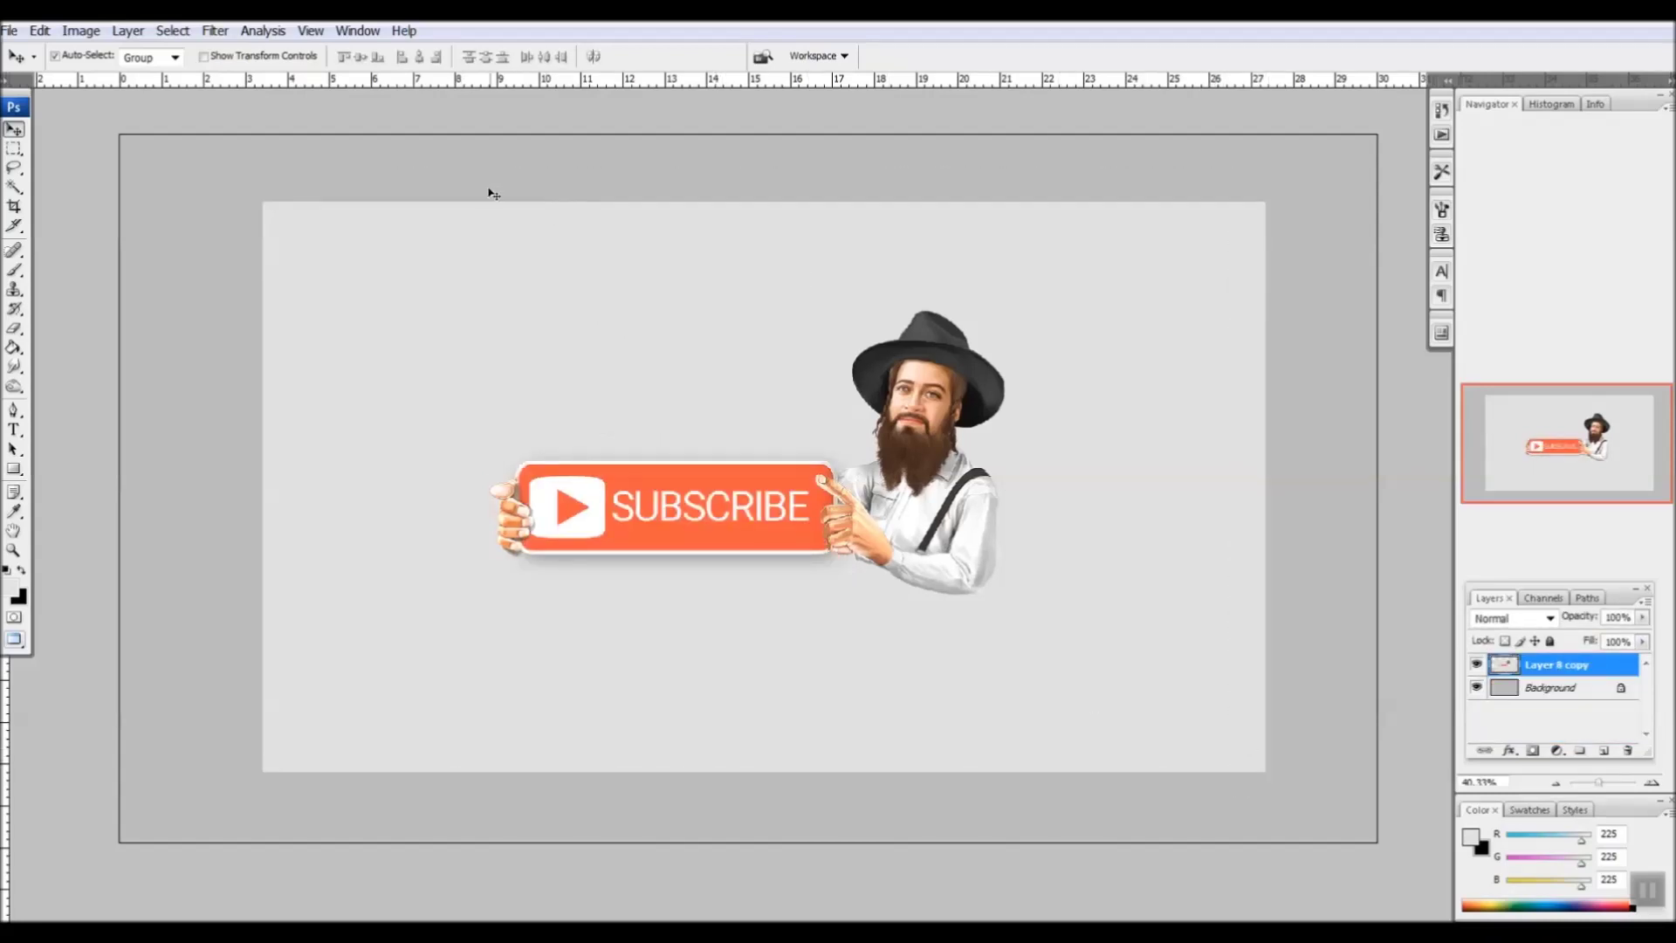
Open the Liquify filter on the merged subscribe banner layer
click(215, 31)
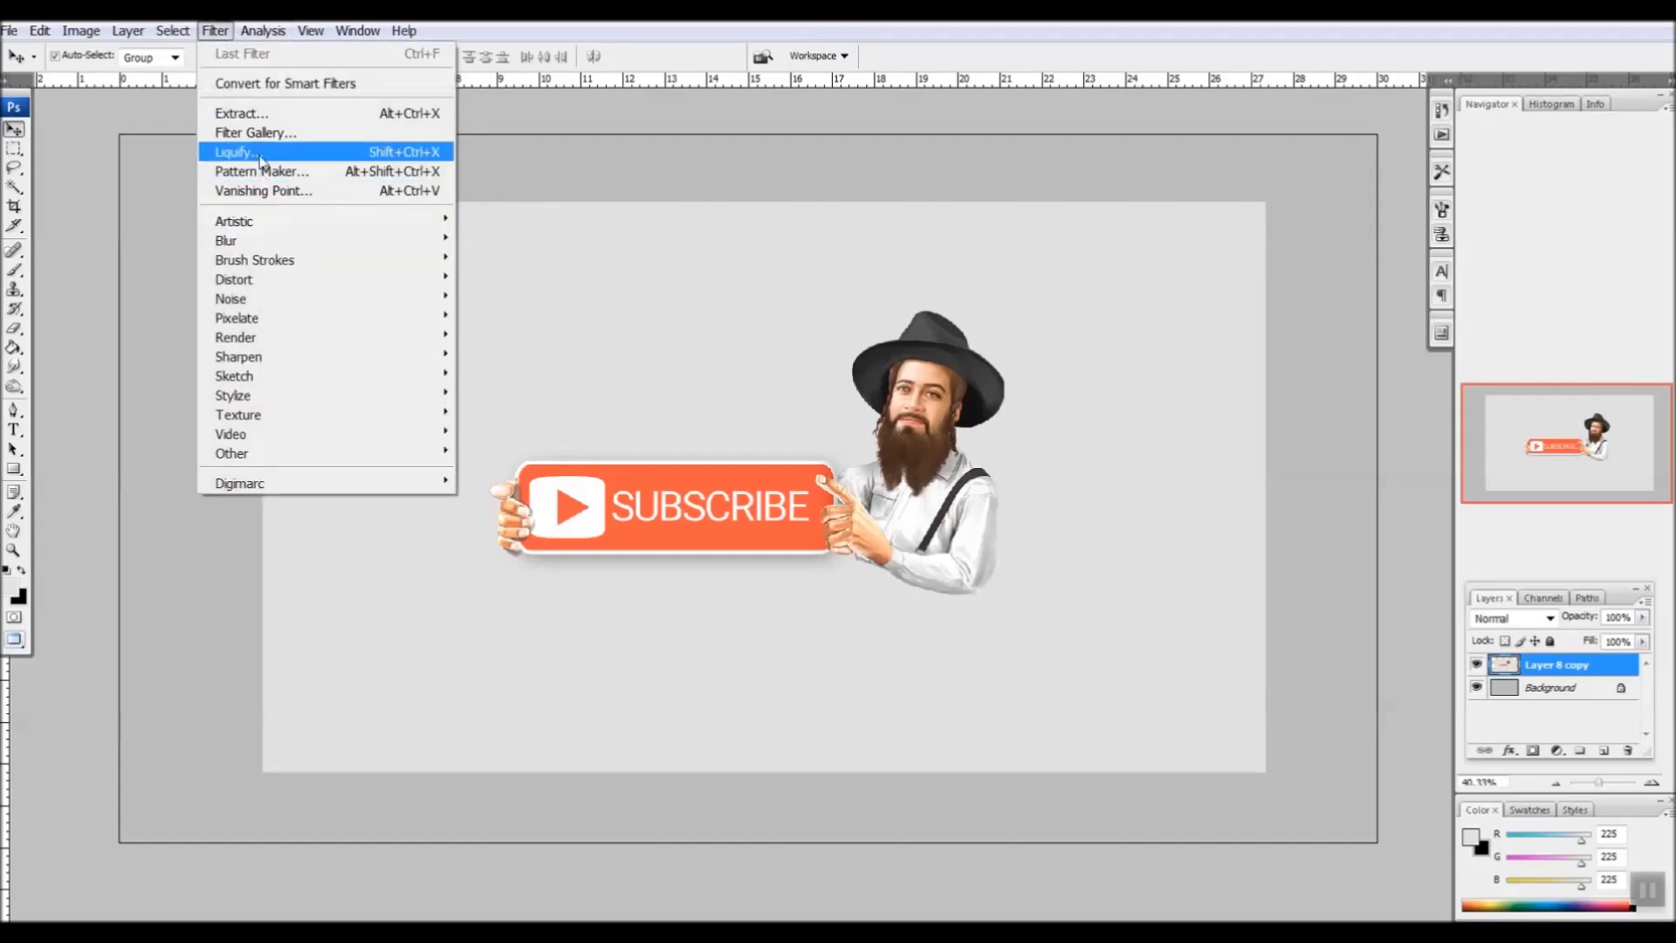